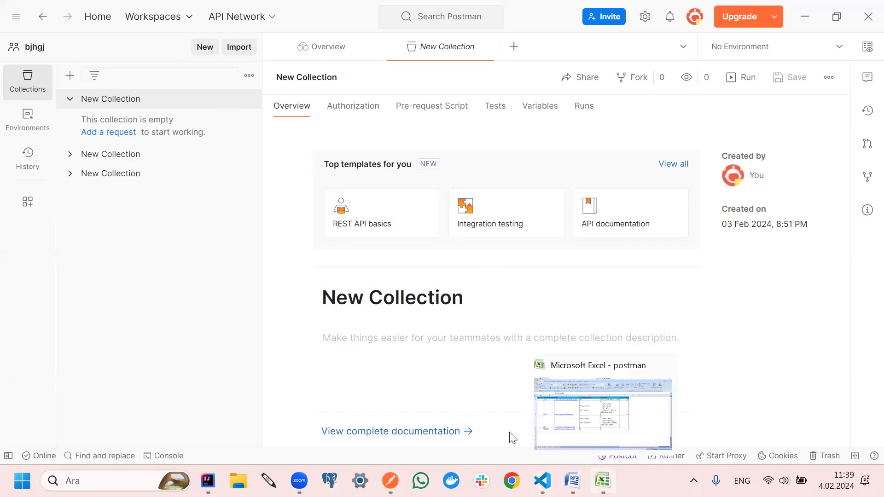
# Switch to the Word notes and highlight Web and Desktop separately in the line naming the Postman versions
pyautogui.click(572, 480)
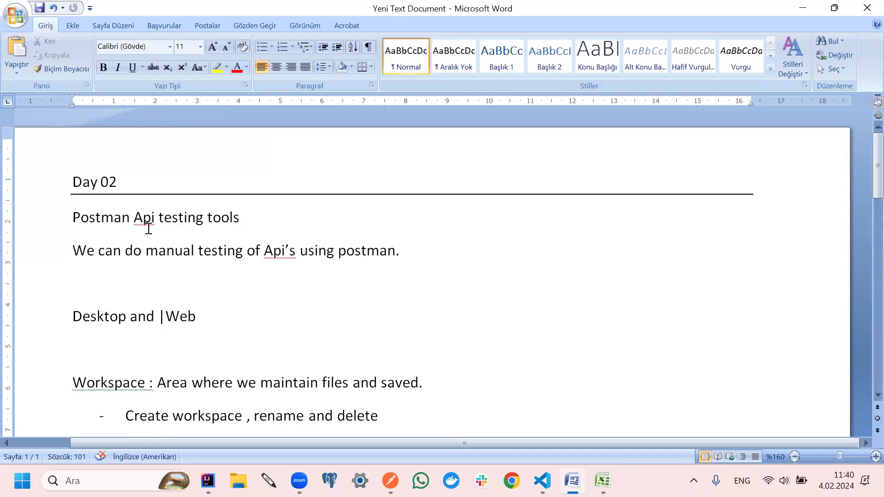
pyautogui.moveTo(158, 322); pyautogui.dragTo(216, 323)
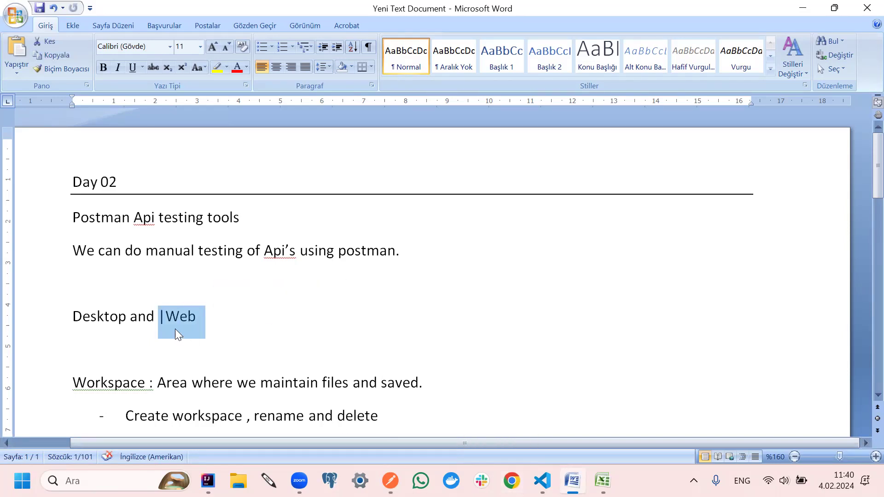
pyautogui.moveTo(74, 319); pyautogui.dragTo(126, 324)
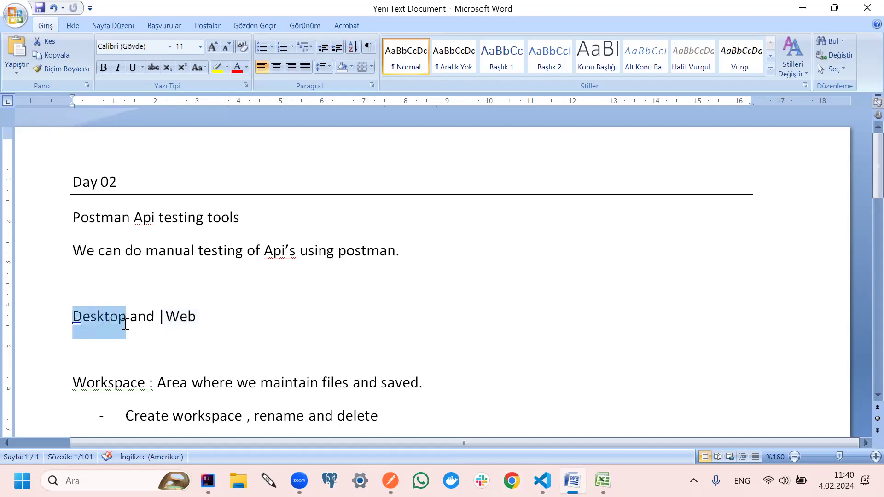
pyautogui.click(126, 325)
# Show the desktop, move the postman spreadsheet icon directly below the Postman presentation icon, and switch to Postman
pyautogui.press('super+Down')
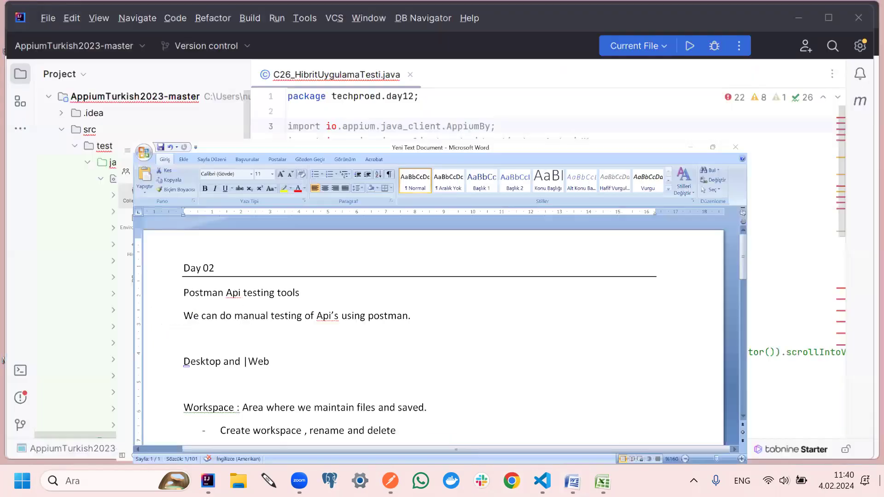
pyautogui.press('super+d')
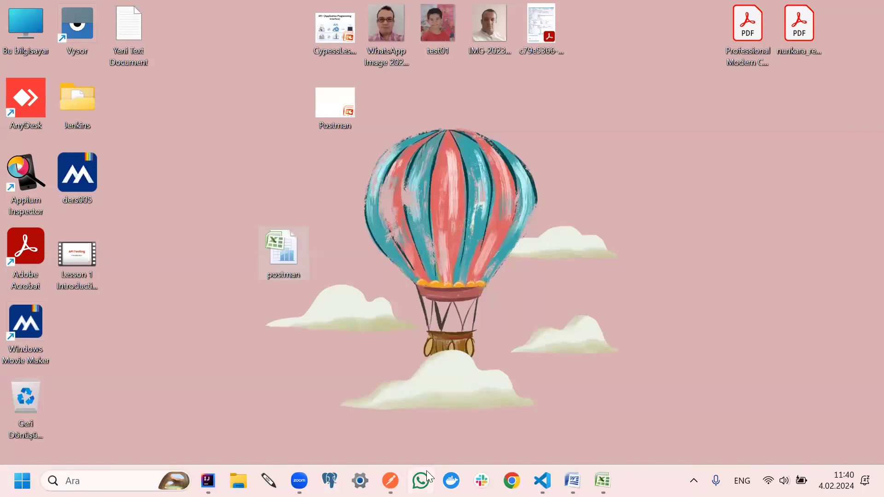
pyautogui.moveTo(382, 487)
pyautogui.moveTo(285, 234); pyautogui.dragTo(339, 160)
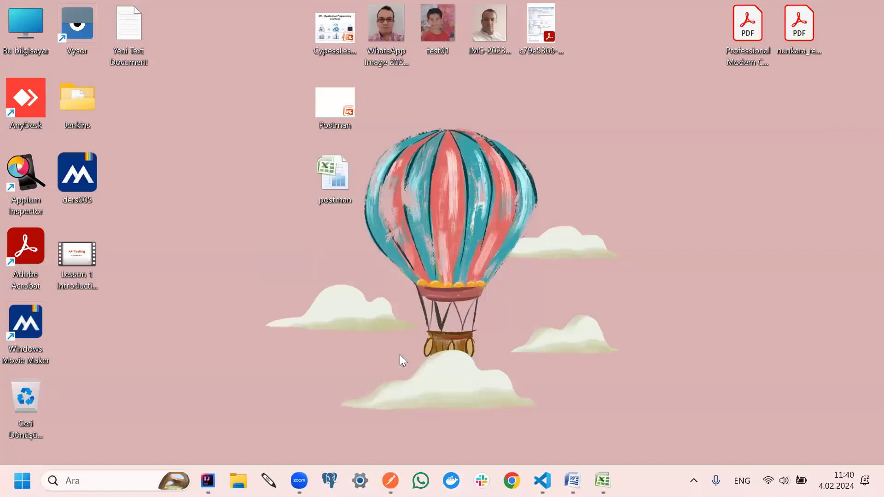
pyautogui.click(391, 480)
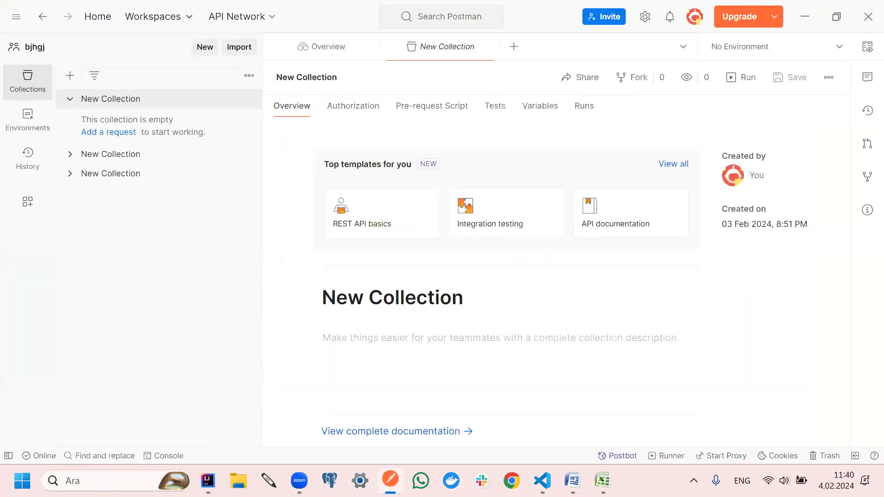
# Switch to the Word notes and highlight the Postman Api testing tools heading, the manual testing sentence and the Desktop and Web line
pyautogui.moveTo(602, 480)
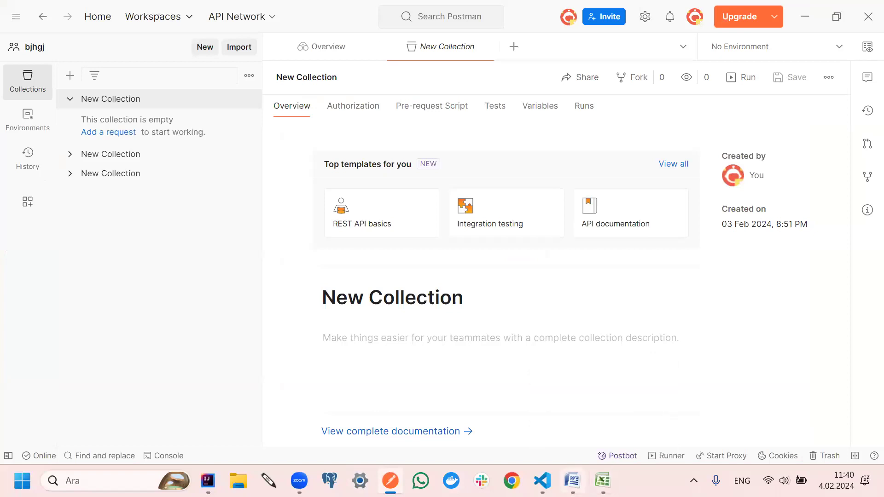
pyautogui.click(572, 481)
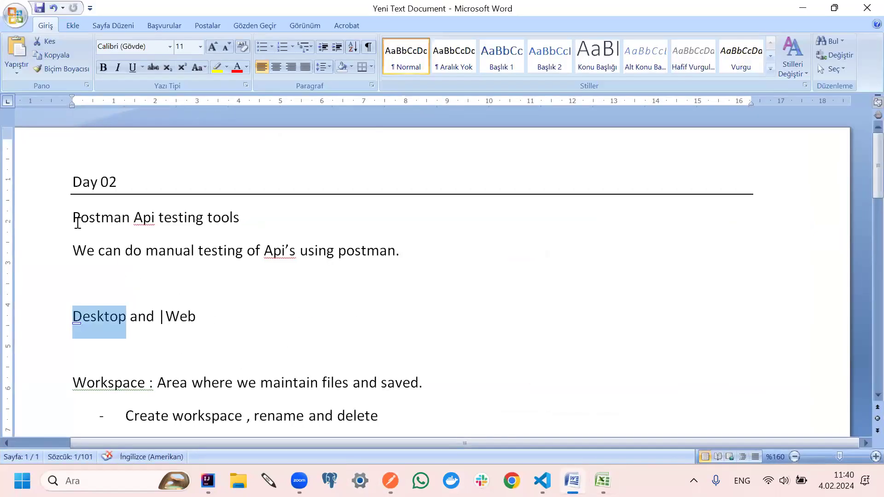
pyautogui.moveTo(75, 220); pyautogui.dragTo(242, 227)
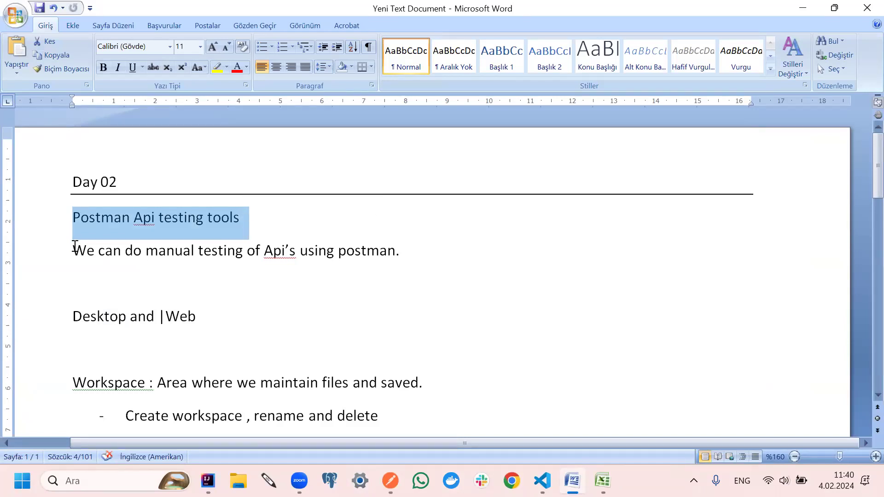
pyautogui.moveTo(74, 247); pyautogui.dragTo(114, 250)
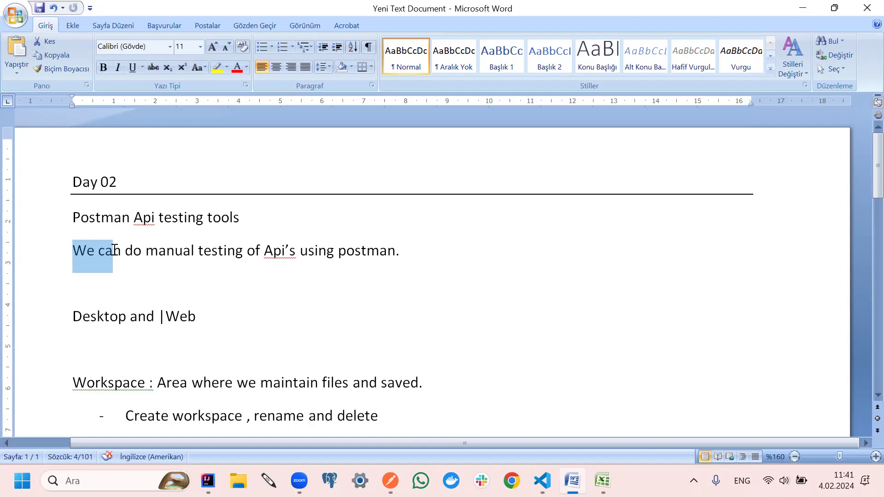
pyautogui.moveTo(115, 250); pyautogui.dragTo(401, 260)
pyautogui.scroll(-1, 96, 280)
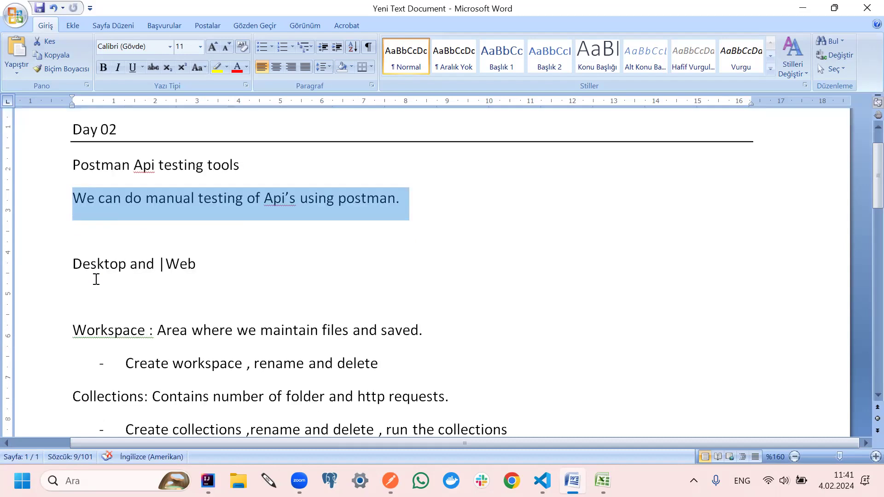
pyautogui.moveTo(66, 266); pyautogui.dragTo(214, 273)
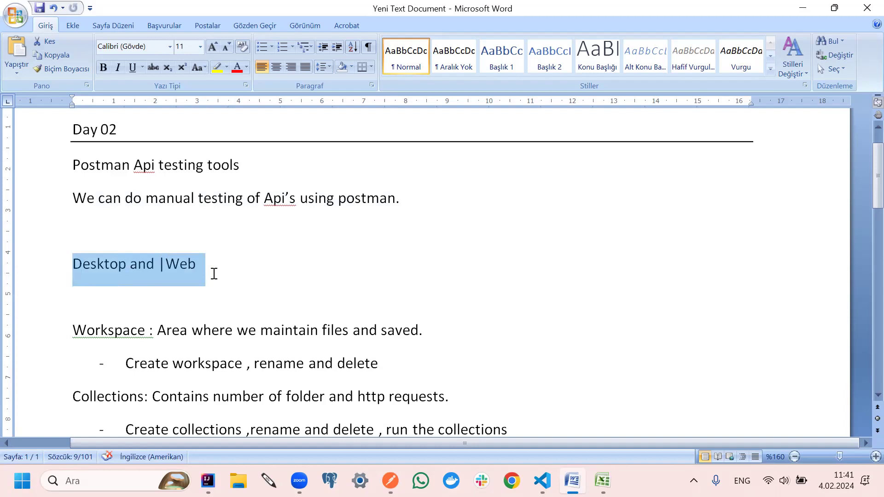
# Highlight the Workspace label in the notes and view the list of workspaces in Postman
pyautogui.moveTo(71, 330); pyautogui.dragTo(157, 332)
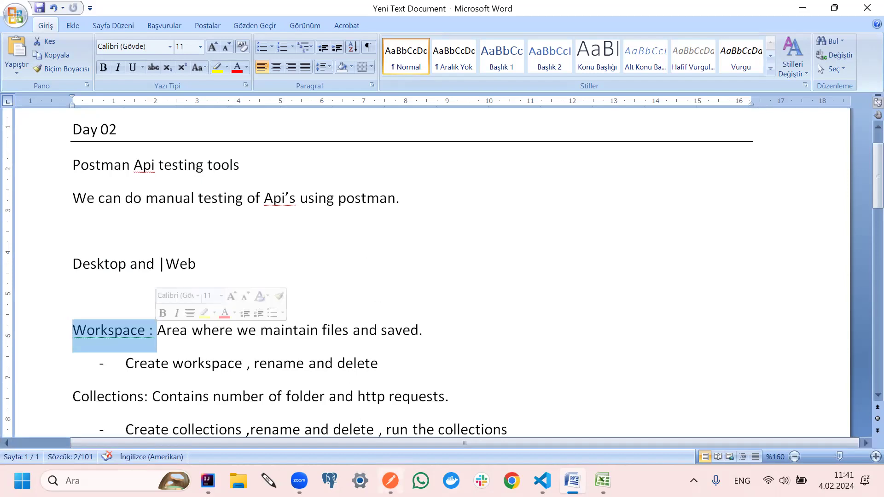
pyautogui.hotkey('alt', 'Tab')
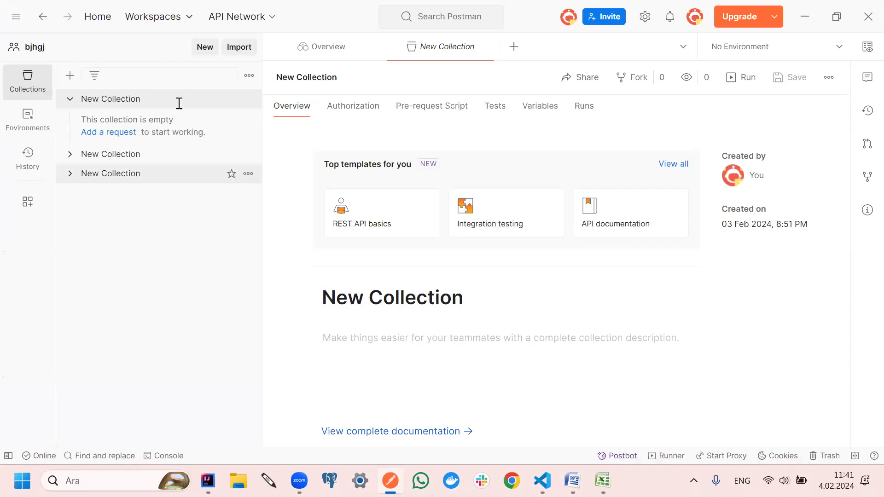
pyautogui.click(188, 23)
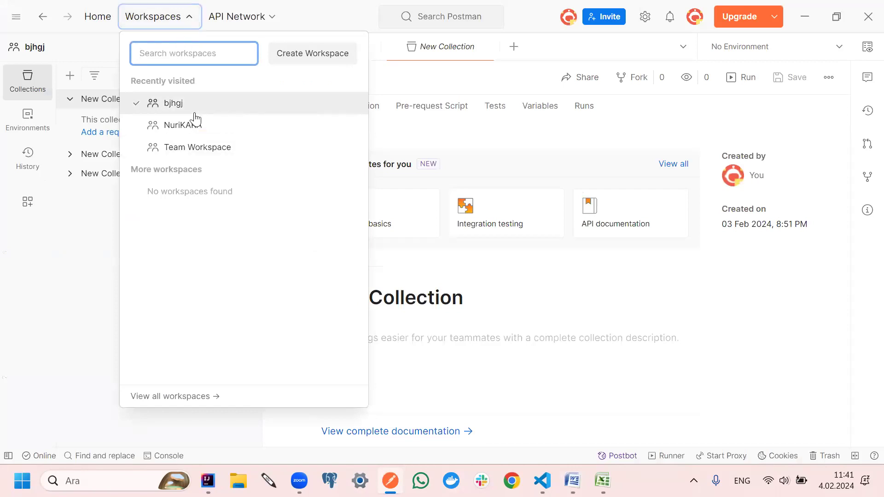
pyautogui.click(80, 258)
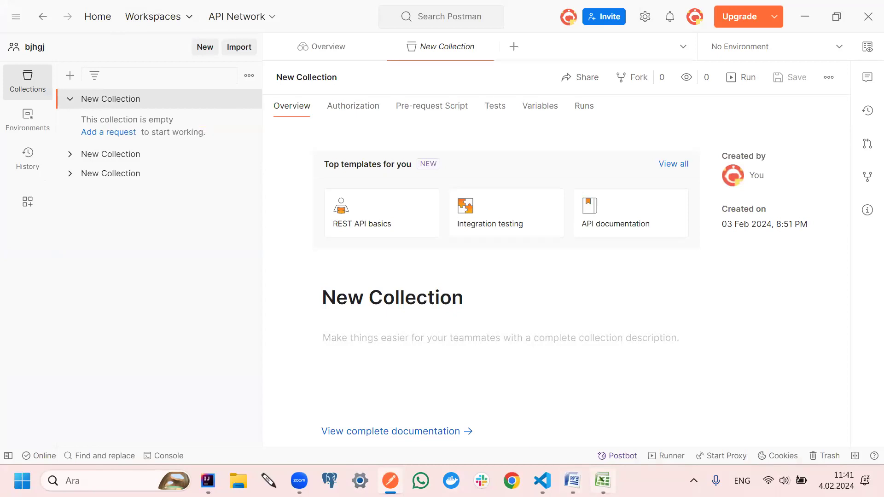
# Return to the Word notes and highlight the Workspace label, its definition and the whole line, finally clearing the selection
pyautogui.moveTo(602, 481)
pyautogui.click(572, 481)
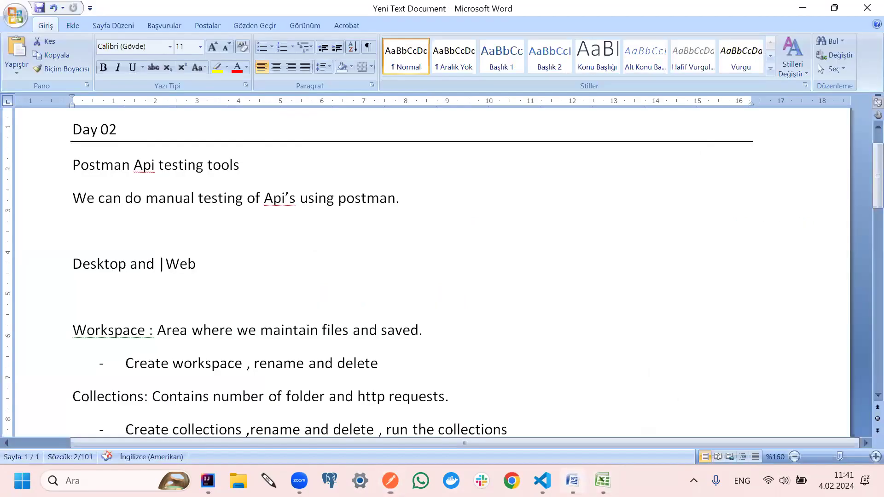
pyautogui.moveTo(73, 330); pyautogui.dragTo(157, 330)
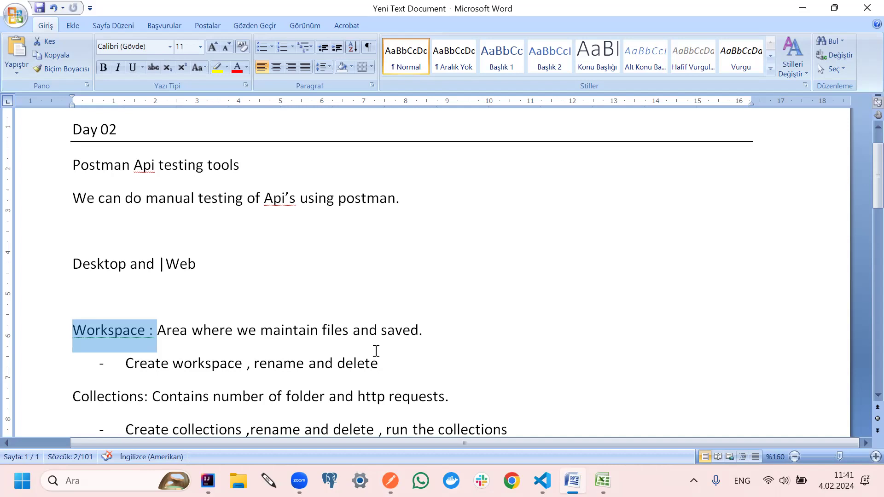
pyautogui.moveTo(426, 332); pyautogui.dragTo(161, 330)
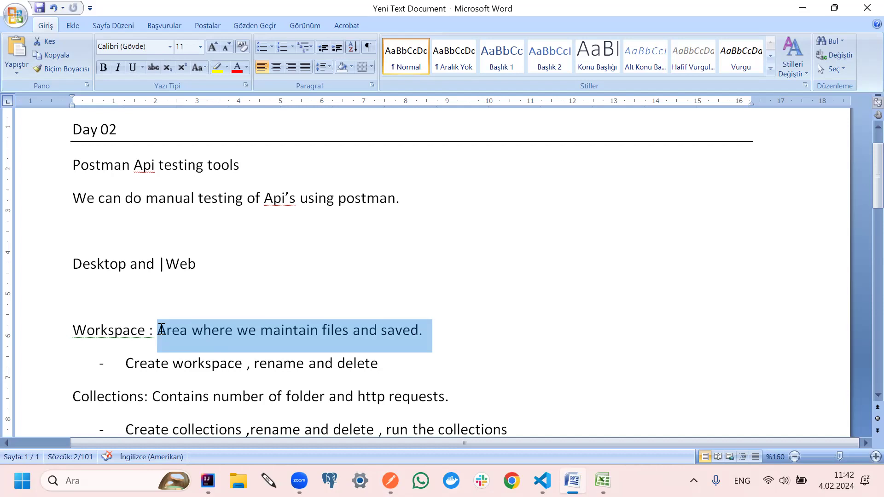
pyautogui.moveTo(161, 329); pyautogui.dragTo(61, 328)
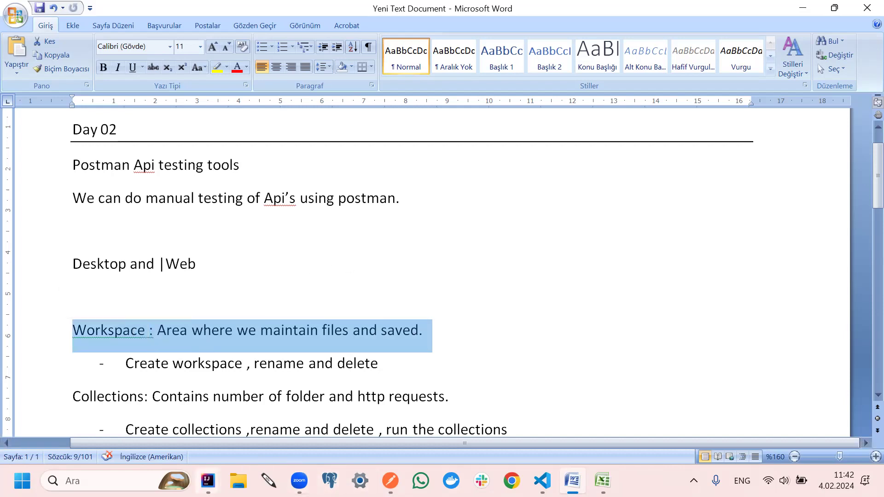
pyautogui.click(525, 211)
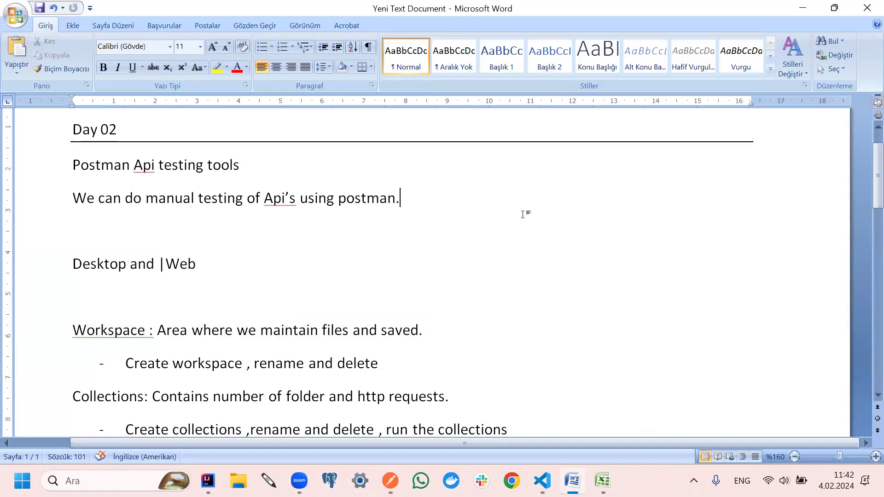
# Switch to the AppiumTurkish2023-master project in IntelliJ IDEA to view its package structure, and close its window
pyautogui.moveTo(208, 481)
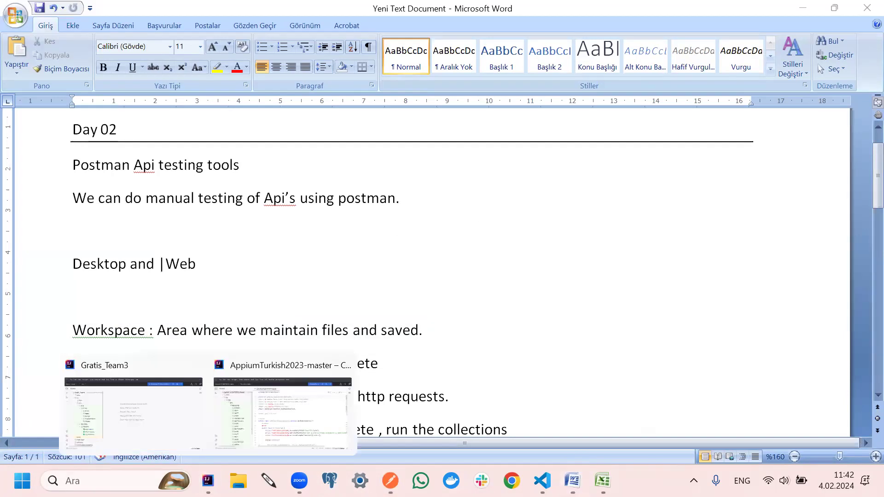
pyautogui.click(269, 418)
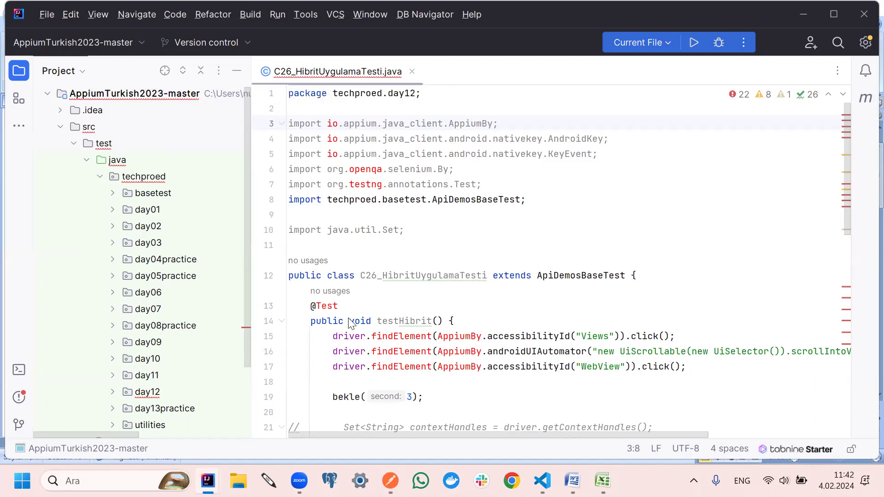
pyautogui.click(861, 13)
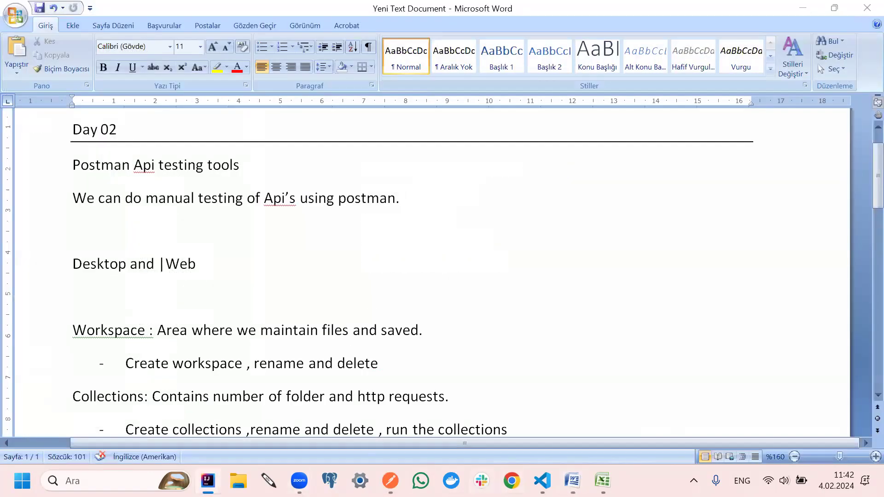
# Switch to the CypressApiAutomation project in Visual Studio Code and view the recently opened folders and files
pyautogui.hotkey('alt', 'Tab')
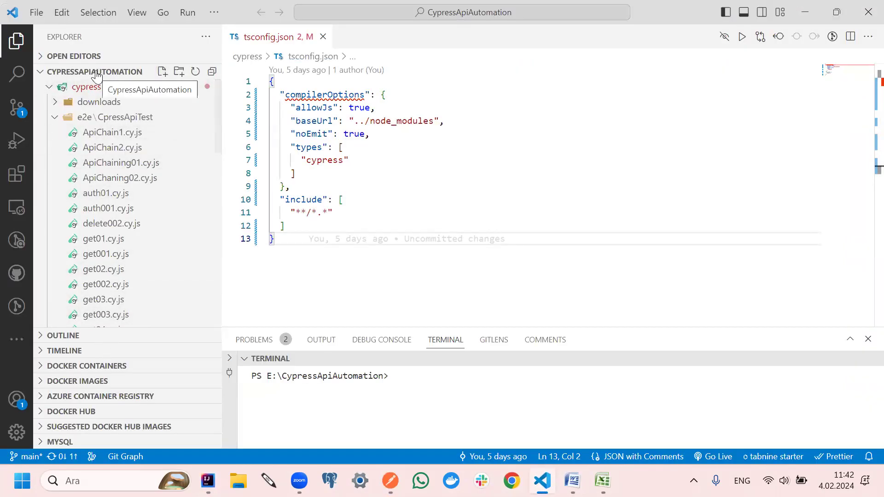
pyautogui.click(38, 8)
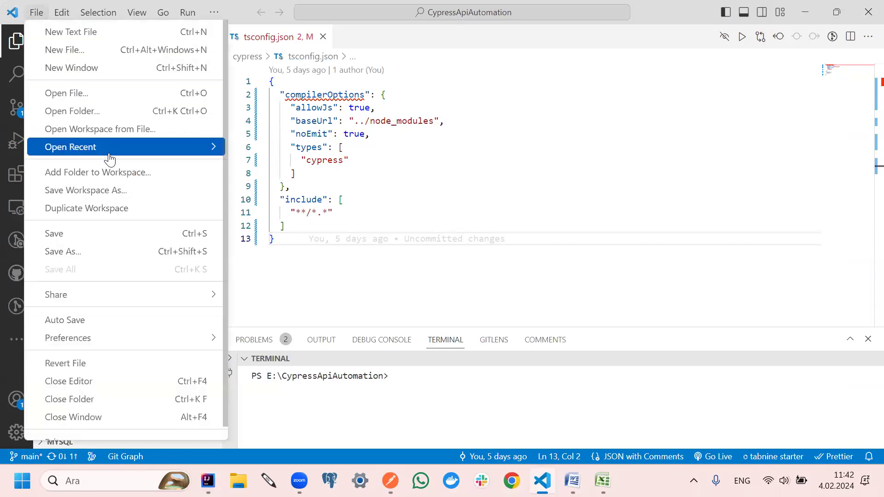
pyautogui.moveTo(113, 149)
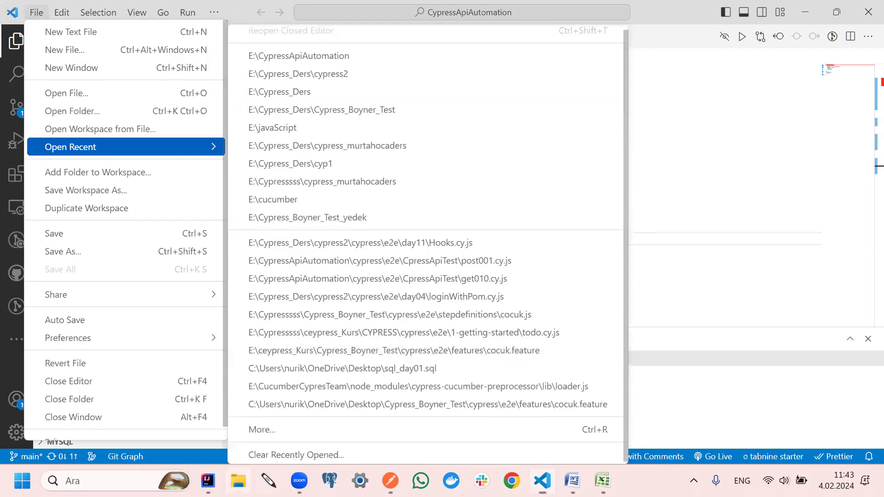
# Open File Explorer and view the project folders on the Yeni Birim (E:) drive
pyautogui.click(238, 480)
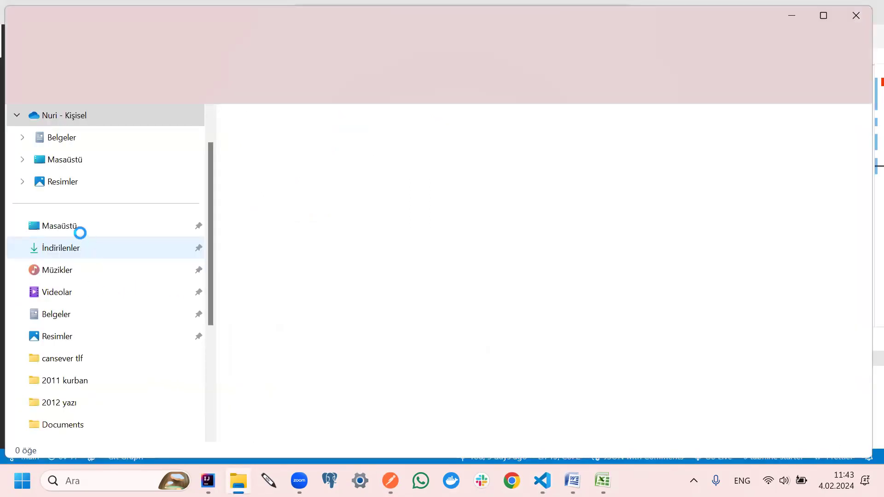
pyautogui.scroll(-5, 92, 258)
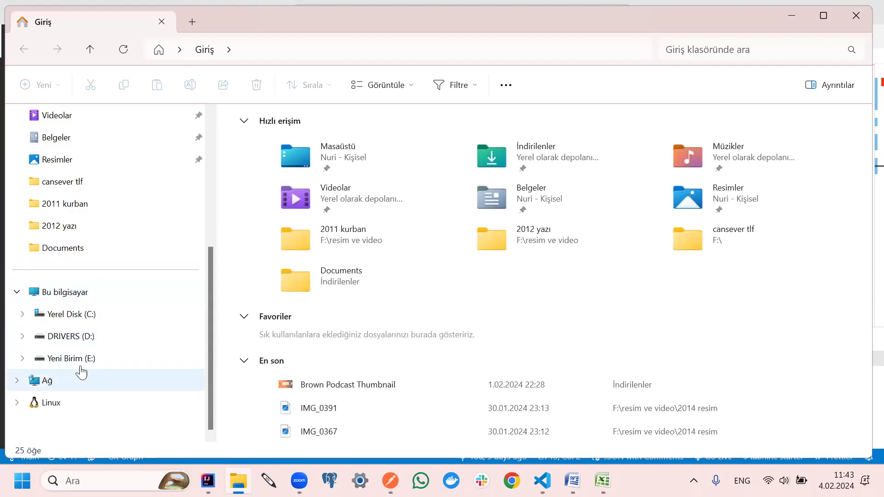
pyautogui.click(86, 358)
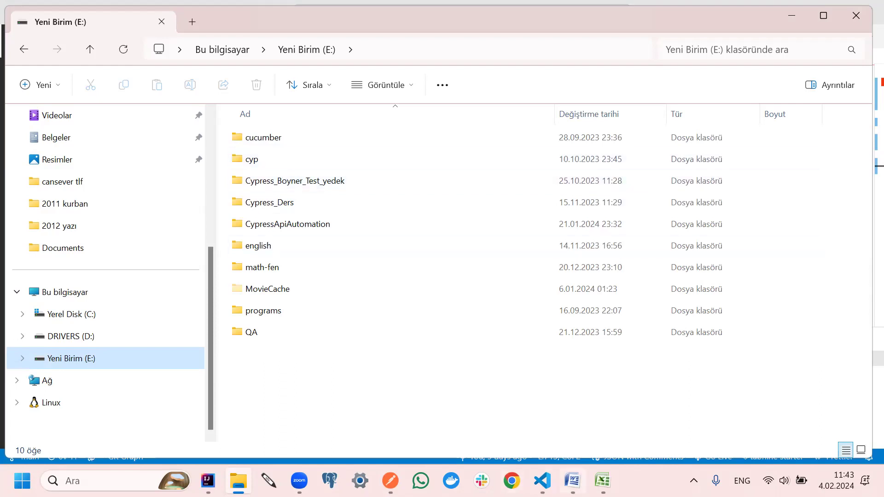
# Return to Visual Studio Code and show its recently opened projects list again
pyautogui.hotkey('alt', 'Tab')
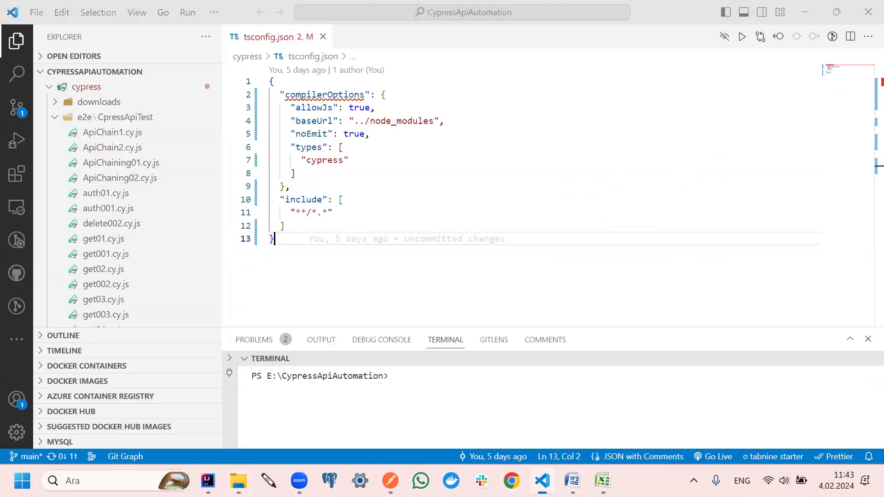
pyautogui.click(37, 12)
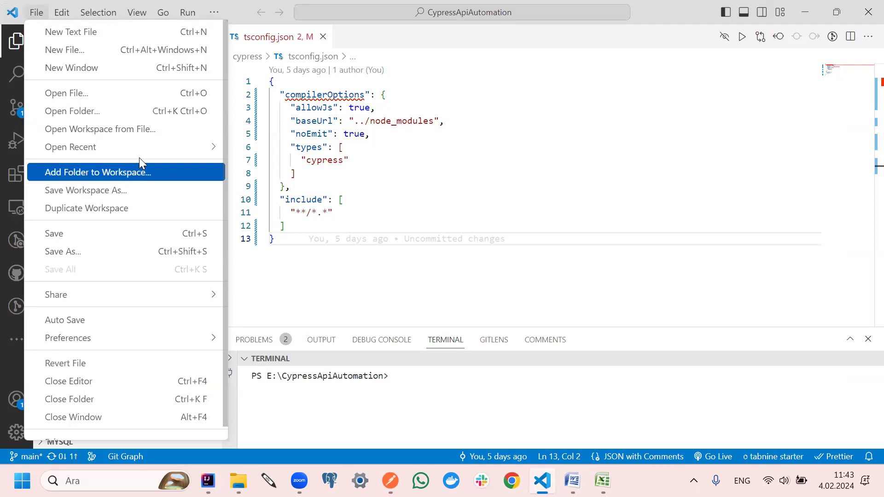
pyautogui.moveTo(144, 158)
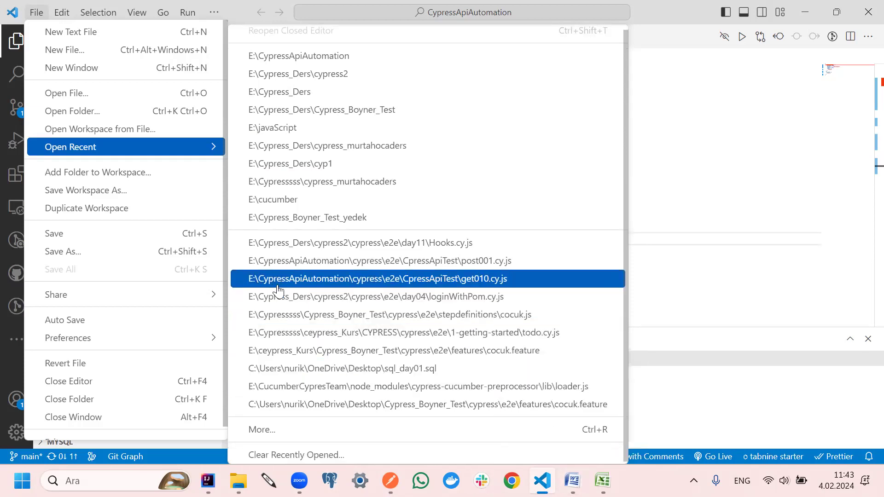
pyautogui.moveTo(542, 480)
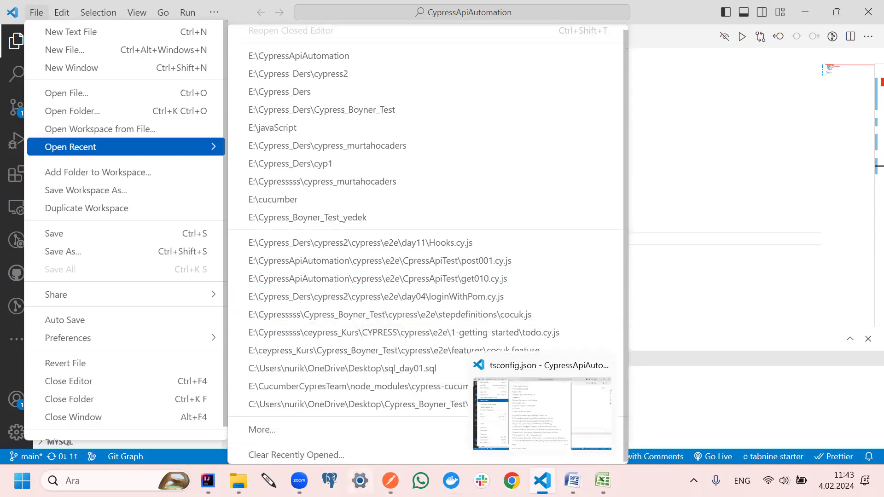
# Switch to File Explorer, view the contents of the Cypress_Ders folder, and return to the Yeni Birim (E:) drive
pyautogui.click(238, 481)
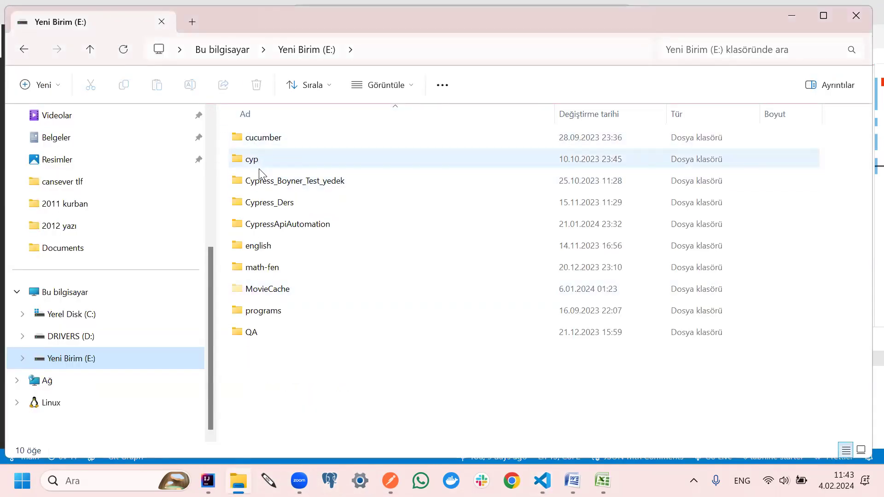
pyautogui.doubleClick(274, 203)
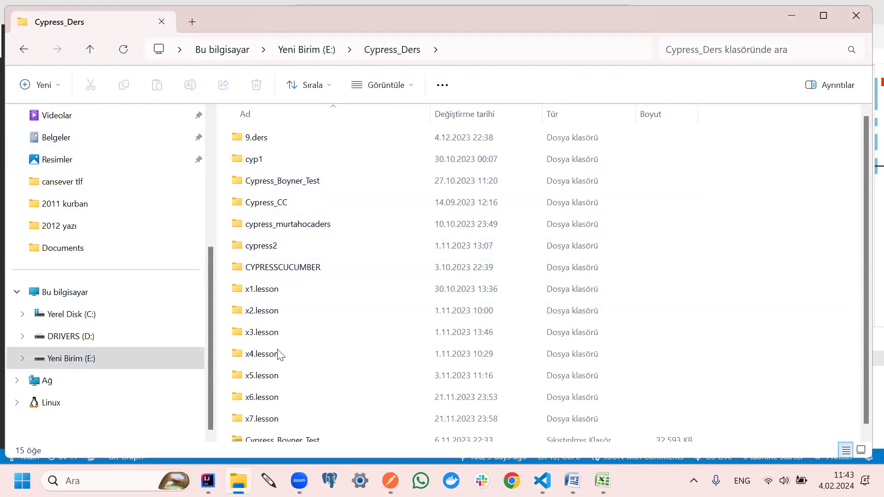
pyautogui.click(27, 48)
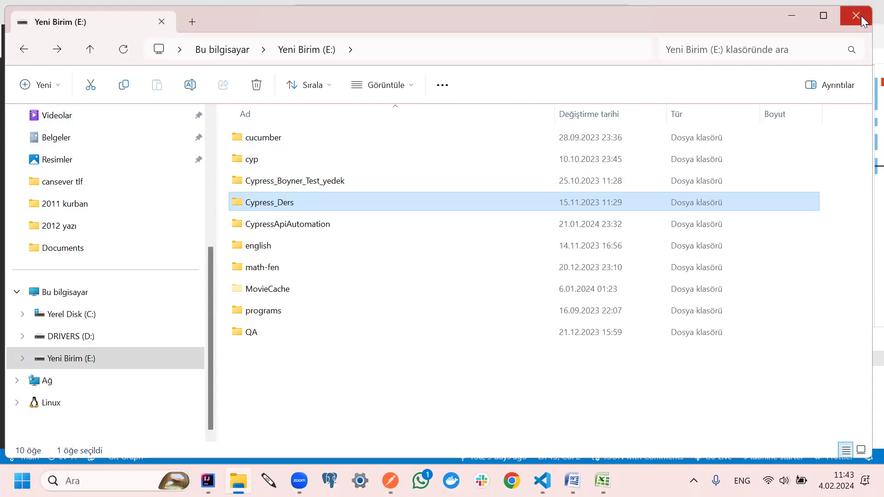
# Switch by way of Postman to the Word notes and highlight the line "Create workspace , rename and delete"
pyautogui.click(390, 481)
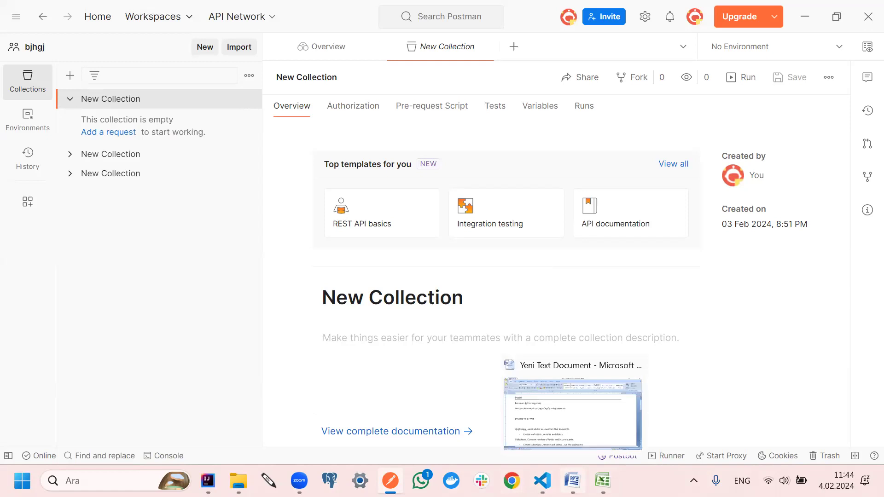
pyautogui.click(572, 480)
pyautogui.scroll(-2, 426, 294)
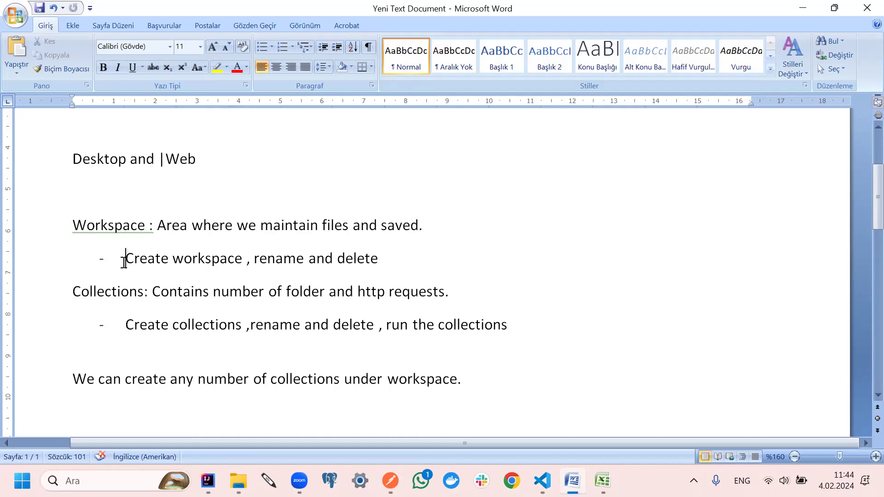
pyautogui.moveTo(127, 260); pyautogui.dragTo(397, 276)
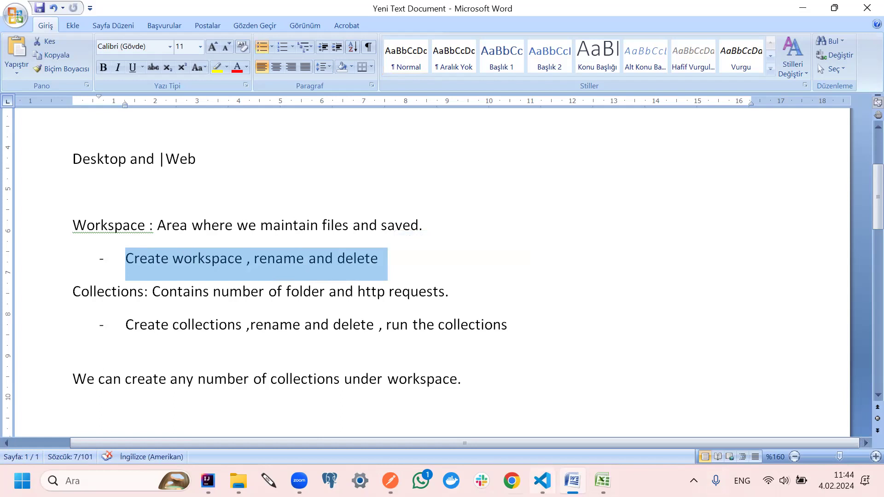
# Return to Postman and view the workspace list with its option for creating a workspace
pyautogui.hotkey('alt', 'Tab')
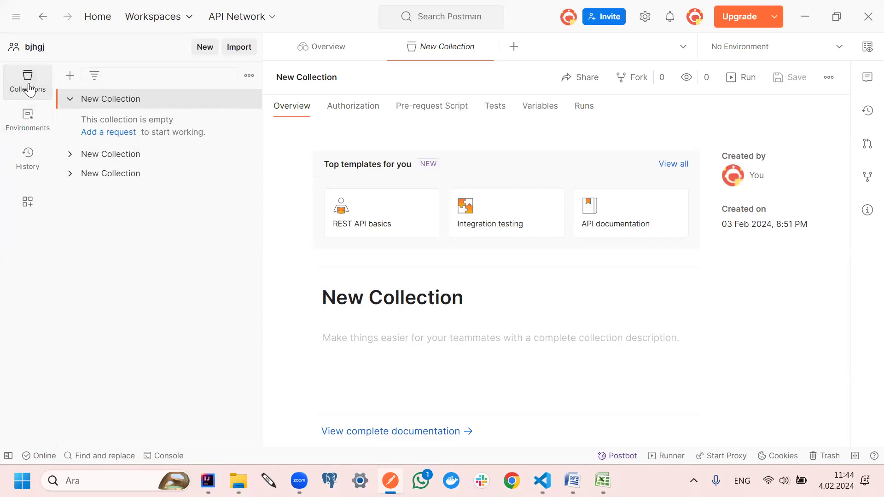
pyautogui.click(183, 23)
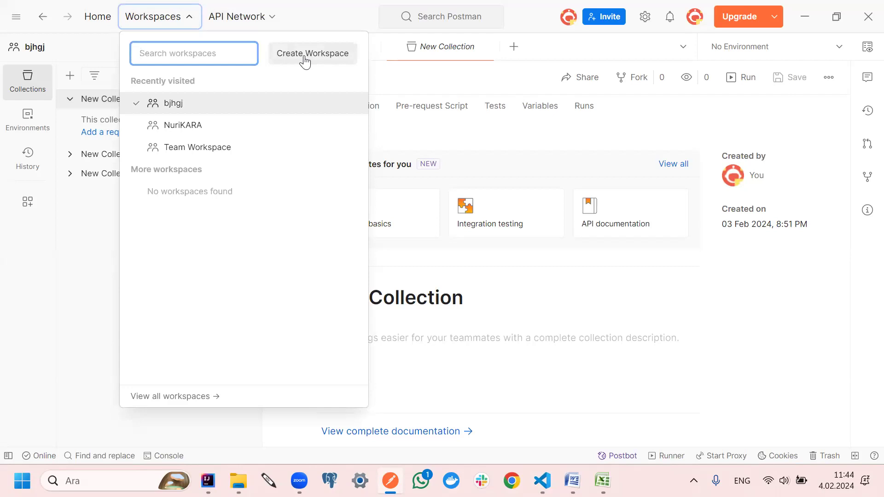
pyautogui.click(85, 226)
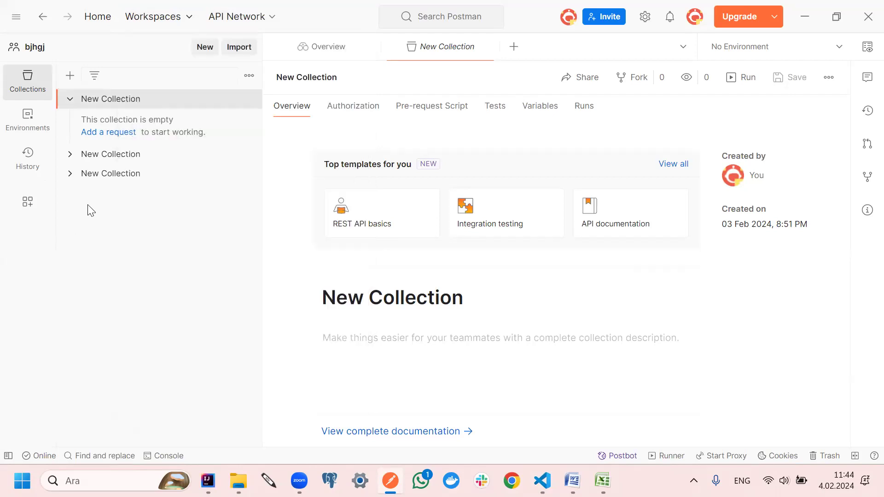
# View the options for adding a collection and the additional collection actions, without choosing any
pyautogui.click(69, 76)
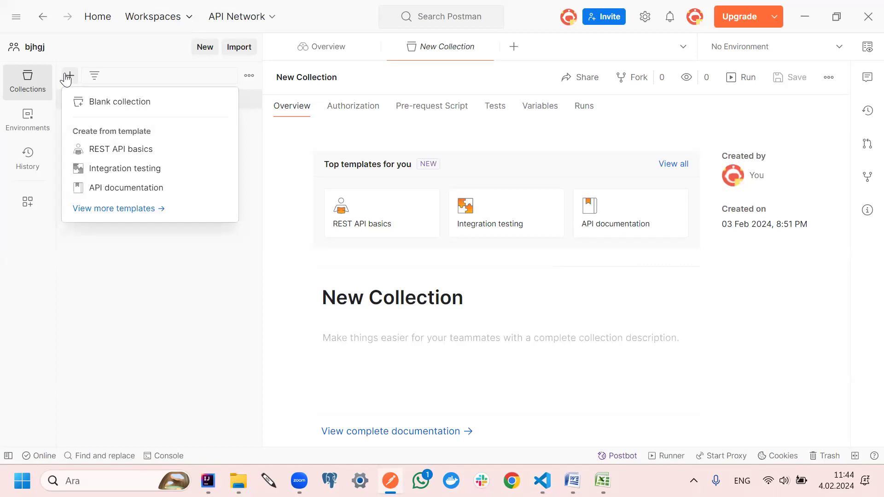
pyautogui.click(68, 76)
pyautogui.click(68, 76)
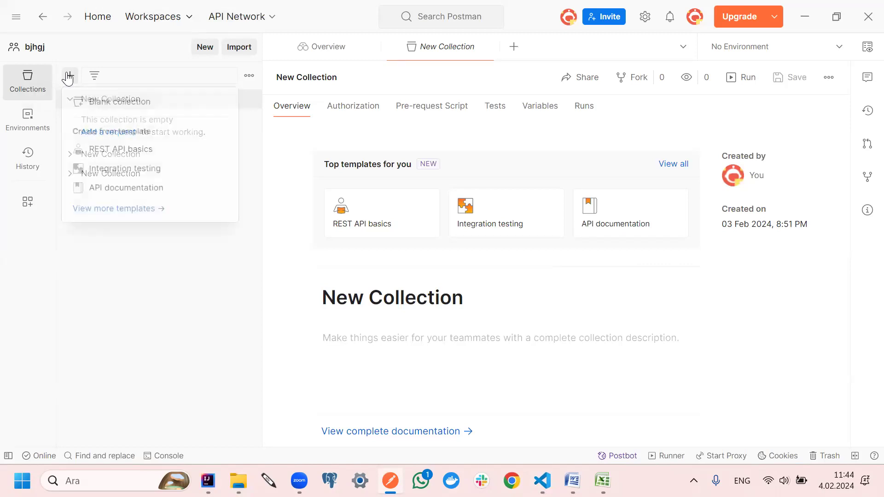
pyautogui.click(122, 273)
pyautogui.click(249, 76)
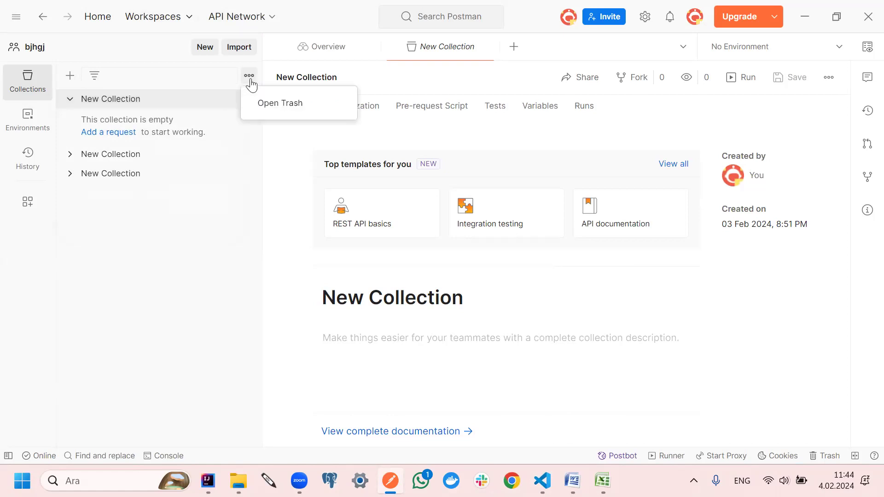
pyautogui.click(251, 80)
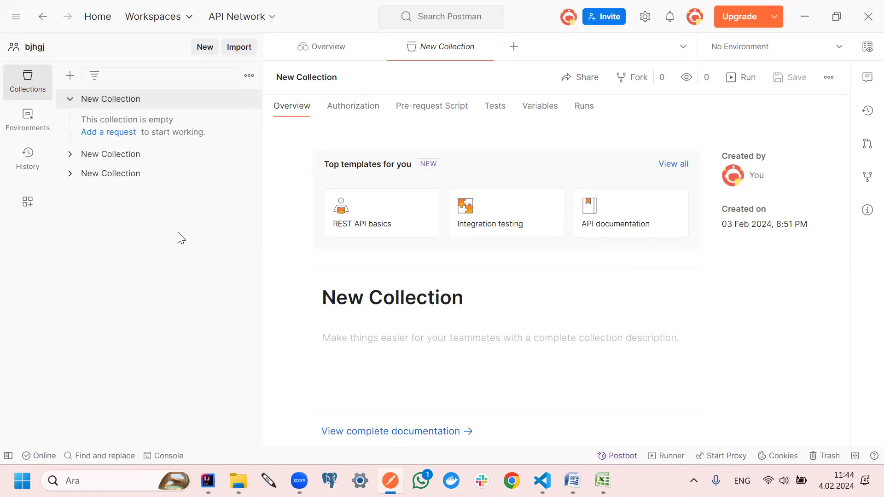
# Collapse the Collections sidebar and close the open New Collection and Overview tabs
pyautogui.click(29, 75)
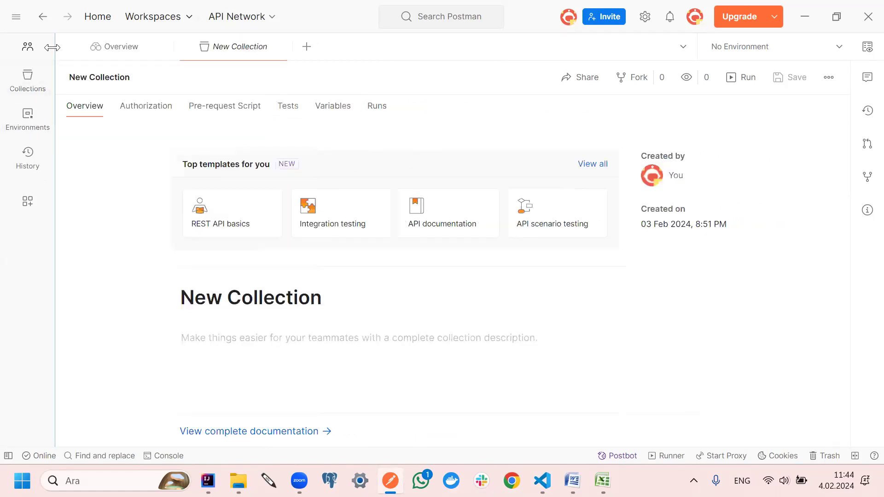
pyautogui.click(117, 21)
pyautogui.click(74, 249)
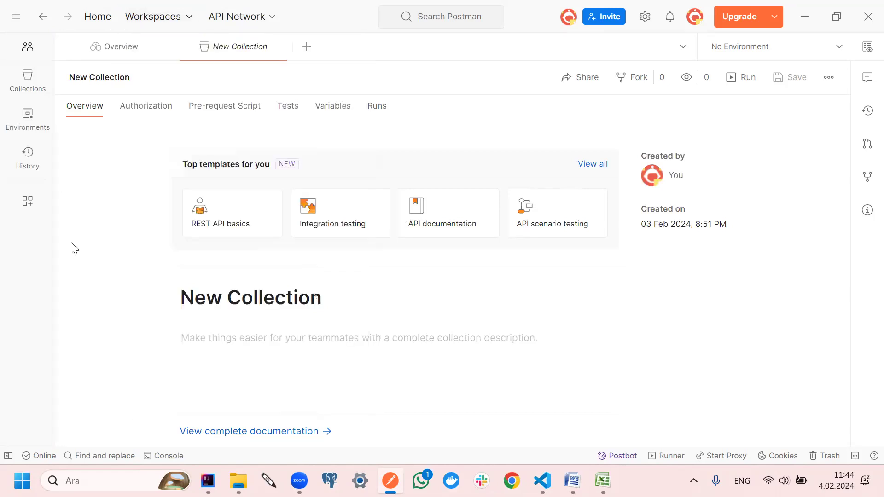
pyautogui.click(281, 47)
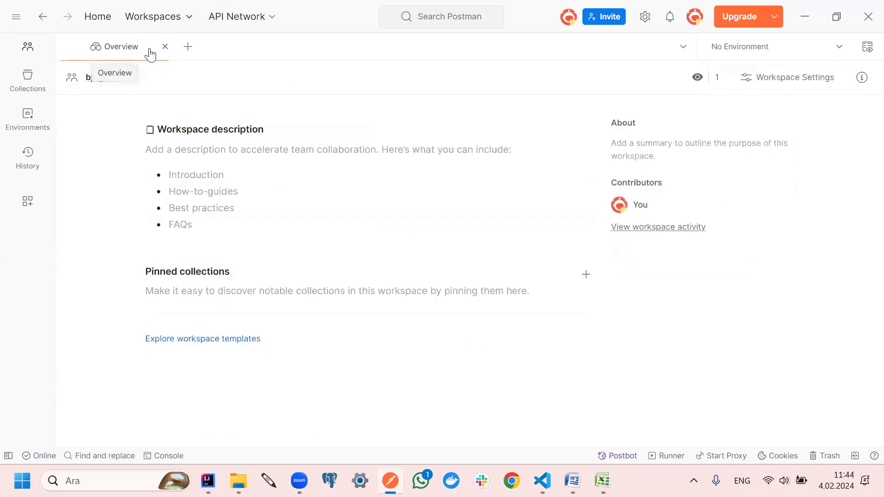
pyautogui.click(165, 47)
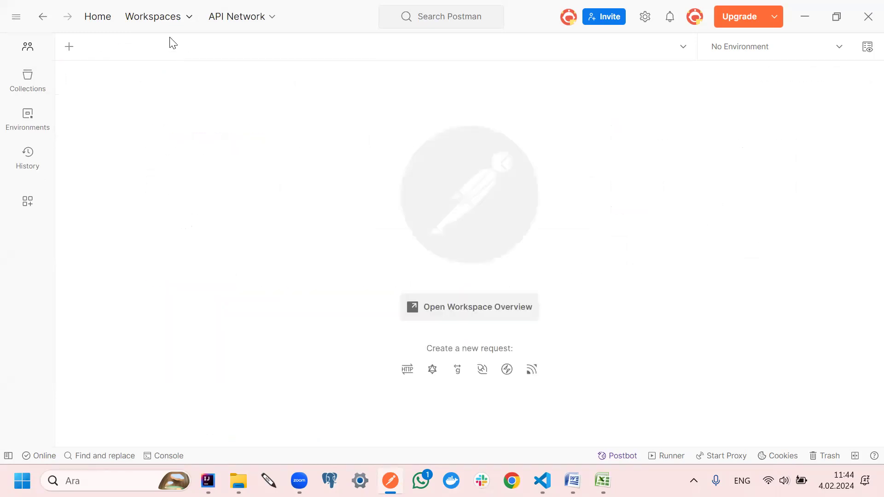
# Show the available workspaces again and expand the Collections sidebar of the current workspace
pyautogui.click(181, 17)
pyautogui.click(188, 109)
pyautogui.click(188, 21)
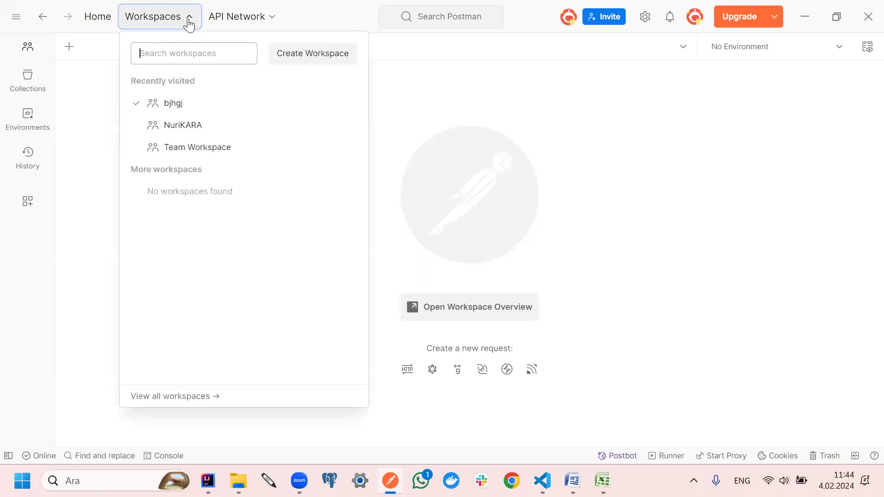
pyautogui.click(415, 150)
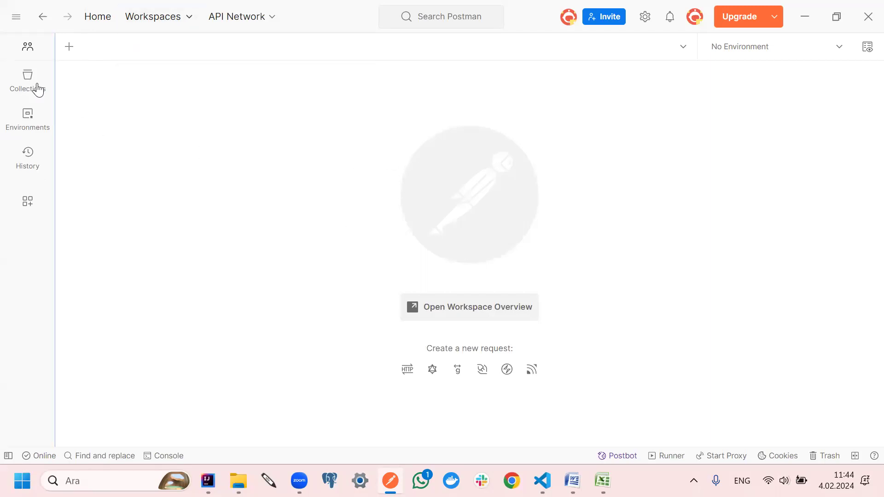
pyautogui.click(29, 81)
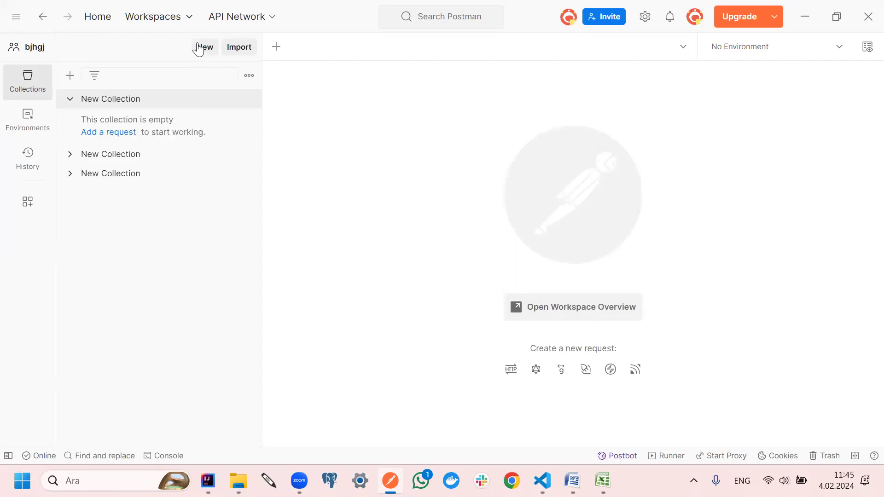
pyautogui.click(185, 26)
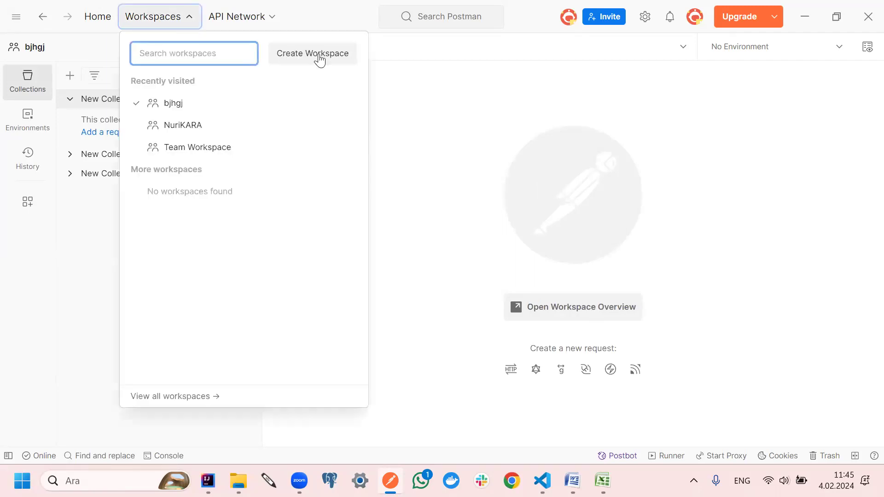
pyautogui.click(185, 26)
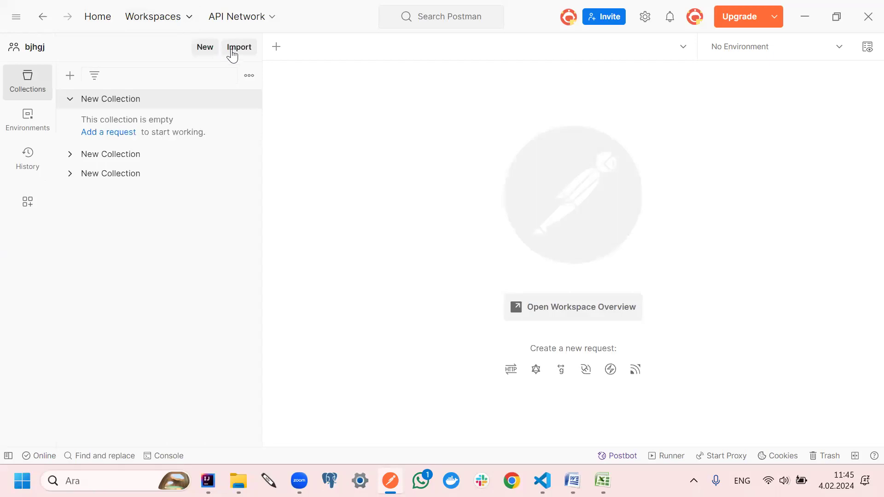
# Start a new workspace from the Blank workspace template and proceed to its details
pyautogui.click(199, 51)
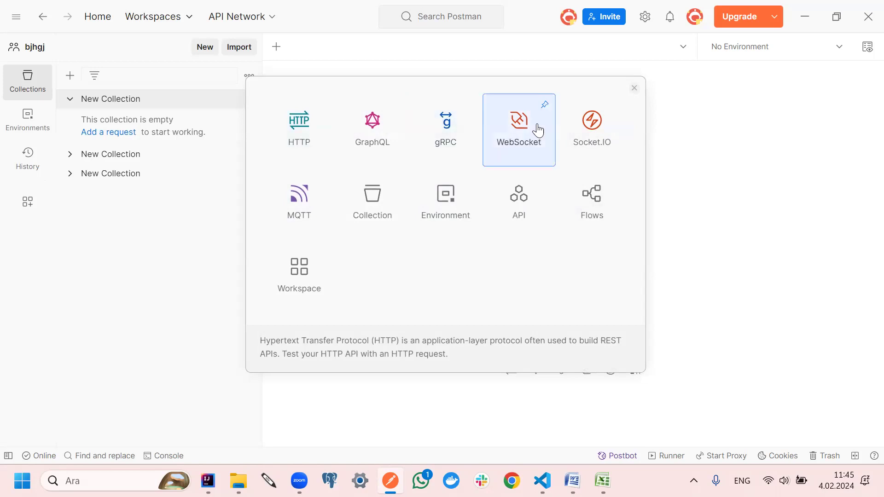
pyautogui.click(299, 285)
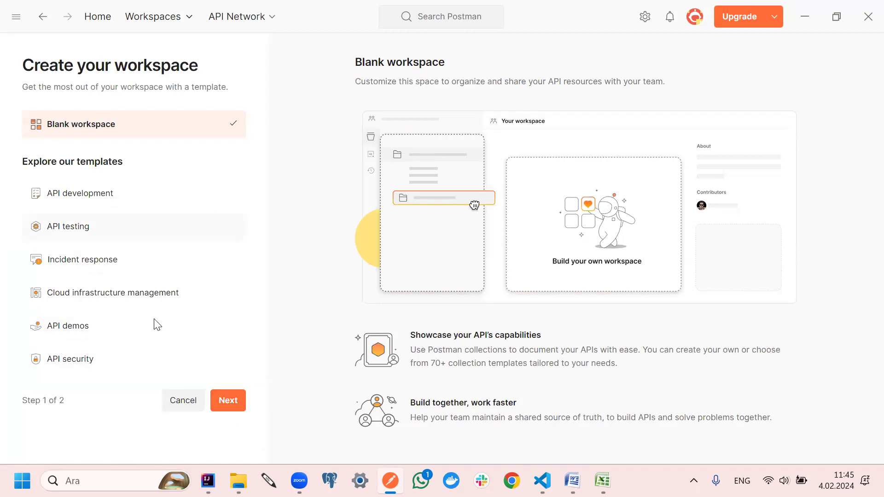
pyautogui.click(233, 402)
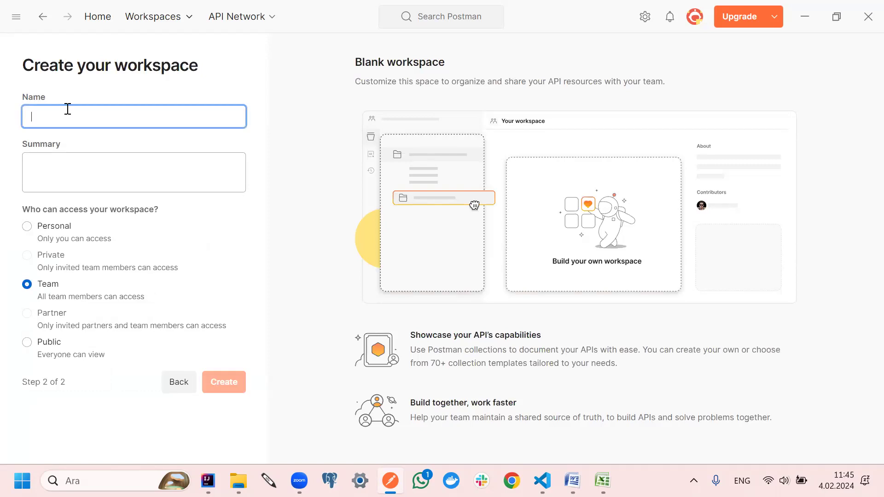
# Name the new workspace Lesson02 and leave its summary empty
pyautogui.write('der')
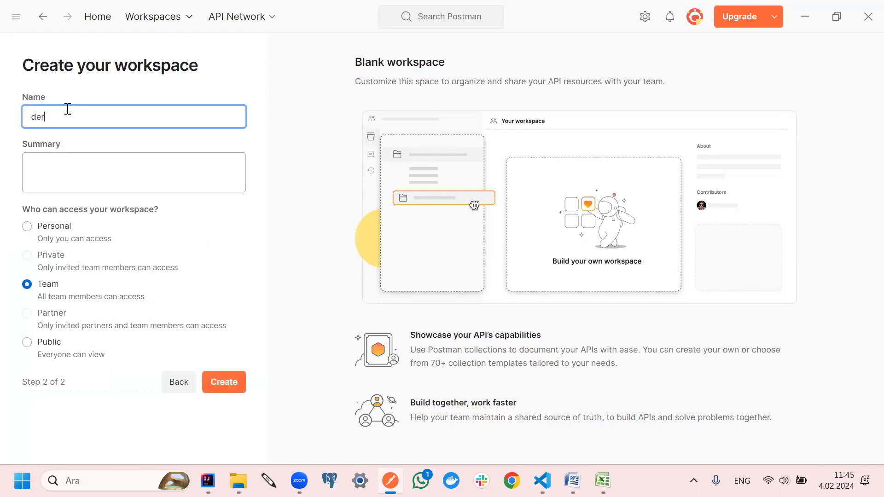
pyautogui.press('BackSpace')
pyautogui.press('BackSpace')
pyautogui.press('BackSpace')
pyautogui.write('Le')
pyautogui.click(92, 165)
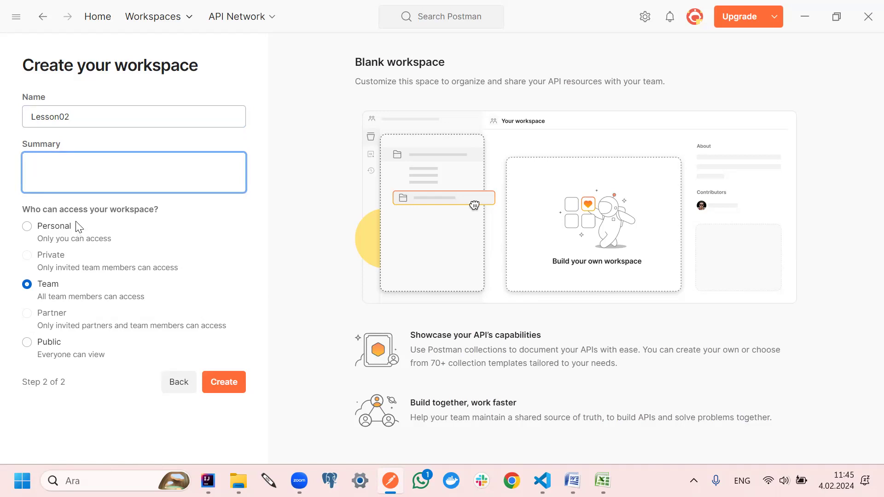
# Examine who can access the workspace by highlighting the descriptions of the Personal, Private and Team options
pyautogui.moveTo(158, 213); pyautogui.dragTo(10, 202)
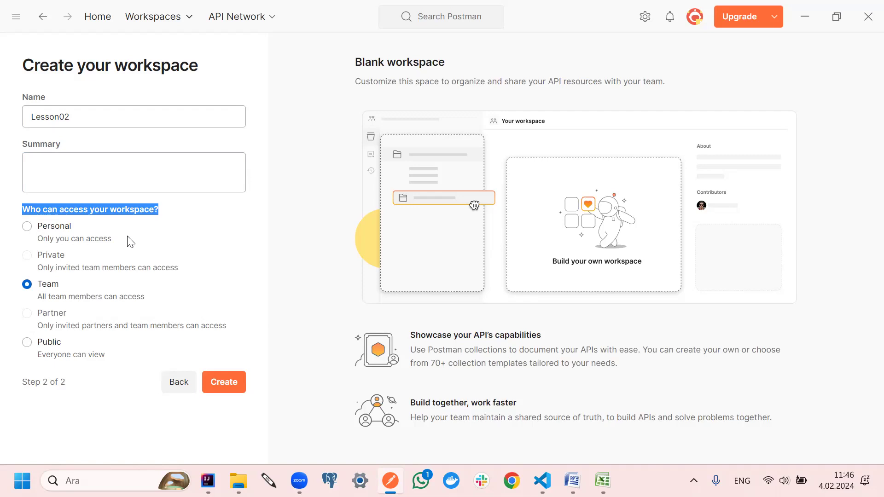
pyautogui.moveTo(111, 239); pyautogui.dragTo(45, 242)
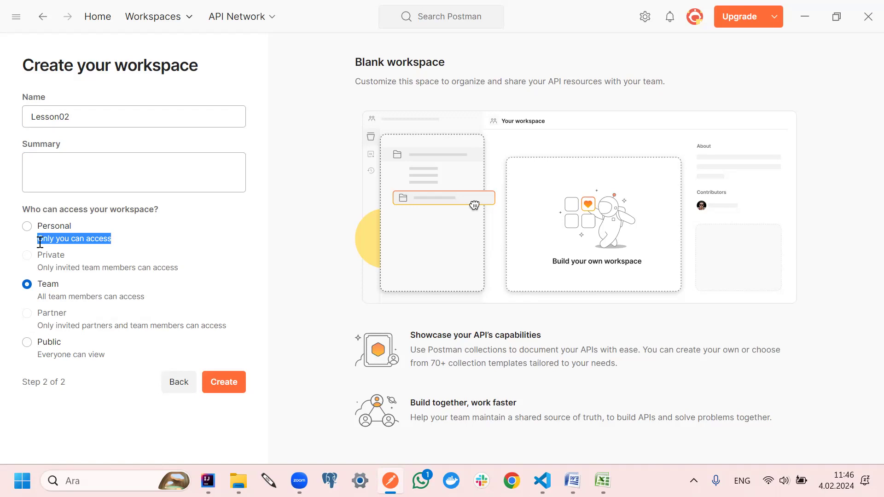
pyautogui.moveTo(193, 279)
pyautogui.mouseDown()
pyautogui.moveTo(132, 278)
pyautogui.moveTo(184, 282)
pyautogui.mouseUp()
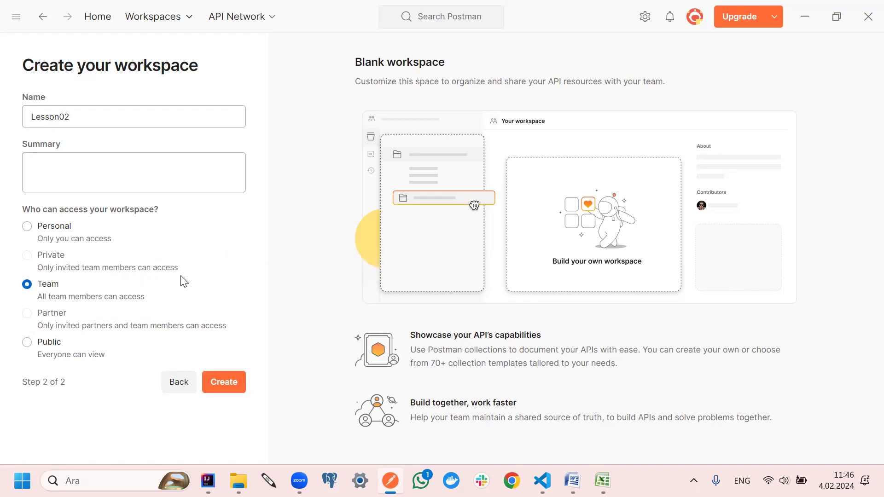
pyautogui.moveTo(185, 281); pyautogui.dragTo(37, 269)
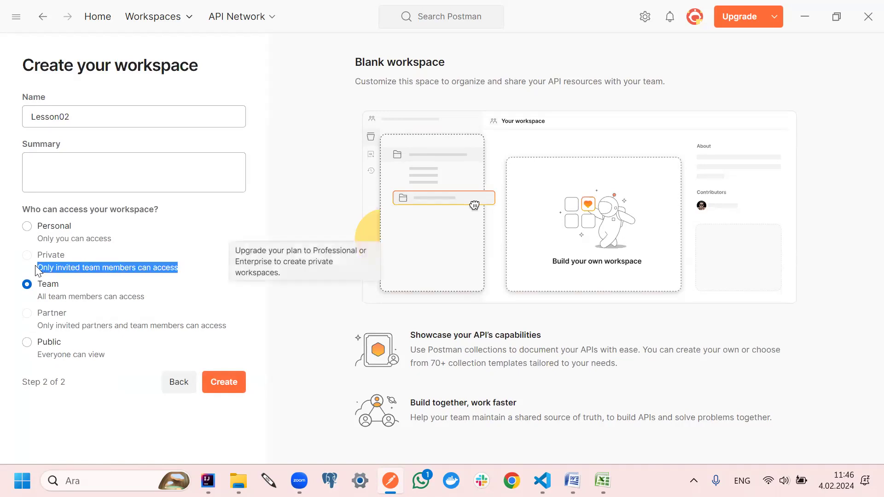
pyautogui.click(196, 232)
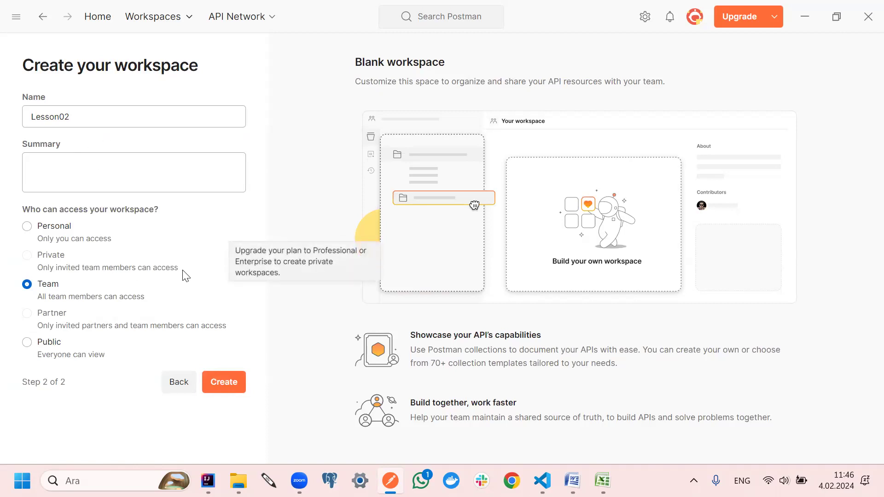
pyautogui.moveTo(177, 268); pyautogui.dragTo(35, 272)
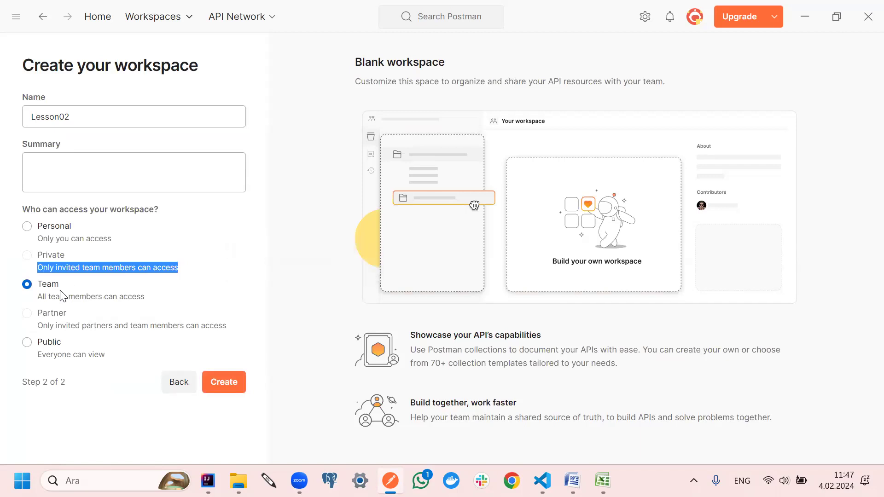
pyautogui.moveTo(159, 301); pyautogui.dragTo(29, 309)
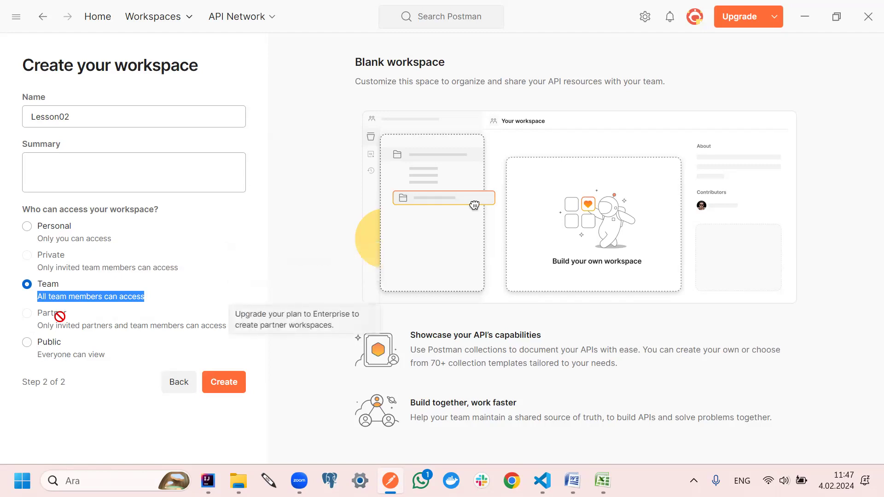
pyautogui.click(75, 291)
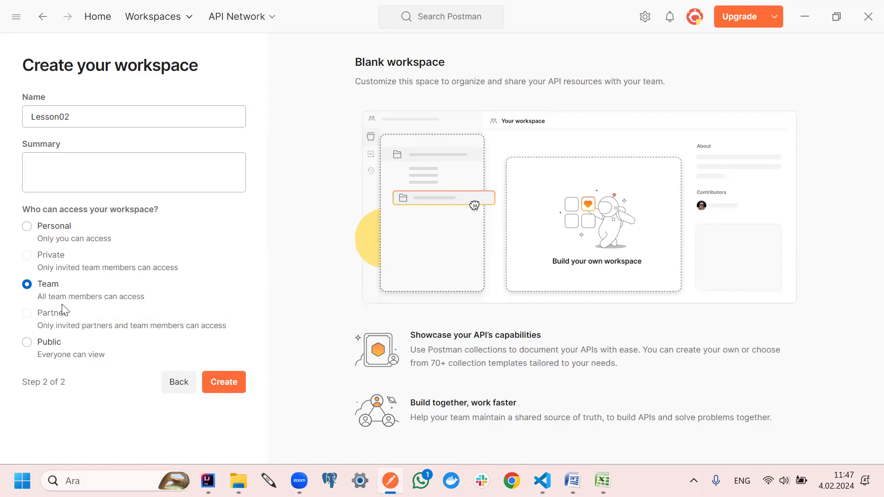
# Highlight the Partner and Public access descriptions, then create the Lesson02 workspace with Team access
pyautogui.moveTo(38, 326); pyautogui.dragTo(243, 328)
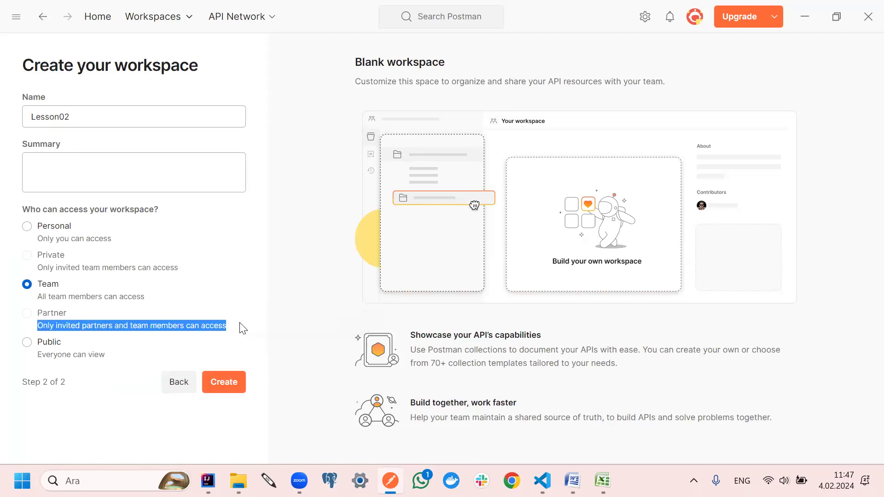
pyautogui.click(44, 357)
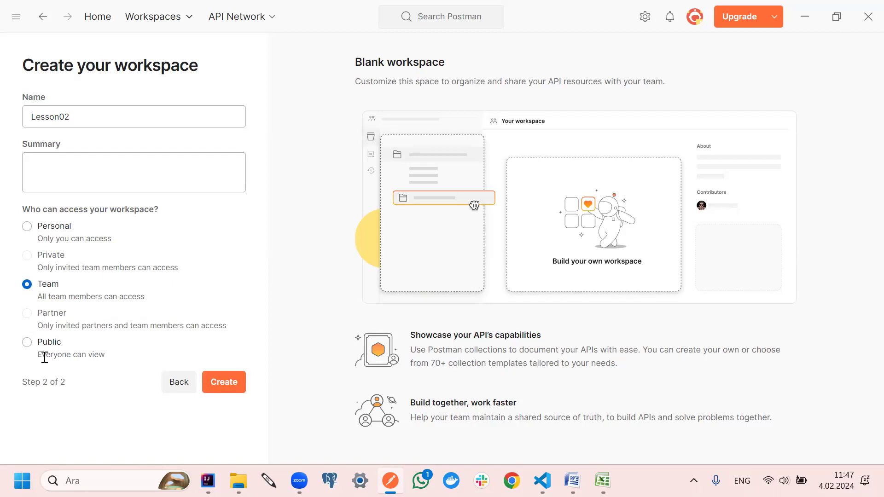
pyautogui.moveTo(45, 358); pyautogui.dragTo(123, 356)
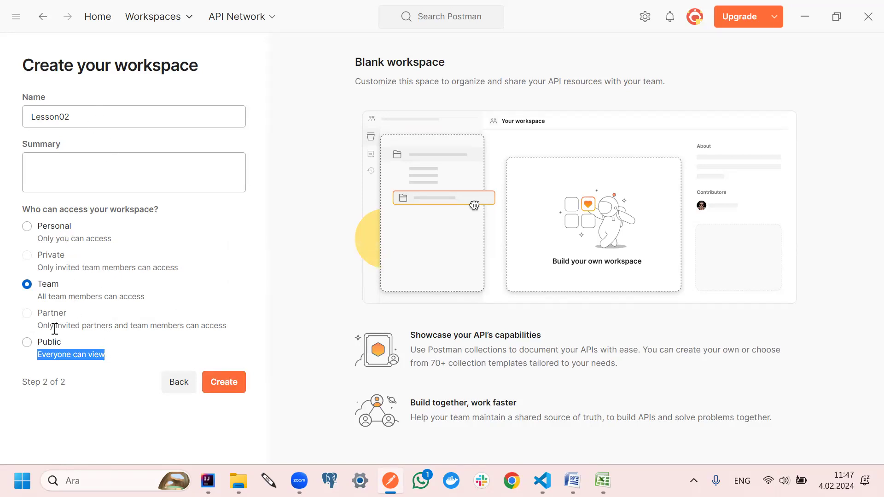
pyautogui.click(225, 389)
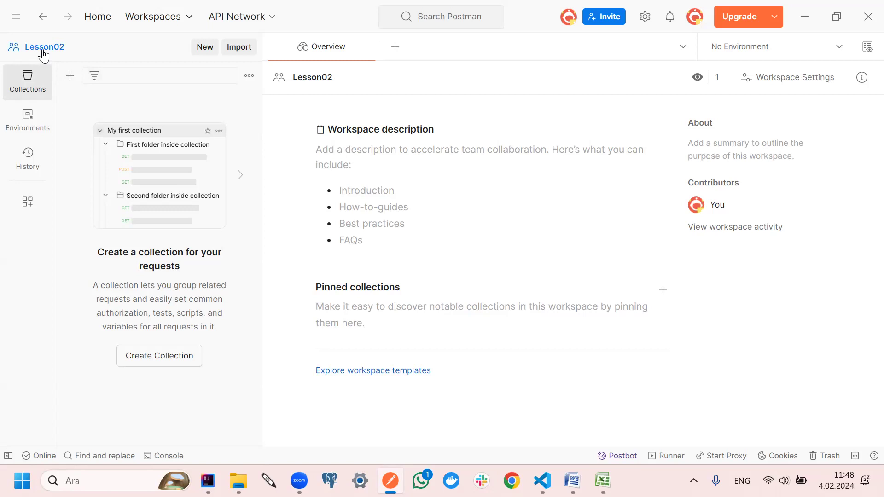
# Rename the Lesson02 workspace to Lesson03 from its overview heading
pyautogui.click(323, 85)
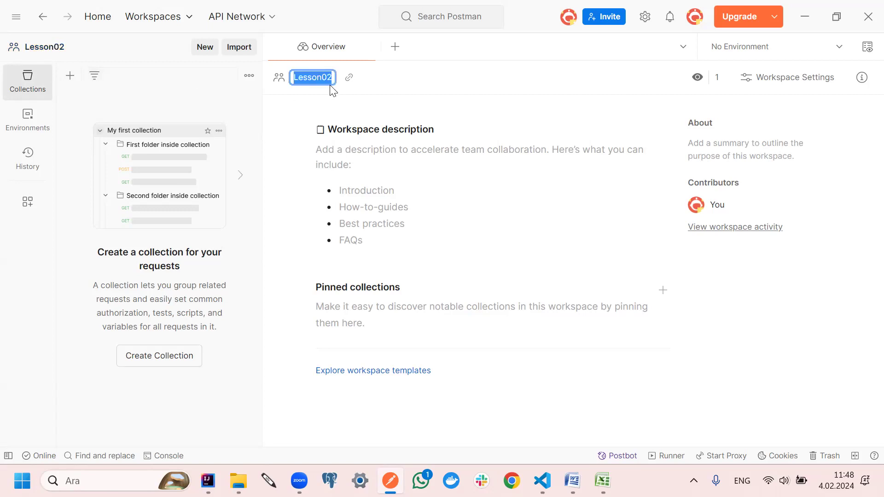
pyautogui.click(335, 77)
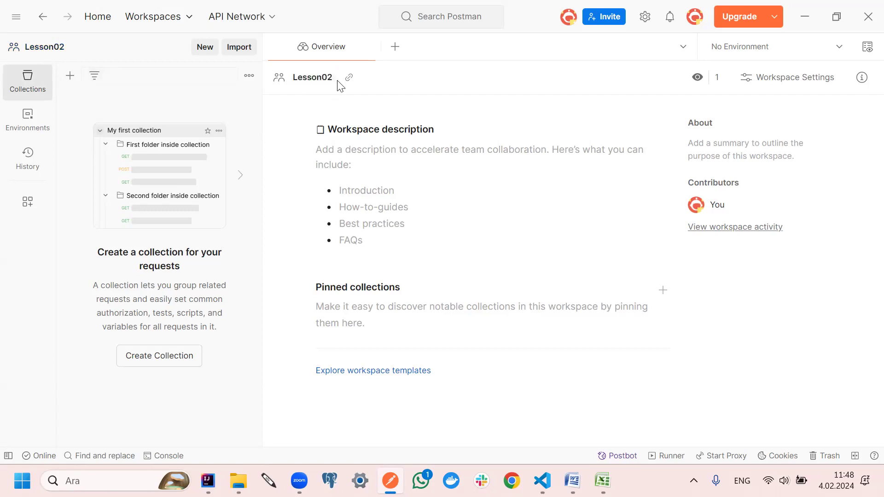
pyautogui.doubleClick(335, 76)
pyautogui.press('Return')
pyautogui.click(335, 80)
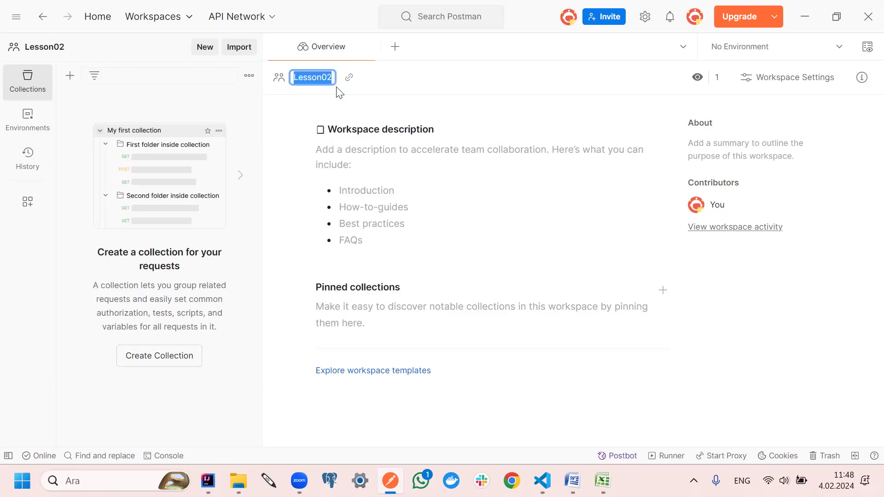
pyautogui.press('End')
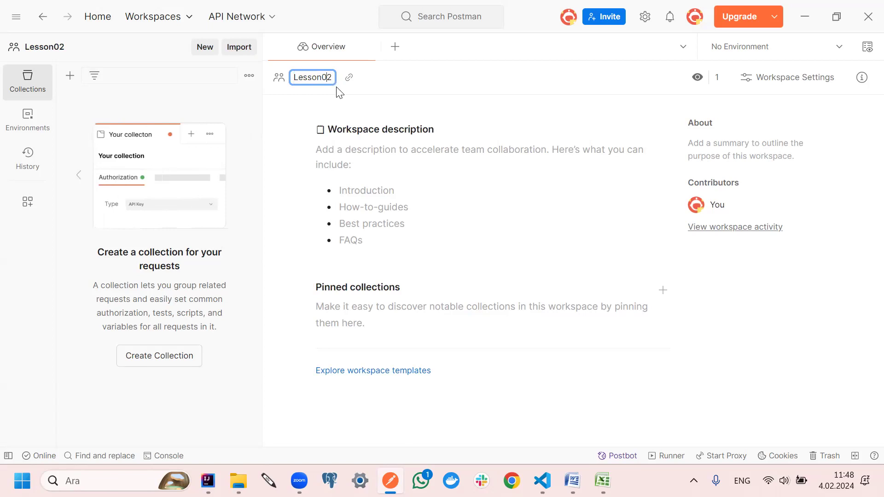
pyautogui.press('BackSpace')
pyautogui.write('3')
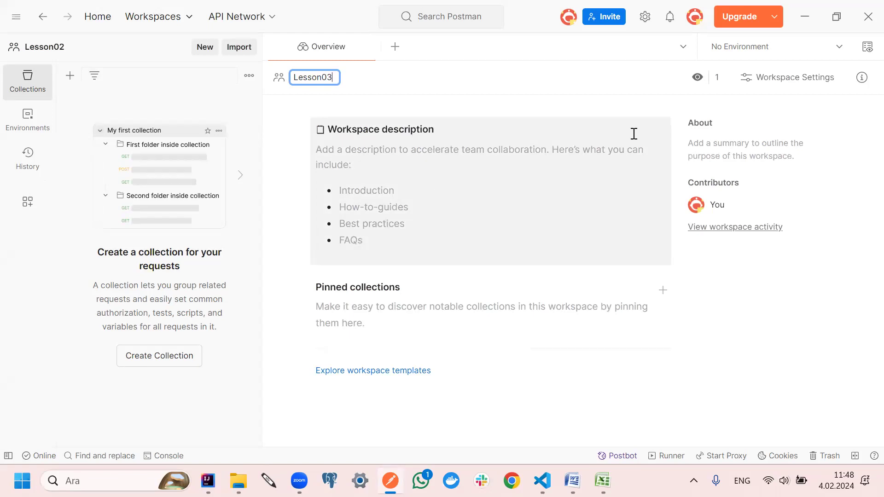
pyautogui.click(17, 15)
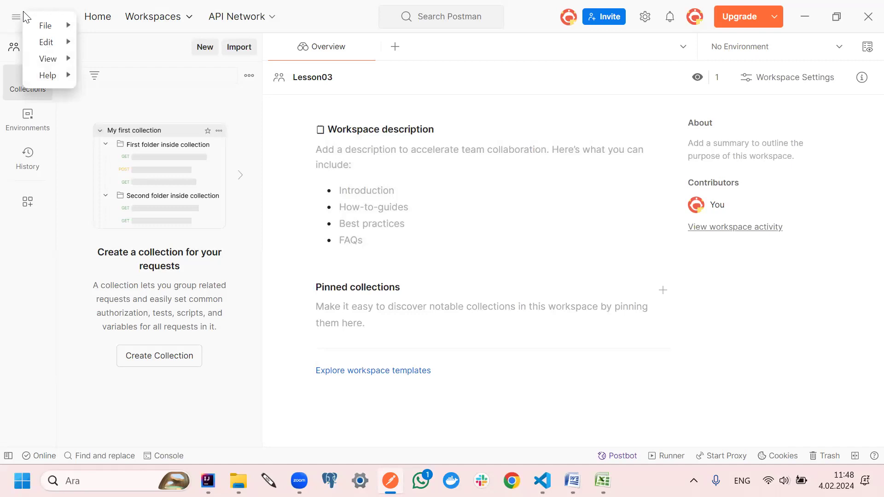
pyautogui.moveTo(62, 26)
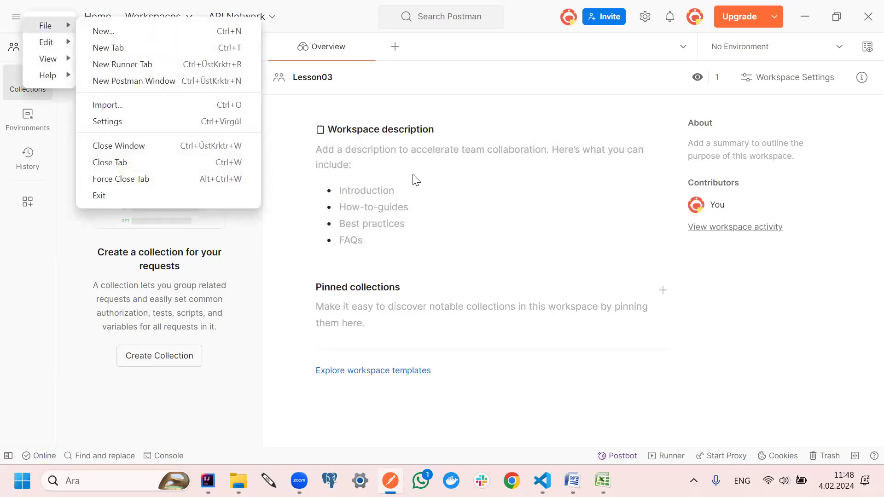
pyautogui.click(498, 90)
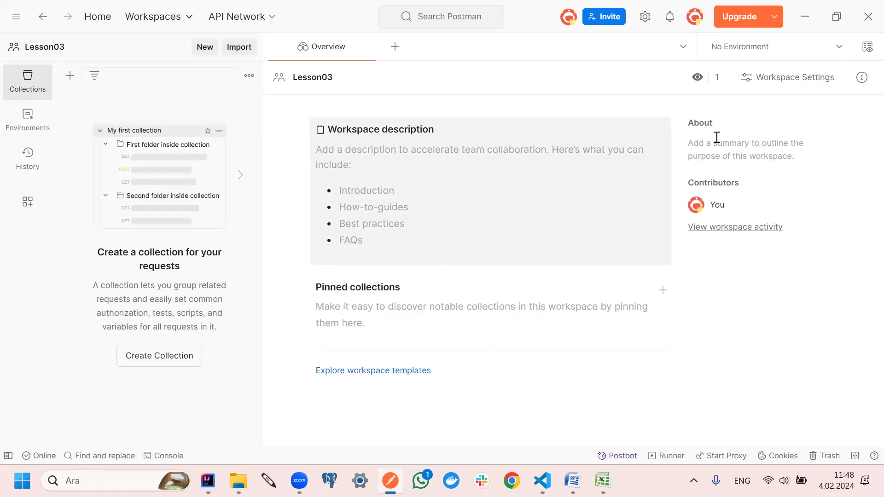
# Open the Lesson03 workspace settings and review the visibility options, keeping Team selected
pyautogui.click(818, 80)
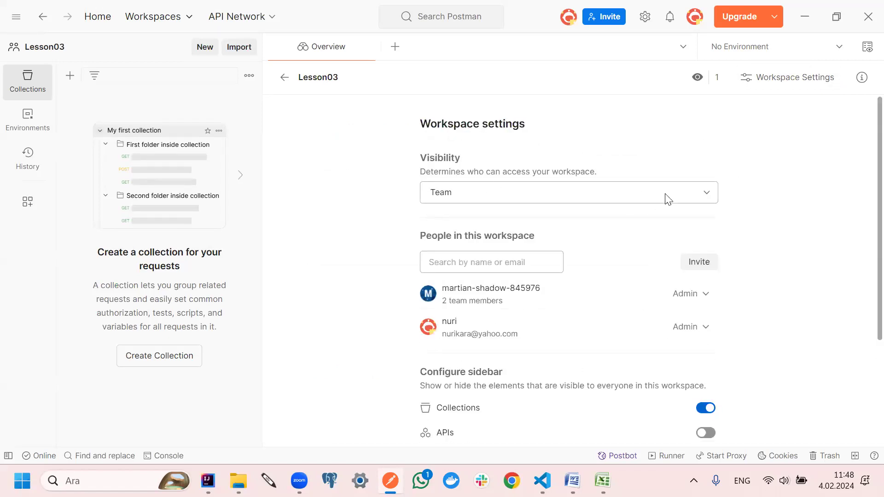
pyautogui.click(712, 190)
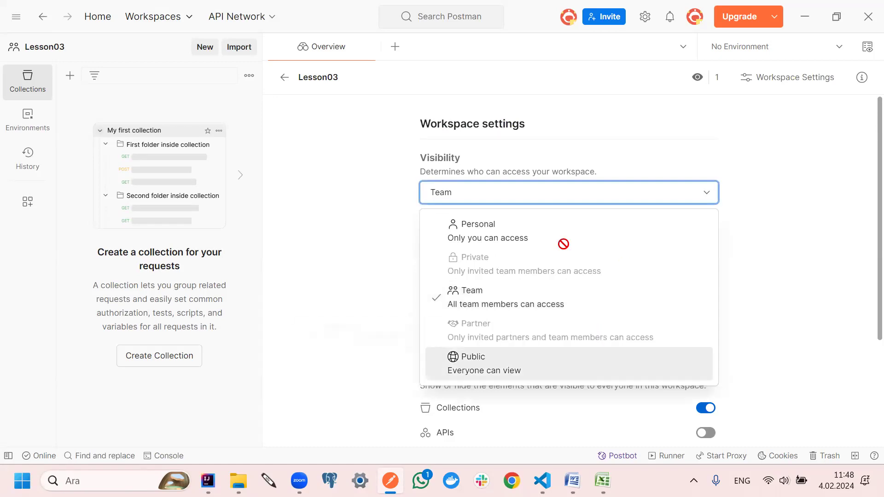
pyautogui.click(746, 150)
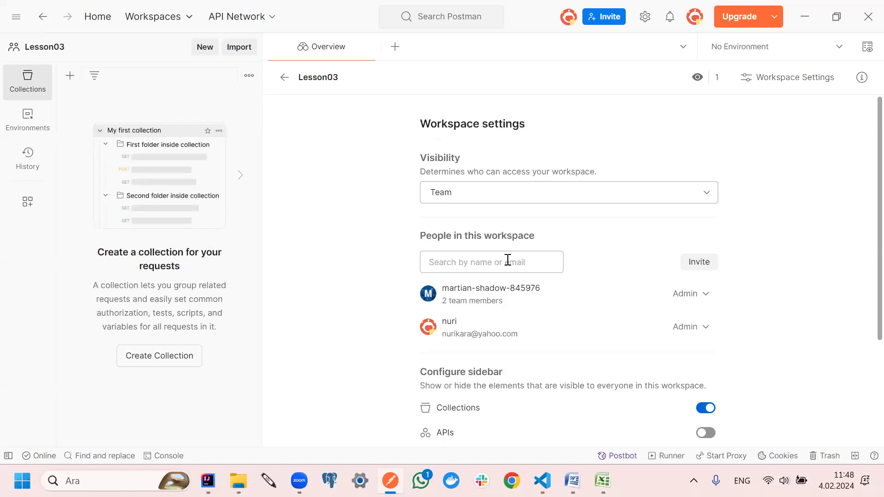
# Configure the workspace sidebar to also show APIs, Mock servers, Monitors and Flows
pyautogui.scroll(-2, 510, 262)
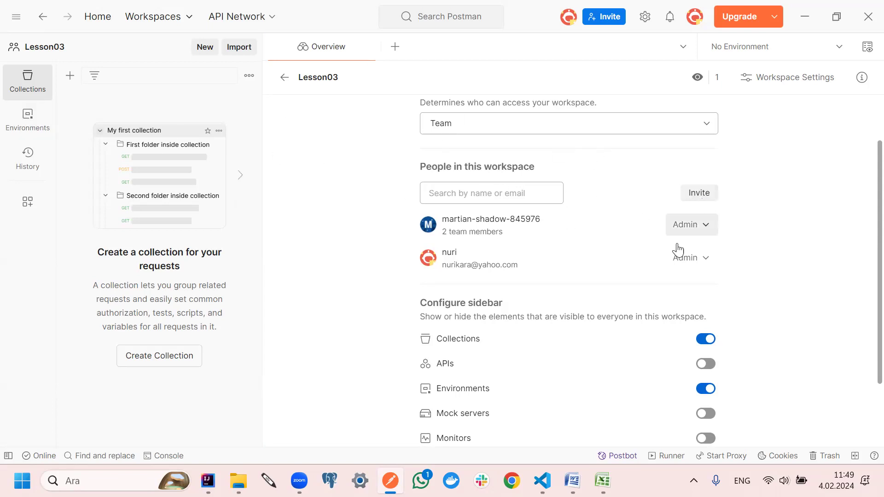
pyautogui.scroll(-3, 676, 247)
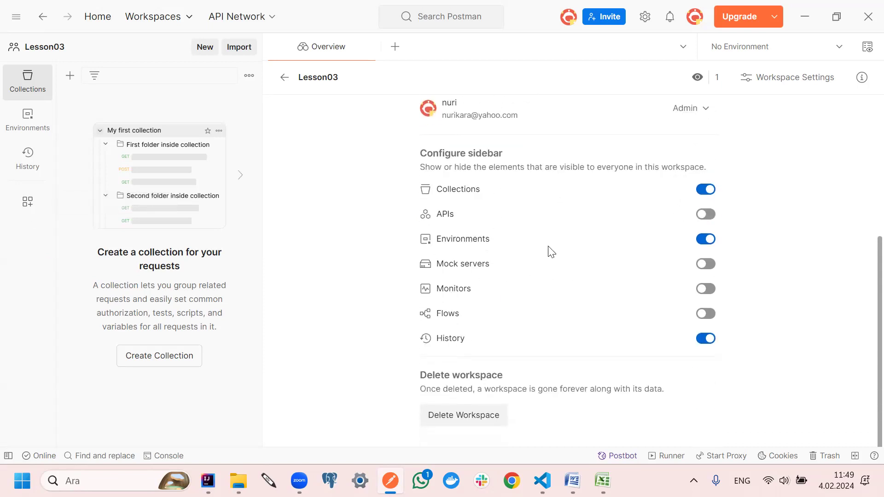
pyautogui.click(710, 218)
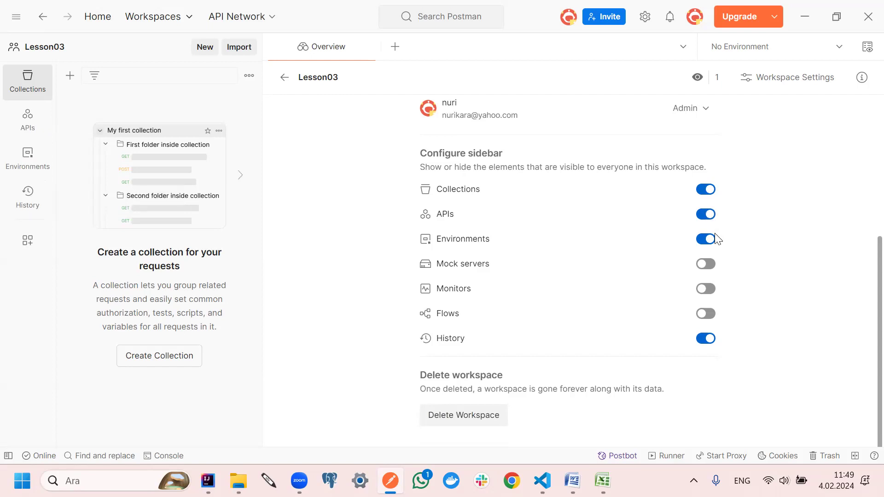
pyautogui.click(708, 272)
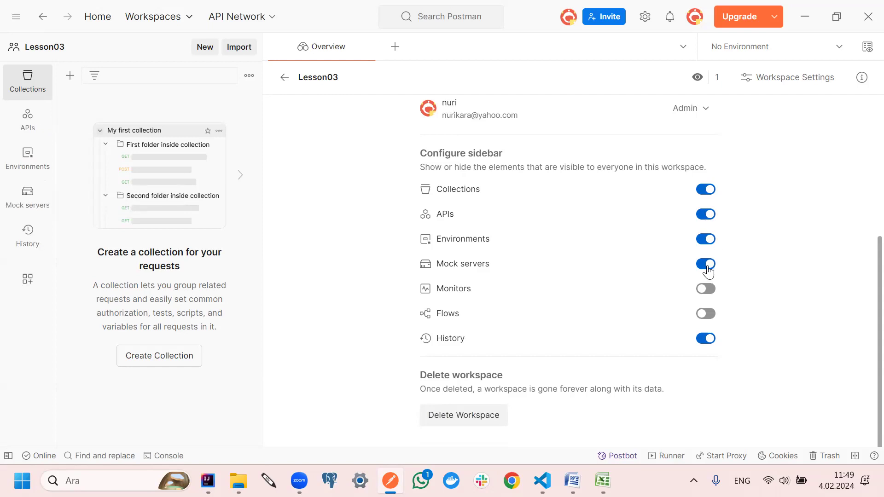
pyautogui.click(708, 290)
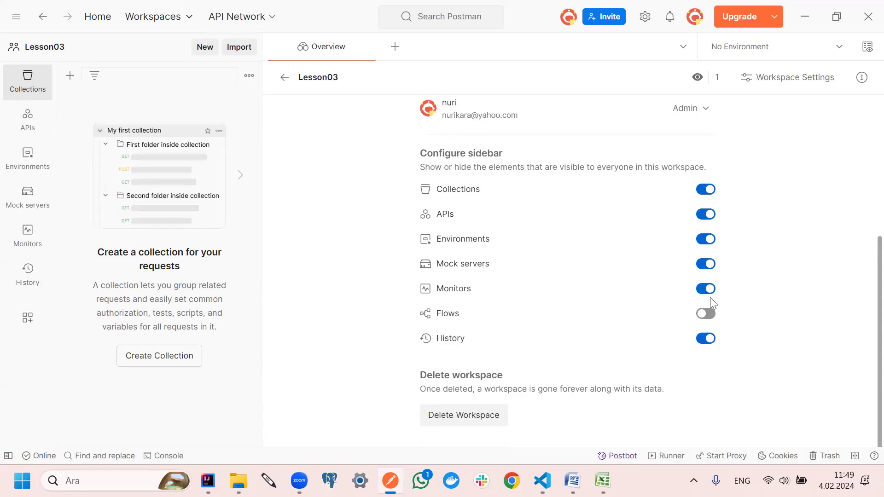
pyautogui.click(709, 315)
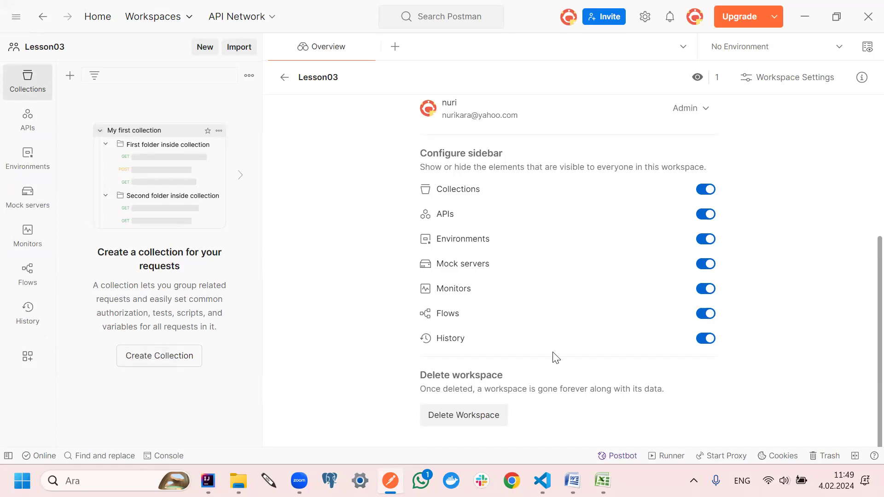
# Delete the Lesson03 workspace, copying its name into the confirmation field
pyautogui.click(471, 414)
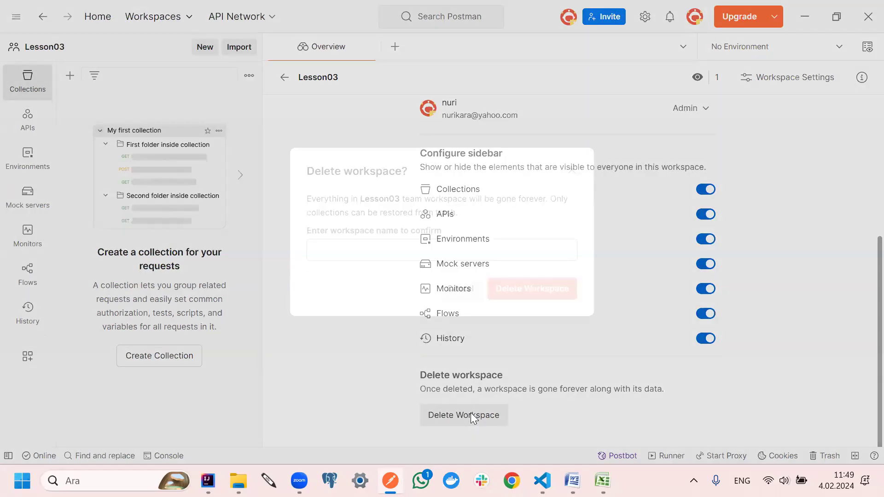
pyautogui.moveTo(360, 198); pyautogui.dragTo(403, 199)
pyautogui.hotkey('ctrl', 'c')
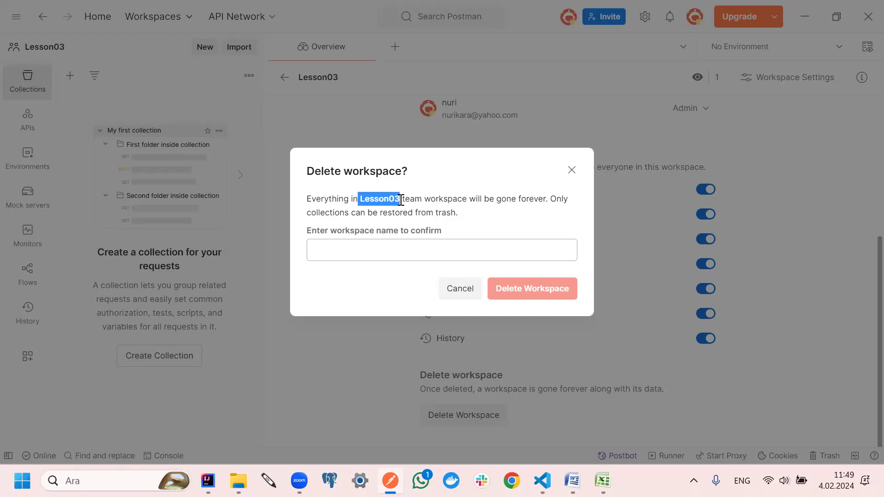
pyautogui.click(360, 250)
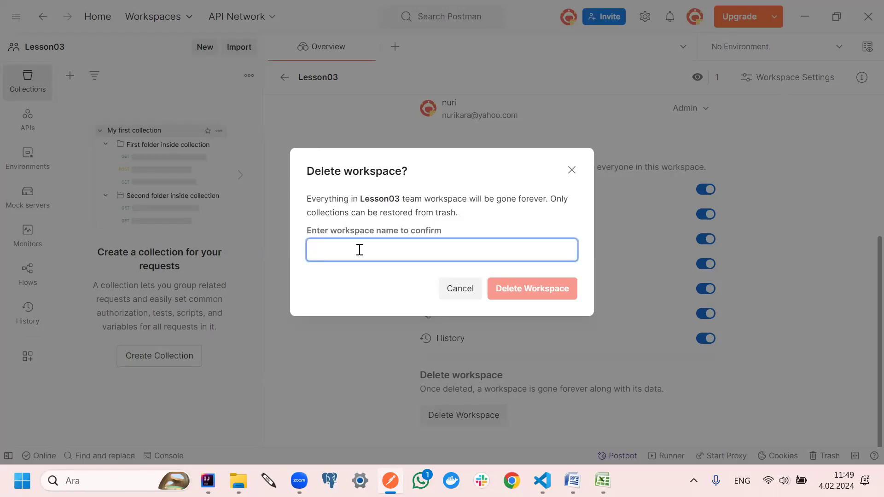
pyautogui.hotkey('ctrl', 'v')
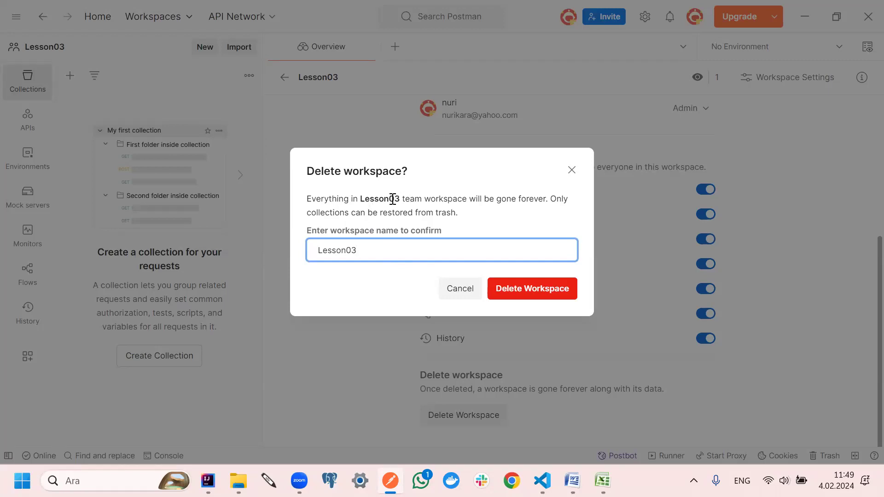
pyautogui.click(519, 288)
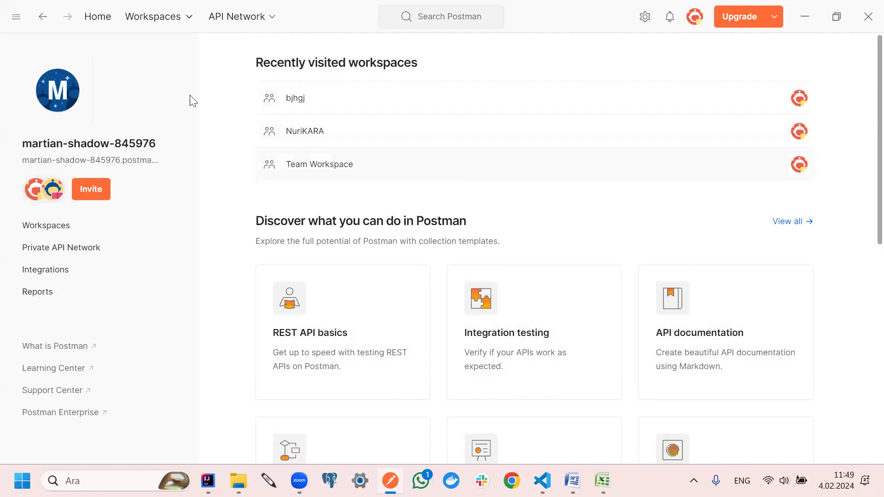
# Switch to the bjhgj workspace and delete the first New Collection in its list
pyautogui.click(187, 16)
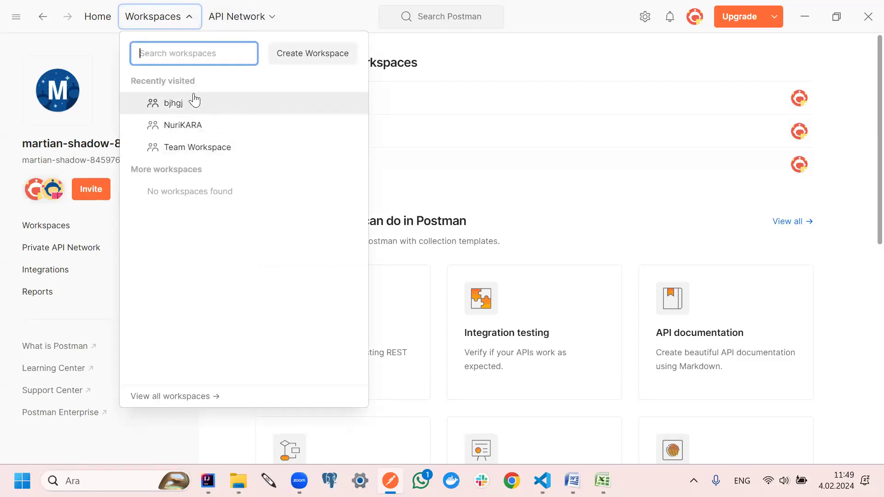
pyautogui.click(184, 109)
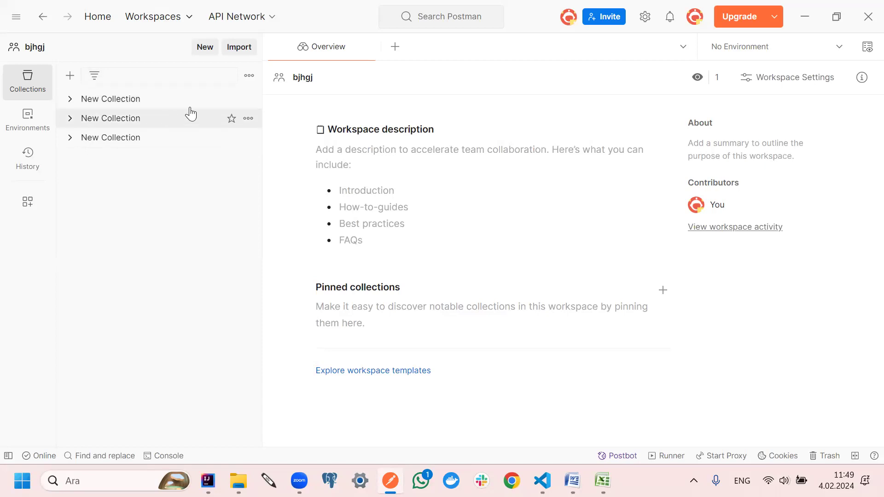
pyautogui.click(251, 101)
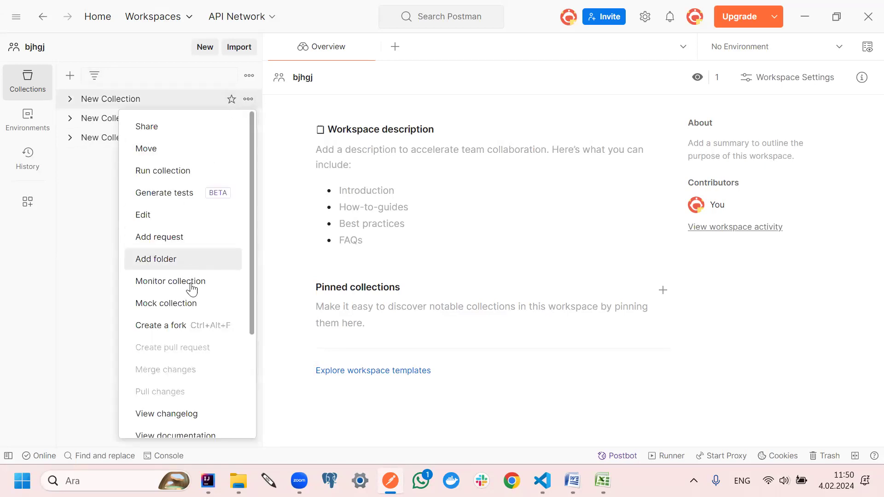
pyautogui.scroll(-3, 192, 299)
pyautogui.click(148, 420)
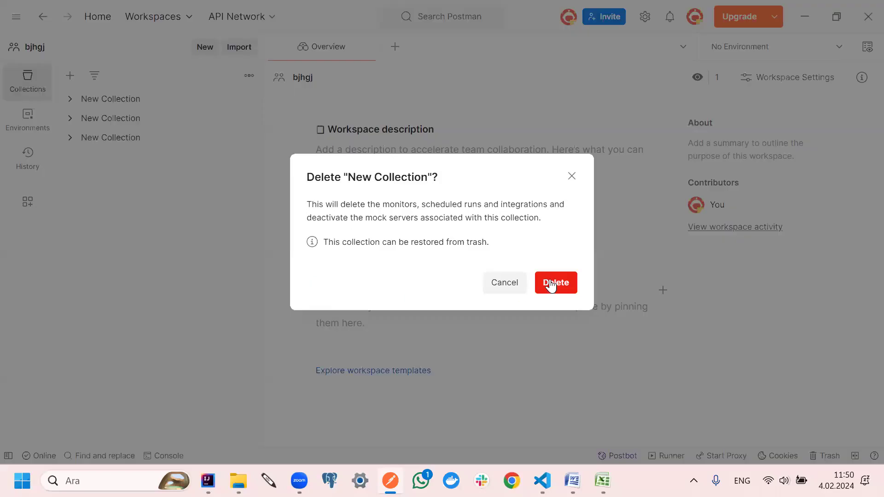
pyautogui.click(551, 284)
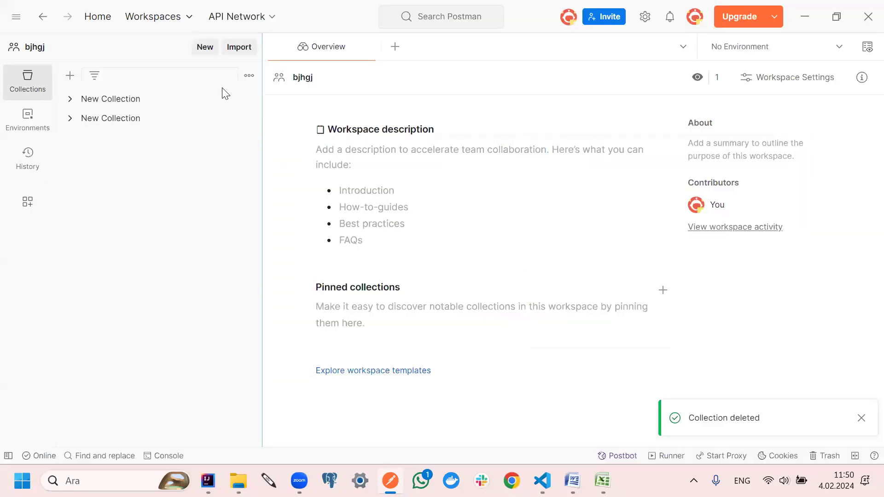
# Delete the upper of the two remaining New Collection entries in the bjhgj workspace
pyautogui.click(249, 99)
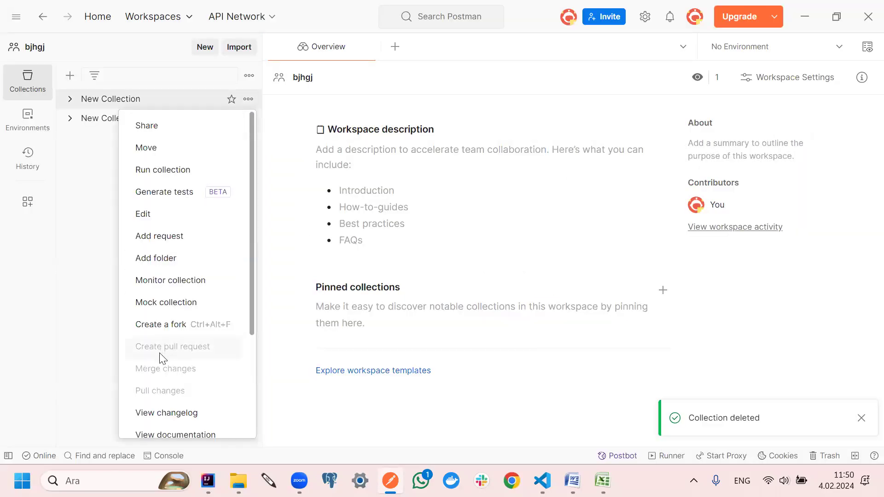
pyautogui.scroll(-3, 165, 396)
pyautogui.click(155, 420)
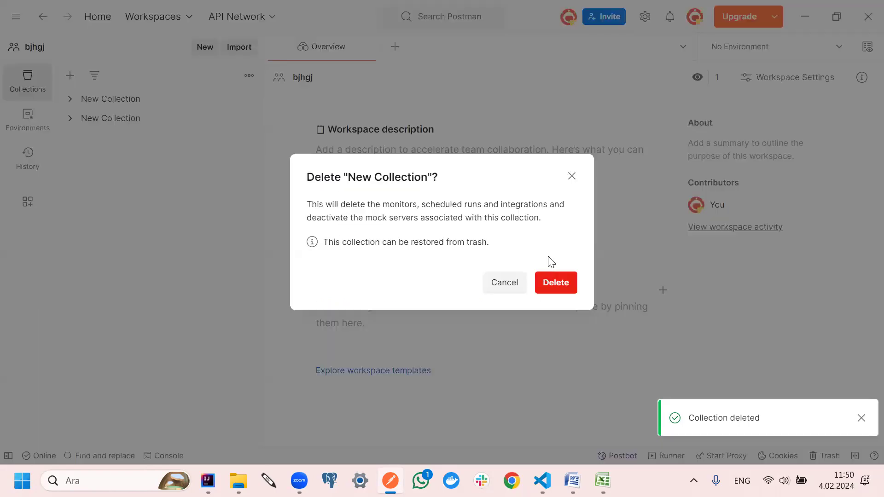
pyautogui.click(553, 283)
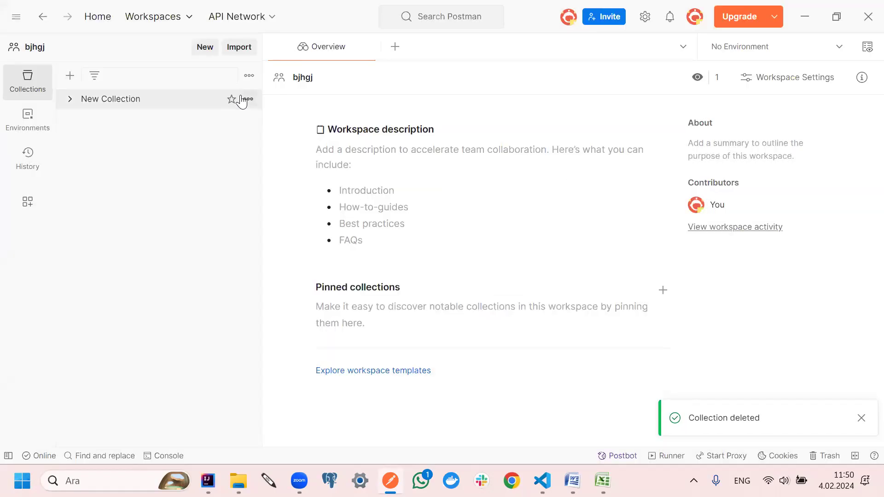
# Delete the last remaining New Collection in the bjhgj workspace
pyautogui.click(248, 99)
pyautogui.scroll(-3, 184, 354)
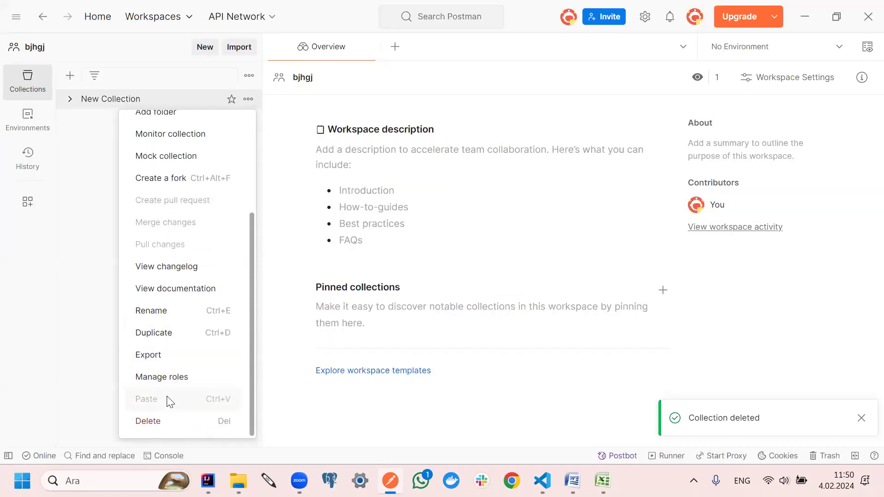
pyautogui.click(152, 420)
pyautogui.click(560, 291)
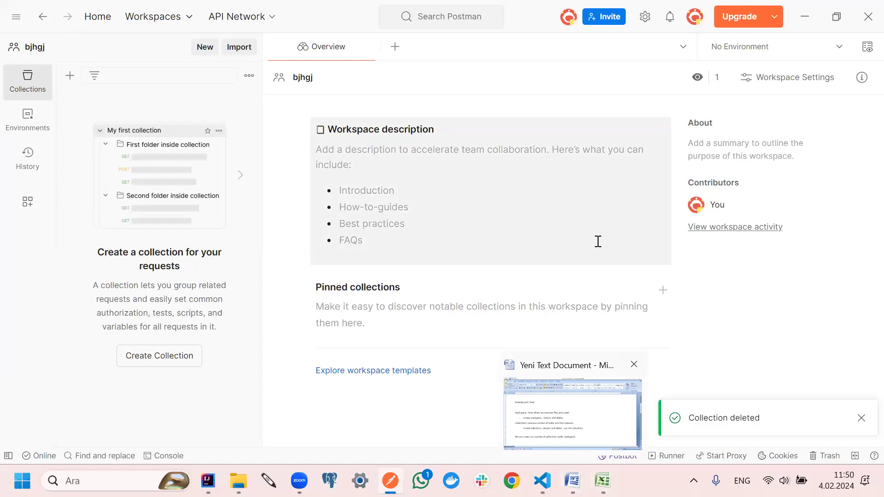
# Highlight the word Collections in the Word notes and open ApiChain1.cy.js from the CpressApiTest folder in VS Code
pyautogui.click(573, 480)
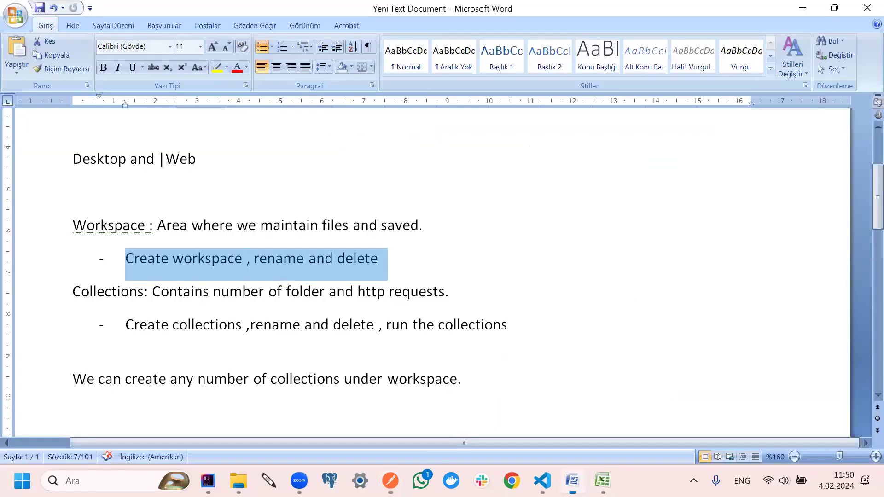
pyautogui.moveTo(73, 292); pyautogui.dragTo(144, 297)
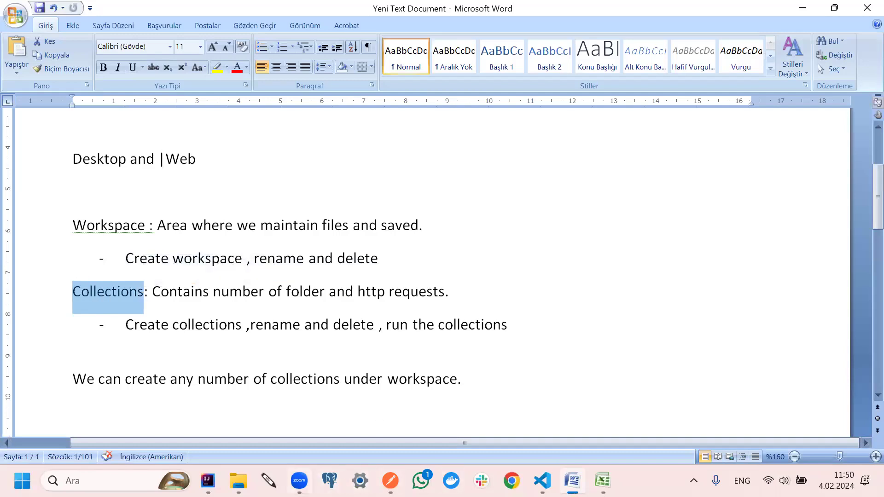
pyautogui.click(542, 480)
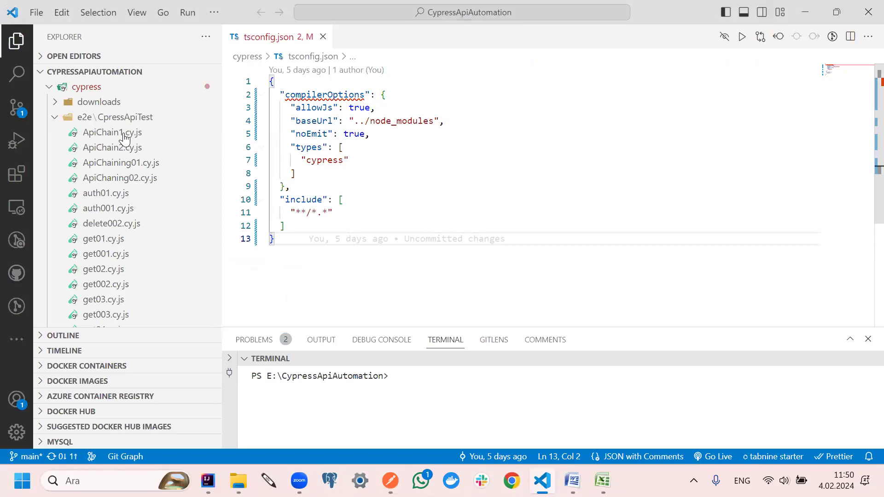
pyautogui.click(96, 136)
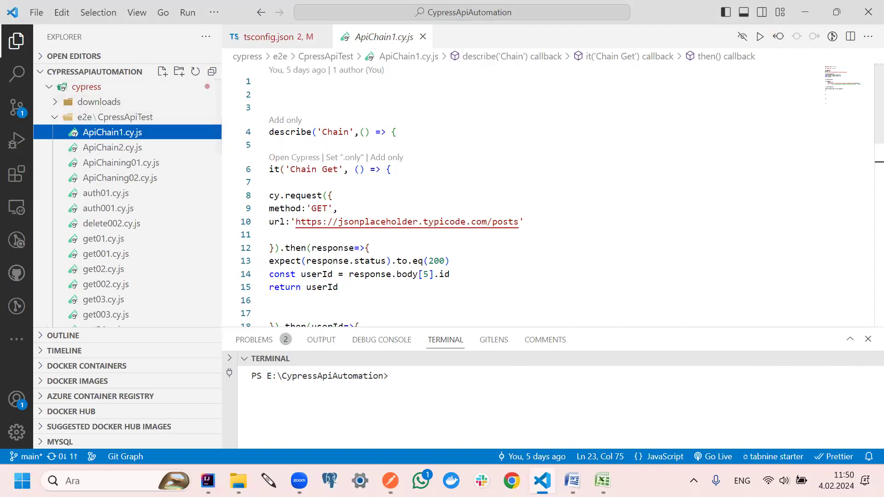
# Return to Postman and bring up the collections list of the bjhgj workspace
pyautogui.click(391, 480)
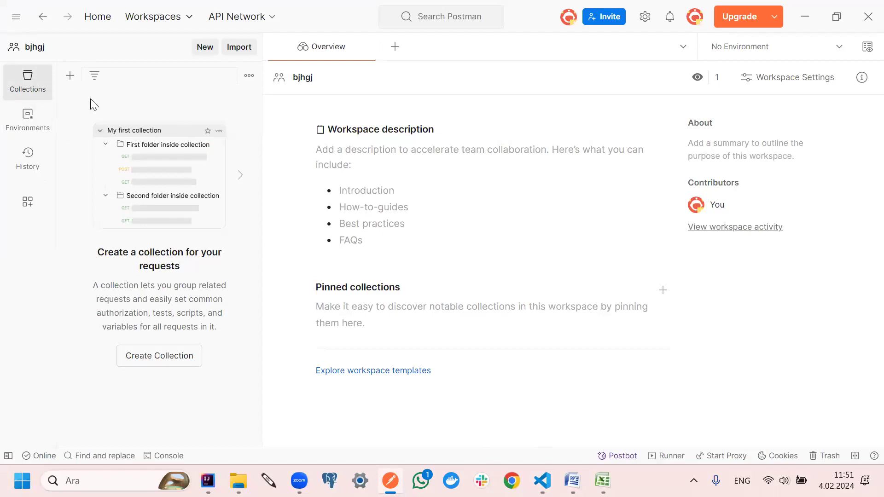
pyautogui.click(164, 21)
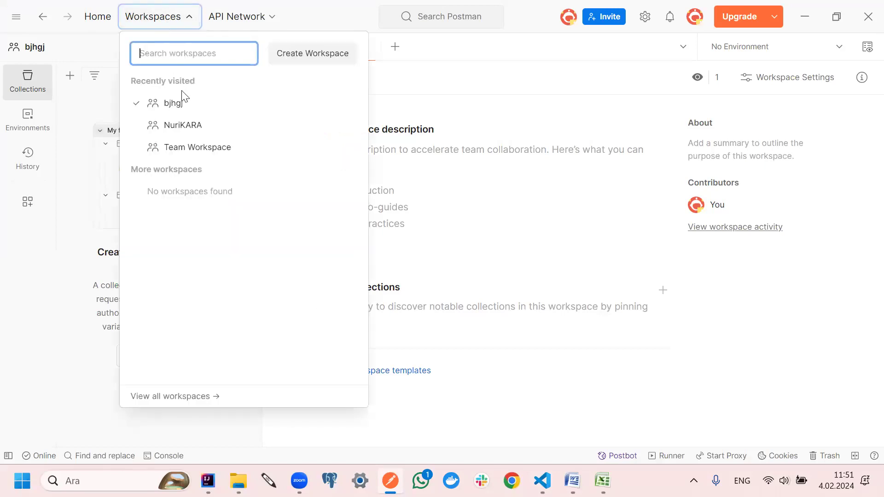
pyautogui.click(182, 109)
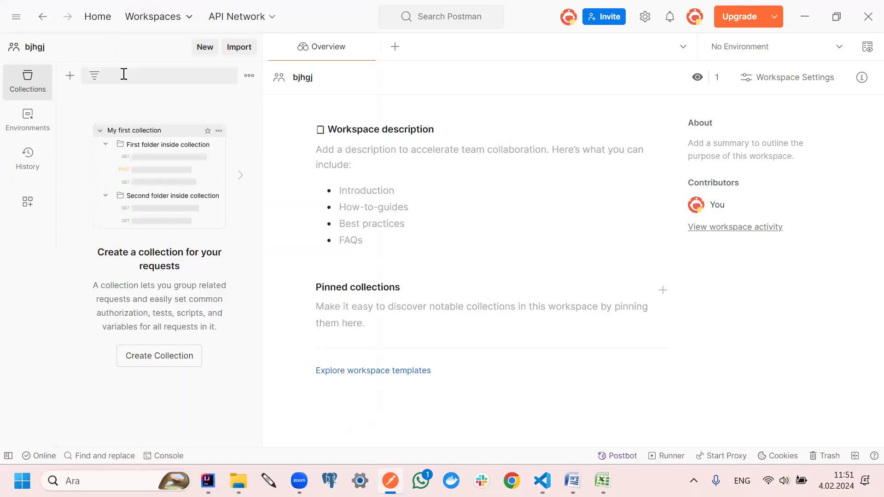
pyautogui.click(29, 80)
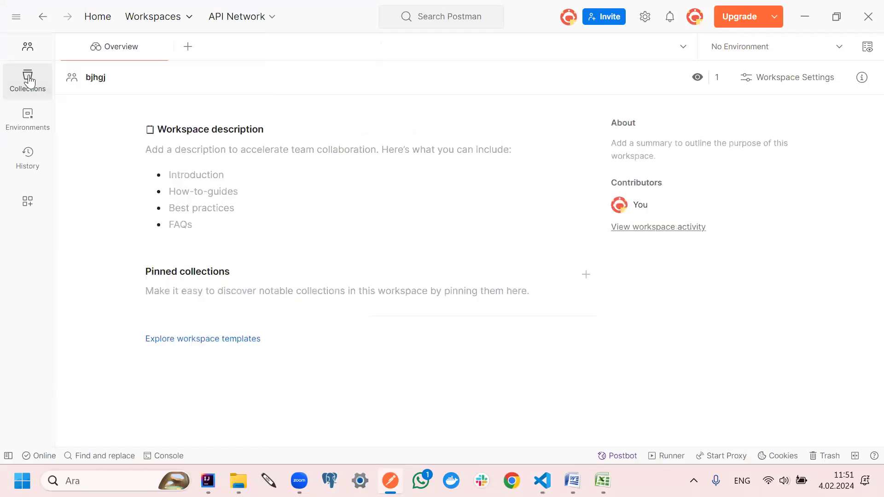
pyautogui.click(29, 81)
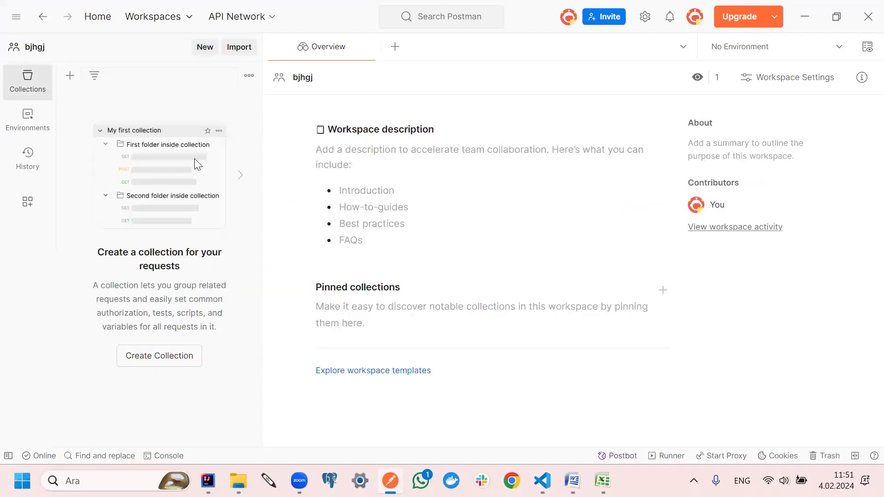
# Create a blank collection in the bjhgj workspace
pyautogui.click(69, 75)
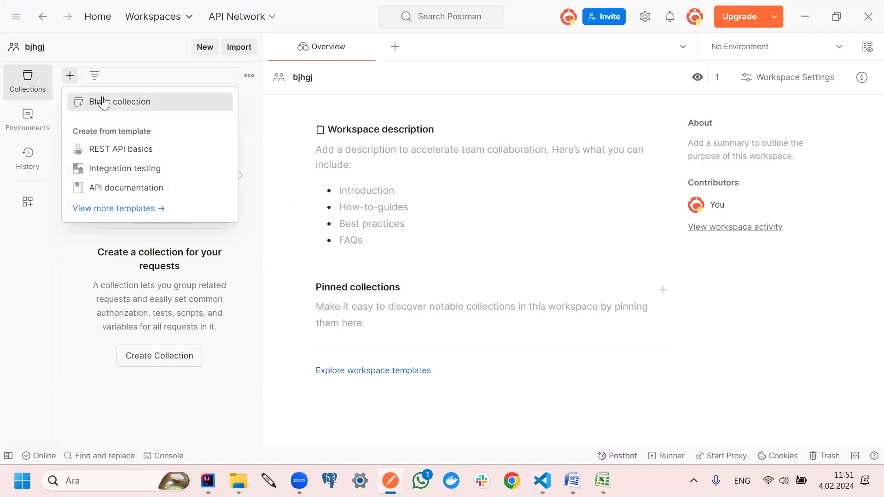
pyautogui.click(167, 402)
pyautogui.click(160, 356)
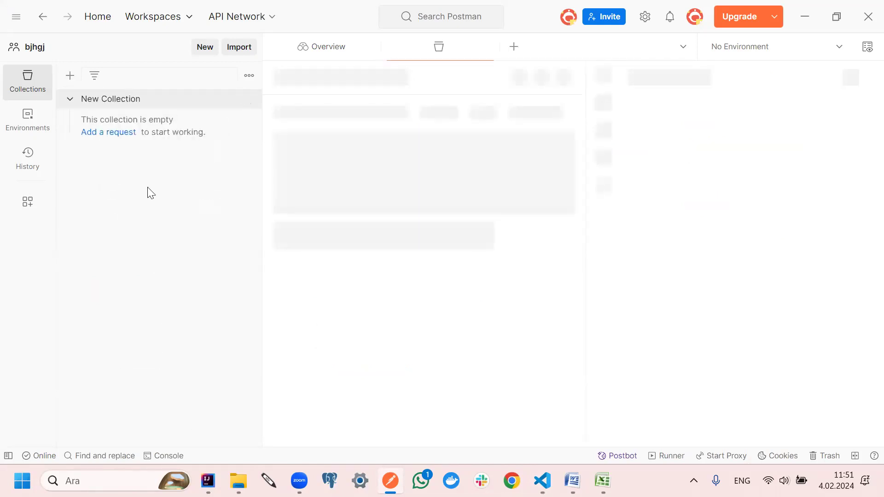
pyautogui.click(249, 75)
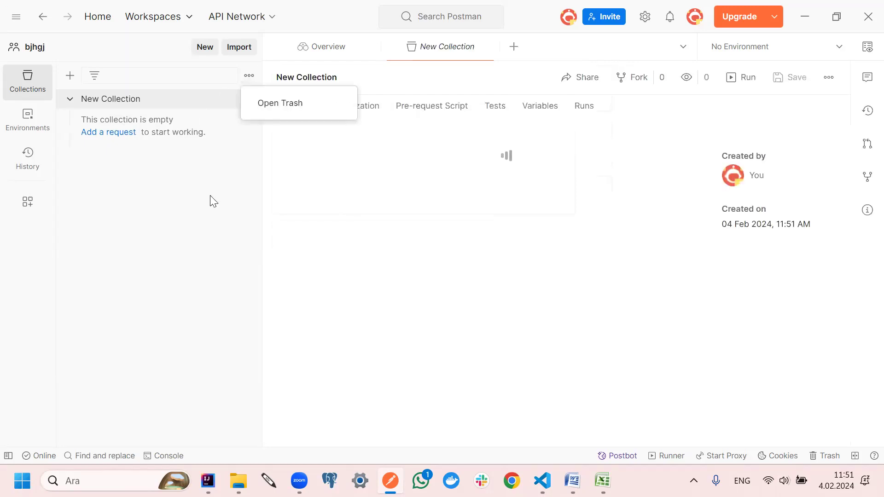
# Create a second collection in the bjhgj workspace and name it getRequest
pyautogui.click(206, 50)
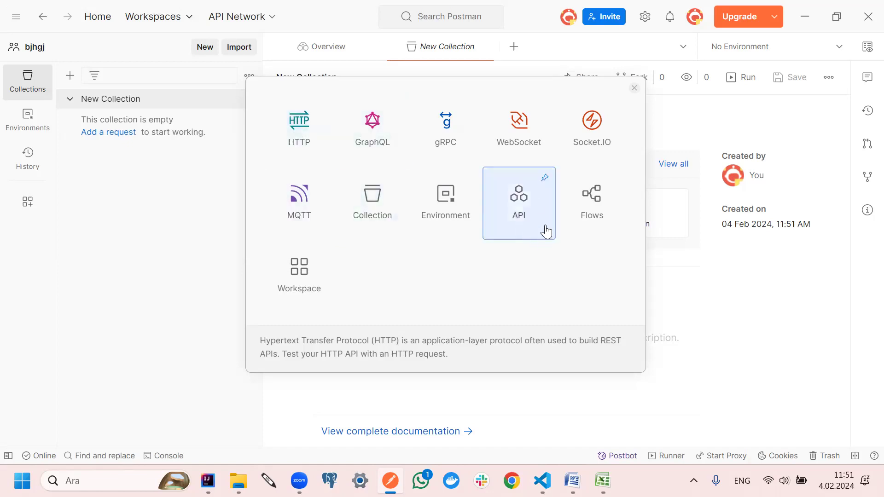
pyautogui.click(376, 199)
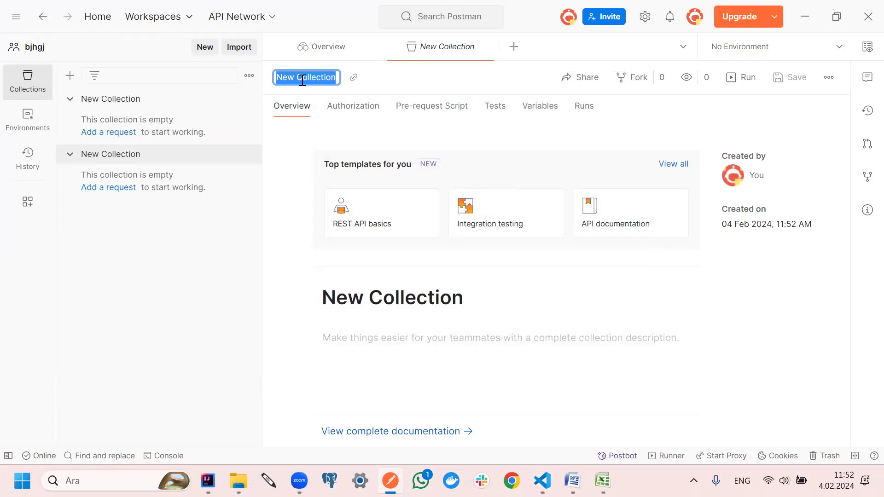
pyautogui.write('G')
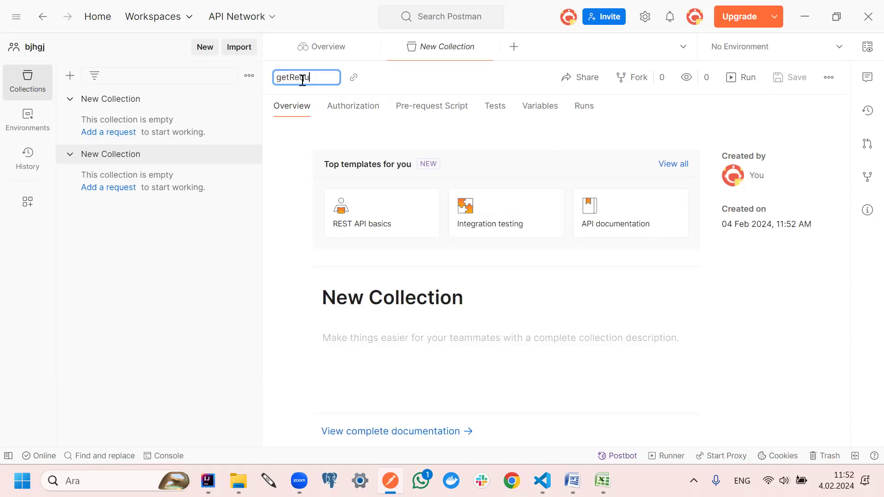
pyautogui.click(272, 153)
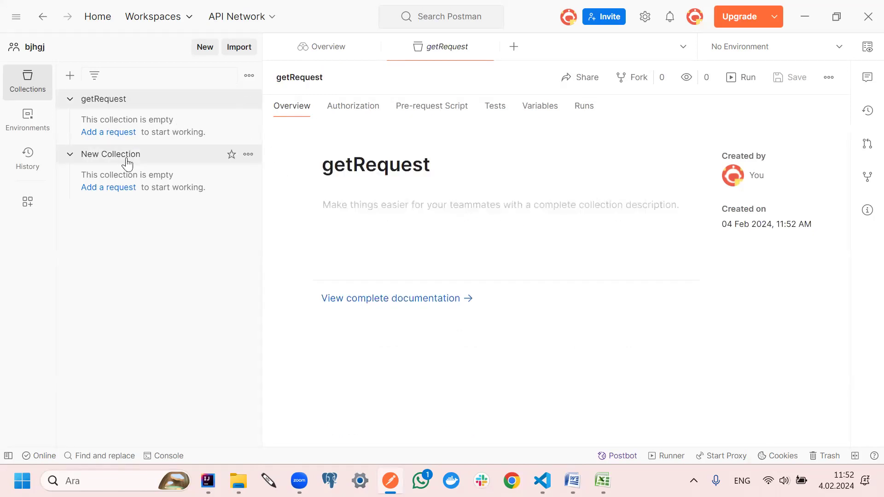
# Rename the remaining New Collection below getRequest as putRequest
pyautogui.click(247, 157)
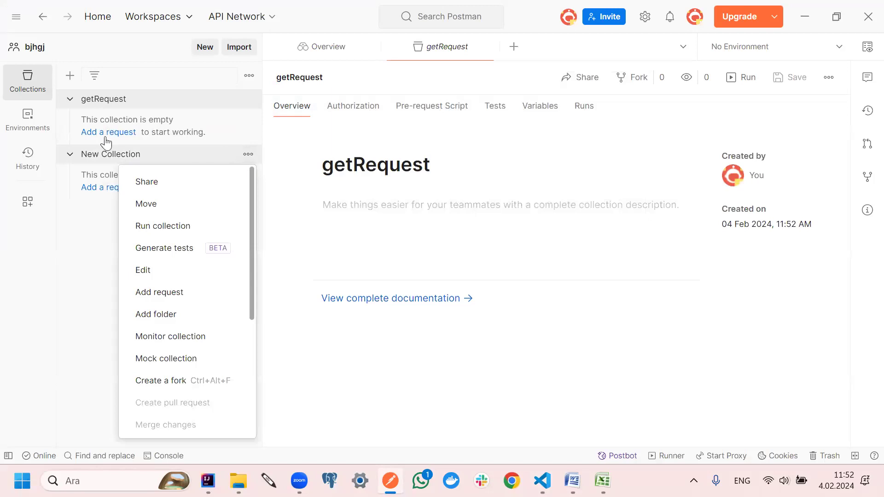
pyautogui.click(90, 154)
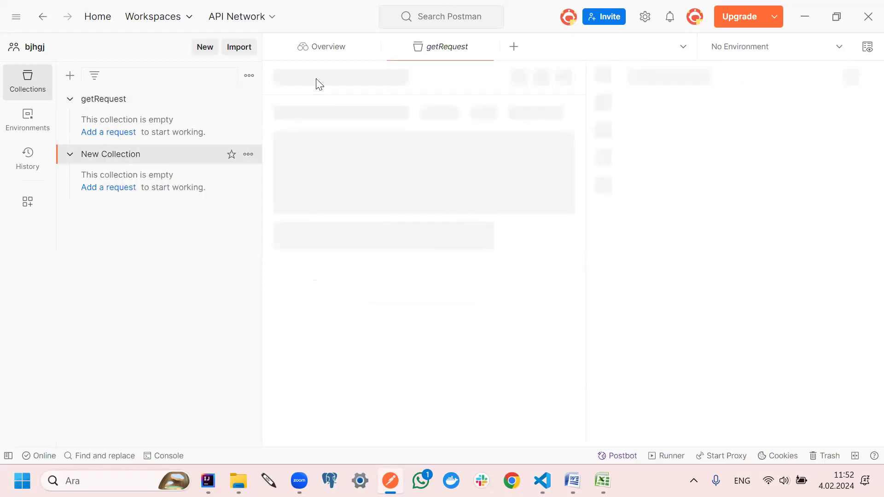
pyautogui.click(248, 155)
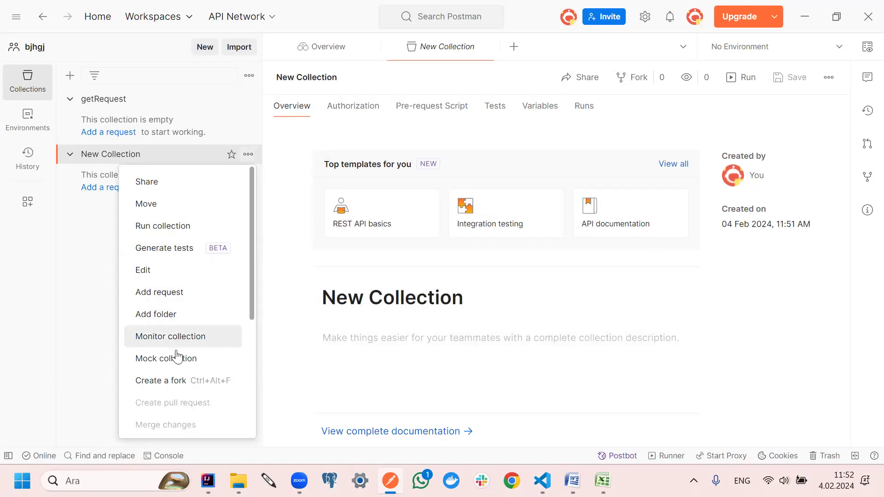
pyautogui.scroll(-3, 178, 379)
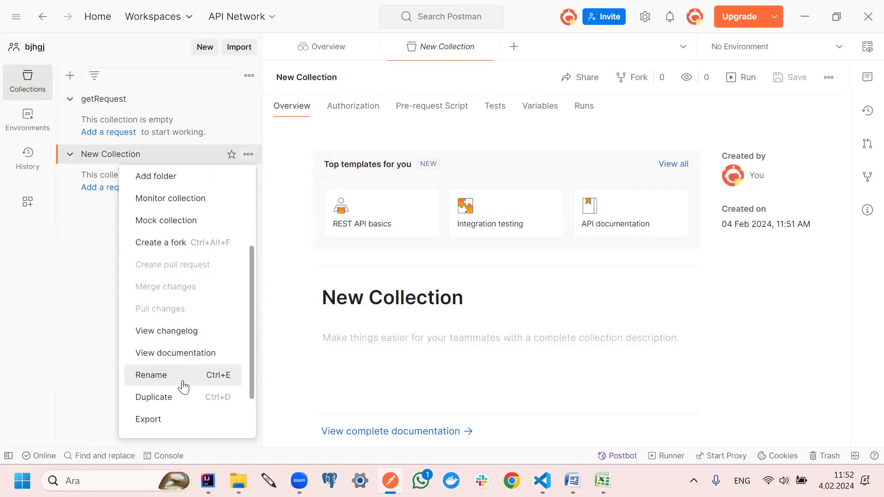
pyautogui.click(145, 376)
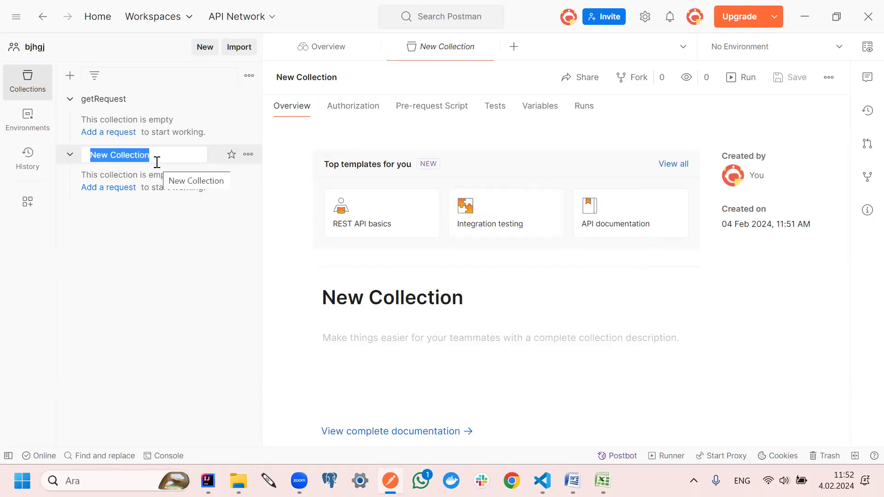
pyautogui.write('p')
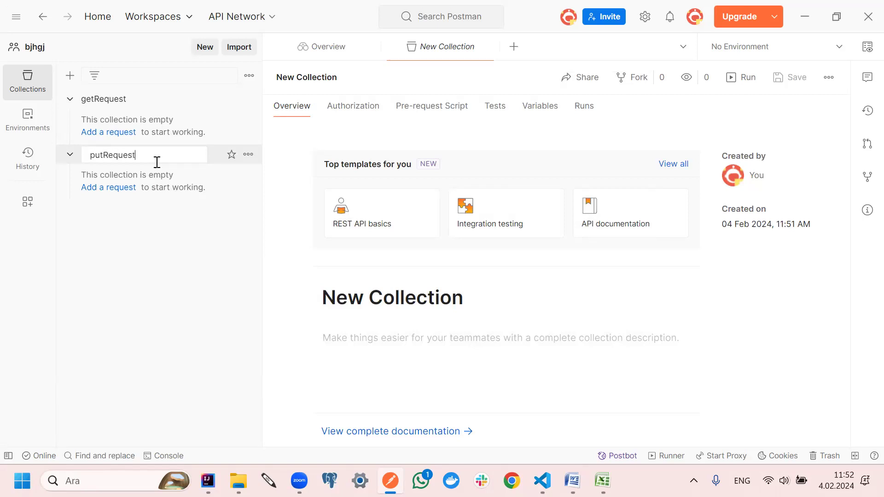
pyautogui.write('utRequest')
pyautogui.press('Return')
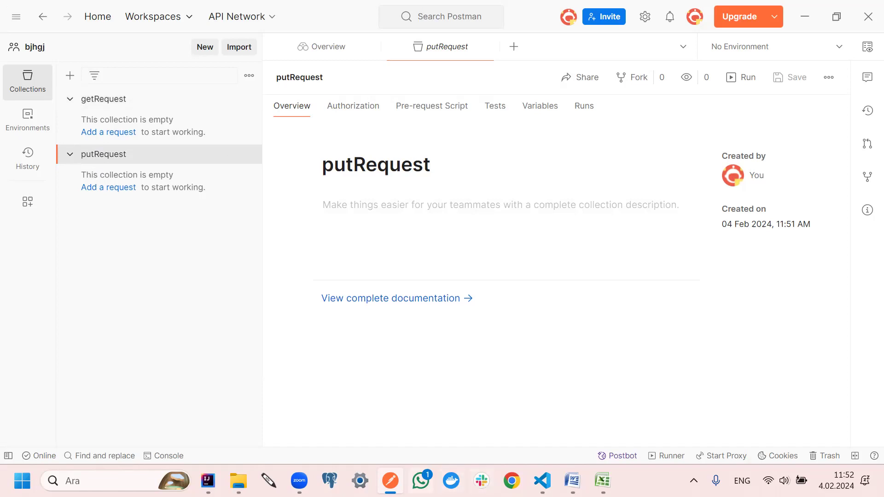
# Look at the ApiChain1.cy.js test file in VS Code and return to Postman
pyautogui.moveTo(391, 480)
pyautogui.click(542, 480)
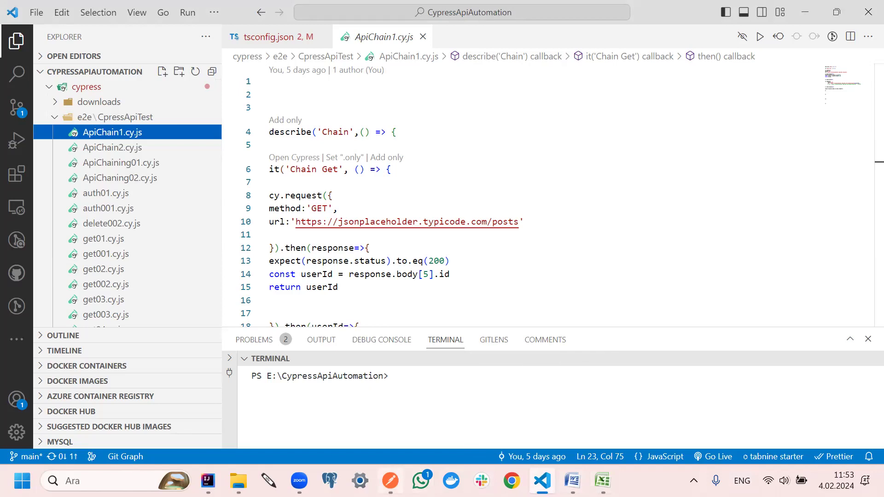
pyautogui.moveTo(390, 481)
pyautogui.click(336, 407)
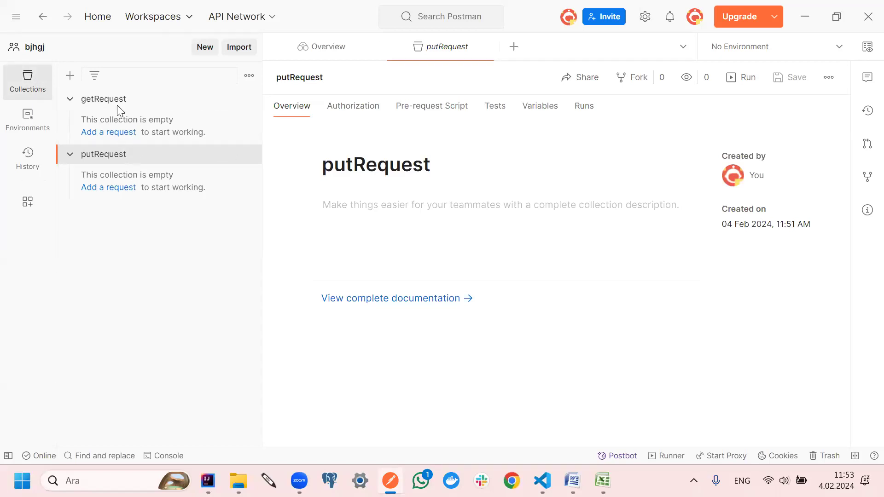
pyautogui.click(21, 80)
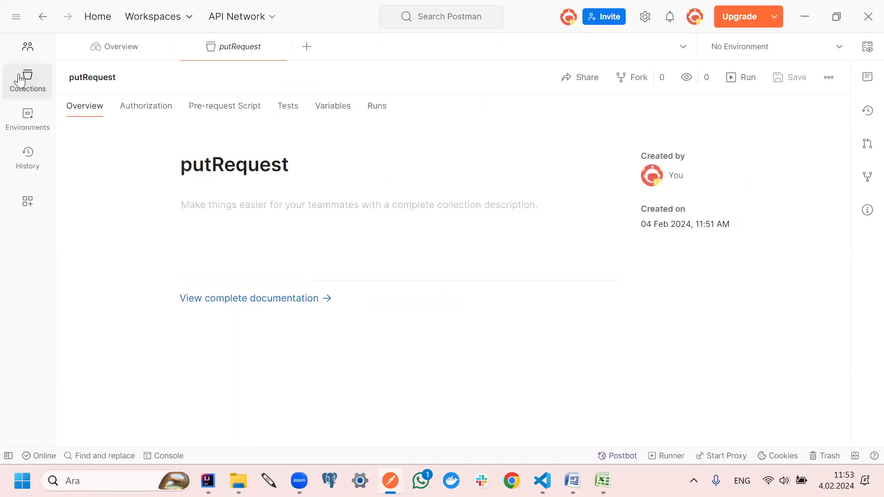
pyautogui.click(20, 80)
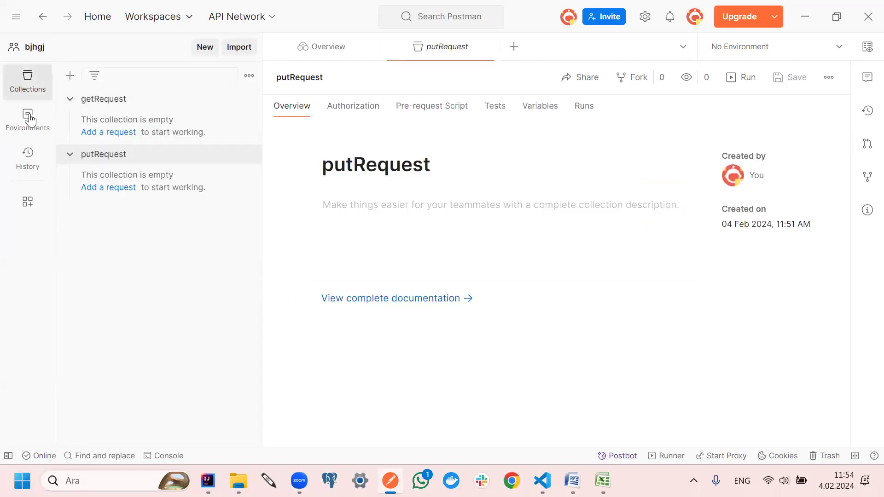
pyautogui.click(24, 82)
pyautogui.click(25, 83)
# Review the actions available for the getRequest collection and open its name for editing
pyautogui.click(251, 100)
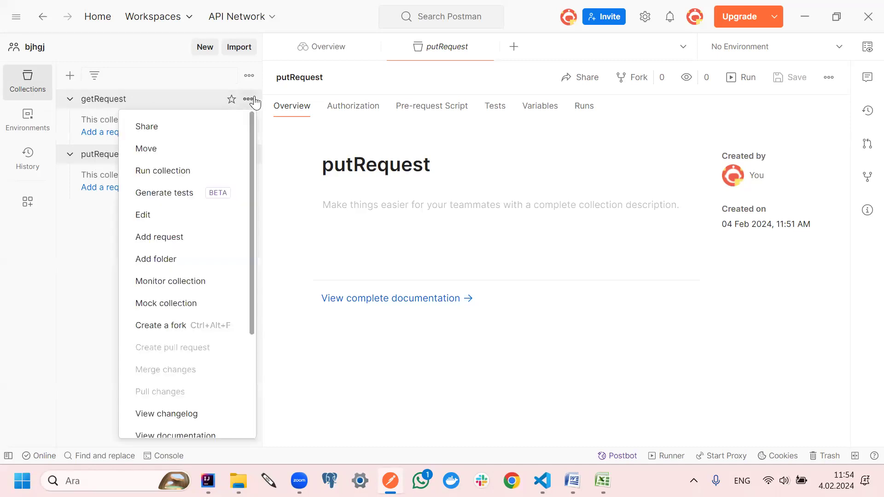
pyautogui.scroll(-3, 198, 313)
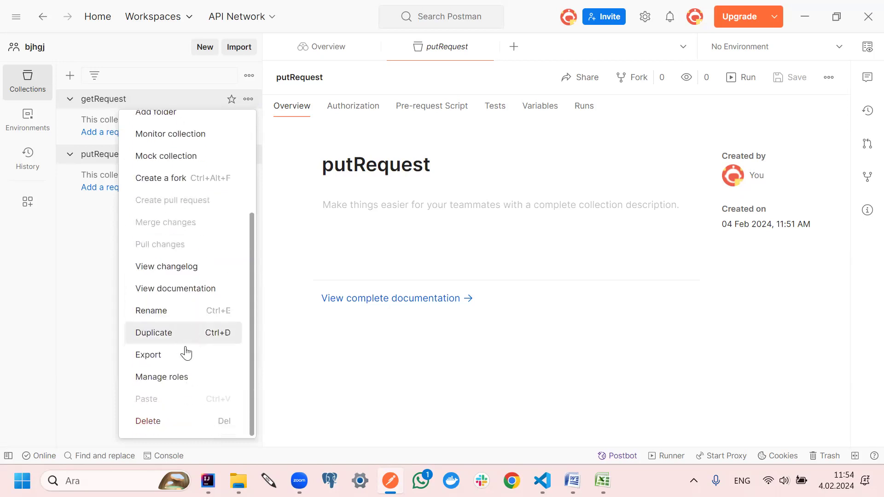
pyautogui.click(165, 312)
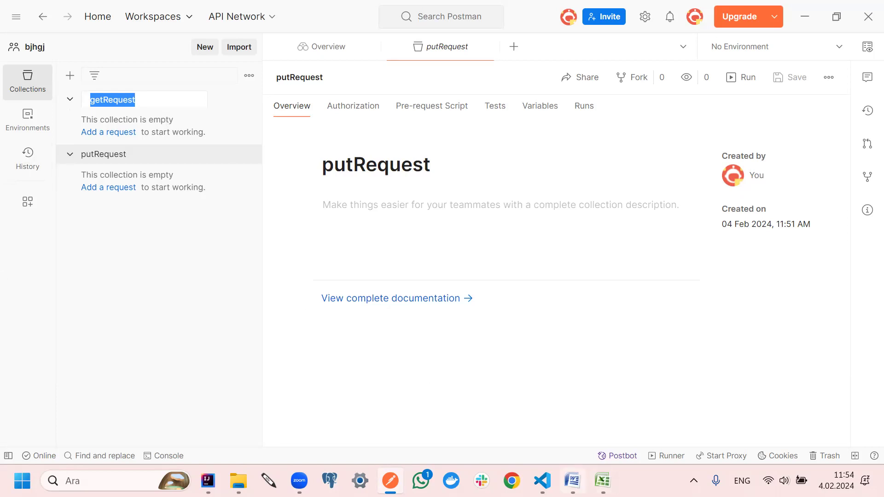
# Review the collections notes in Word and switch to the postman workbook in Excel
pyautogui.click(573, 480)
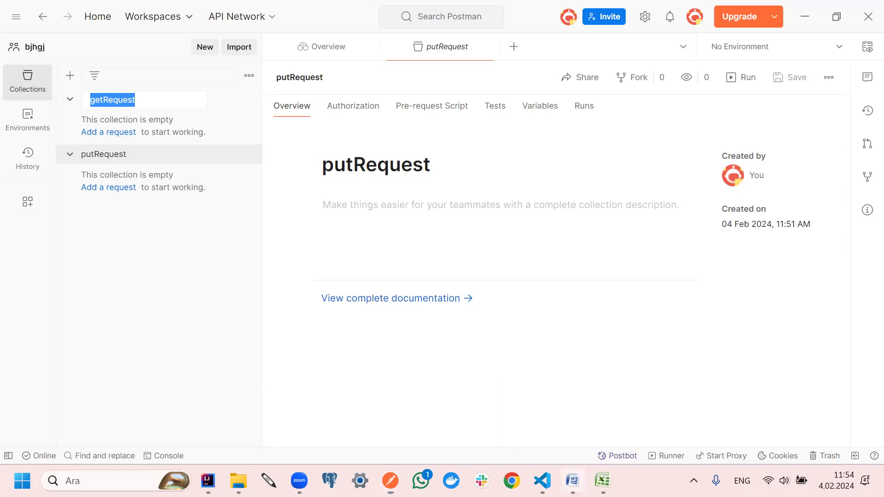
pyautogui.scroll(-5, 237, 292)
pyautogui.scroll(5, 485, 402)
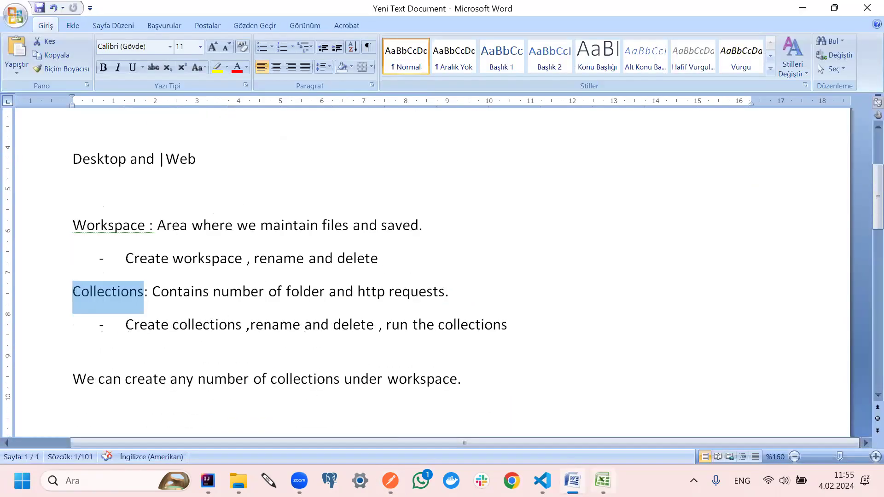
pyautogui.click(602, 481)
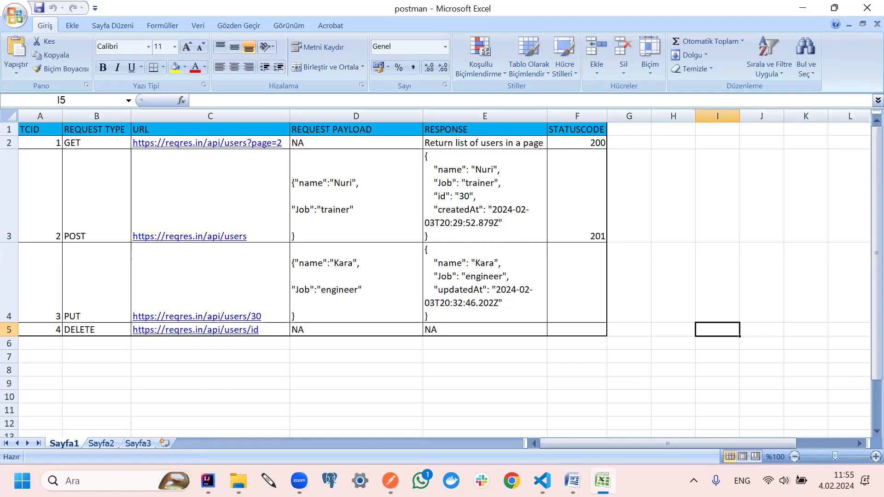
# Switch to Postman and rename the getRequest collection as reqresApiTest
pyautogui.moveTo(542, 481)
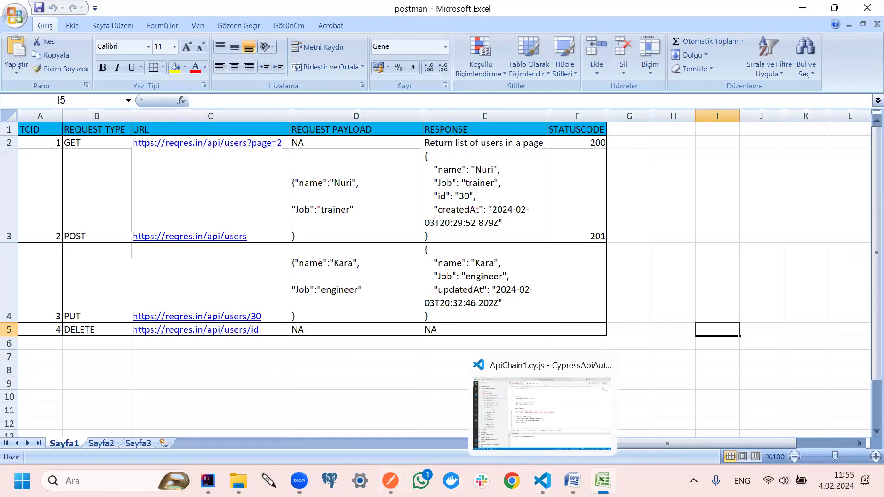
pyautogui.click(391, 481)
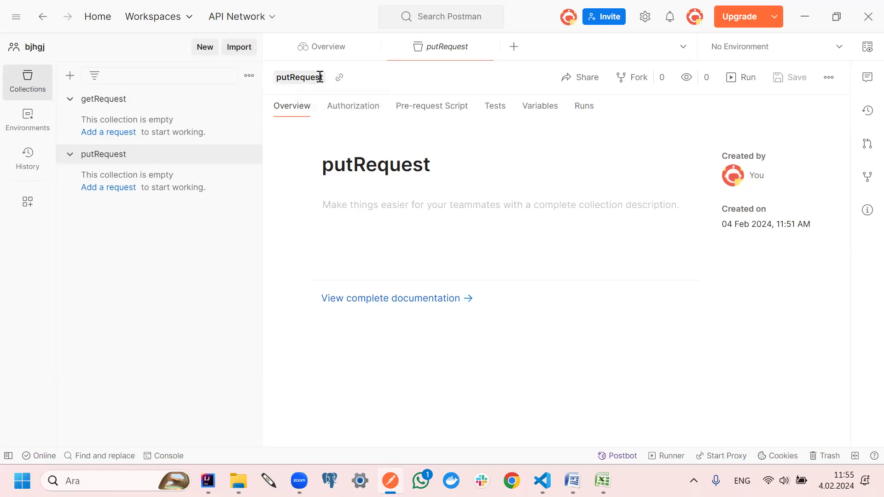
pyautogui.click(248, 100)
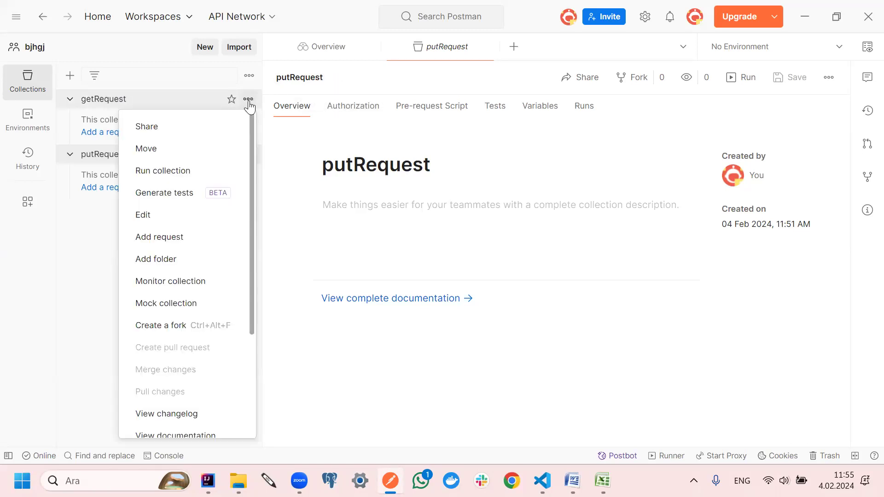
pyautogui.click(197, 218)
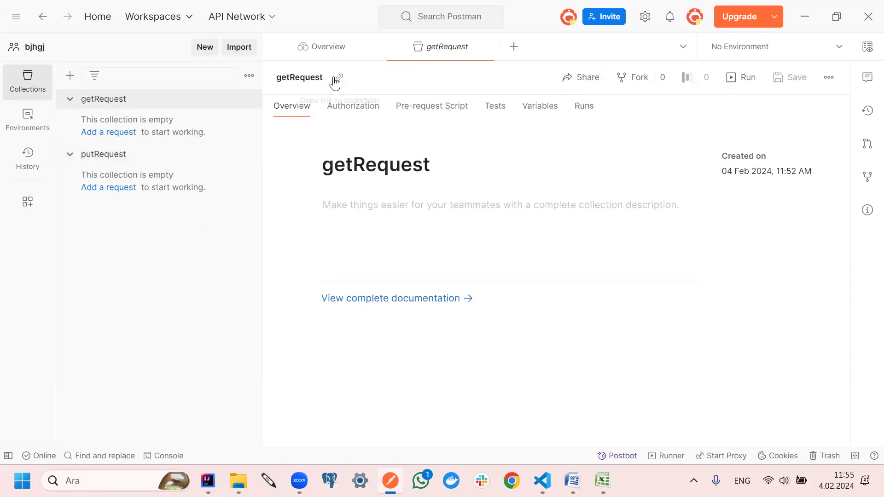
pyautogui.click(313, 76)
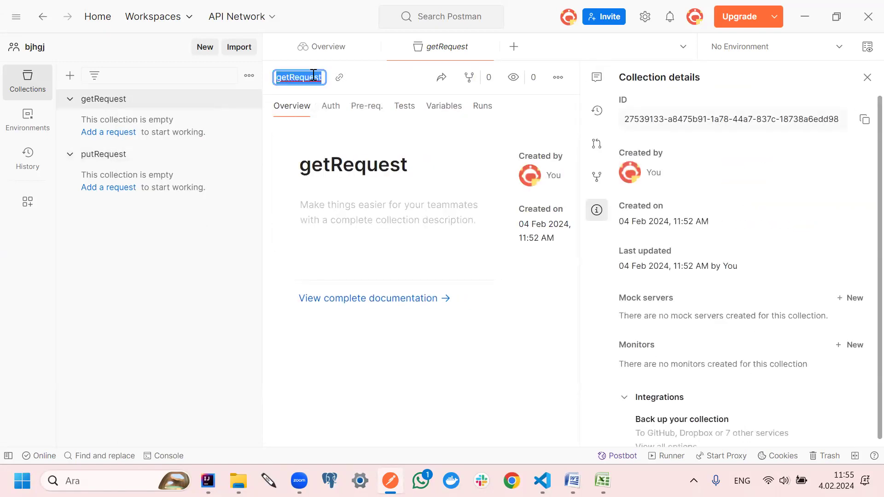
pyautogui.write('reqresApiTest')
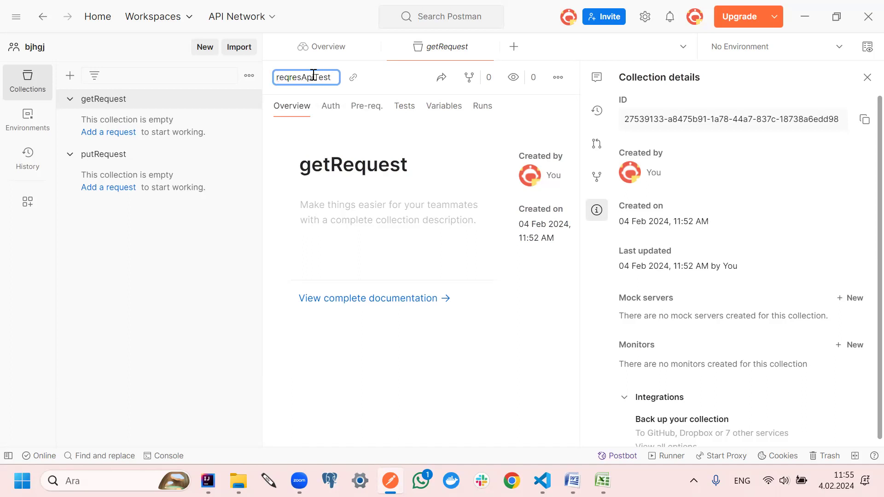
pyautogui.press('Return')
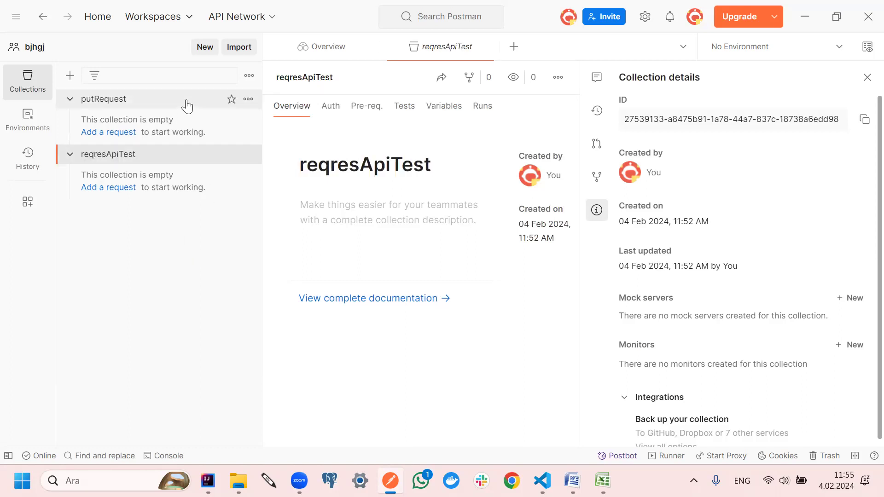
# Delete the putRequest collection from the bjhgj workspace
pyautogui.click(249, 102)
pyautogui.scroll(-1, 187, 395)
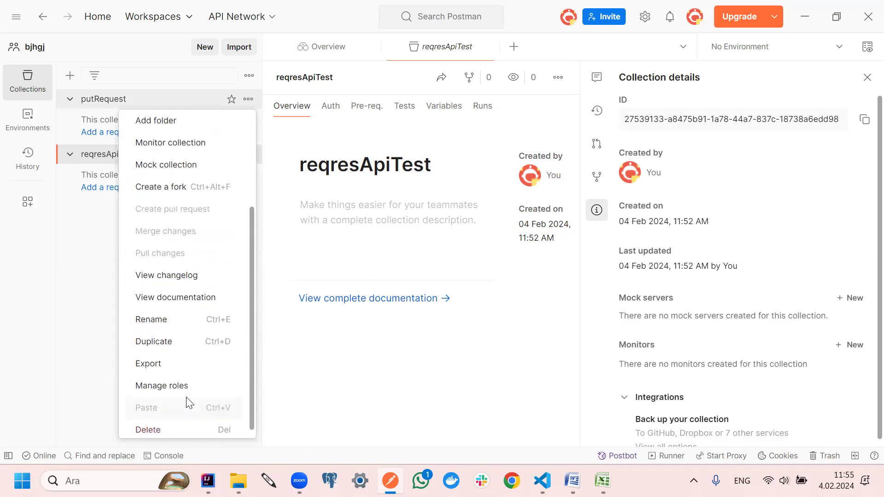
pyautogui.click(167, 424)
pyautogui.click(553, 291)
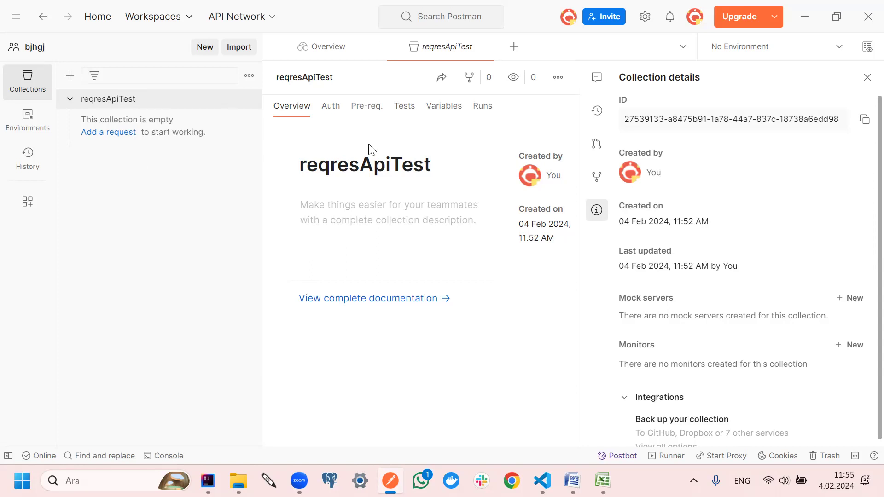
# Review the Word notes on creating collections under a workspace and look at the request test cases in the Excel workbook
pyautogui.click(572, 481)
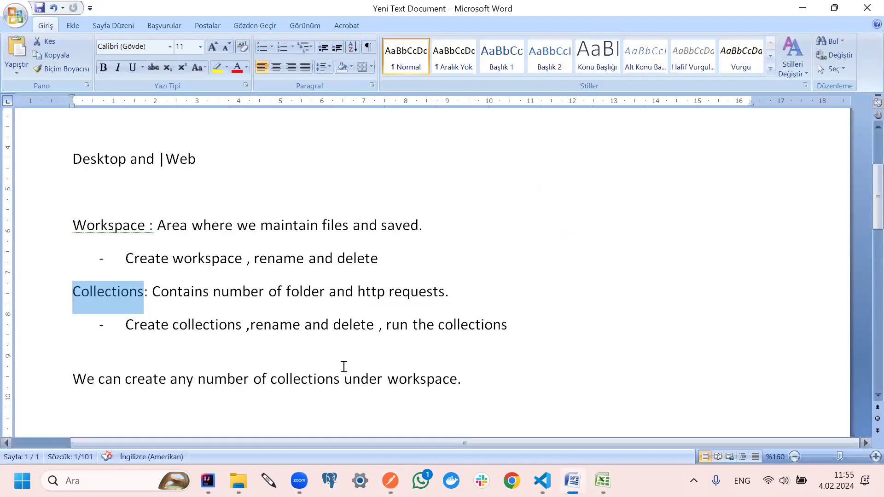
pyautogui.scroll(-1, 225, 362)
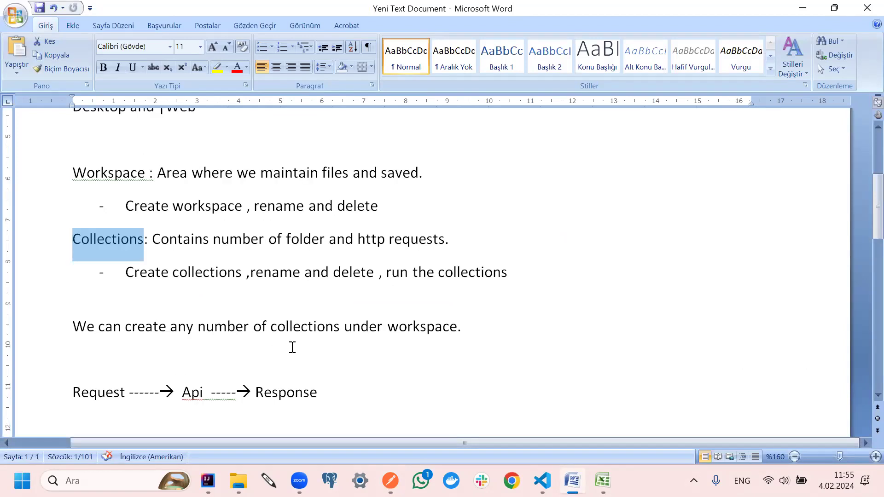
pyautogui.moveTo(77, 322); pyautogui.dragTo(479, 326)
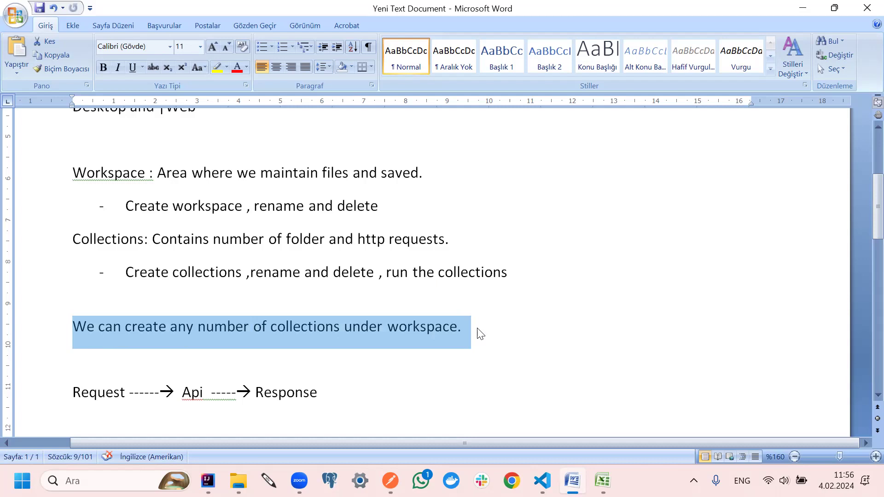
pyautogui.scroll(-2, 343, 366)
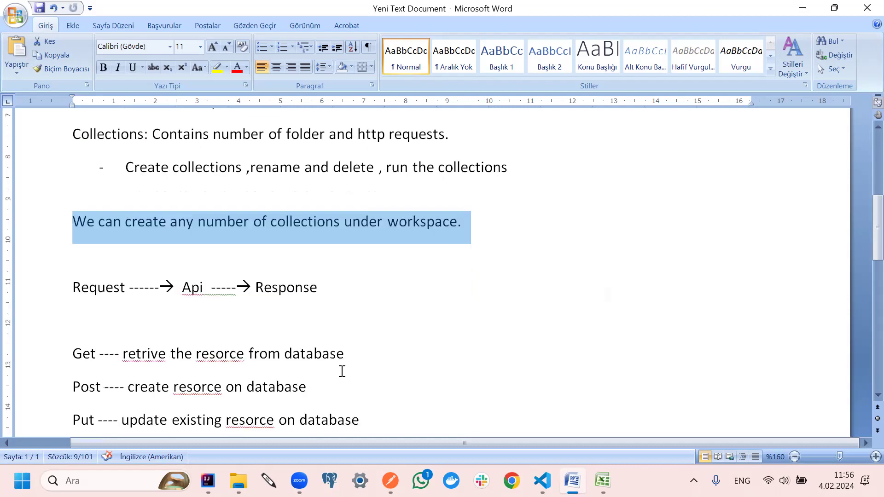
pyautogui.scroll(3, 342, 371)
pyautogui.scroll(-1, 350, 368)
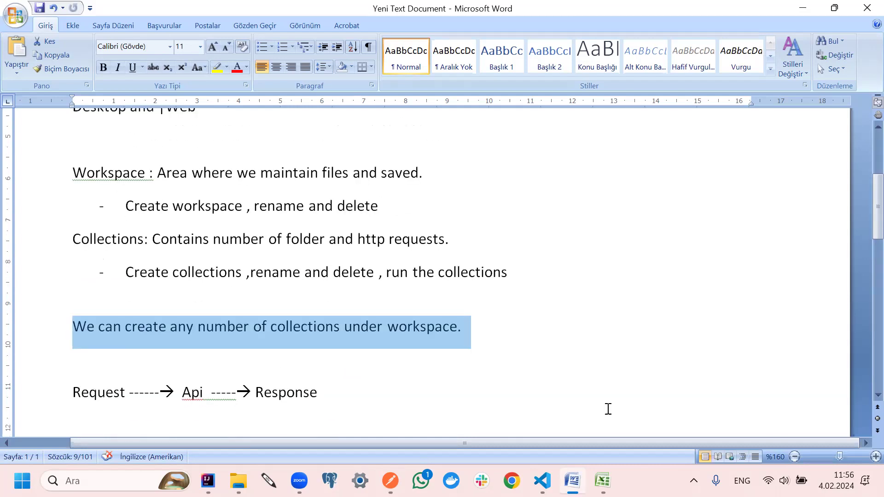
pyautogui.click(602, 480)
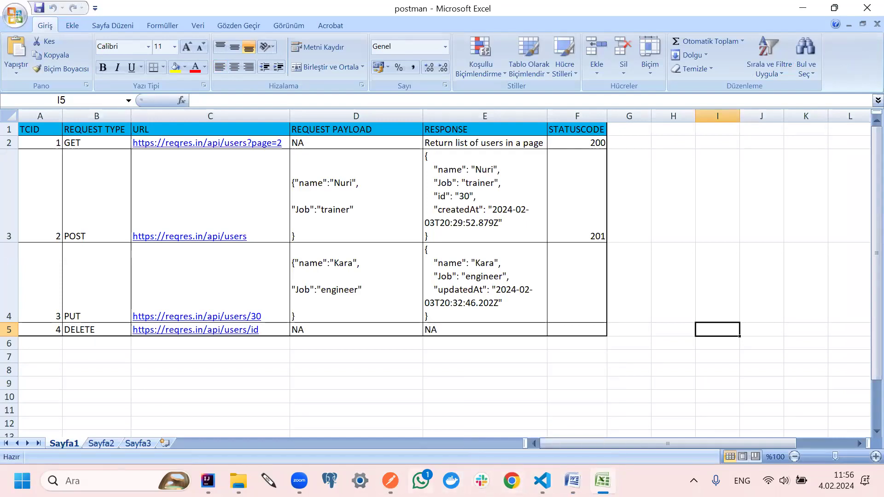
# Return to Postman and add a new request to the reqresApiTest collection, keeping GET as its method
pyautogui.click(391, 481)
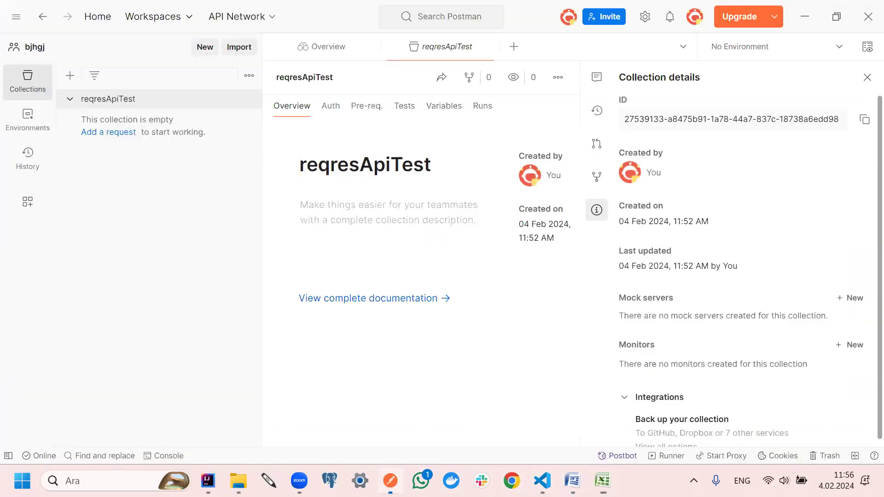
pyautogui.click(92, 100)
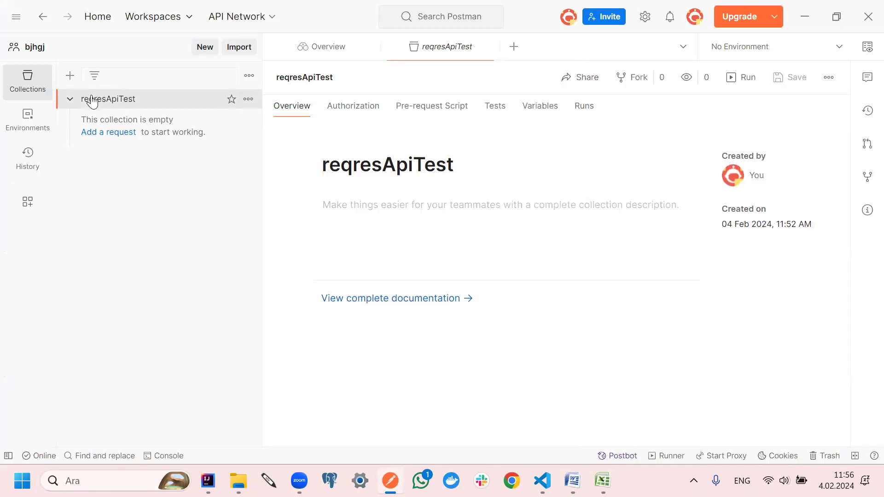
pyautogui.click(248, 99)
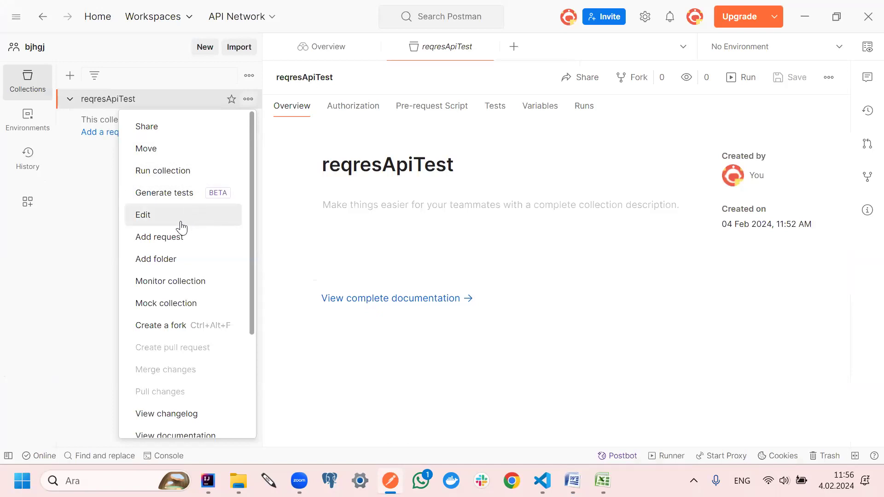
pyautogui.scroll(-1, 187, 277)
pyautogui.scroll(2, 187, 283)
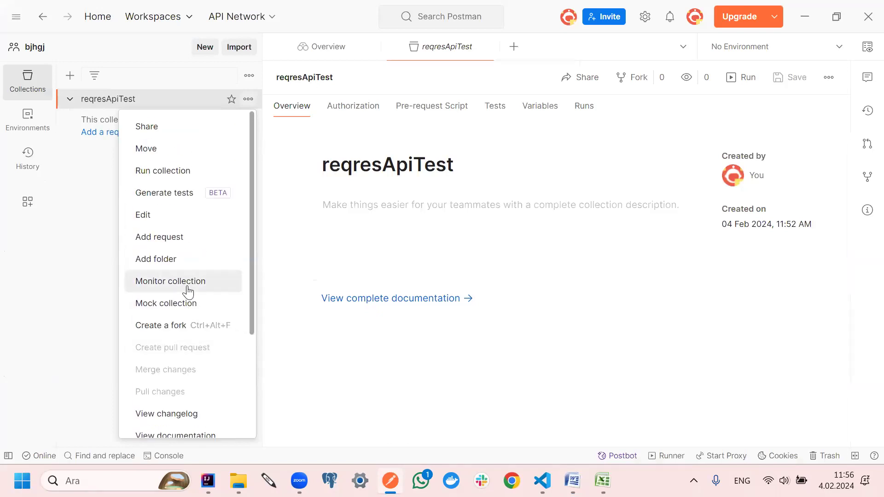
pyautogui.click(175, 246)
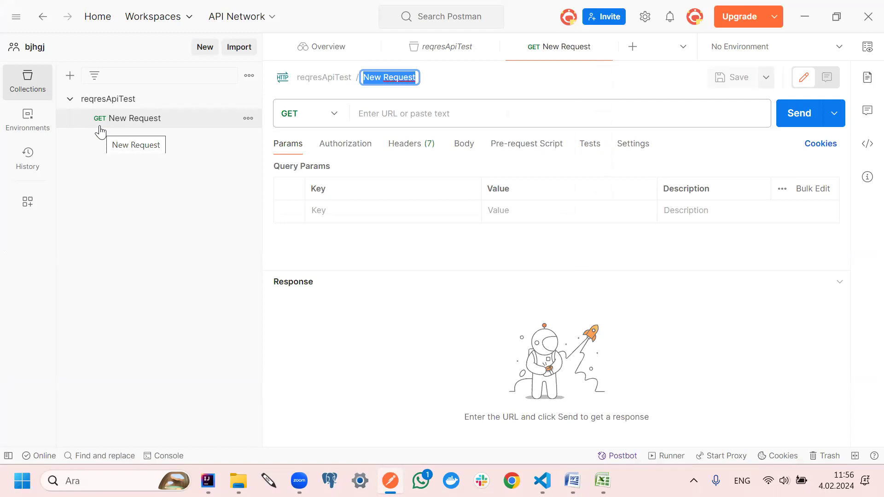
pyautogui.click(333, 124)
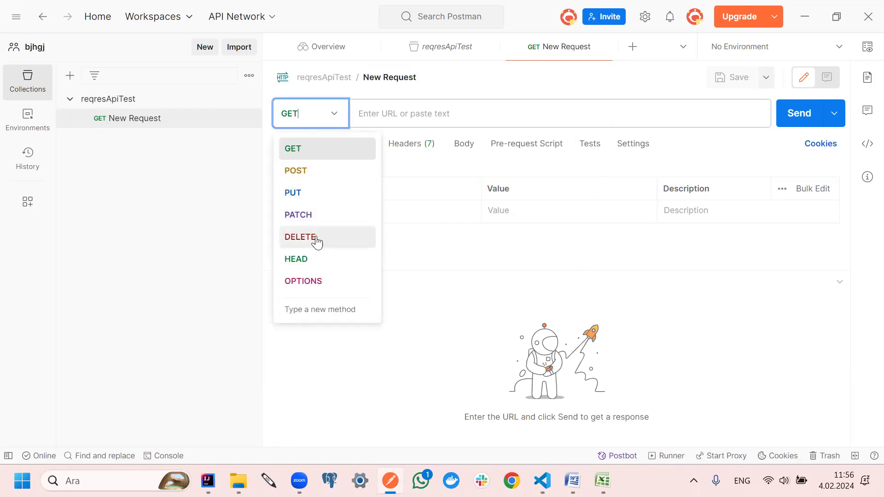
pyautogui.click(225, 161)
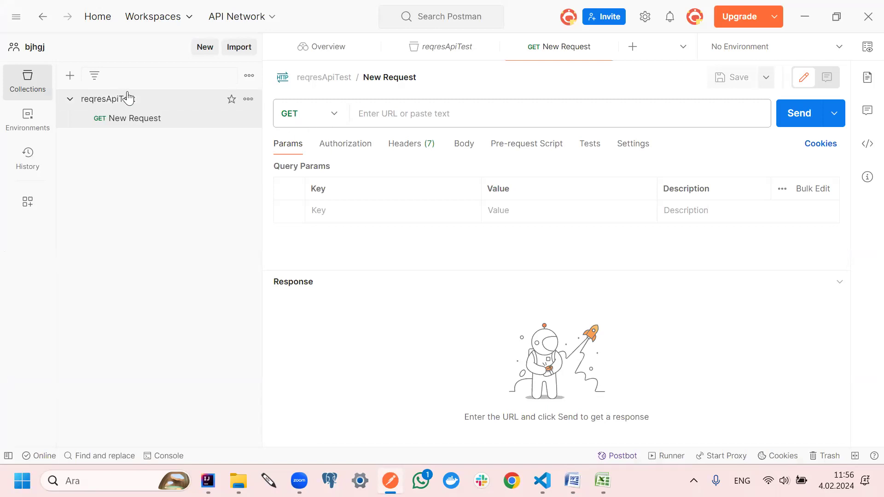
# Add a second request to the reqresApiTest collection, set its method to POST and save it
pyautogui.click(248, 99)
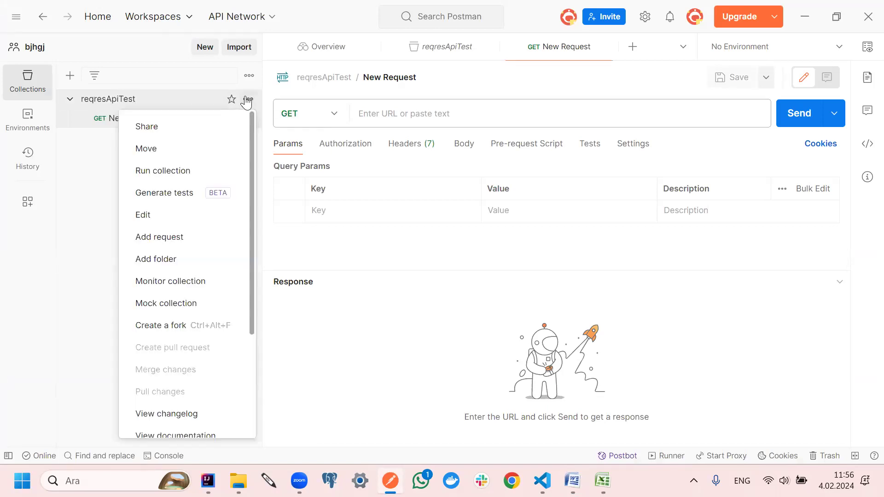
pyautogui.click(207, 237)
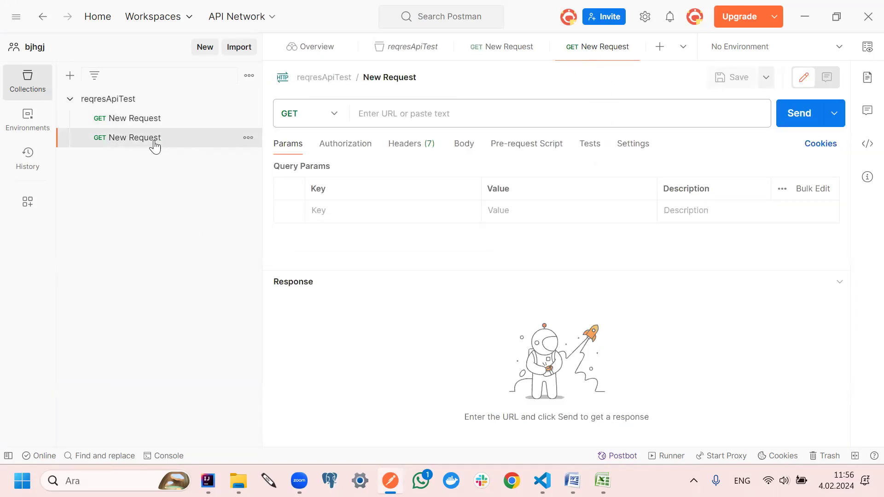
pyautogui.click(329, 115)
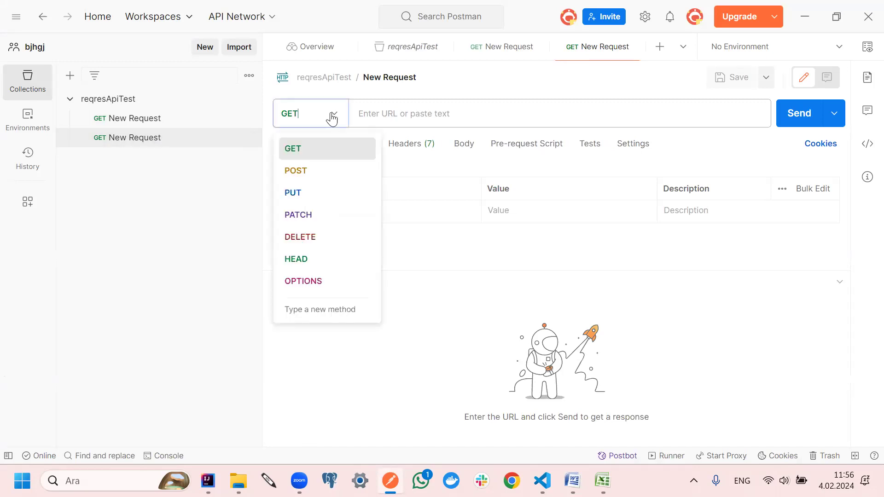
pyautogui.click(319, 179)
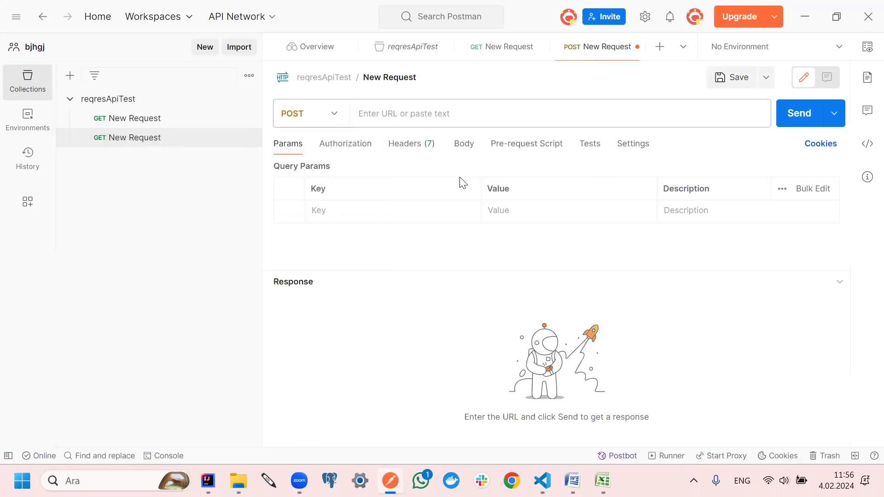
pyautogui.click(736, 78)
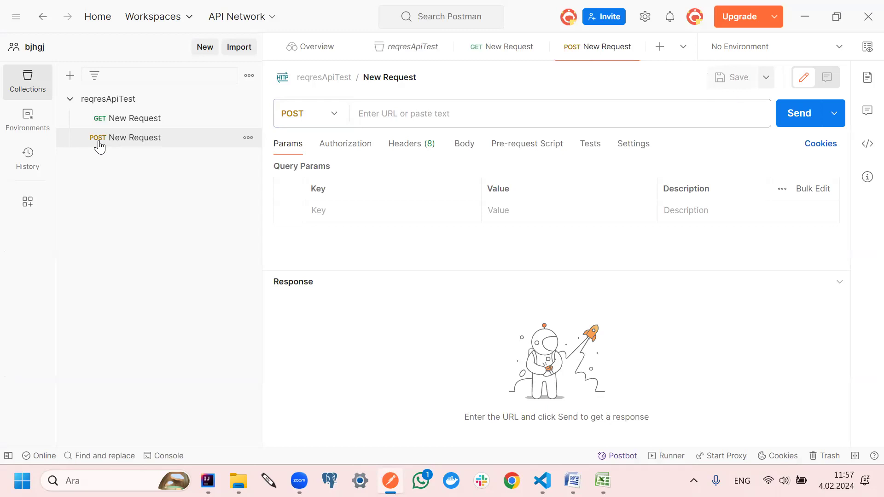
# Add a third request to the reqresApiTest collection, set its method to PUT and save it
pyautogui.click(248, 100)
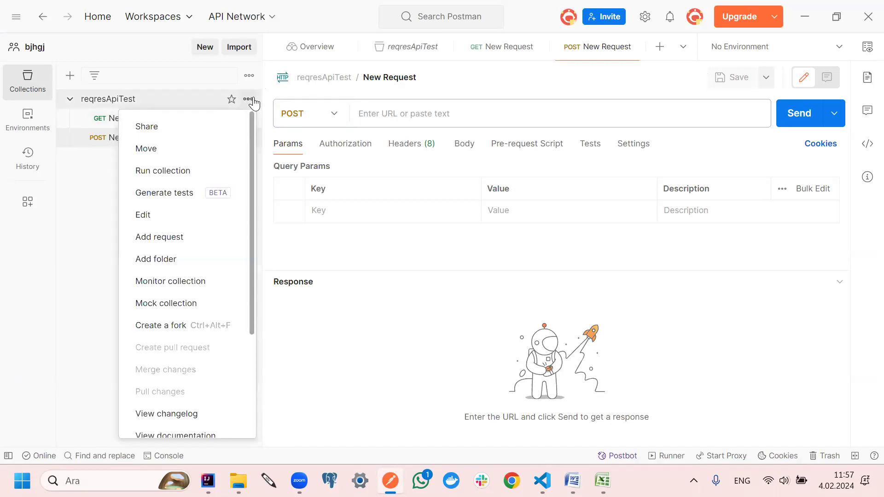
pyautogui.click(183, 244)
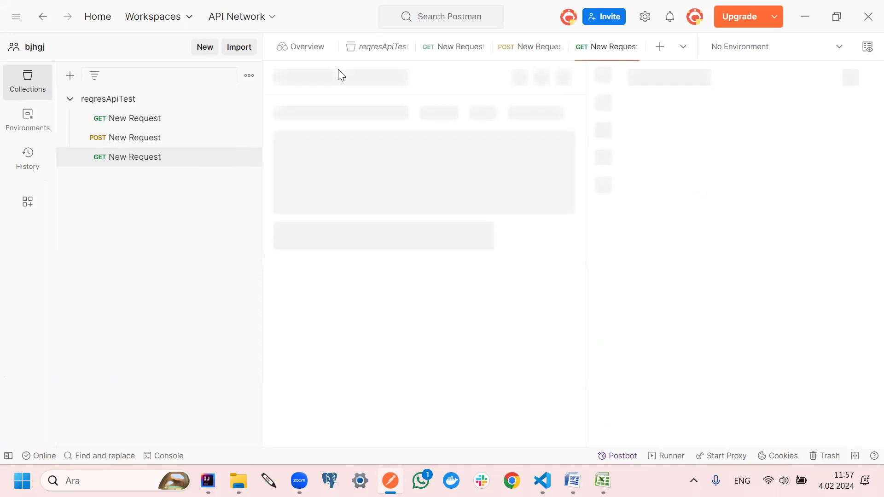
pyautogui.click(336, 120)
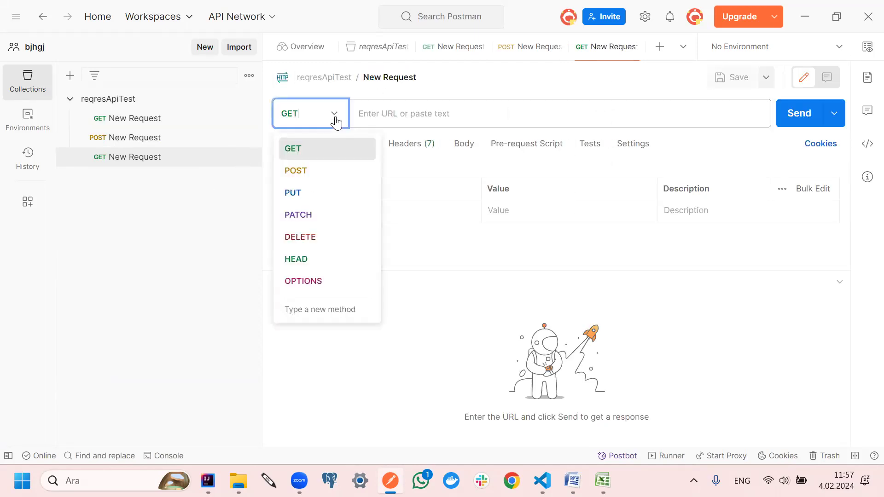
pyautogui.click(313, 198)
pyautogui.click(730, 77)
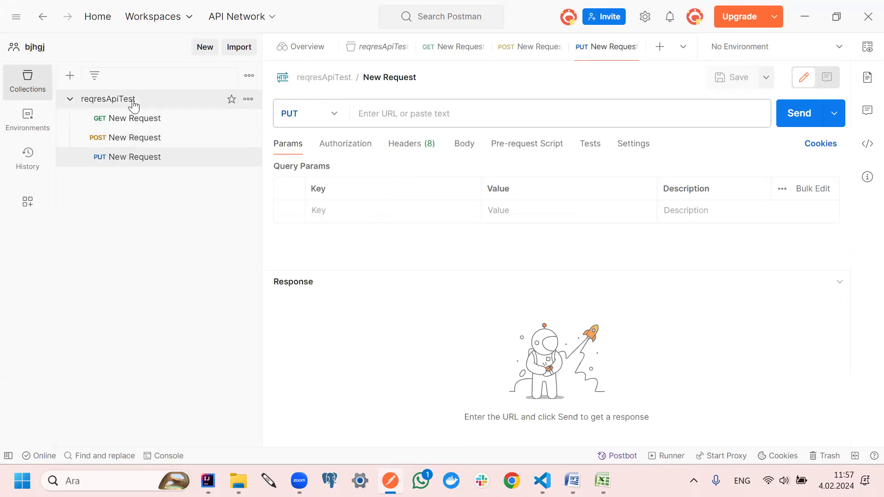
# Add a fourth request to the reqresApiTest collection, set its method to PATCH and save it
pyautogui.click(249, 100)
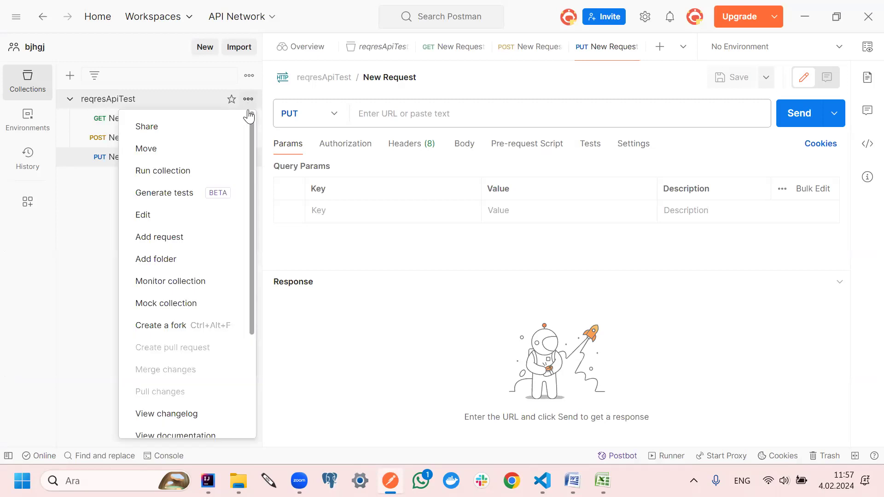
pyautogui.click(193, 240)
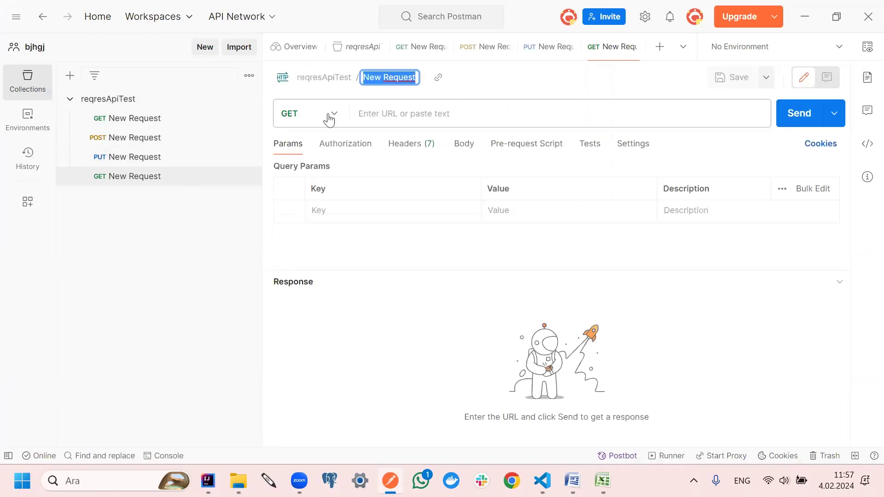
pyautogui.click(329, 117)
pyautogui.click(325, 217)
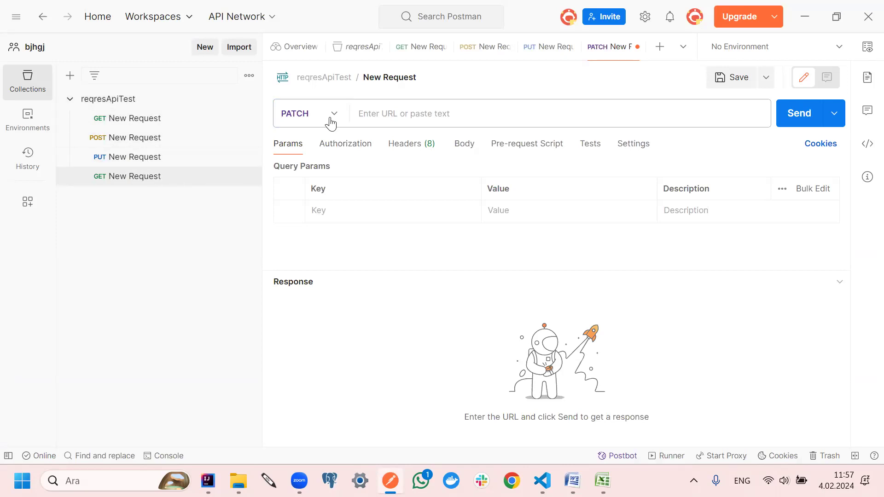
pyautogui.click(732, 77)
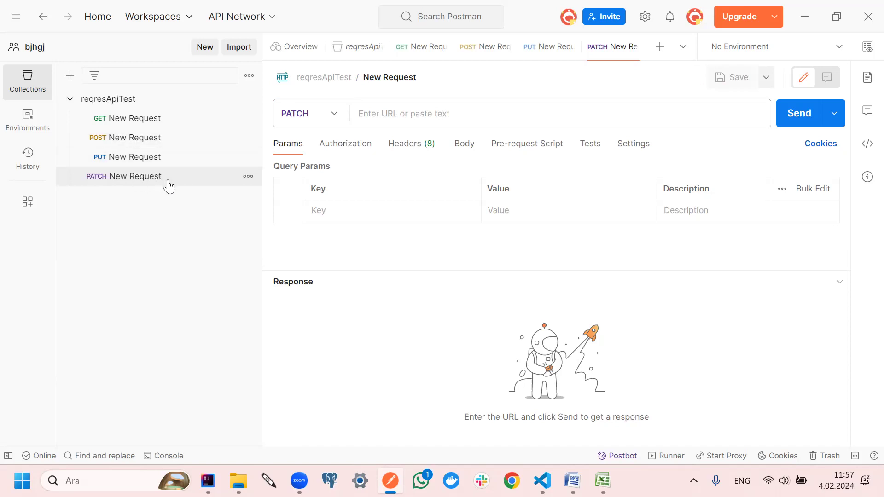
# Change the method of the fourth reqresApiTest request to DELETE and save the request
pyautogui.click(248, 177)
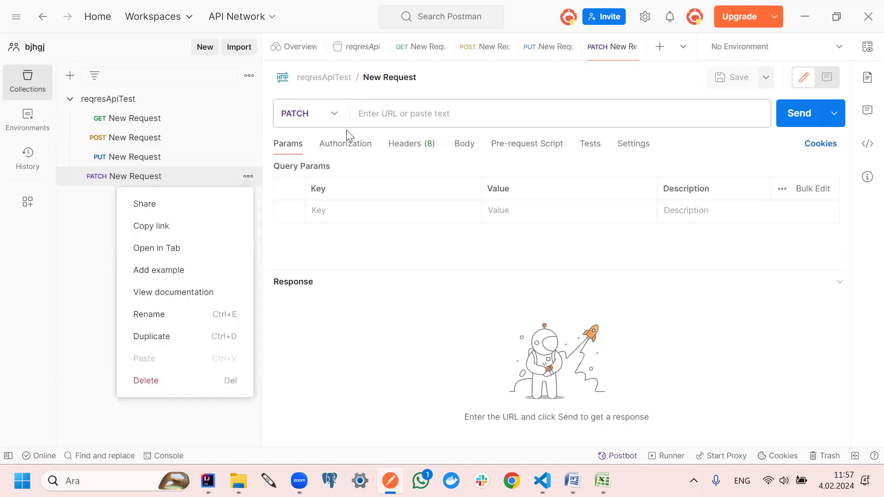
pyautogui.click(327, 113)
pyautogui.click(334, 114)
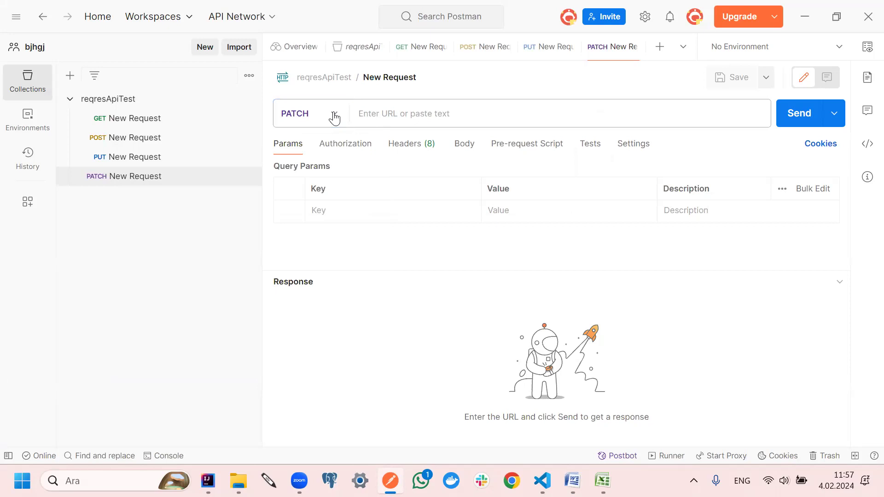
pyautogui.click(334, 116)
pyautogui.click(309, 235)
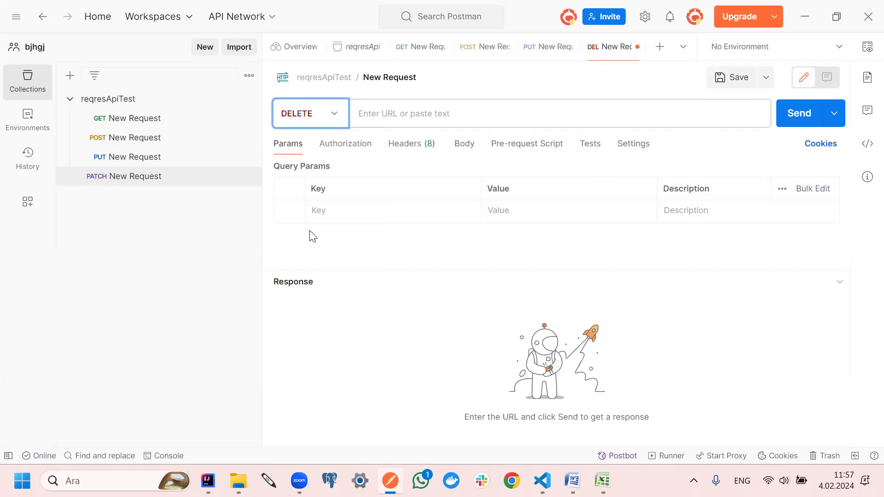
pyautogui.click(711, 80)
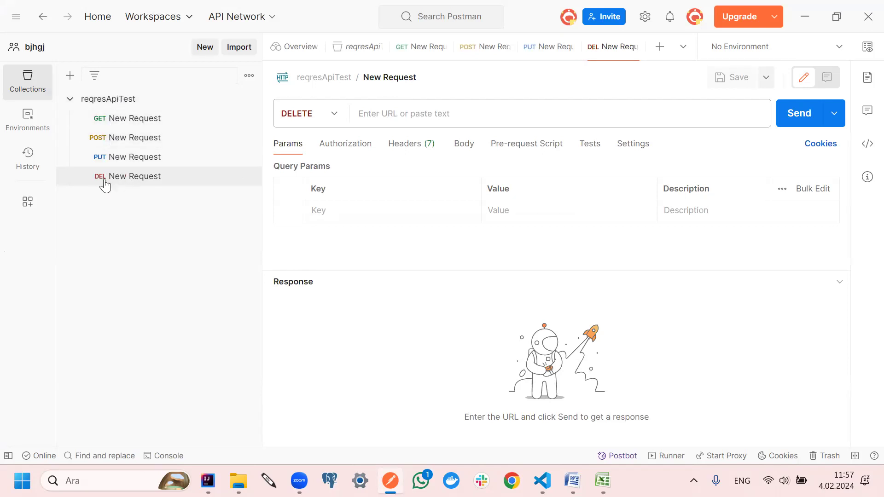
# Add the "Status code: Code is 200" snippet to the reqresApiTest collection's test script and save the collection
pyautogui.click(96, 104)
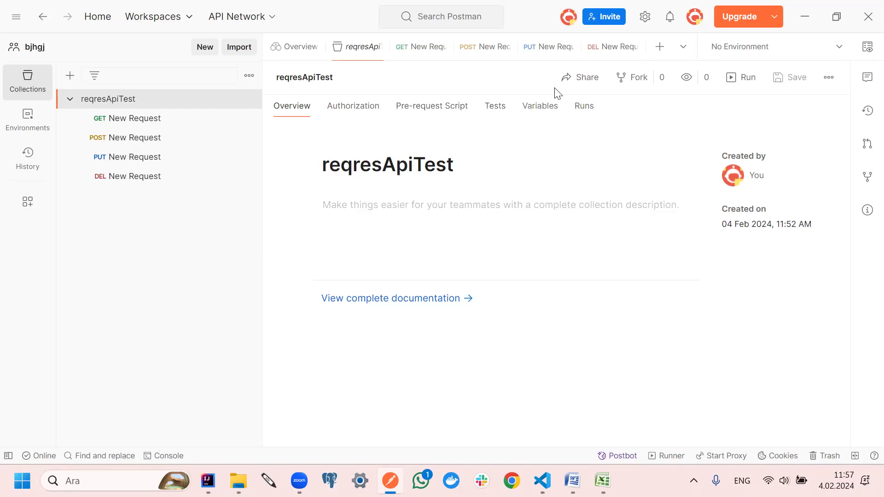
pyautogui.click(103, 123)
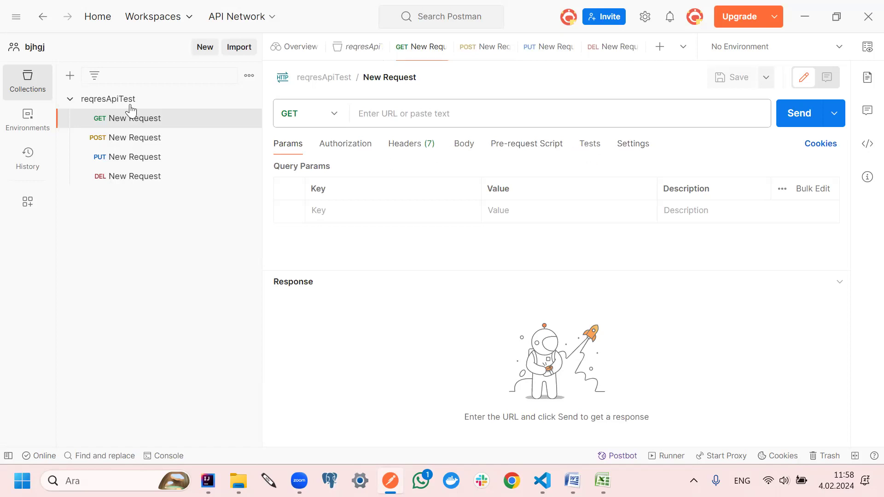
pyautogui.click(117, 102)
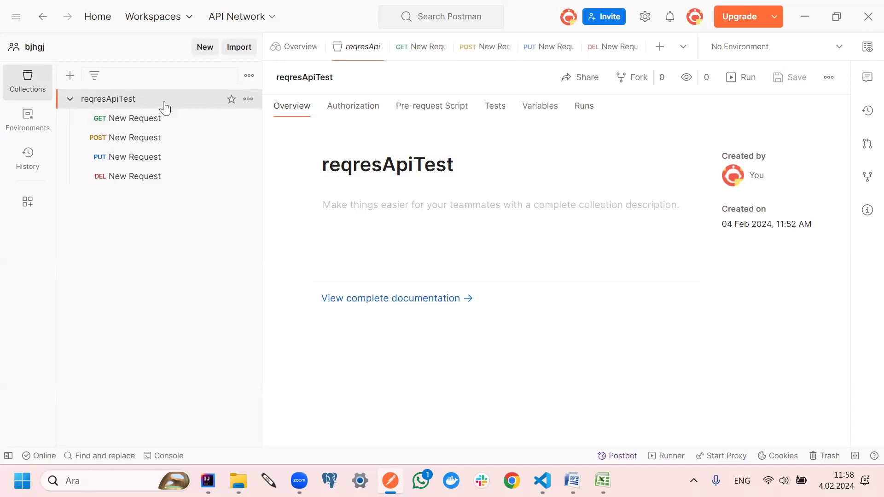
pyautogui.click(504, 113)
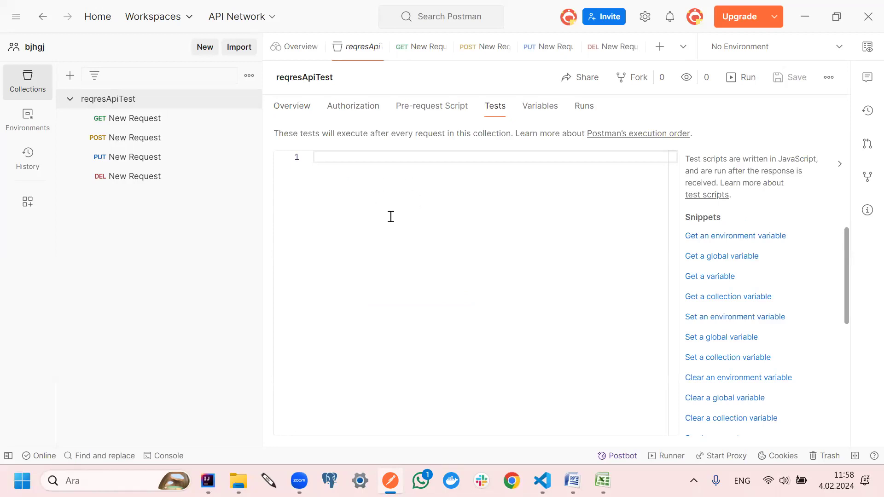
pyautogui.scroll(-3, 778, 412)
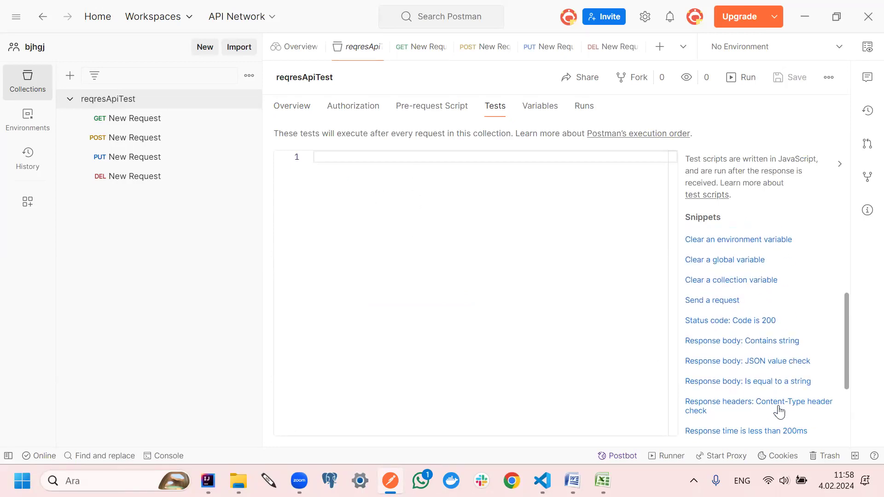
pyautogui.click(745, 328)
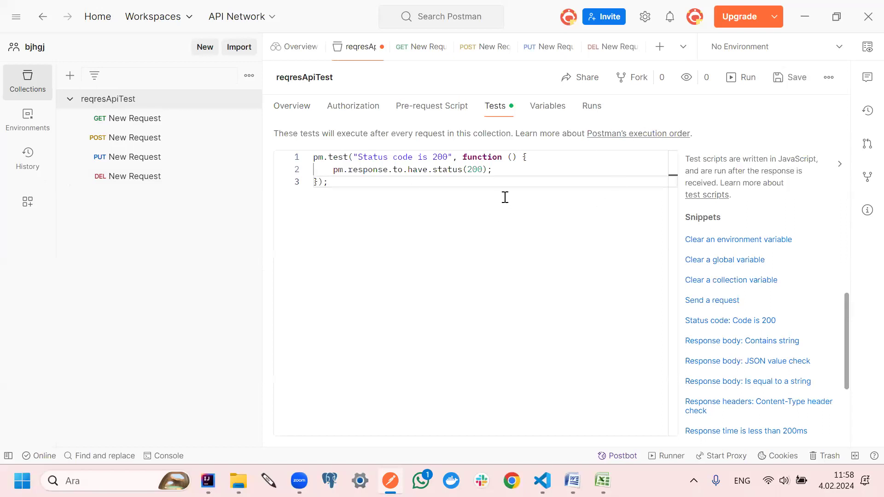
pyautogui.click(782, 77)
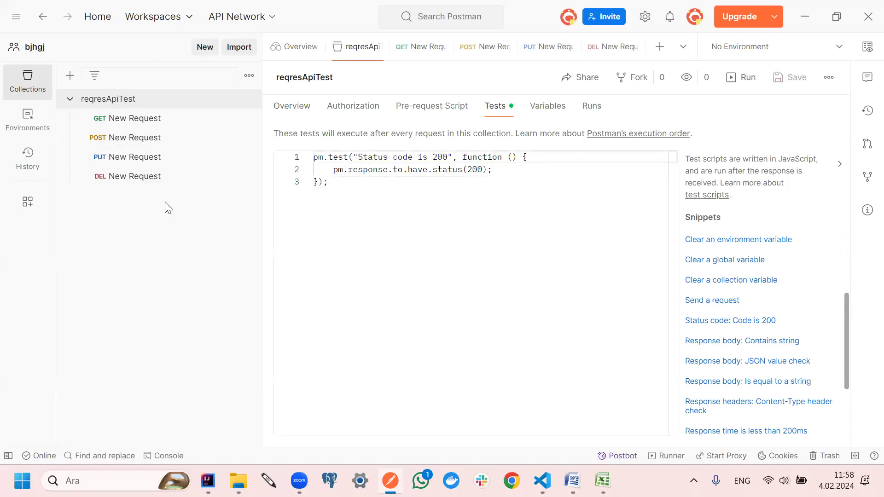
# Examine the GET request's own test script and its available snippets for comparison with the collection-level tests
pyautogui.click(121, 121)
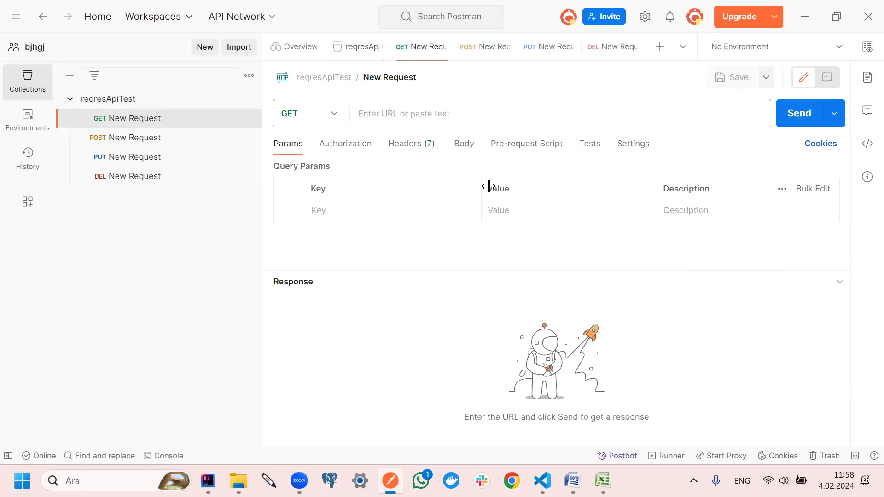
pyautogui.click(596, 146)
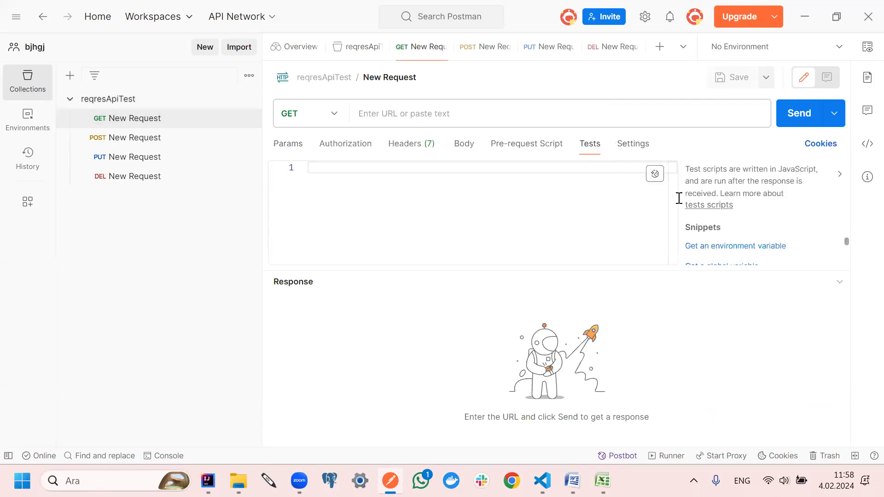
pyautogui.moveTo(735, 263); pyautogui.dragTo(758, 406)
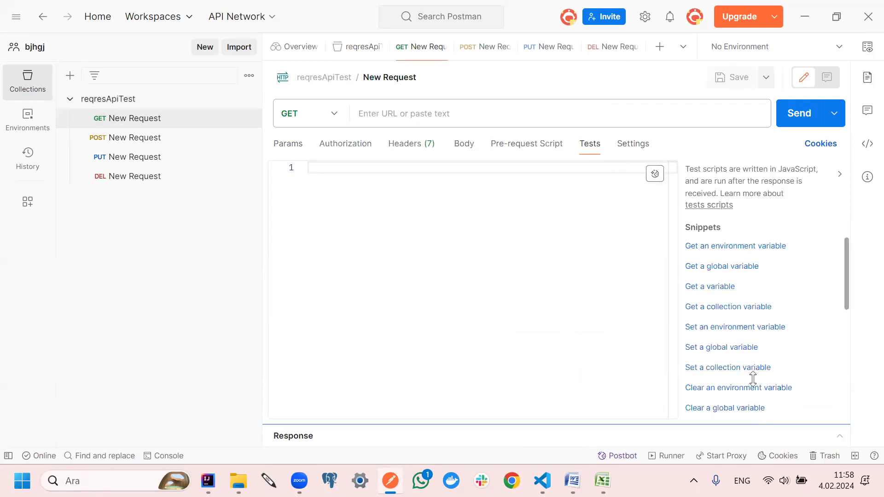
pyautogui.scroll(-2, 755, 381)
pyautogui.scroll(-2, 741, 351)
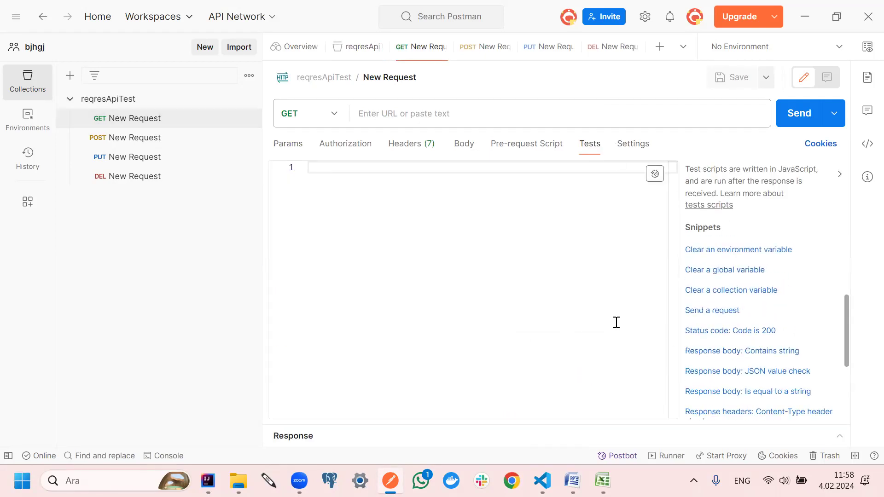
# Duplicate the reqresApiTest collection and open the copy
pyautogui.click(124, 102)
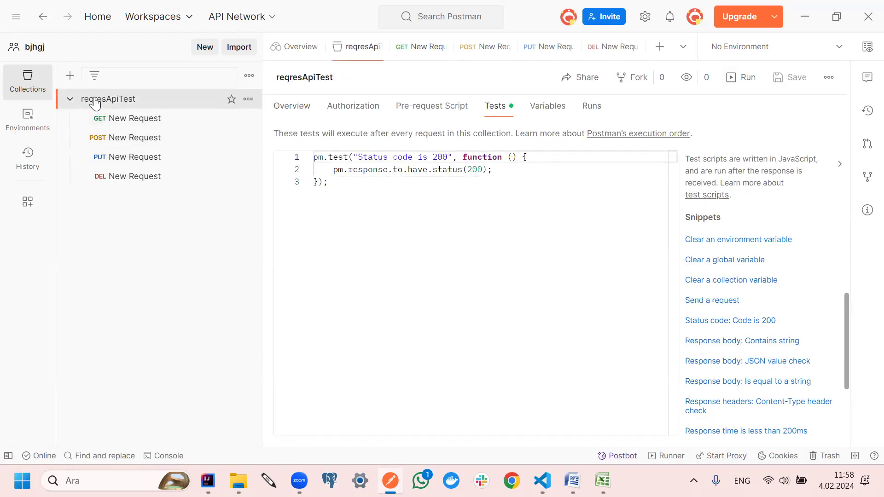
pyautogui.click(248, 100)
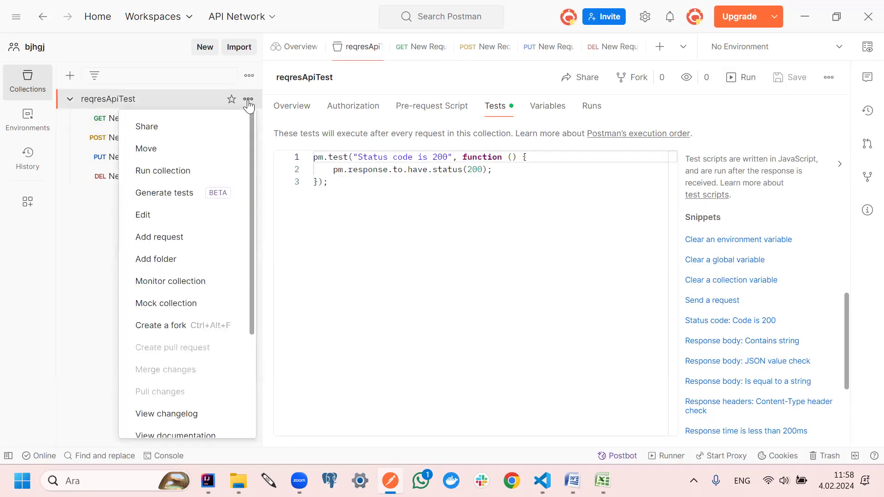
pyautogui.scroll(-5, 191, 233)
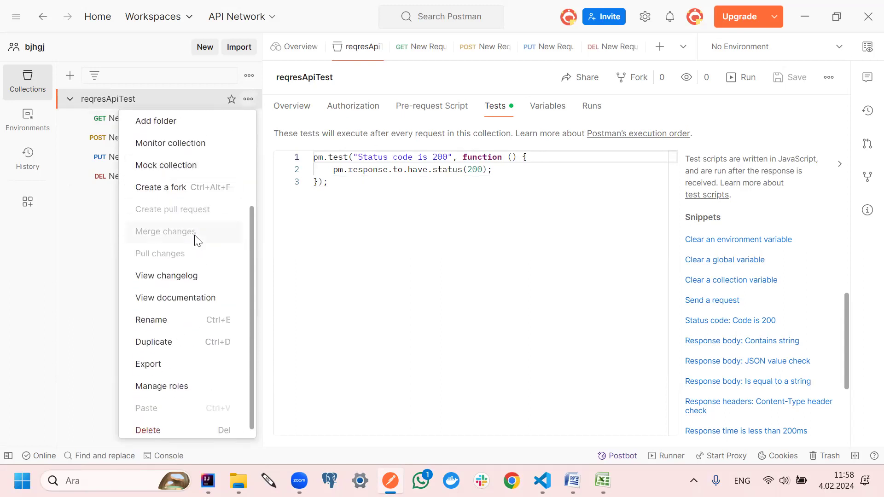
pyautogui.click(169, 343)
pyautogui.click(121, 199)
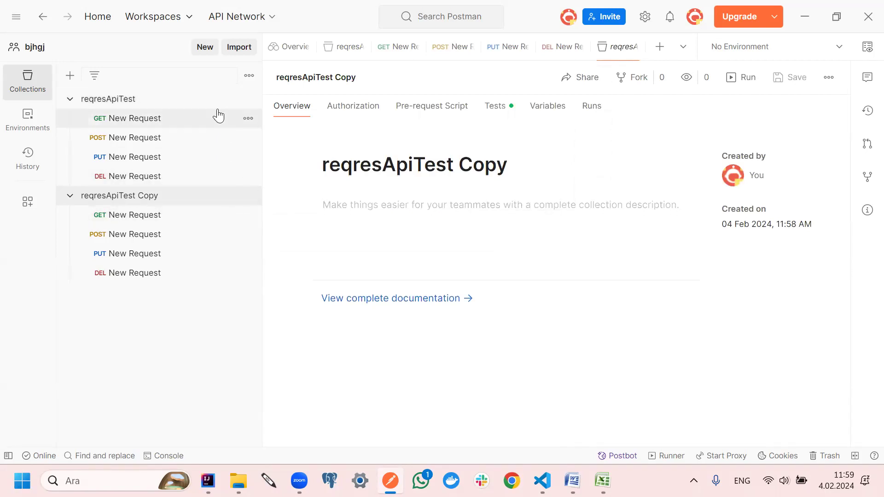
pyautogui.click(248, 99)
pyautogui.scroll(-2, 198, 301)
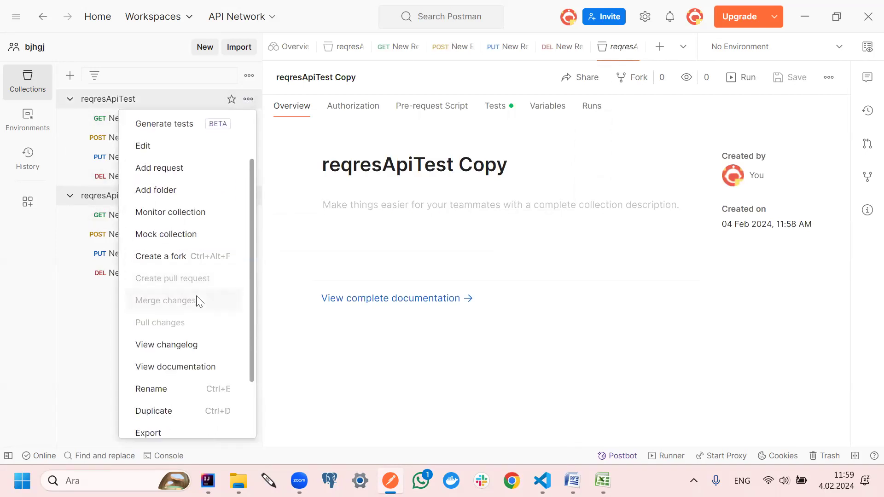
pyautogui.scroll(-2, 198, 301)
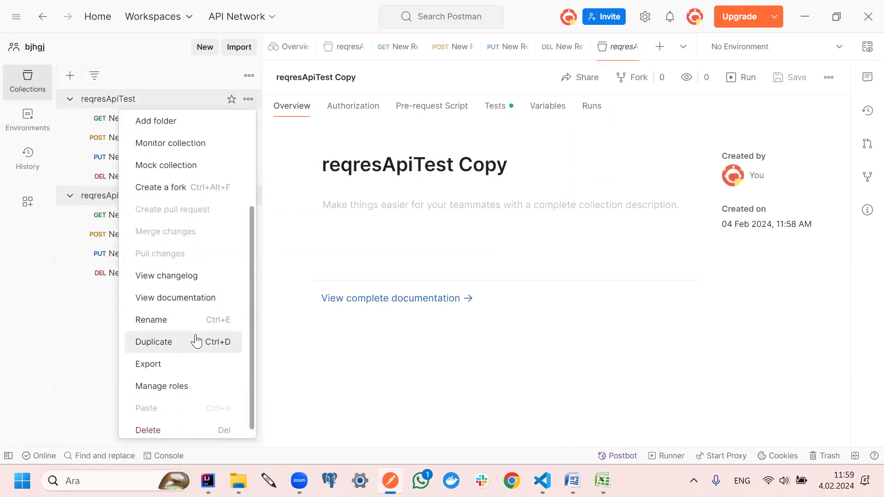
pyautogui.click(41, 321)
# Delete the reqresApiTest Copy collection
pyautogui.click(248, 196)
pyautogui.scroll(-6, 202, 381)
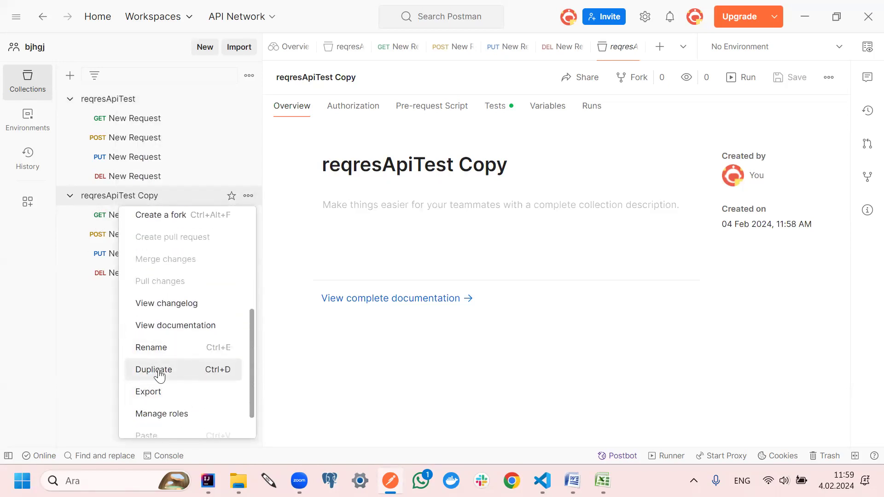
pyautogui.scroll(-1, 168, 400)
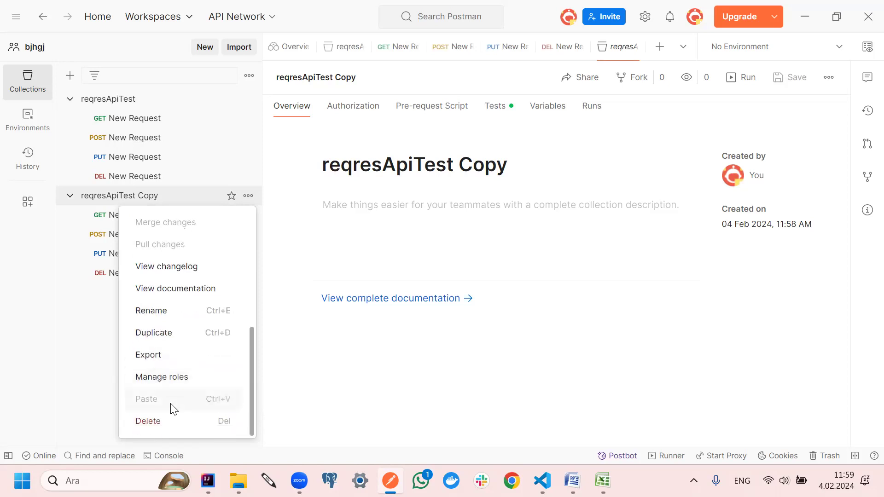
pyautogui.click(163, 421)
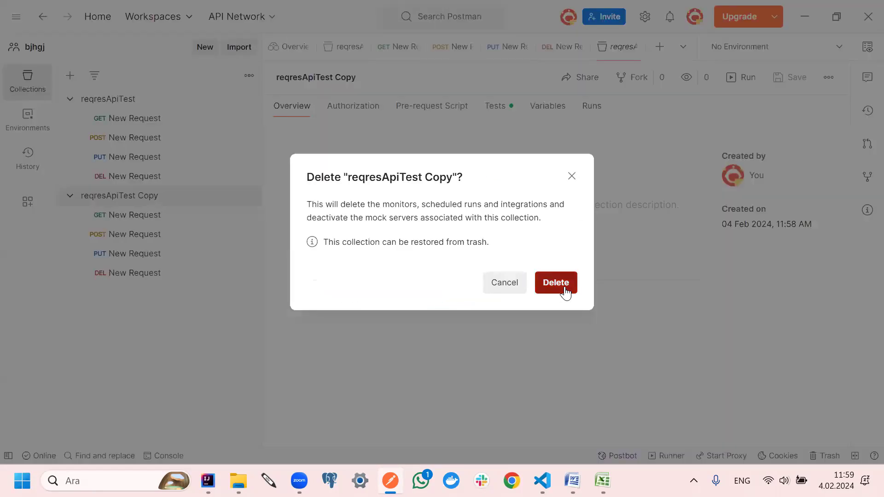
pyautogui.click(556, 283)
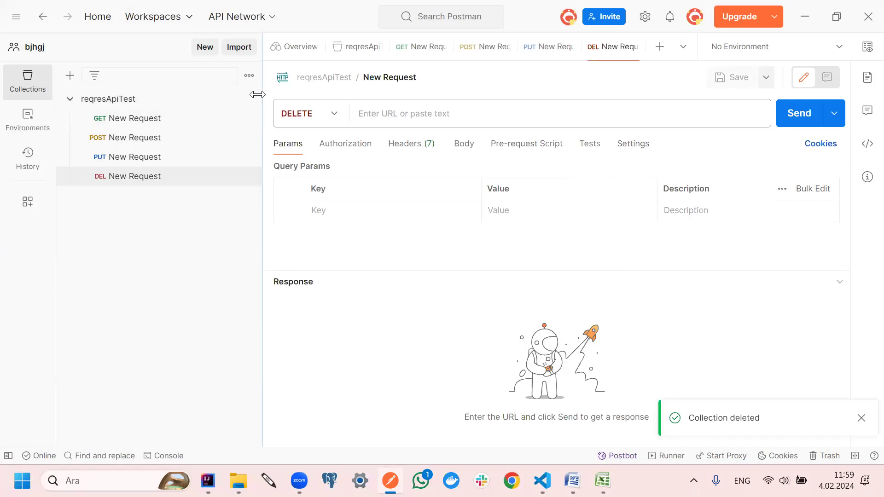
# Open the monitor creation form for the reqresApiTest collection and examine its environment, data file, schedule, region and email notification settings
pyautogui.click(248, 100)
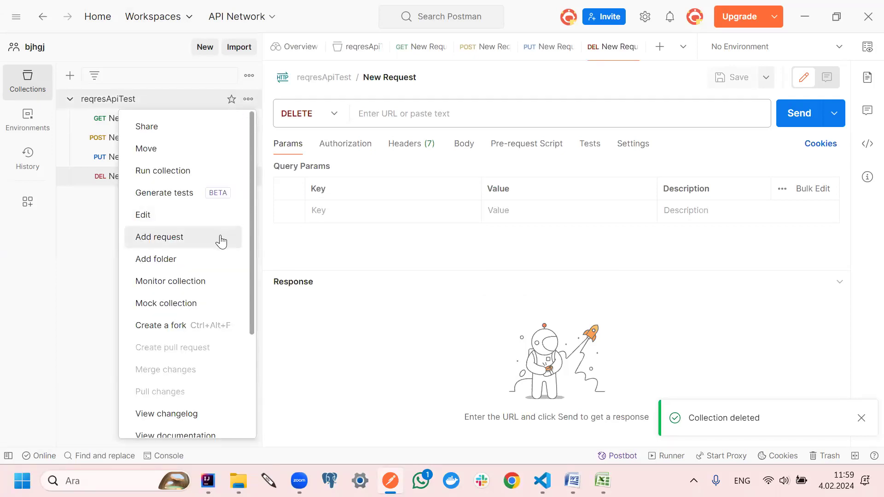
pyautogui.click(208, 281)
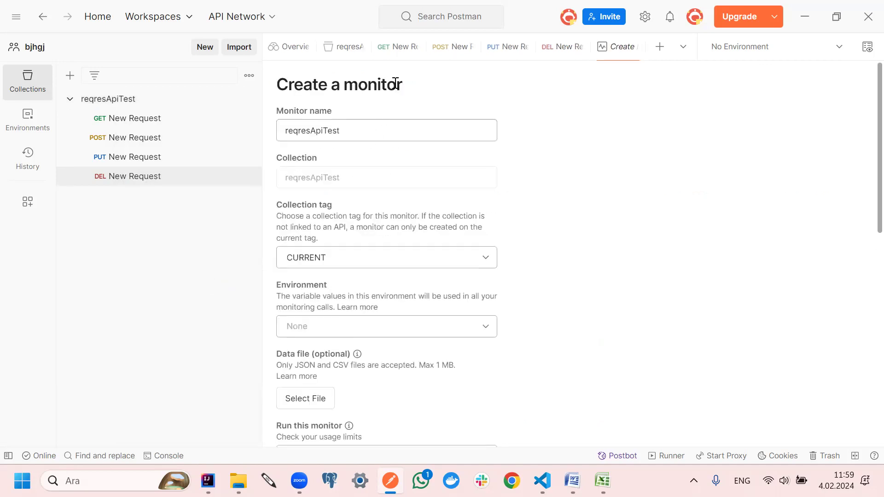
pyautogui.scroll(-8, 395, 226)
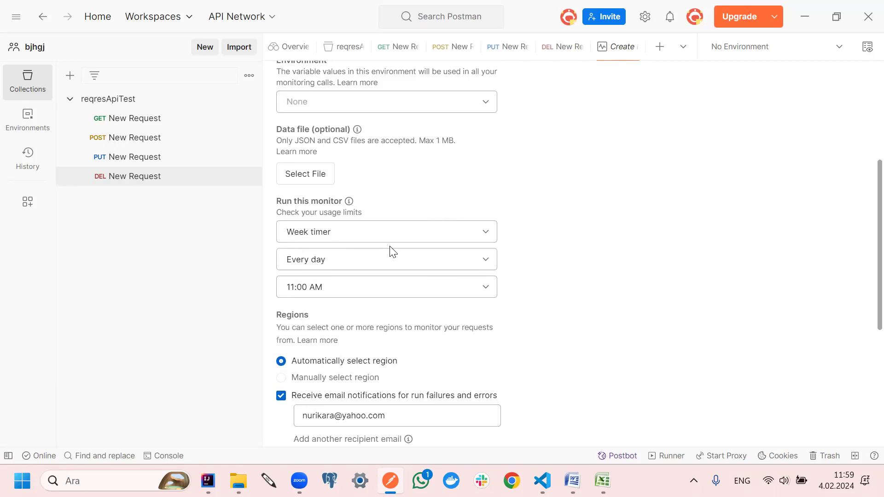
pyautogui.scroll(-1, 393, 256)
pyautogui.scroll(5, 393, 255)
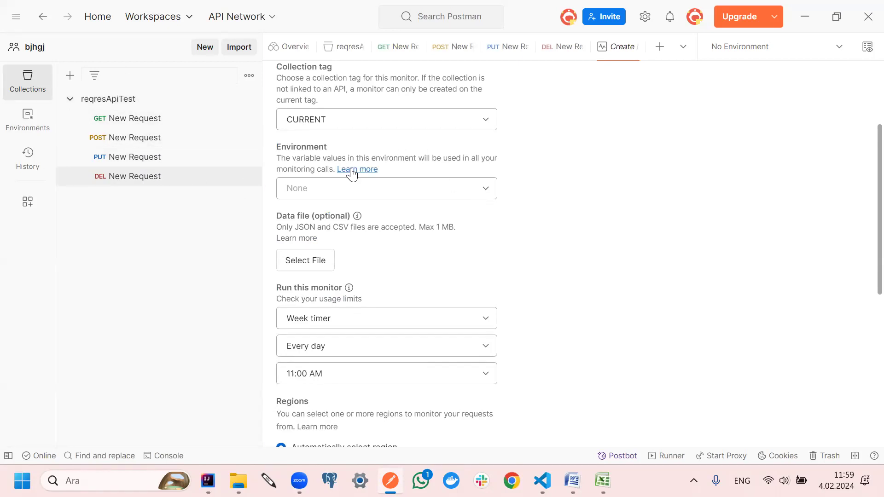
pyautogui.scroll(-2, 373, 248)
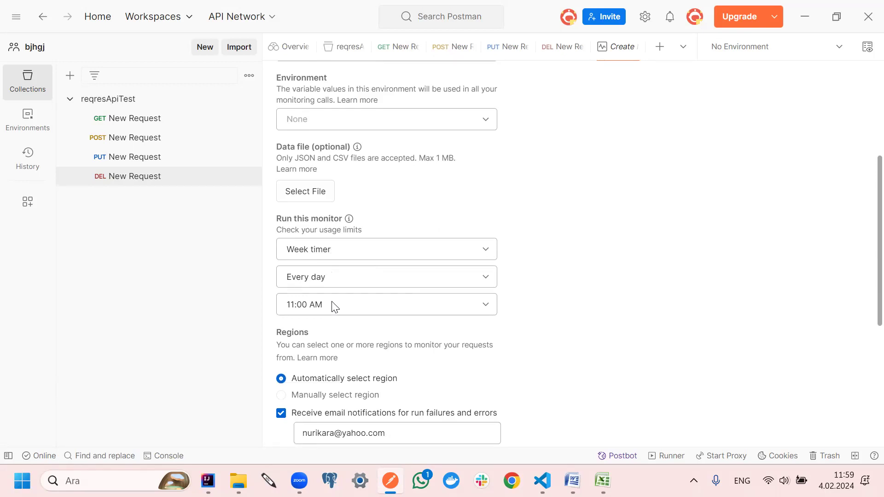
pyautogui.scroll(-4, 332, 302)
pyautogui.scroll(-2, 373, 277)
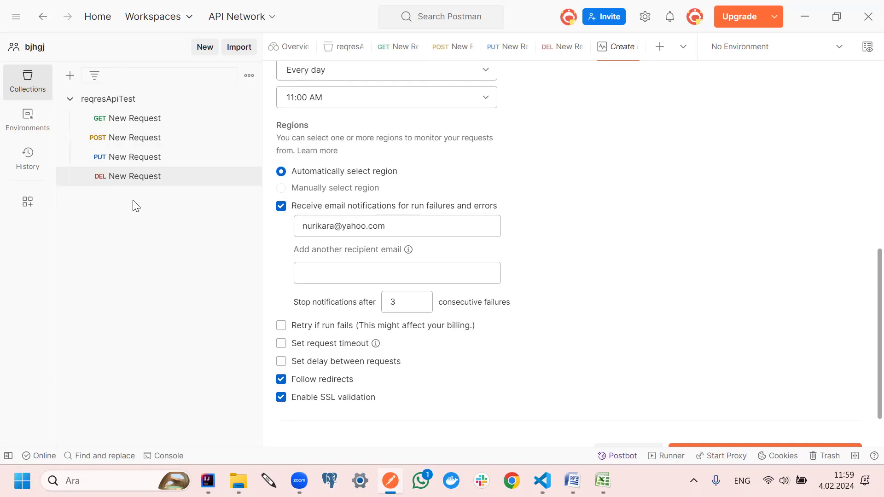
pyautogui.moveTo(402, 227); pyautogui.dragTo(270, 229)
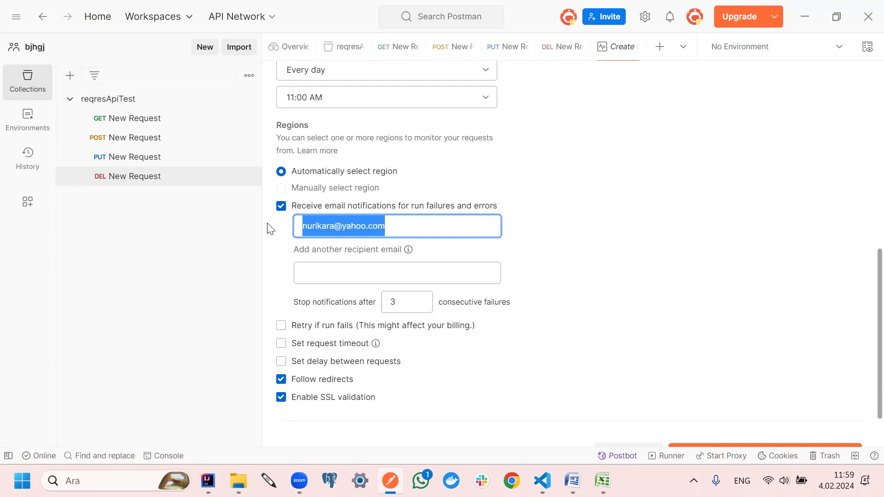
pyautogui.scroll(-2, 422, 293)
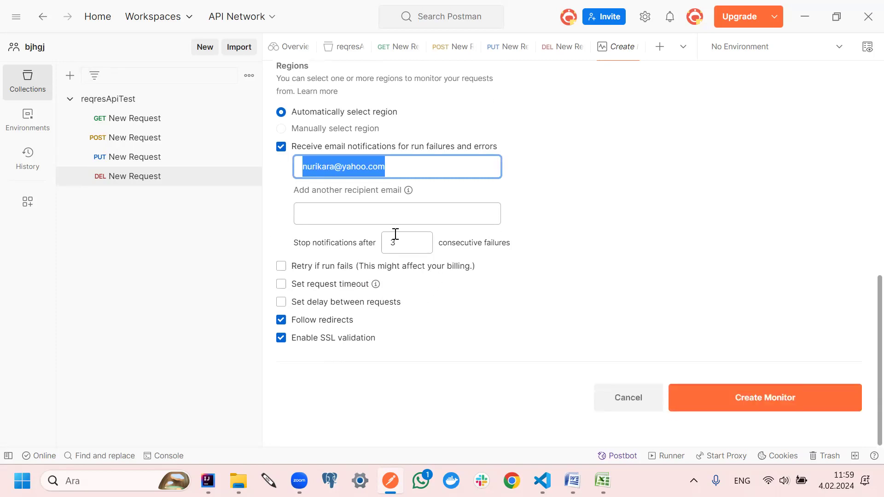
pyautogui.scroll(5, 416, 215)
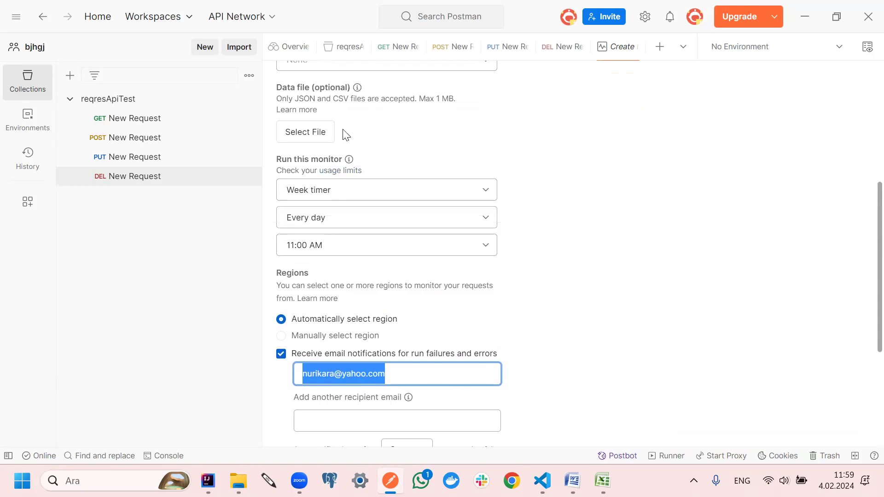
pyautogui.scroll(2, 339, 160)
pyautogui.scroll(2, 391, 186)
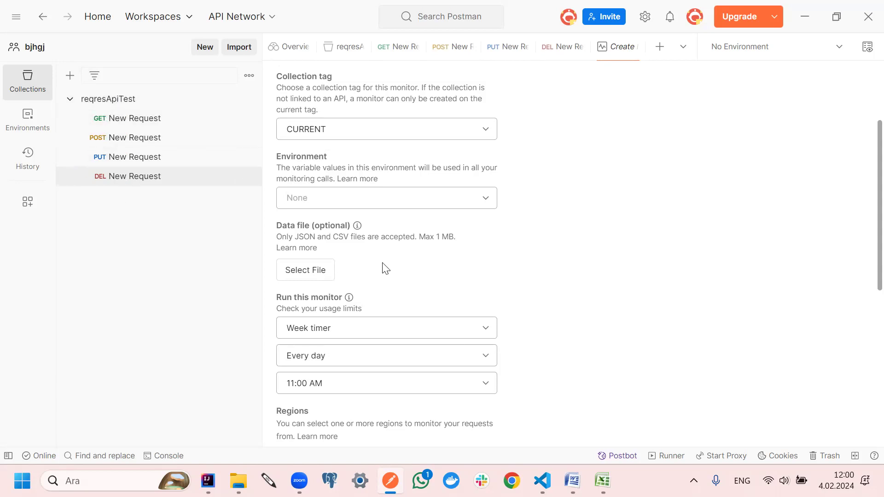
# Review the monitor form for the reqresApiTest collection and create the monitor with the settings as they stand
pyautogui.scroll(4, 385, 267)
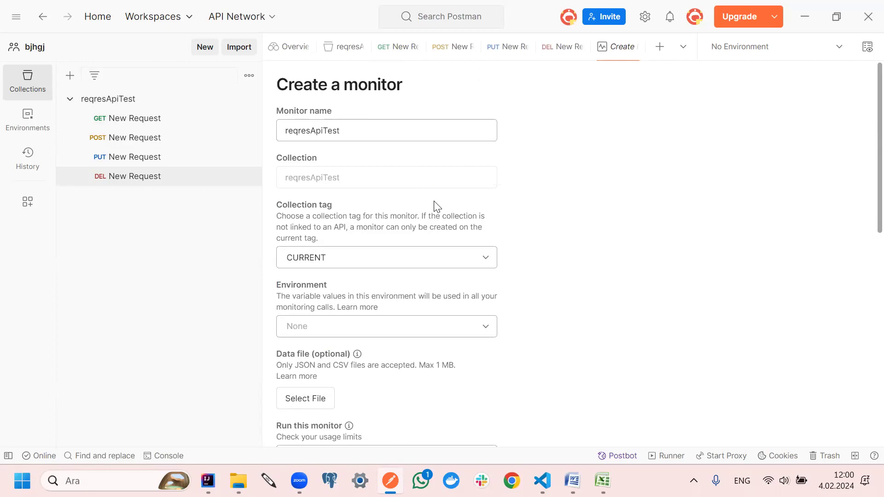
pyautogui.scroll(-6, 433, 214)
pyautogui.scroll(-4, 437, 238)
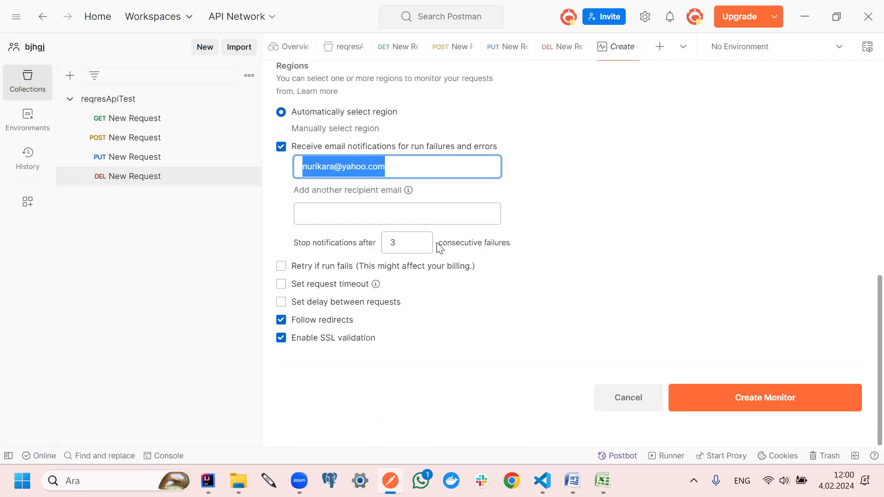
pyautogui.click(757, 398)
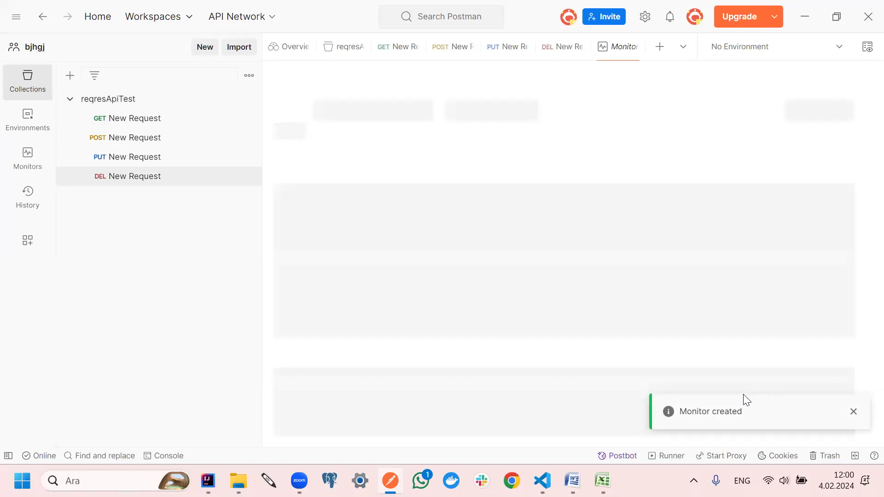
# Examine the reqresApiTest monitor's run summary chart and the test results for each request
pyautogui.click(556, 313)
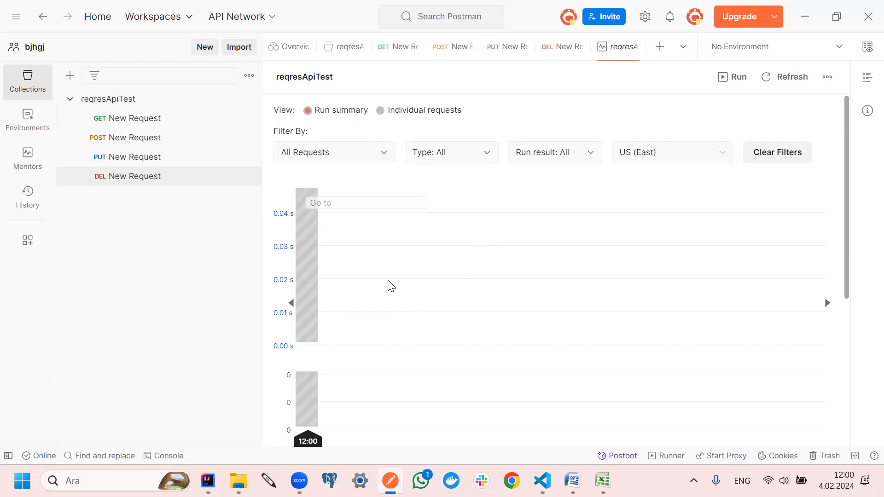
pyautogui.scroll(-5, 387, 286)
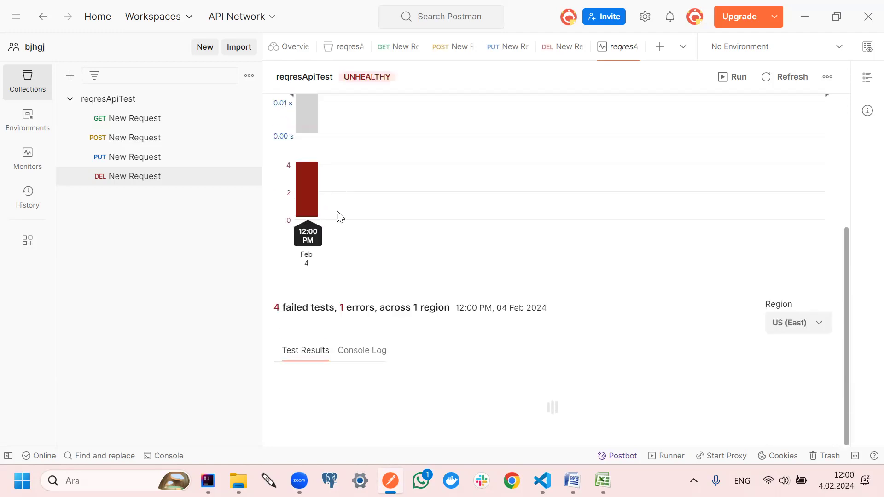
pyautogui.scroll(-1, 338, 215)
pyautogui.scroll(6, 342, 221)
pyautogui.scroll(-8, 349, 211)
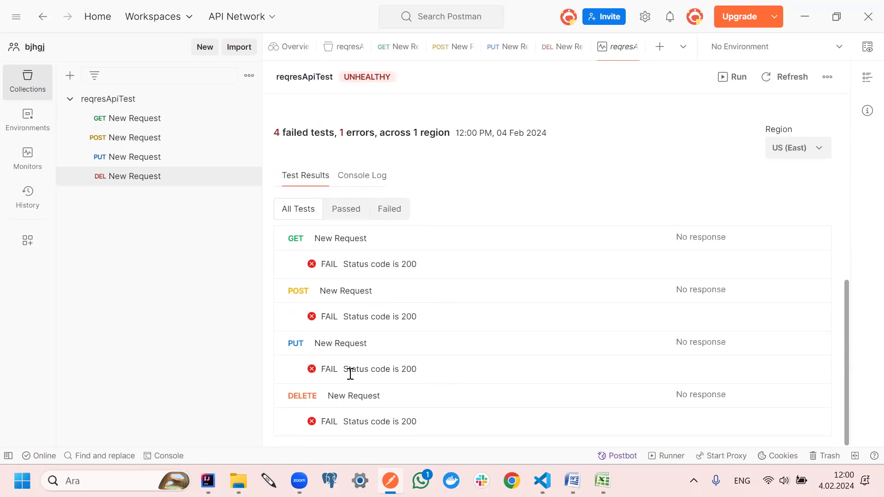
pyautogui.scroll(8, 352, 380)
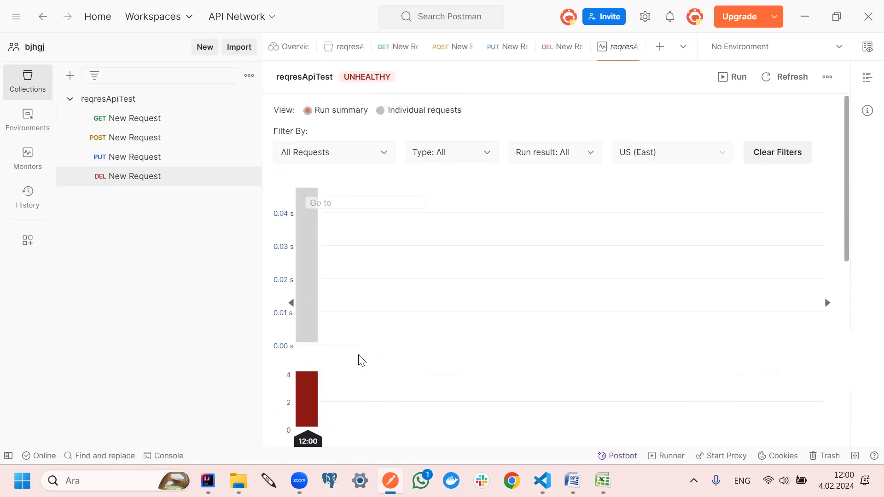
pyautogui.scroll(-5, 359, 359)
pyautogui.scroll(-1, 460, 396)
pyautogui.scroll(-1, 476, 389)
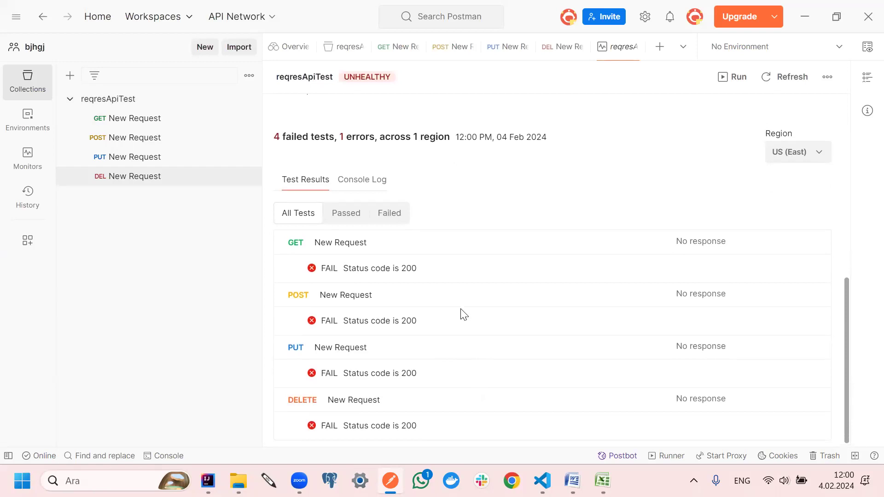
pyautogui.scroll(10, 463, 314)
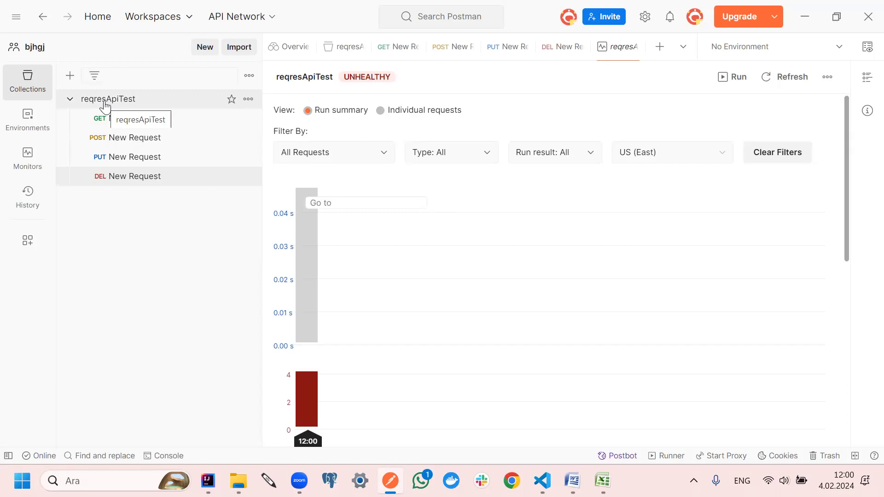
# Close all open tabs, including the monitor, the four requests, the collection and the workspace overview
pyautogui.click(636, 47)
pyautogui.click(637, 46)
pyautogui.click(637, 46)
pyautogui.click(634, 46)
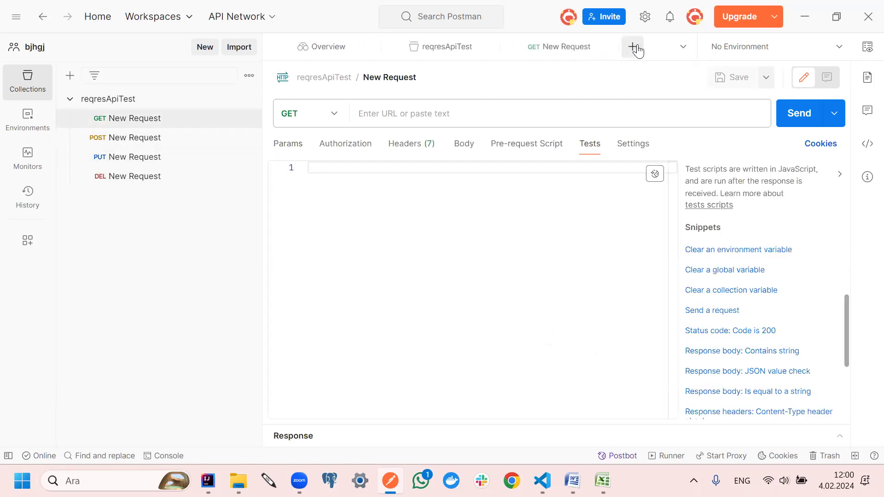
pyautogui.click(606, 47)
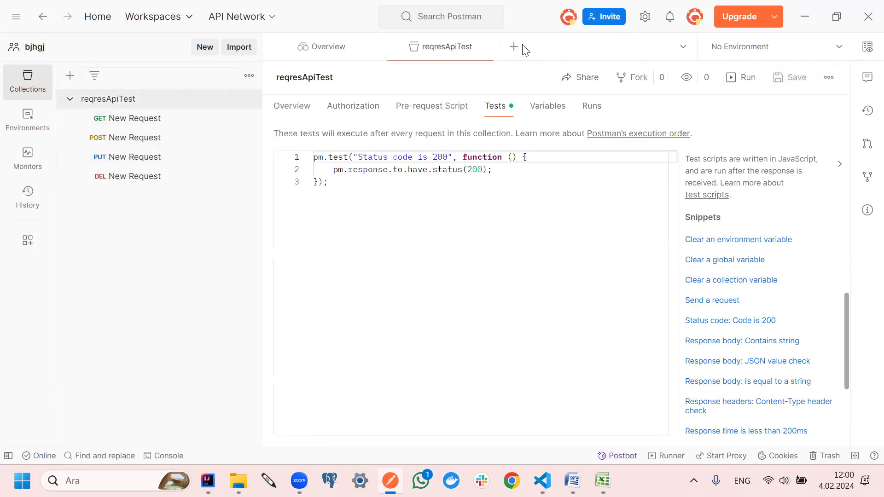
pyautogui.click(491, 47)
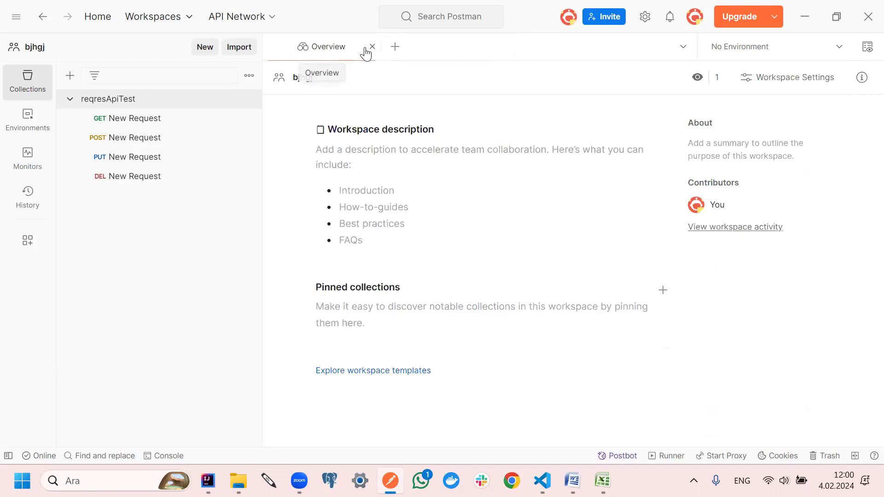
pyautogui.click(371, 47)
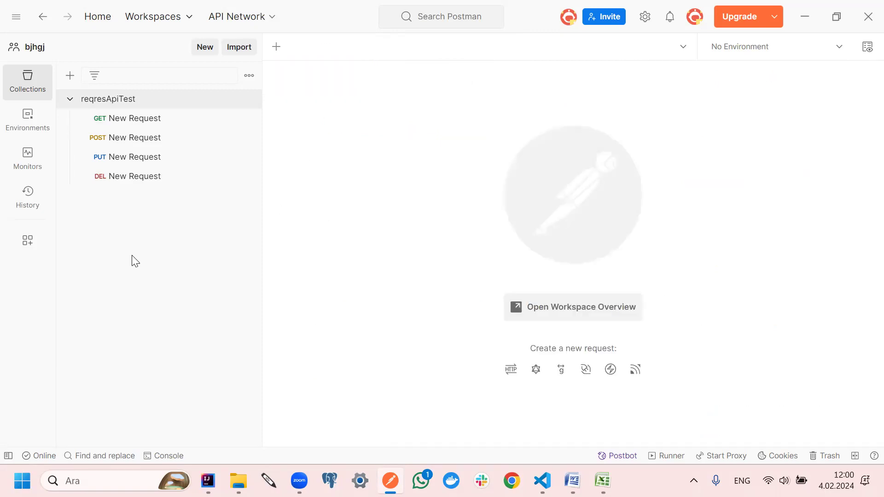
# Export the reqresApiTest collection as Collection v2.1 and save it on the desktop as reqresApiTest.postman_collection
pyautogui.click(162, 258)
pyautogui.click(248, 99)
pyautogui.scroll(-2, 222, 195)
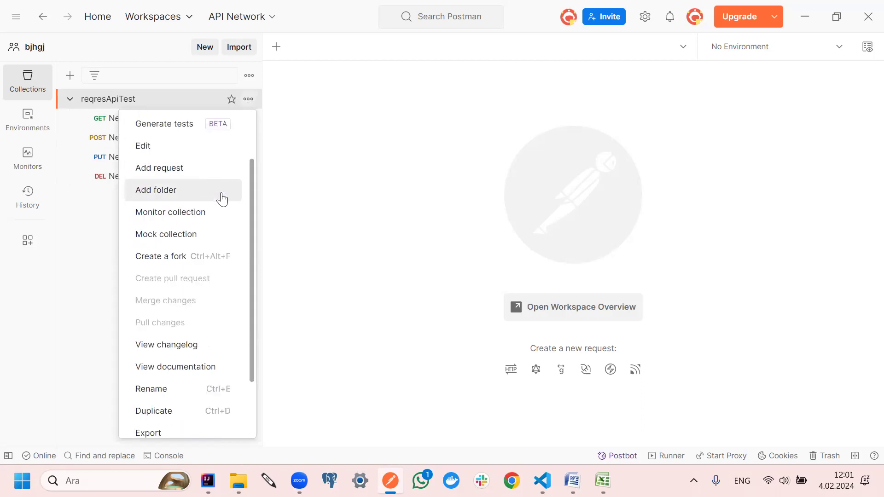
pyautogui.scroll(-3, 223, 200)
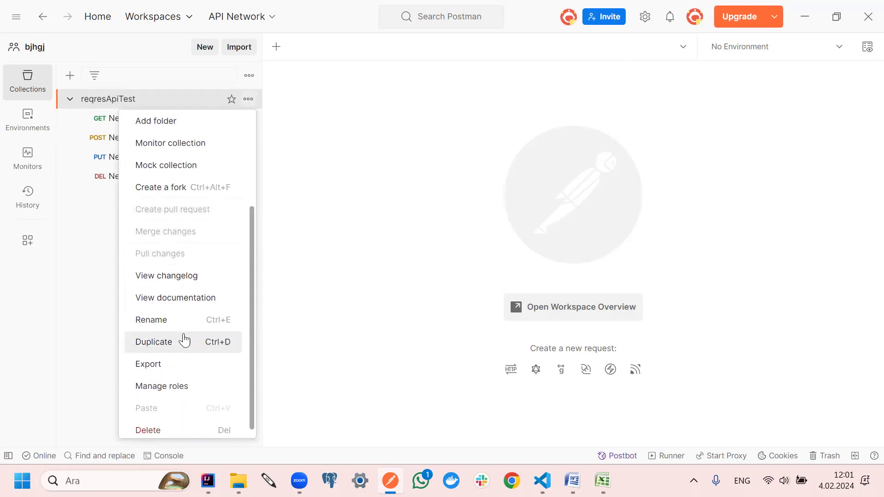
pyautogui.click(168, 363)
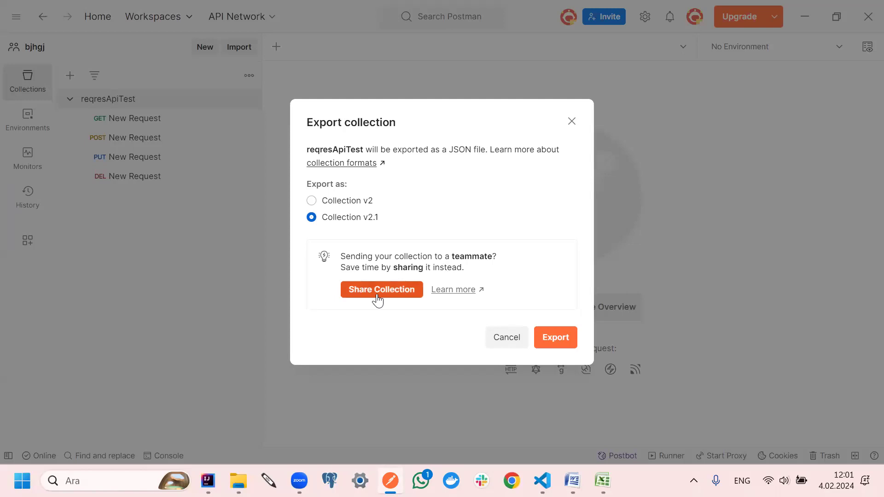
pyautogui.click(559, 337)
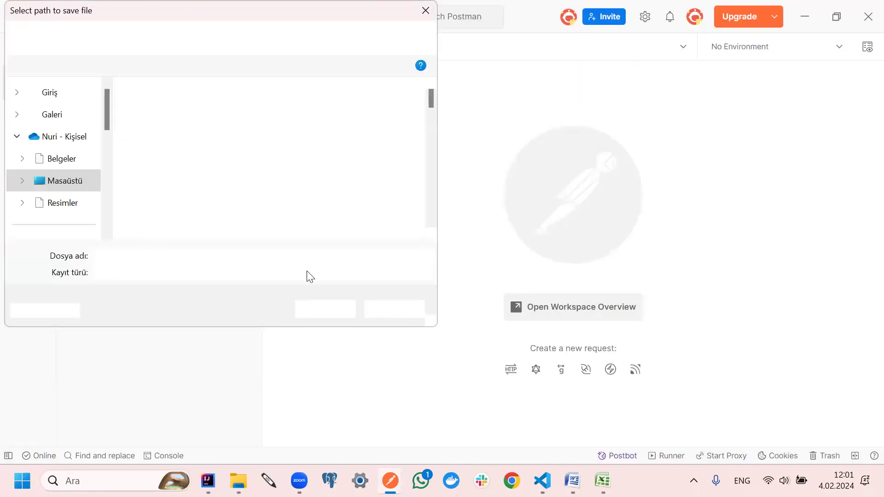
pyautogui.click(326, 309)
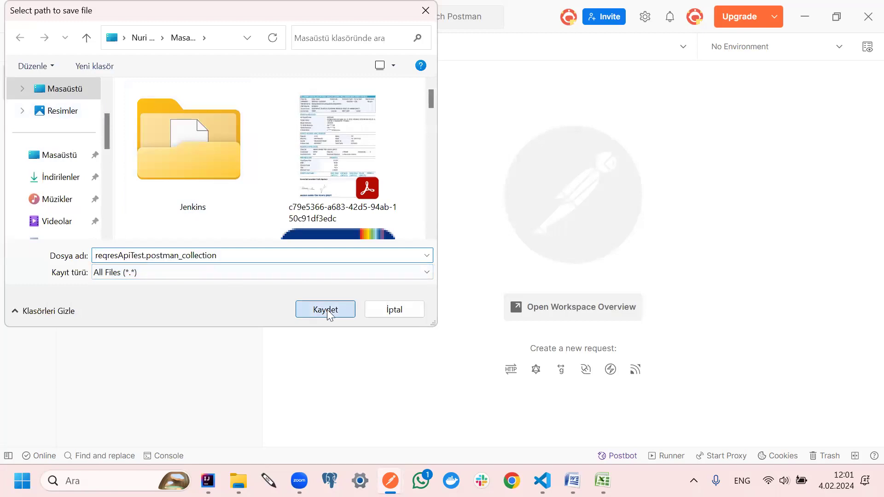
# Open the exported reqresApiTest collection file from the desktop in Visual Studio Code, inspect its JSON and close the editor
pyautogui.press('super+d')
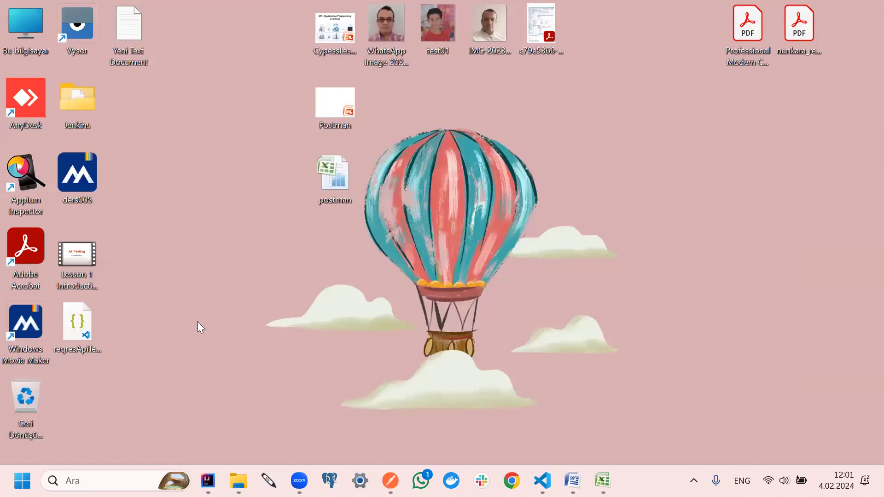
pyautogui.doubleClick(86, 331)
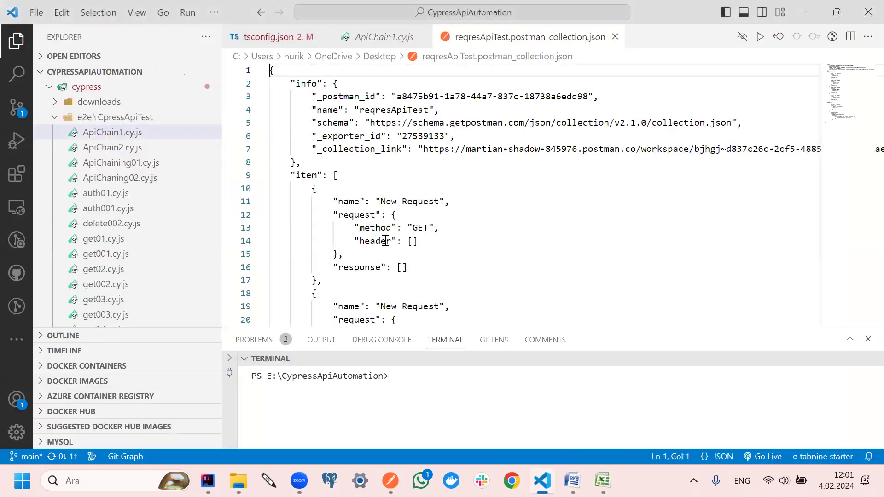
pyautogui.click(868, 12)
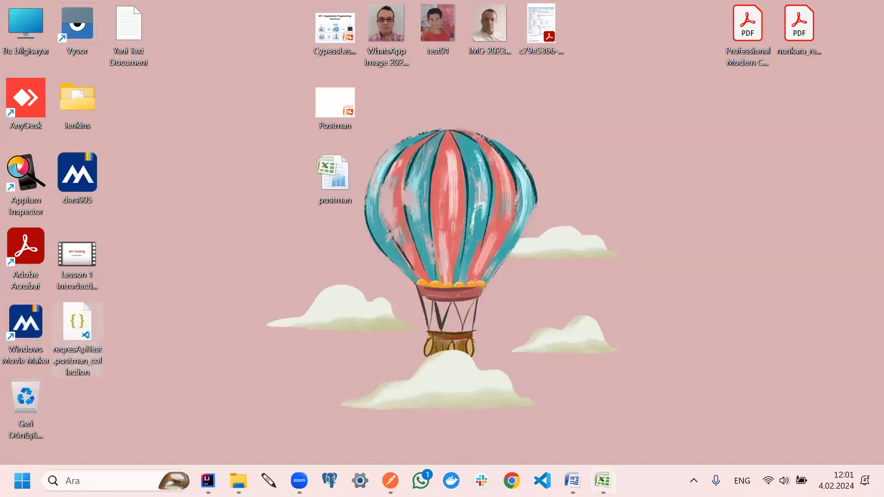
# Switch back to Postman and look at the import dialog and its folder selection without importing anything
pyautogui.click(391, 480)
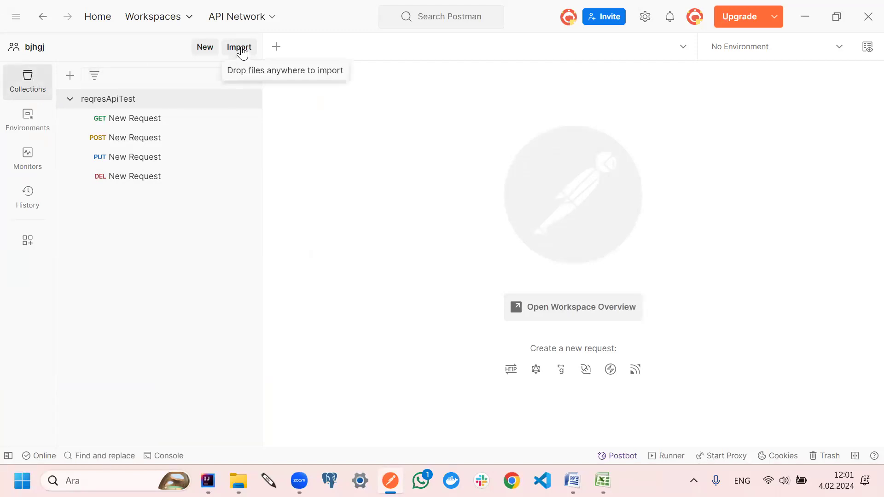
pyautogui.click(240, 48)
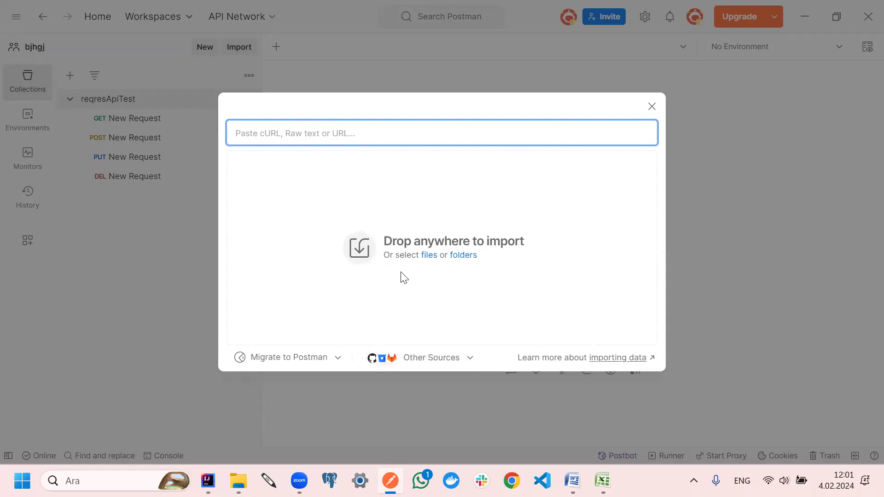
pyautogui.click(374, 252)
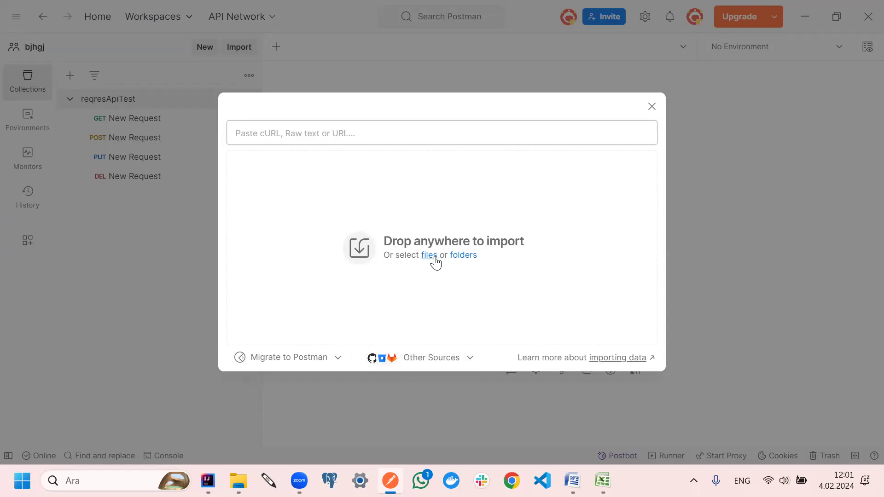
pyautogui.click(456, 261)
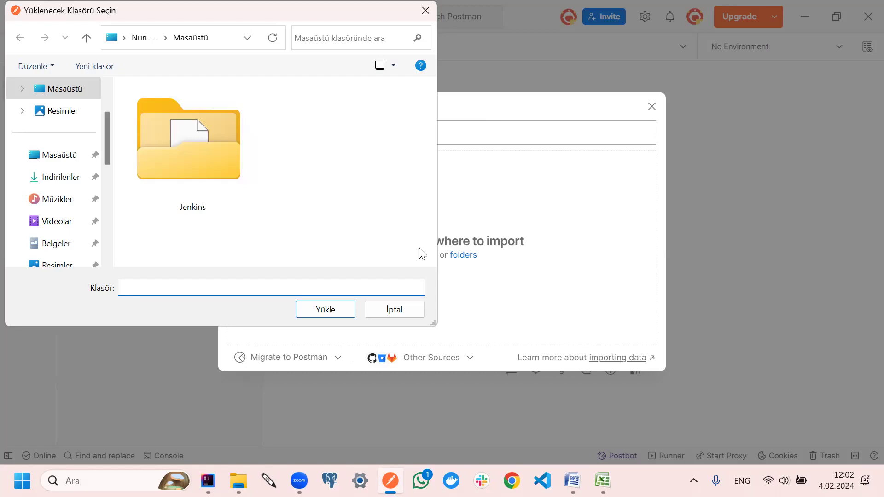
pyautogui.click(376, 309)
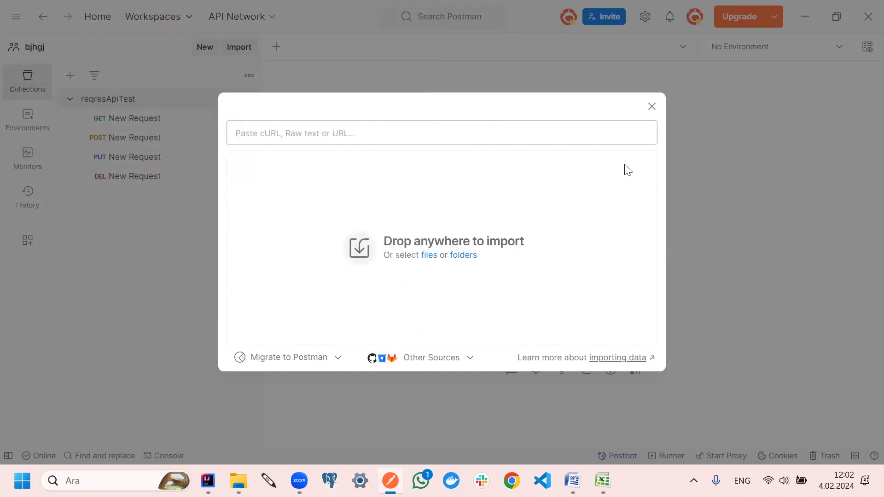
pyautogui.click(652, 107)
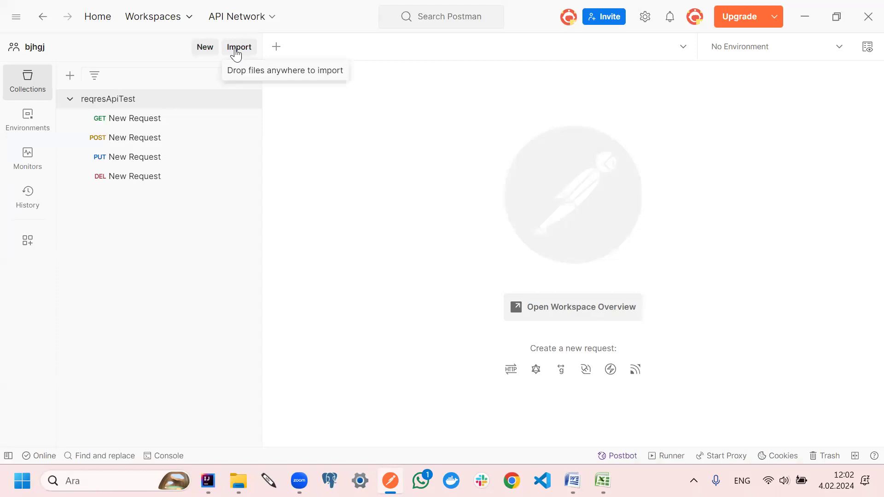
# Look at the export format options for the reqresApiTest collection again and close them without exporting
pyautogui.click(248, 98)
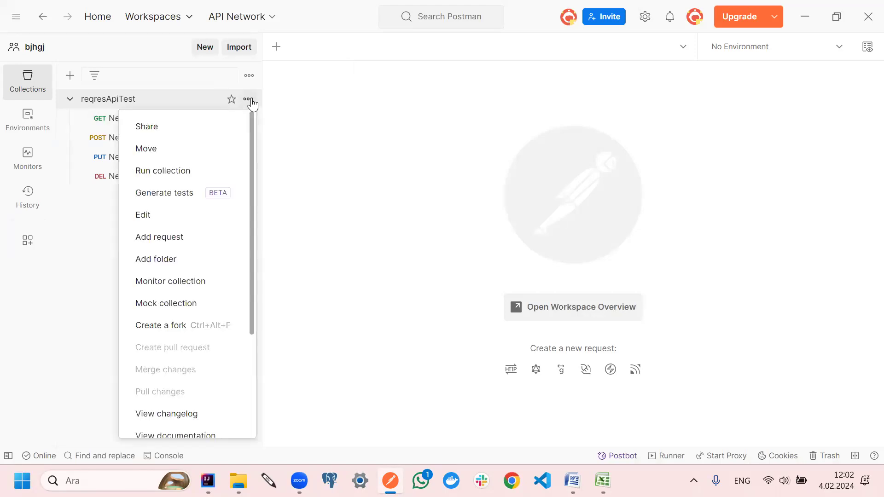
pyautogui.scroll(-3, 161, 366)
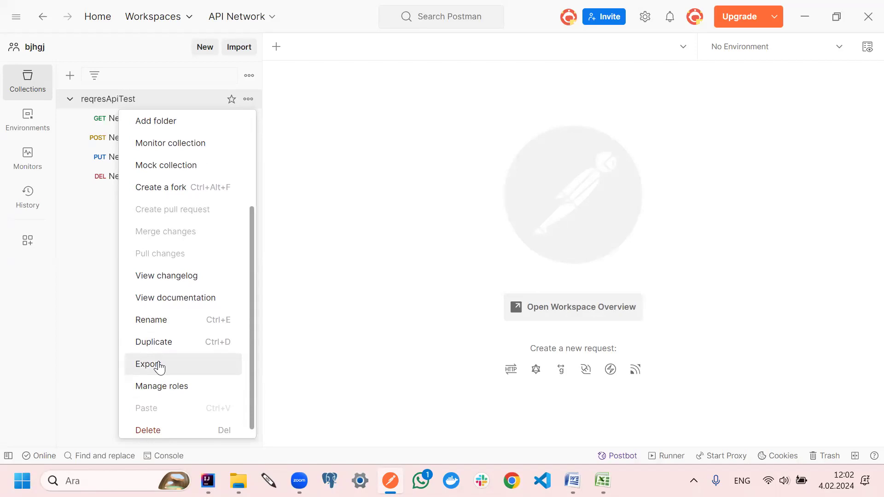
pyautogui.click(160, 365)
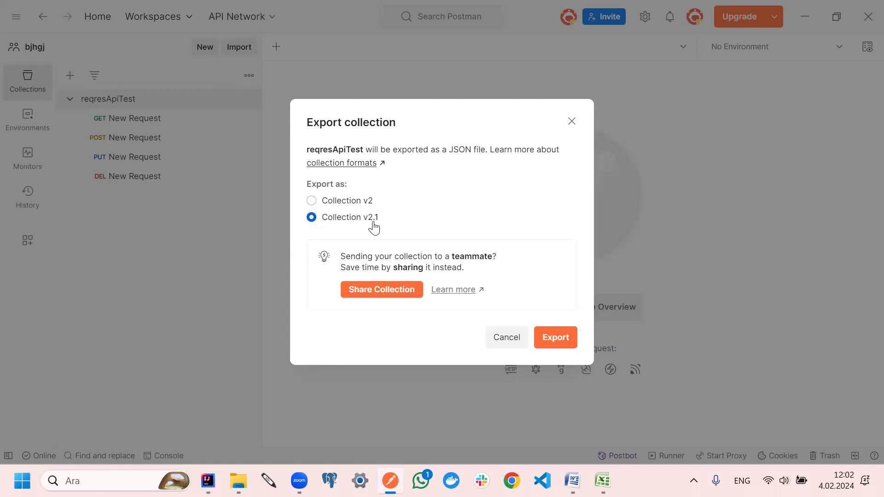
pyautogui.click(571, 122)
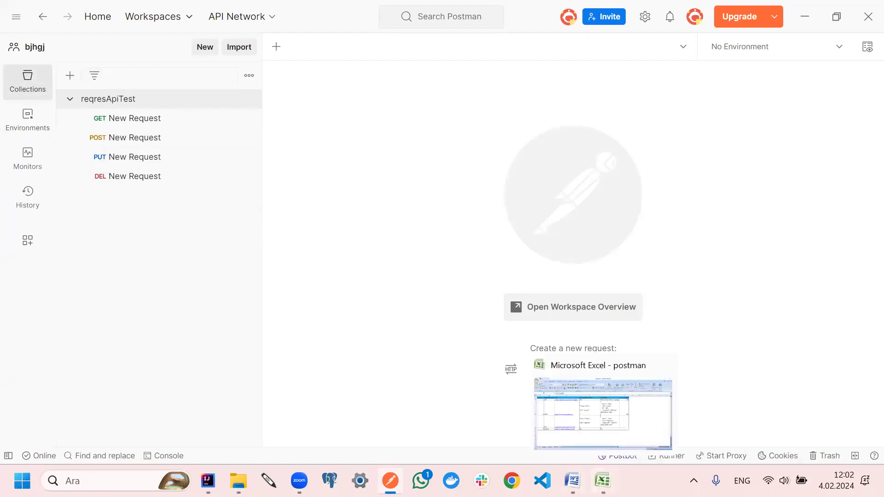
# Switch to the Word notes and review the lines on collections under a workspace and the request, API and response flow
pyautogui.moveTo(572, 480)
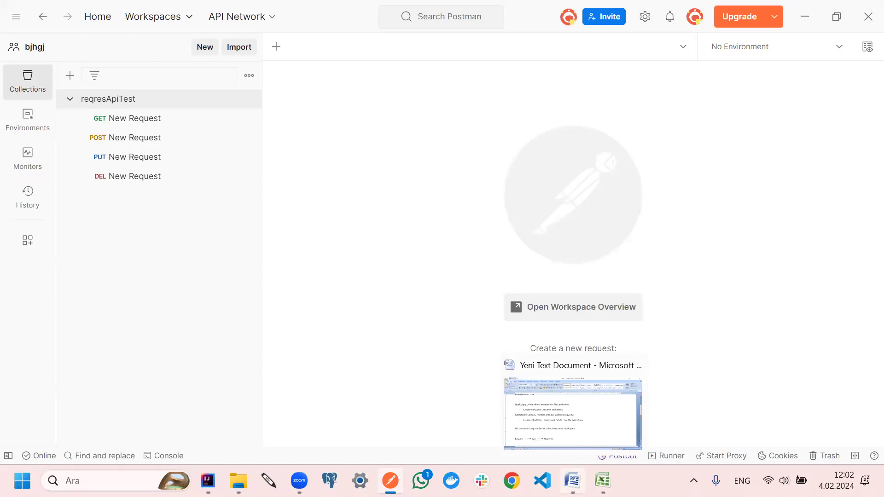
pyautogui.click(573, 480)
pyautogui.click(375, 390)
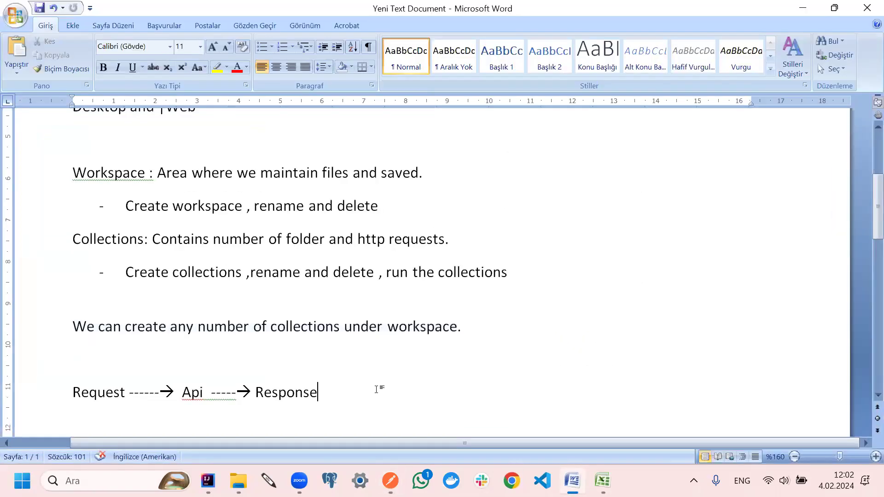
pyautogui.scroll(-3, 249, 353)
pyautogui.moveTo(75, 225); pyautogui.dragTo(479, 232)
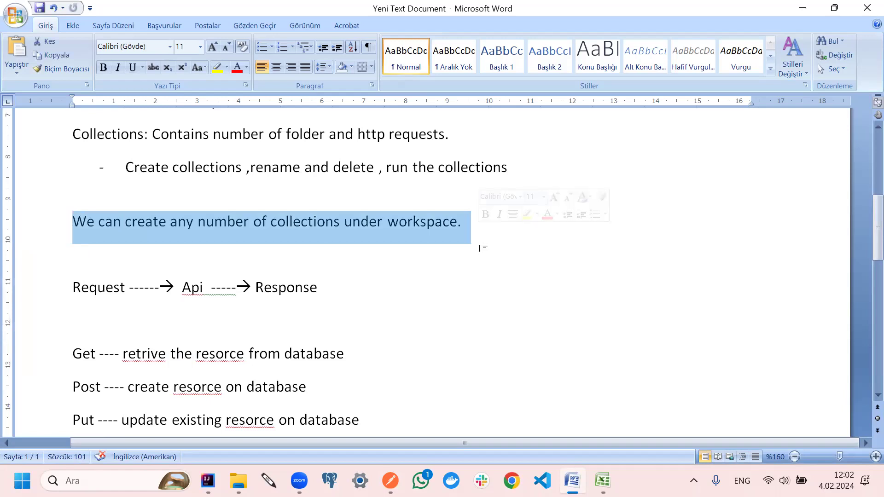
pyautogui.moveTo(72, 286); pyautogui.dragTo(340, 296)
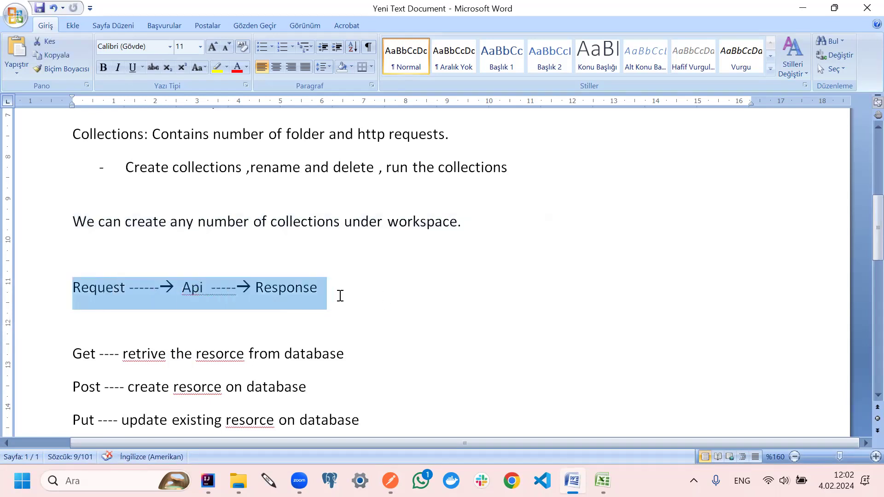
# Review the request, API and response flow and the list of five HTTP methods in the notes
pyautogui.click(125, 297)
pyautogui.doubleClick(127, 296)
pyautogui.moveTo(166, 288); pyautogui.dragTo(334, 301)
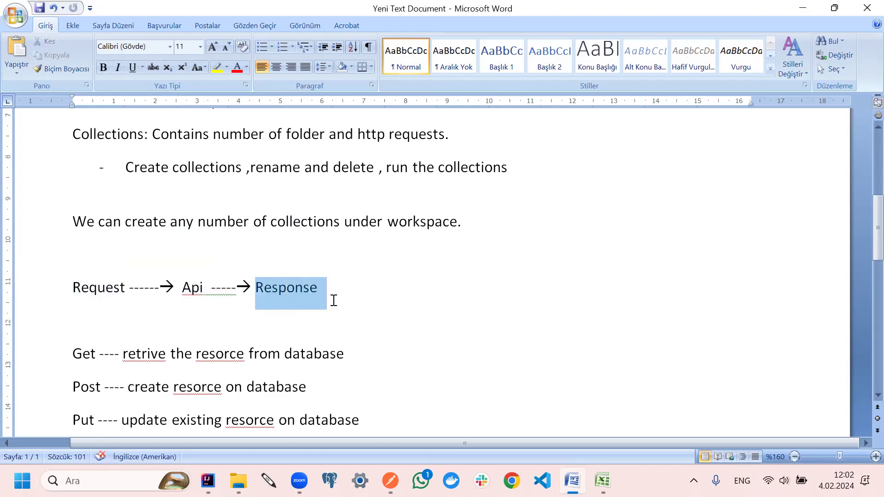
pyautogui.scroll(-3, 315, 327)
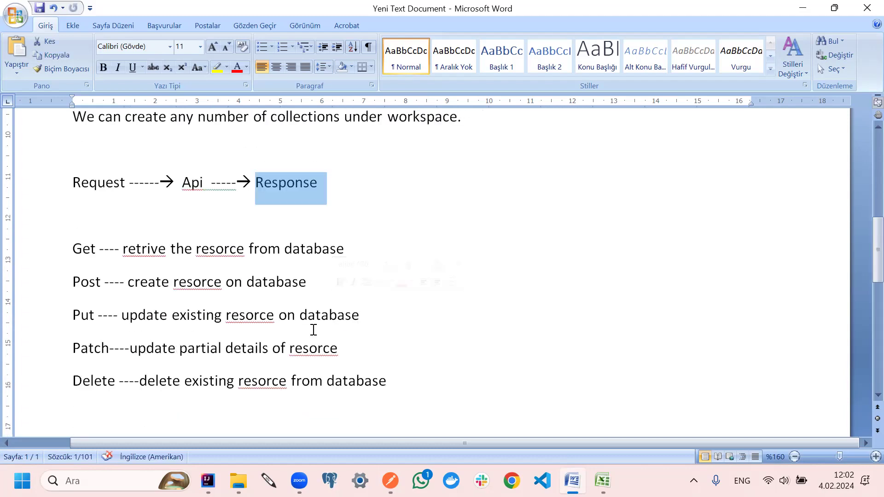
pyautogui.moveTo(79, 260); pyautogui.dragTo(384, 397)
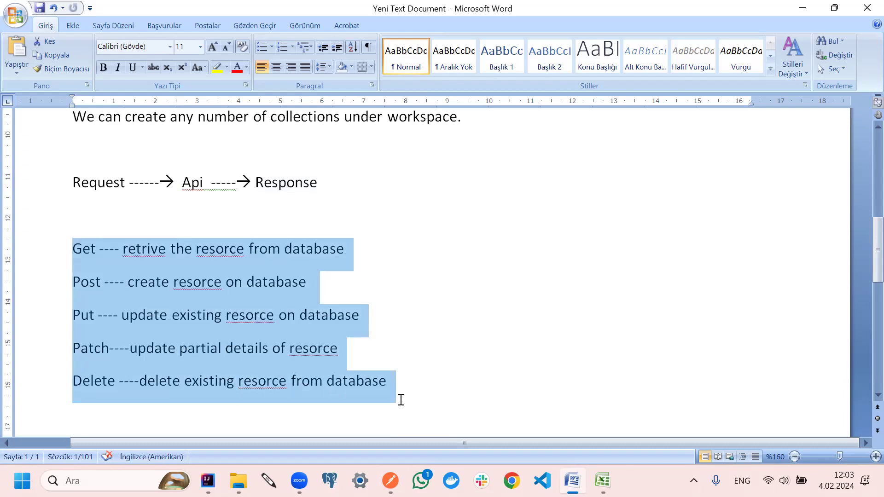
pyautogui.click(416, 337)
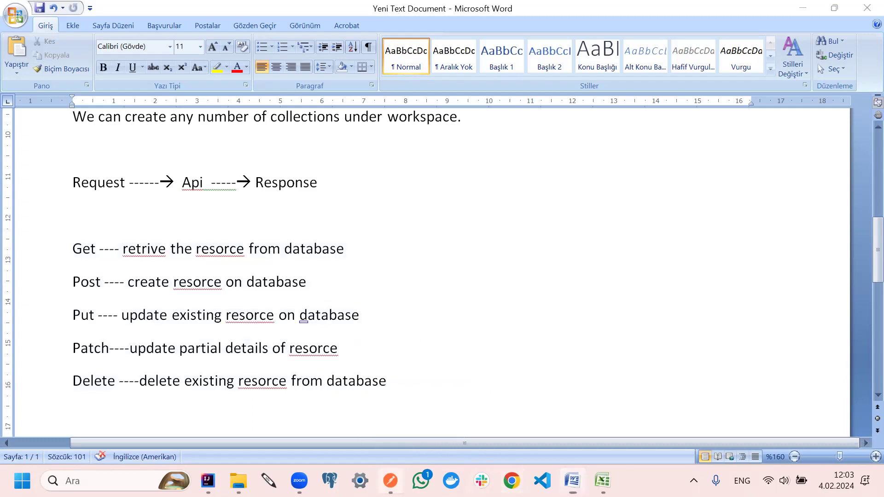
# Switch to Postman, open the GET request in reqresApiTest and look at the available HTTP methods
pyautogui.hotkey('alt', 'Tab')
pyautogui.click(113, 118)
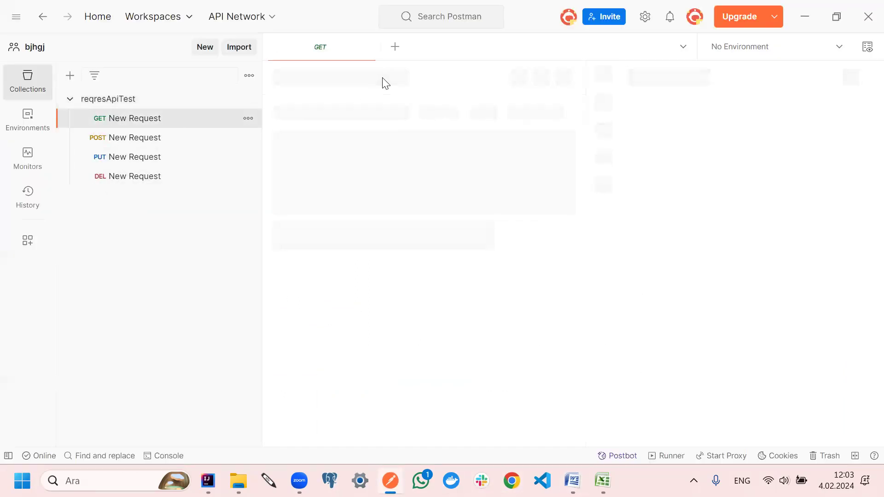
pyautogui.click(334, 113)
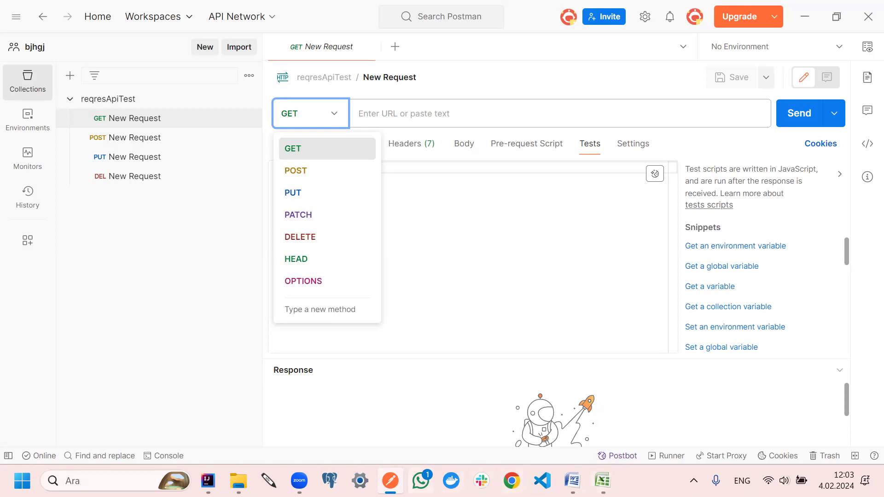
pyautogui.moveTo(390, 481)
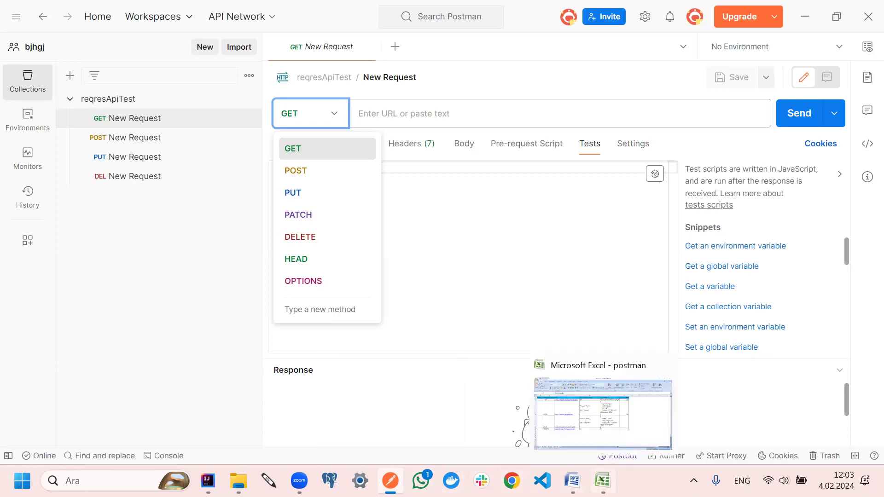
# Return to the Word notes and highlight the Get and Post definitions while reviewing them
pyautogui.click(572, 480)
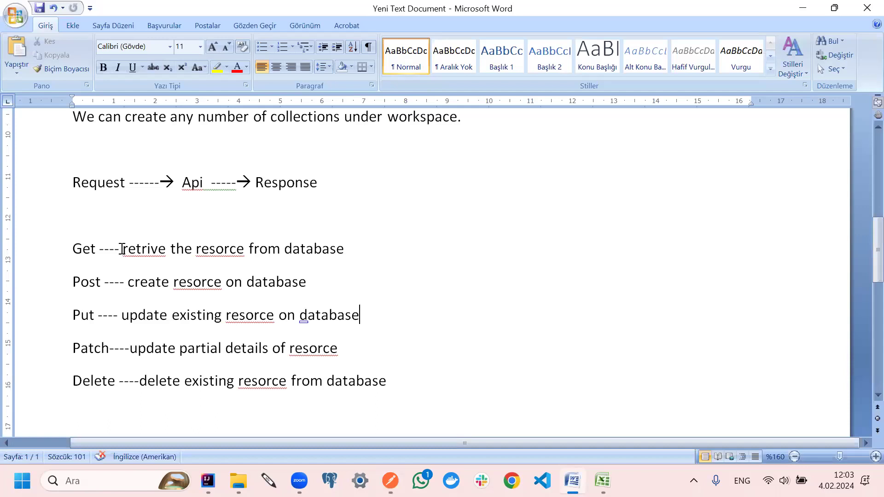
pyautogui.moveTo(69, 249); pyautogui.dragTo(335, 260)
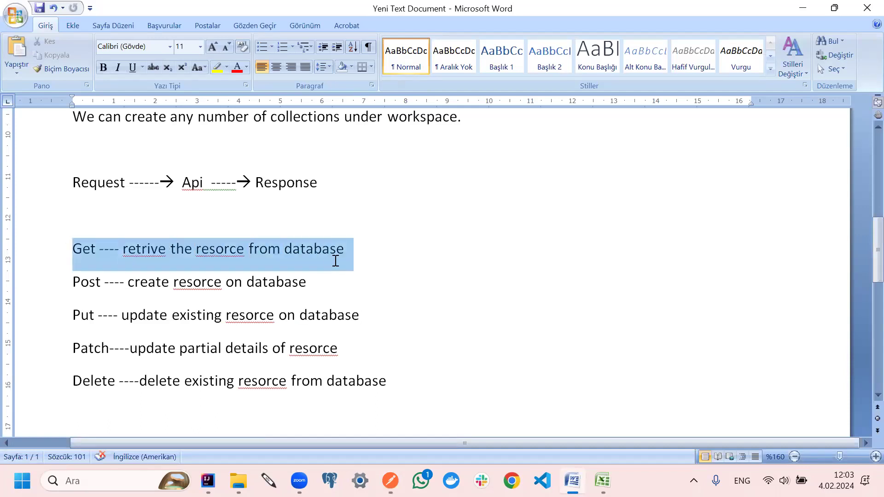
pyautogui.moveTo(336, 260); pyautogui.dragTo(346, 261)
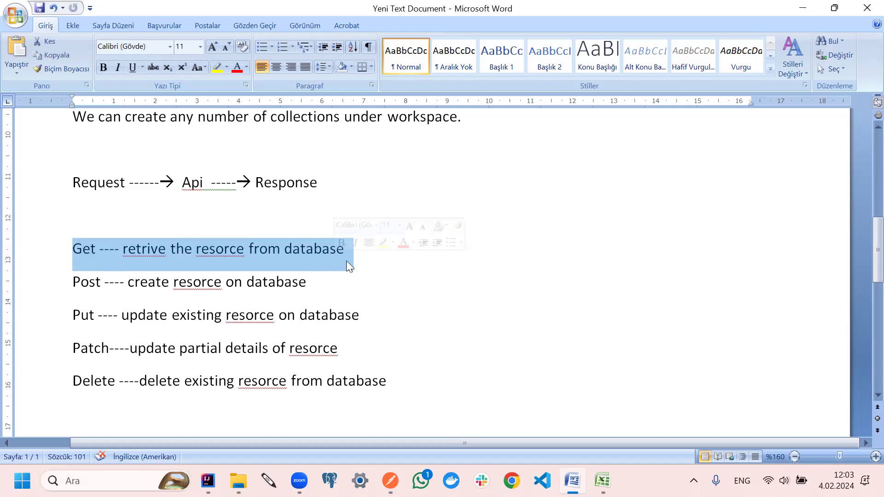
pyautogui.click(366, 288)
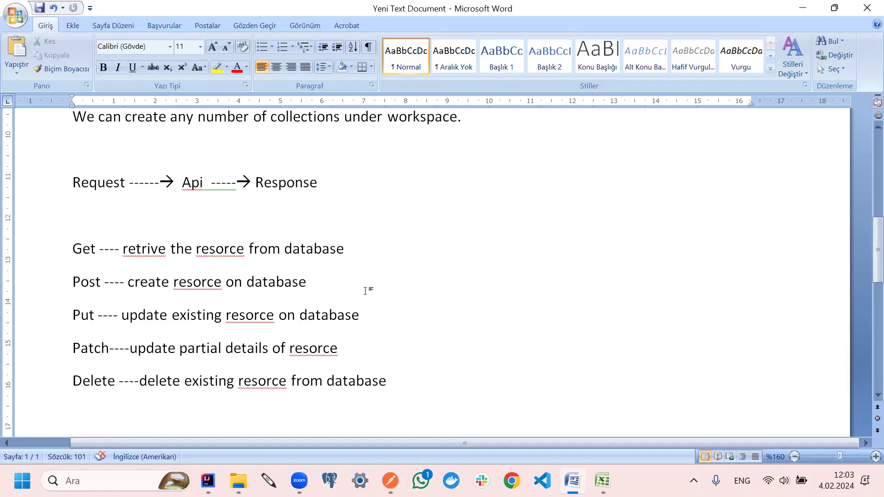
pyautogui.moveTo(340, 249); pyautogui.dragTo(51, 239)
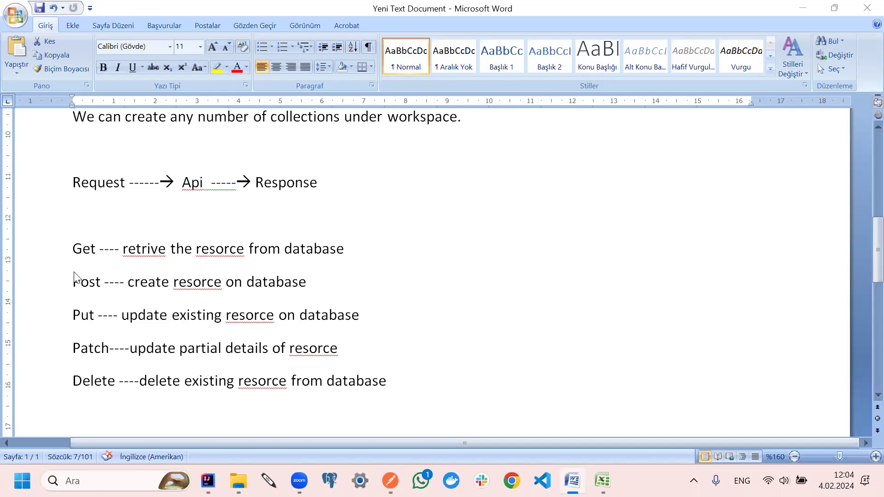
pyautogui.click(115, 283)
pyautogui.moveTo(71, 279); pyautogui.dragTo(357, 282)
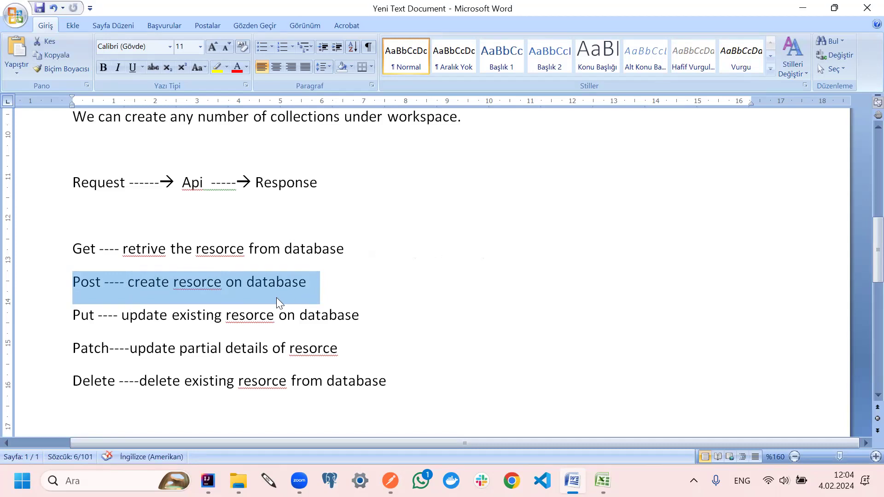
pyautogui.click(186, 288)
pyautogui.moveTo(174, 280); pyautogui.dragTo(220, 281)
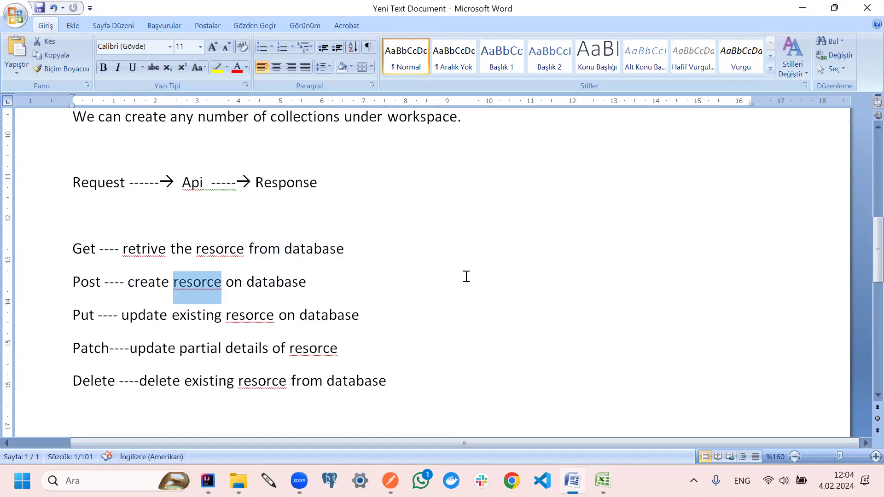
# Highlight the Put, Patch and Delete definitions one after another to review them
pyautogui.moveTo(121, 314); pyautogui.dragTo(351, 322)
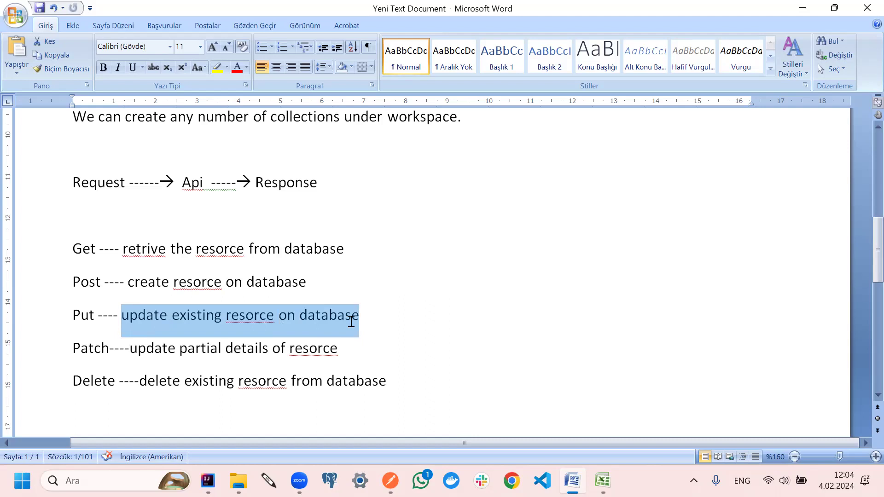
pyautogui.moveTo(351, 321); pyautogui.dragTo(346, 321)
pyautogui.moveTo(177, 349); pyautogui.dragTo(353, 360)
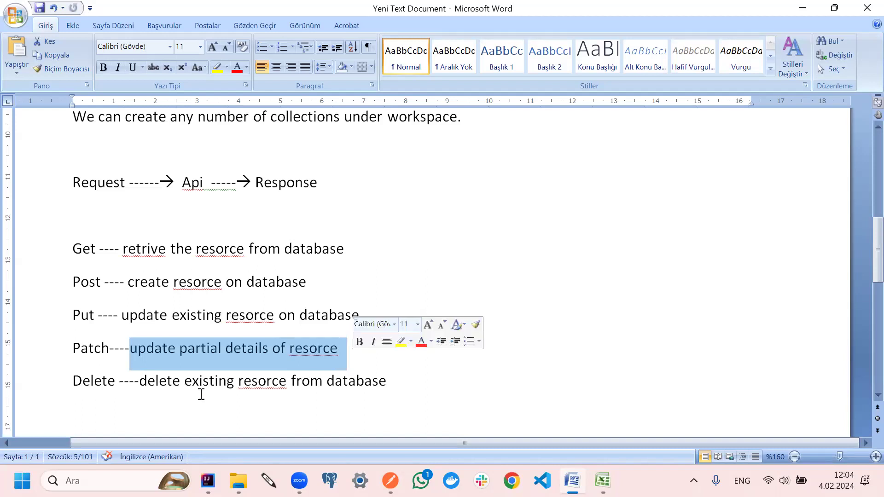
pyautogui.moveTo(139, 380); pyautogui.dragTo(407, 379)
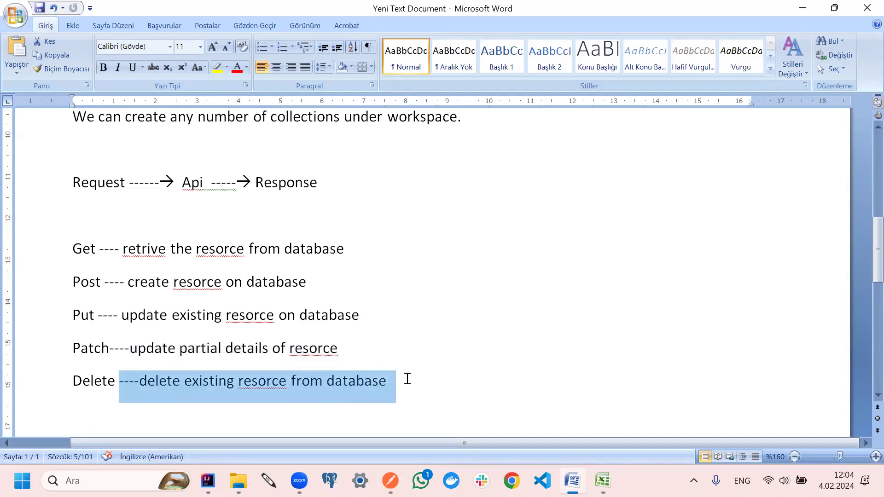
pyautogui.click(410, 409)
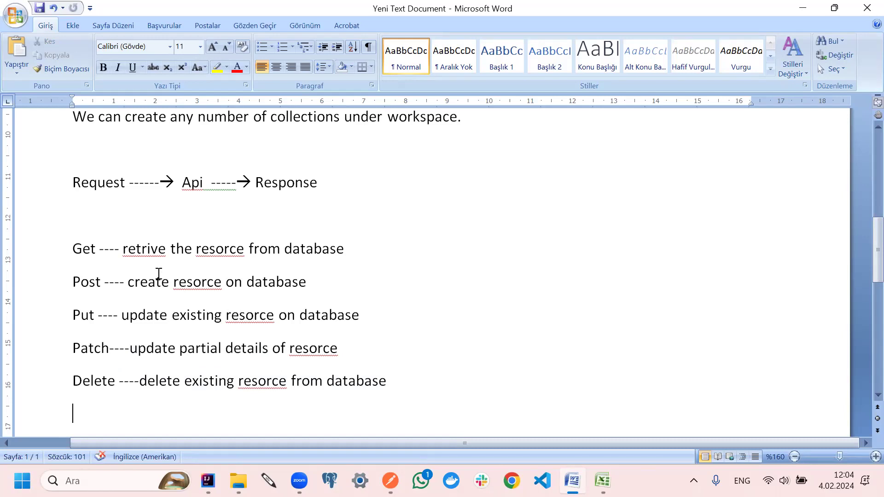
# Go over the Get, Post and Put definitions once more, highlighting each line
pyautogui.moveTo(77, 248); pyautogui.dragTo(82, 252)
pyautogui.click(71, 249)
pyautogui.moveTo(73, 246); pyautogui.dragTo(383, 243)
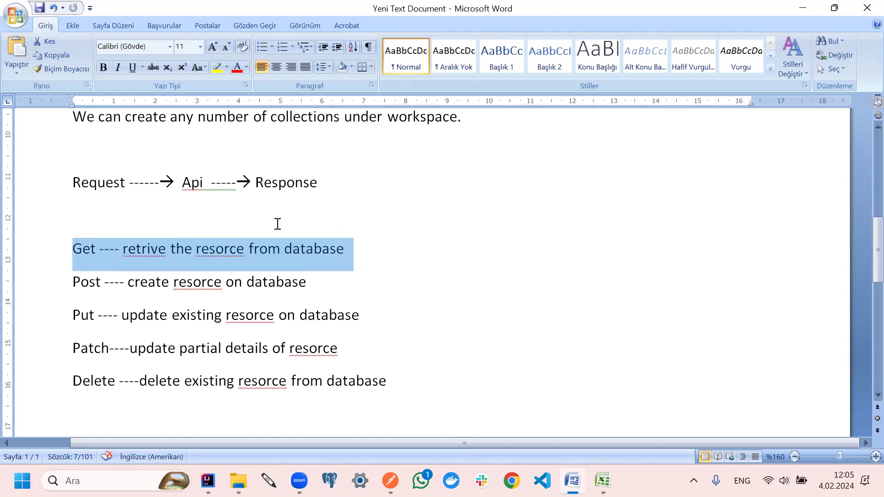
pyautogui.click(415, 236)
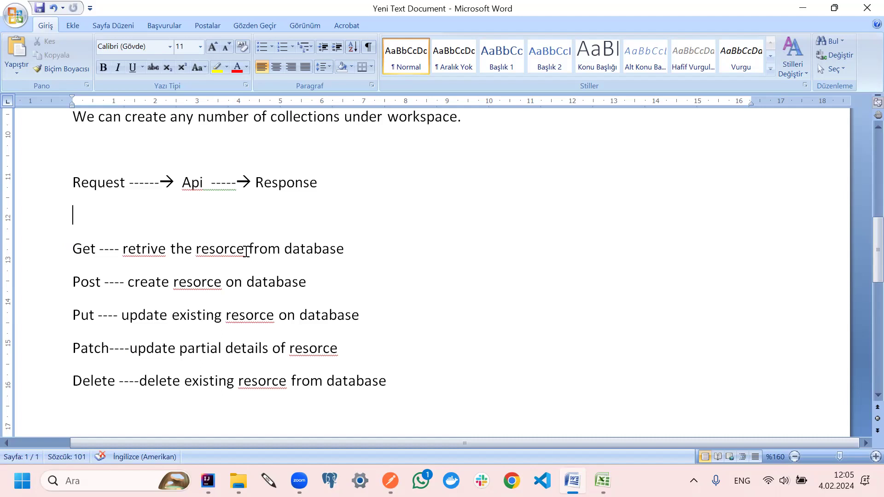
pyautogui.moveTo(123, 249); pyautogui.dragTo(343, 261)
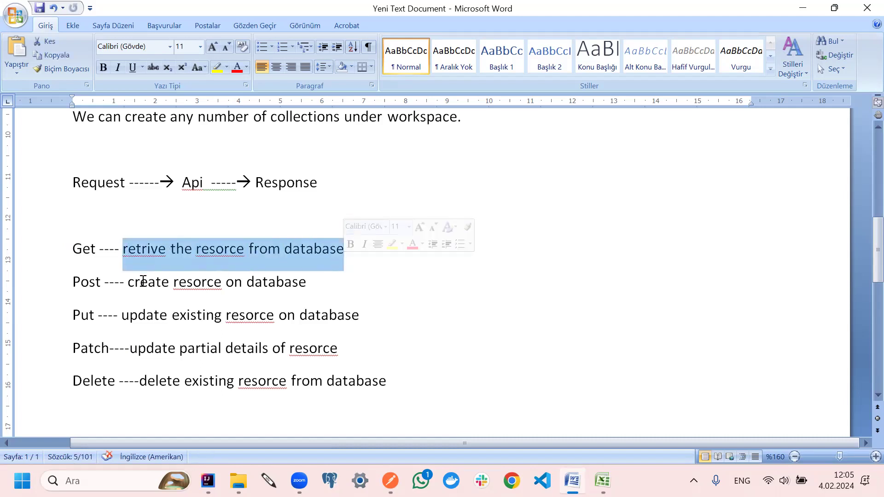
pyautogui.moveTo(122, 282); pyautogui.dragTo(331, 285)
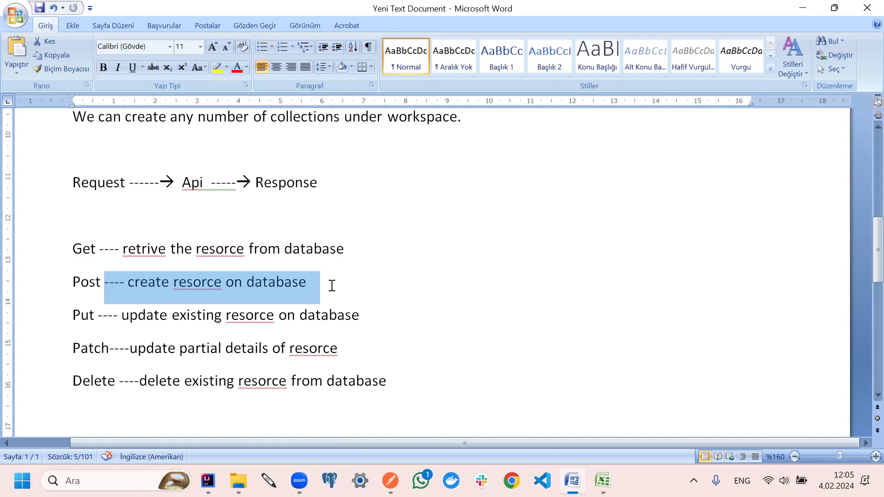
pyautogui.moveTo(122, 315); pyautogui.dragTo(367, 315)
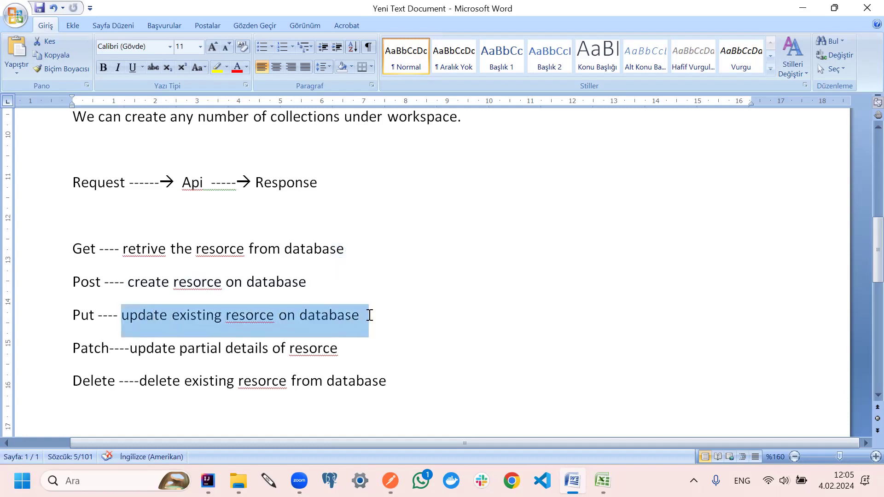
pyautogui.click(423, 321)
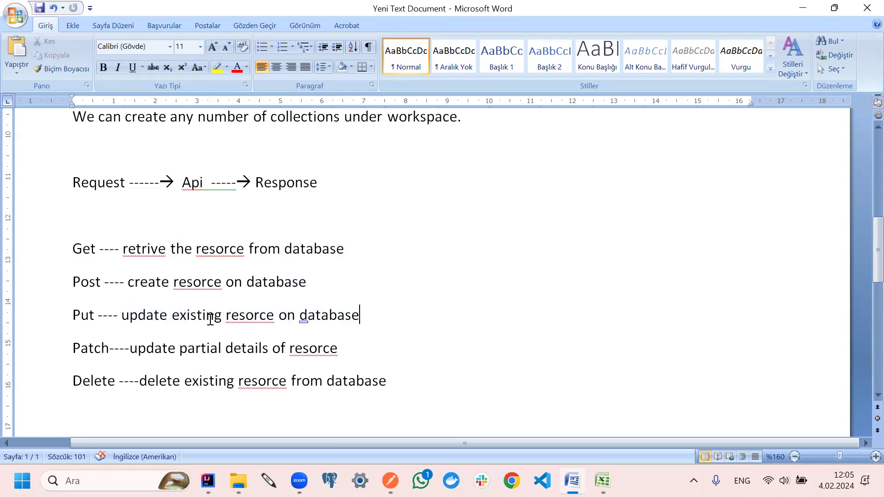
pyautogui.moveTo(124, 314); pyautogui.dragTo(389, 318)
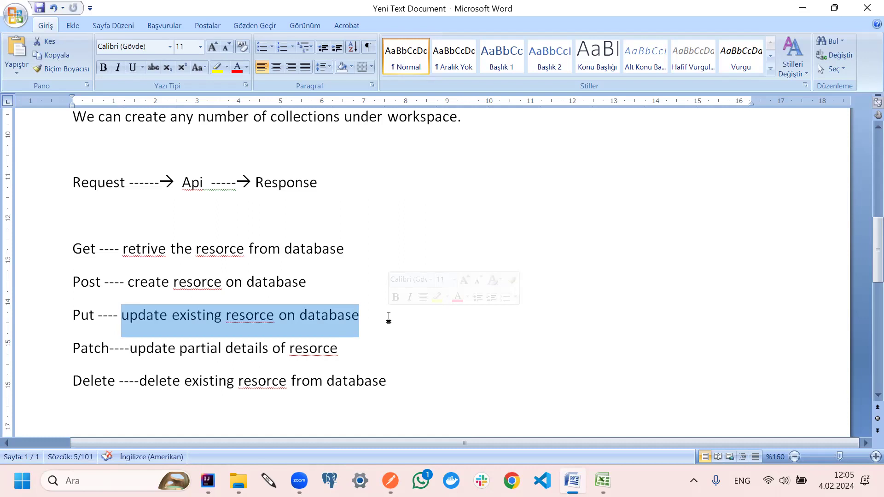
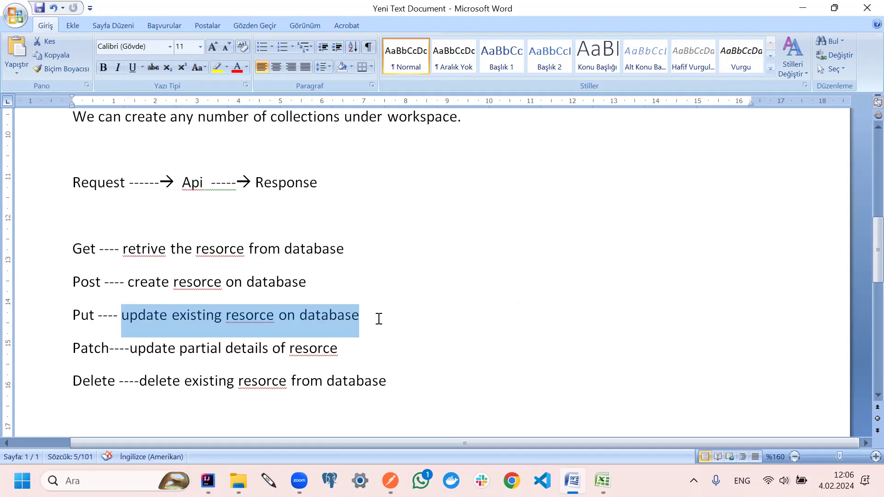
# Compare the Put and Patch lines by highlighting them alternately, and finish with the Delete line
pyautogui.moveTo(125, 349); pyautogui.dragTo(348, 348)
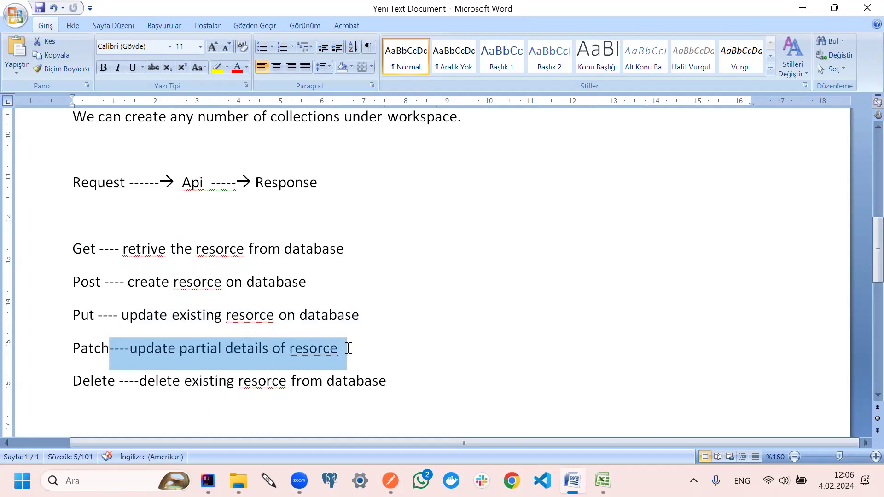
pyautogui.moveTo(95, 313); pyautogui.dragTo(350, 324)
pyautogui.moveTo(95, 346); pyautogui.dragTo(333, 341)
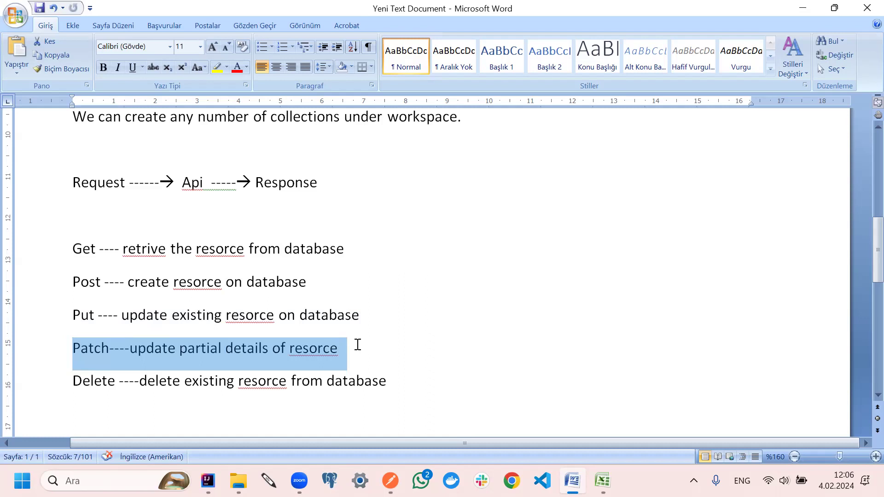
pyautogui.moveTo(77, 314); pyautogui.dragTo(327, 329)
pyautogui.moveTo(69, 347); pyautogui.dragTo(368, 364)
pyautogui.moveTo(59, 386); pyautogui.dragTo(414, 382)
# Place the text cursor on an empty line below the Delete definition in the notes
pyautogui.scroll(-5, 414, 313)
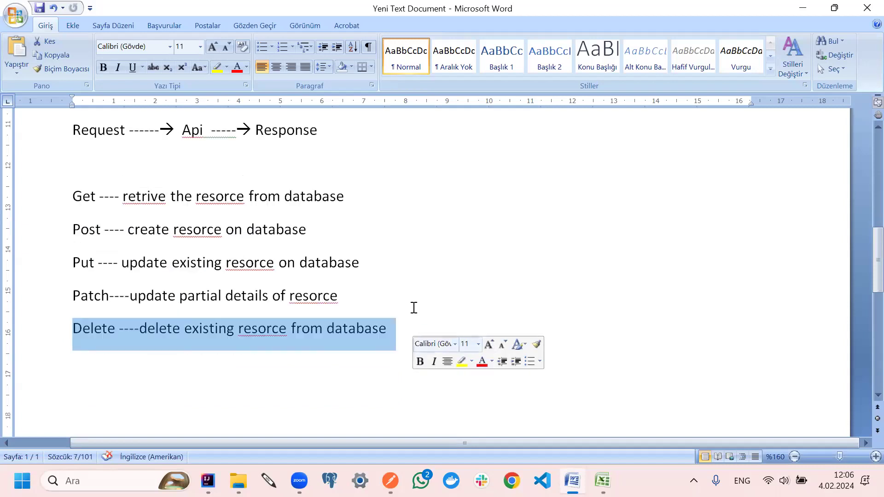
pyautogui.scroll(-5, 393, 317)
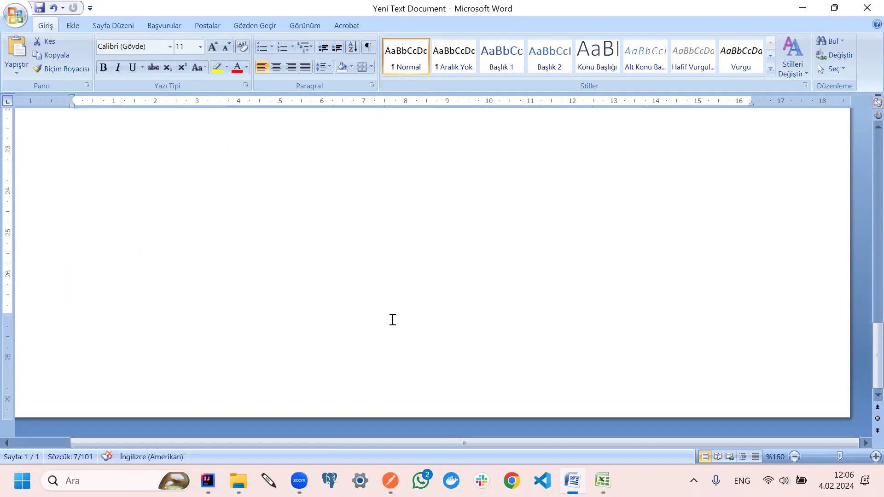
pyautogui.scroll(10, 393, 319)
pyautogui.scroll(-3, 408, 296)
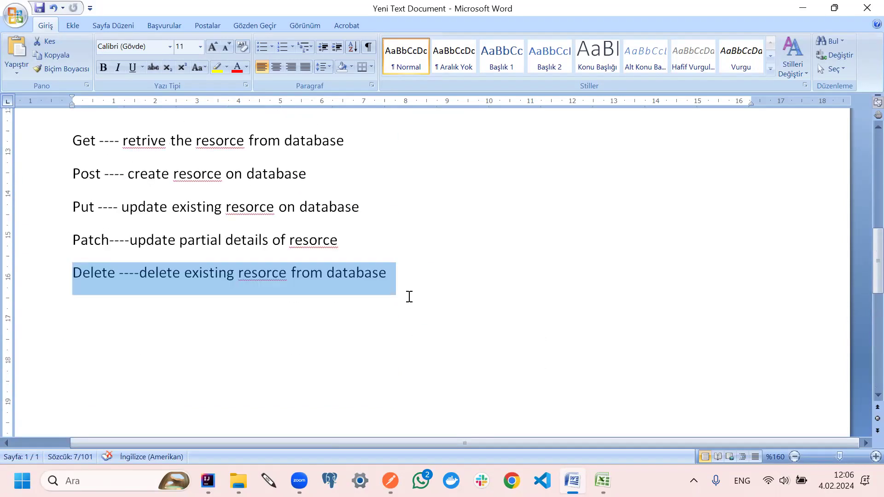
pyautogui.click(319, 313)
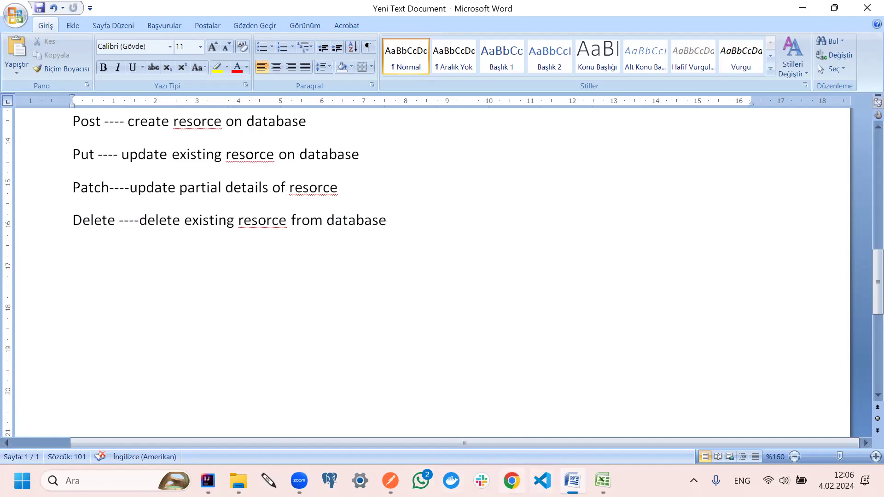
pyautogui.click(573, 480)
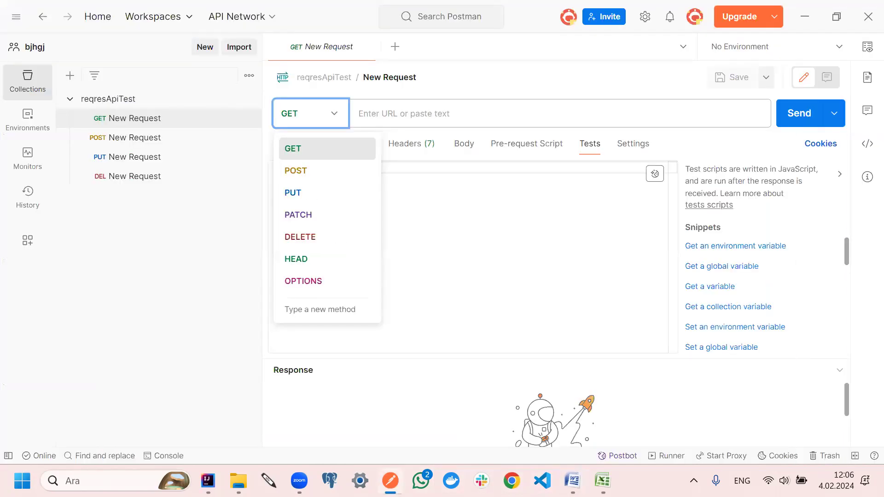
pyautogui.click(573, 481)
pyautogui.click(602, 481)
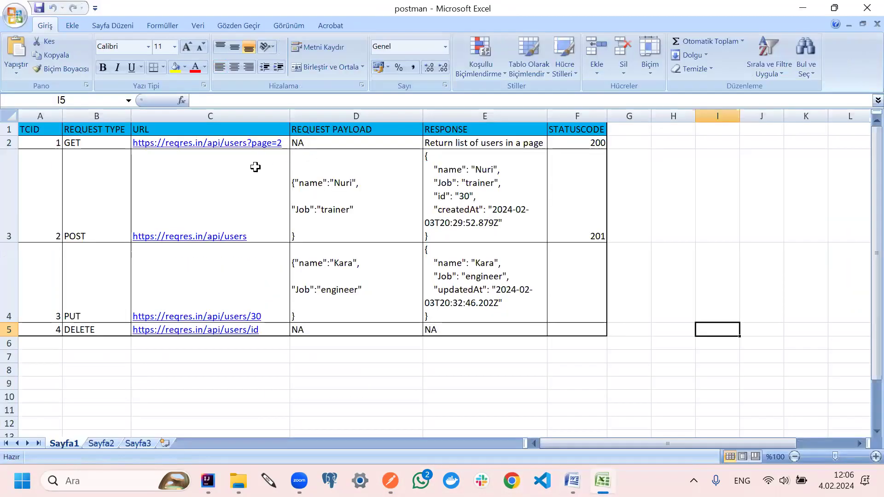
pyautogui.doubleClick(286, 142)
pyautogui.moveTo(177, 133); pyautogui.dragTo(132, 126)
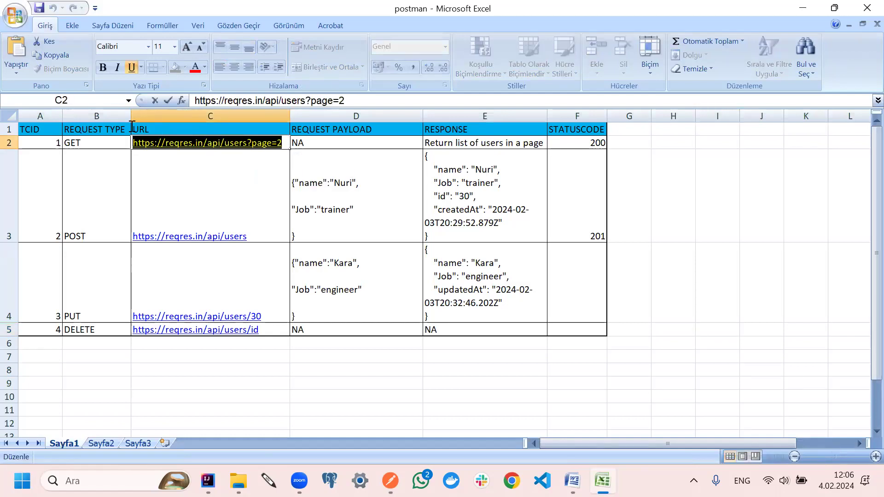
pyautogui.rightClick(152, 146)
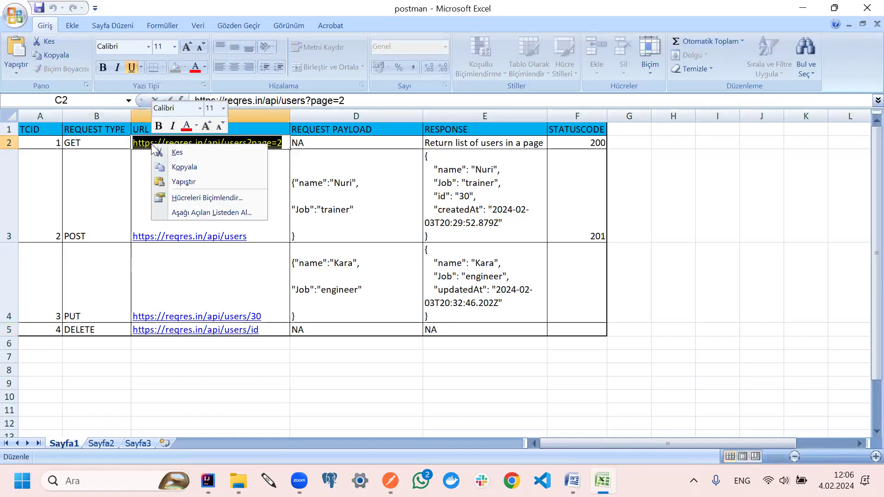
pyautogui.click(189, 166)
pyautogui.hotkey('alt', 'Tab')
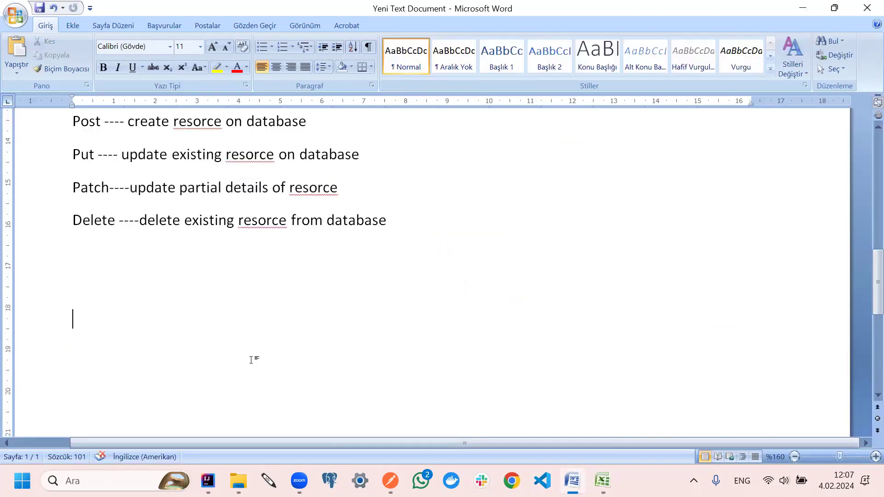
pyautogui.hotkey('ctrl', 'v')
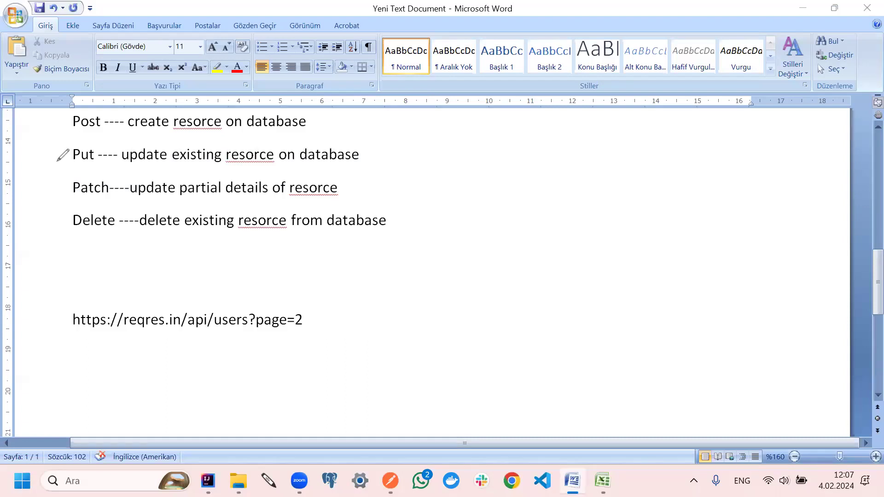
# Draw a red brace under the pasted address, label it URL, and mark the https part above it
pyautogui.moveTo(62, 331)
pyautogui.mouseDown()
pyautogui.moveTo(224, 355)
pyautogui.moveTo(296, 328)
pyautogui.mouseUp()
pyautogui.moveTo(154, 368)
pyautogui.mouseDown()
pyautogui.moveTo(165, 368)
pyautogui.moveTo(170, 382)
pyautogui.moveTo(175, 373)
pyautogui.moveTo(191, 381)
pyautogui.mouseUp()
pyautogui.moveTo(61, 313)
pyautogui.mouseDown()
pyautogui.moveTo(113, 306)
pyautogui.moveTo(99, 297)
pyautogui.moveTo(90, 307)
pyautogui.moveTo(113, 305)
pyautogui.mouseUp()
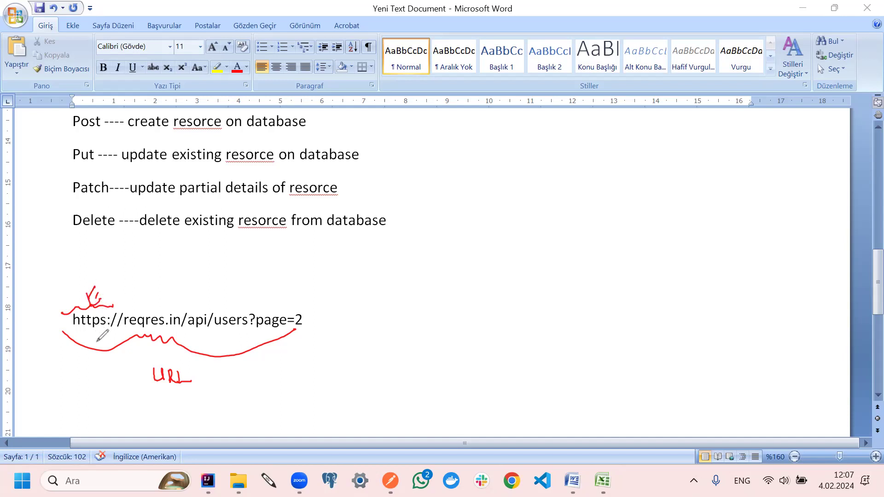
# Circle reqres.in in red and handwrite the labels base url, Domain and host above it, circling host
pyautogui.moveTo(120, 307)
pyautogui.mouseDown()
pyautogui.moveTo(189, 306)
pyautogui.moveTo(185, 324)
pyautogui.mouseUp()
pyautogui.moveTo(130, 259)
pyautogui.mouseDown()
pyautogui.moveTo(137, 271)
pyautogui.moveTo(187, 259)
pyautogui.mouseUp()
pyautogui.moveTo(190, 252); pyautogui.dragTo(193, 265)
pyautogui.moveTo(130, 232); pyautogui.dragTo(130, 245)
pyautogui.moveTo(135, 231)
pyautogui.mouseDown()
pyautogui.moveTo(136, 243)
pyautogui.moveTo(178, 244)
pyautogui.mouseUp()
pyautogui.moveTo(183, 236)
pyautogui.mouseDown()
pyautogui.moveTo(182, 244)
pyautogui.moveTo(194, 238)
pyautogui.mouseUp()
pyautogui.moveTo(128, 215); pyautogui.dragTo(146, 226)
pyautogui.moveTo(143, 213)
pyautogui.mouseDown()
pyautogui.moveTo(146, 225)
pyautogui.moveTo(156, 214)
pyautogui.mouseUp()
pyautogui.moveTo(153, 212); pyautogui.dragTo(158, 225)
pyautogui.moveTo(157, 219)
pyautogui.mouseDown()
pyautogui.moveTo(166, 217)
pyautogui.moveTo(120, 217)
pyautogui.moveTo(154, 240)
pyautogui.mouseUp()
pyautogui.moveTo(121, 297)
pyautogui.mouseDown()
pyautogui.moveTo(119, 318)
pyautogui.moveTo(152, 334)
pyautogui.moveTo(190, 312)
pyautogui.moveTo(141, 294)
pyautogui.moveTo(118, 304)
pyautogui.mouseUp()
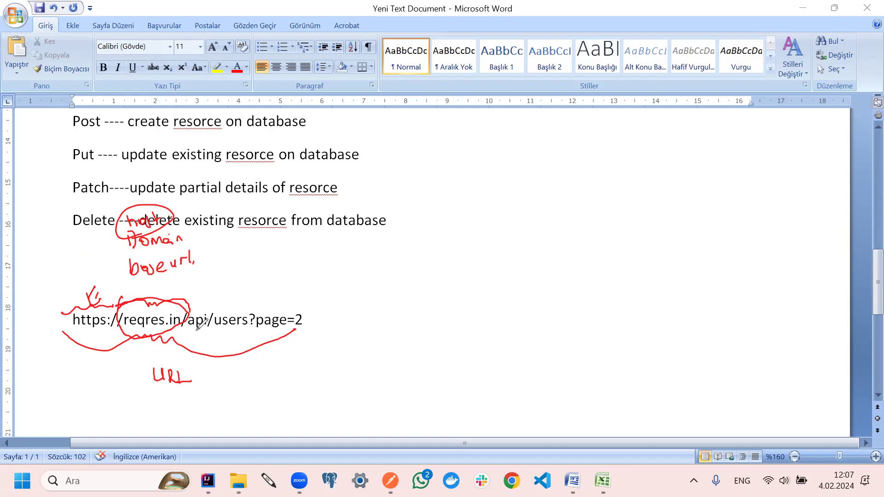
# Mark the reqres.in, api and users parts of the URL in green and circle the base url note
pyautogui.moveTo(117, 333)
pyautogui.mouseDown()
pyautogui.moveTo(178, 334)
pyautogui.moveTo(122, 340)
pyautogui.mouseUp()
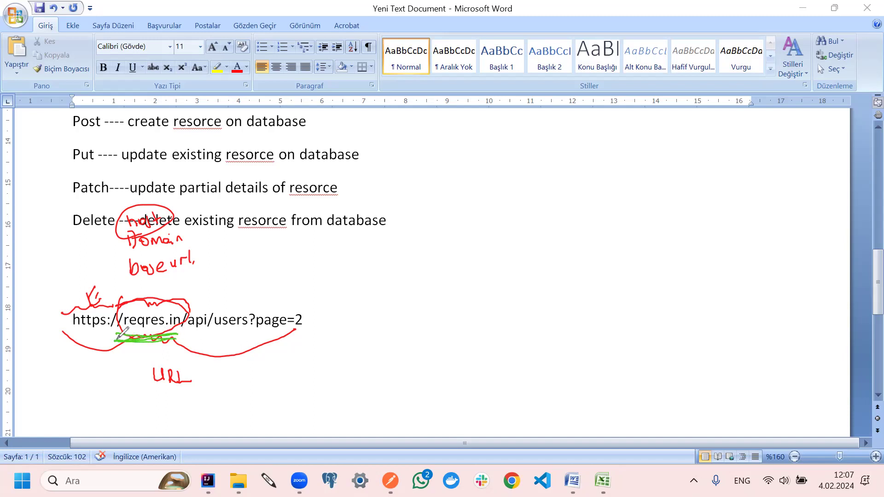
pyautogui.moveTo(184, 332); pyautogui.dragTo(237, 329)
pyautogui.moveTo(119, 308)
pyautogui.mouseDown()
pyautogui.moveTo(182, 302)
pyautogui.moveTo(138, 247)
pyautogui.moveTo(148, 278)
pyautogui.mouseUp()
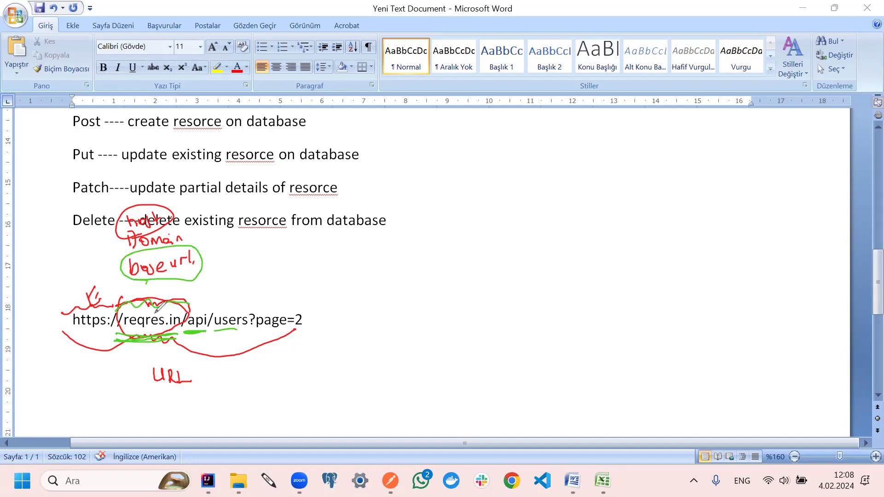
pyautogui.moveTo(186, 311)
pyautogui.mouseDown()
pyautogui.moveTo(182, 329)
pyautogui.moveTo(240, 328)
pyautogui.mouseUp()
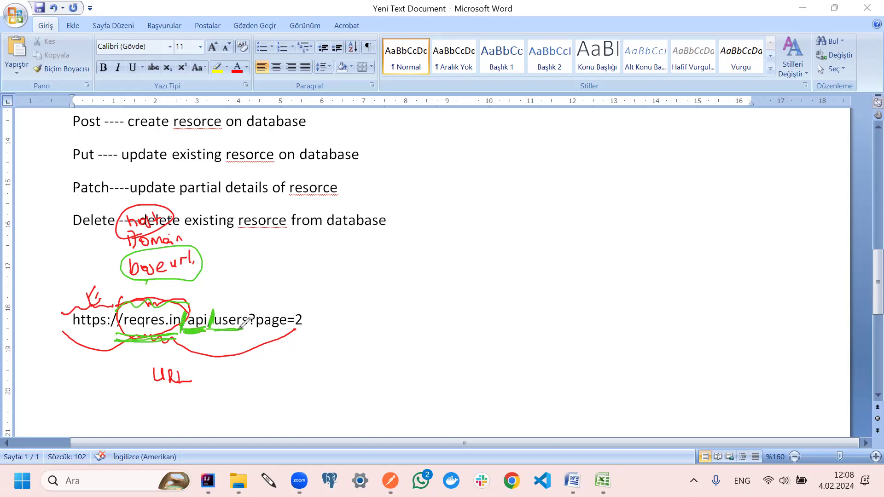
pyautogui.moveTo(189, 307); pyautogui.dragTo(259, 303)
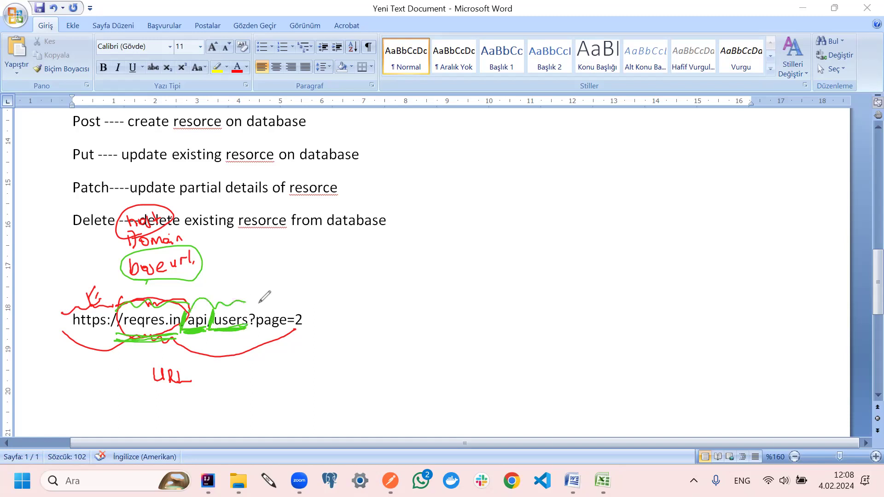
# Handwrite "path Param" above the URL's path, bracket ?page=2, and label it "query param" below
pyautogui.moveTo(215, 264)
pyautogui.mouseDown()
pyautogui.moveTo(215, 284)
pyautogui.moveTo(227, 272)
pyautogui.moveTo(297, 264)
pyautogui.mouseUp()
pyautogui.click(300, 263)
pyautogui.moveTo(253, 323)
pyautogui.mouseDown()
pyautogui.moveTo(262, 341)
pyautogui.moveTo(308, 317)
pyautogui.moveTo(282, 360)
pyautogui.moveTo(290, 359)
pyautogui.moveTo(283, 395)
pyautogui.moveTo(317, 371)
pyautogui.moveTo(324, 389)
pyautogui.moveTo(369, 366)
pyautogui.mouseUp()
pyautogui.click(312, 378)
pyautogui.moveTo(371, 368); pyautogui.dragTo(389, 365)
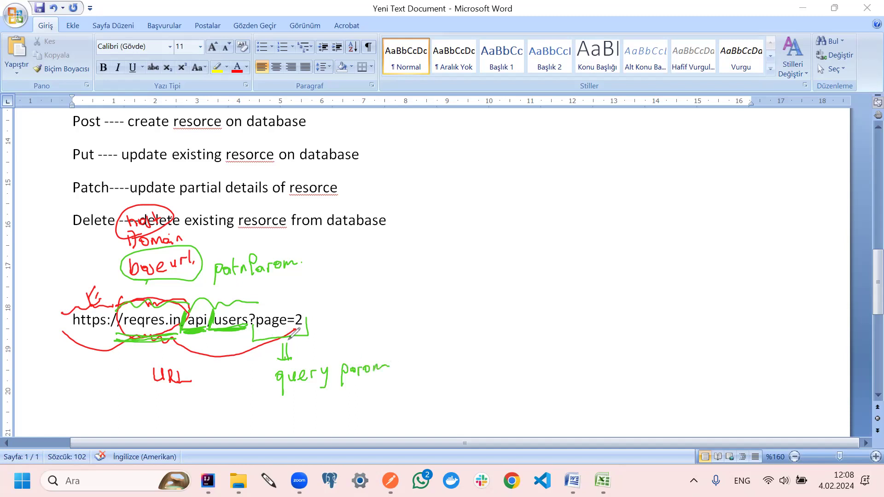
# Circle the URL note and https, underline both parameter labels, and clear all annotations from the screen
pyautogui.moveTo(158, 390)
pyautogui.mouseDown()
pyautogui.moveTo(176, 395)
pyautogui.moveTo(198, 381)
pyautogui.mouseUp()
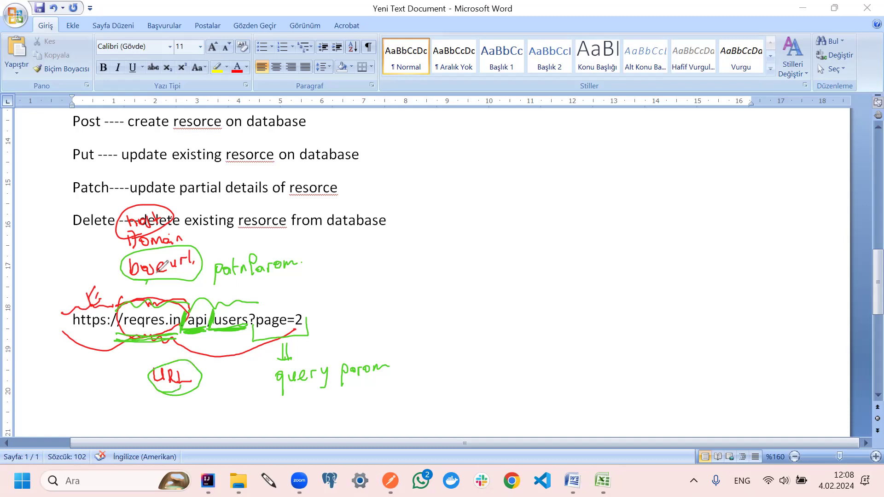
pyautogui.moveTo(95, 295)
pyautogui.mouseDown()
pyautogui.moveTo(63, 323)
pyautogui.moveTo(74, 304)
pyautogui.mouseUp()
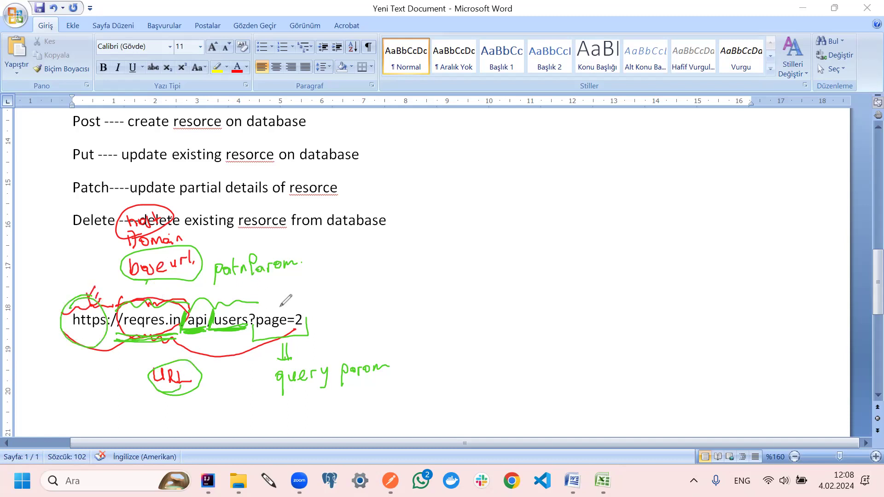
pyautogui.moveTo(282, 383); pyautogui.dragTo(384, 378)
pyautogui.moveTo(213, 288); pyautogui.dragTo(301, 281)
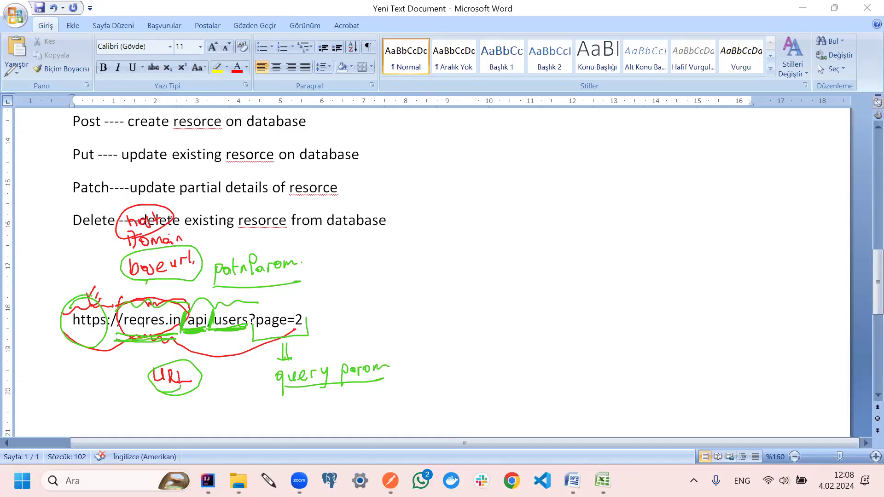
pyautogui.press('Escape')
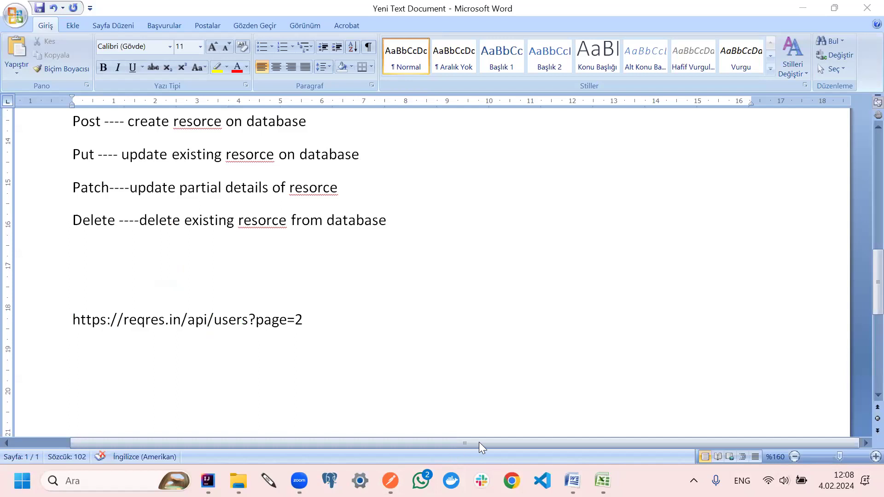
pyautogui.click(602, 480)
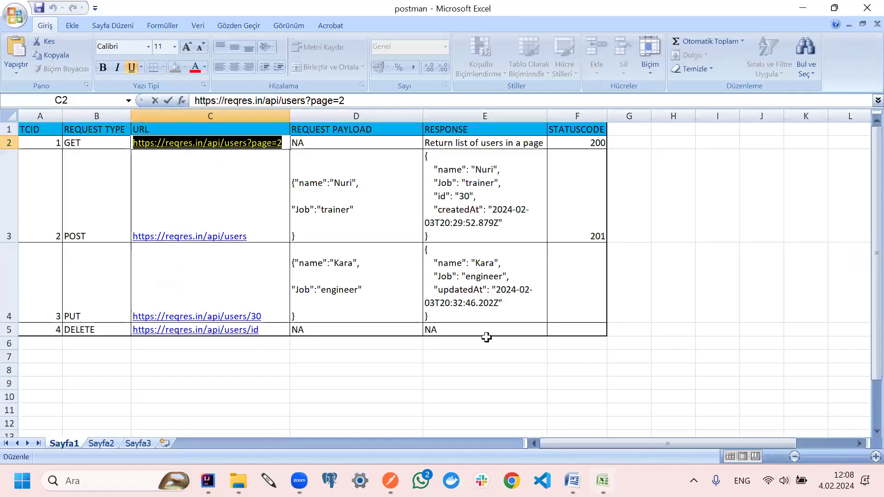
pyautogui.click(235, 165)
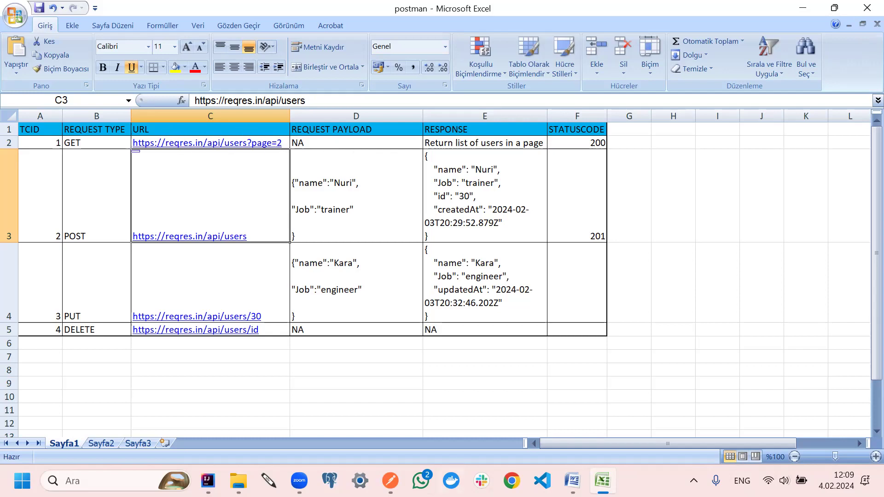
pyautogui.click(390, 481)
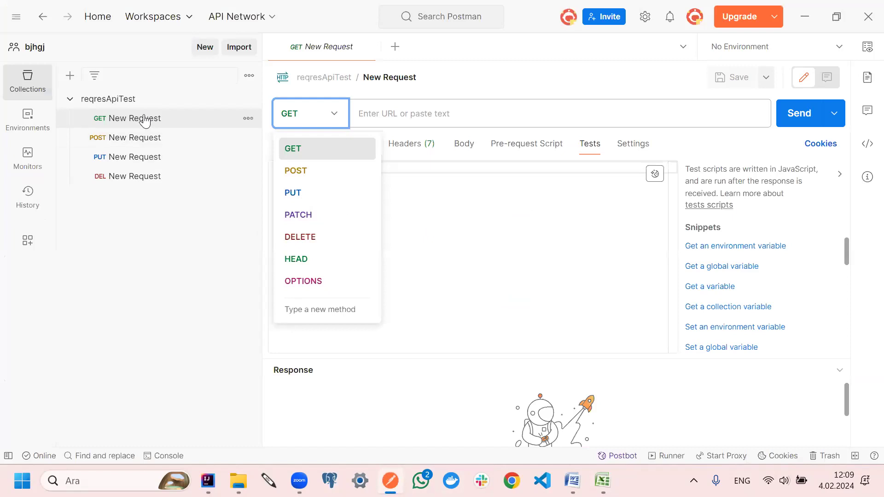
pyautogui.click(409, 131)
pyautogui.click(405, 113)
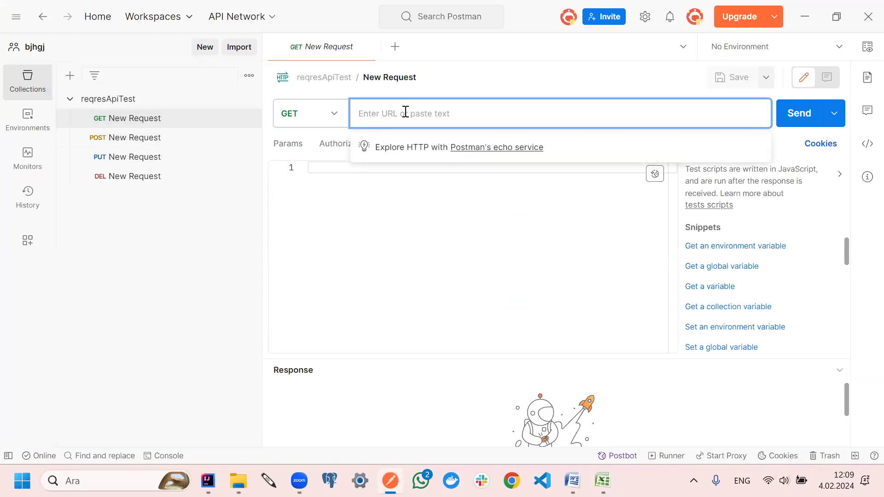
pyautogui.hotkey('ctrl', 'v')
pyautogui.click(479, 201)
pyautogui.click(515, 112)
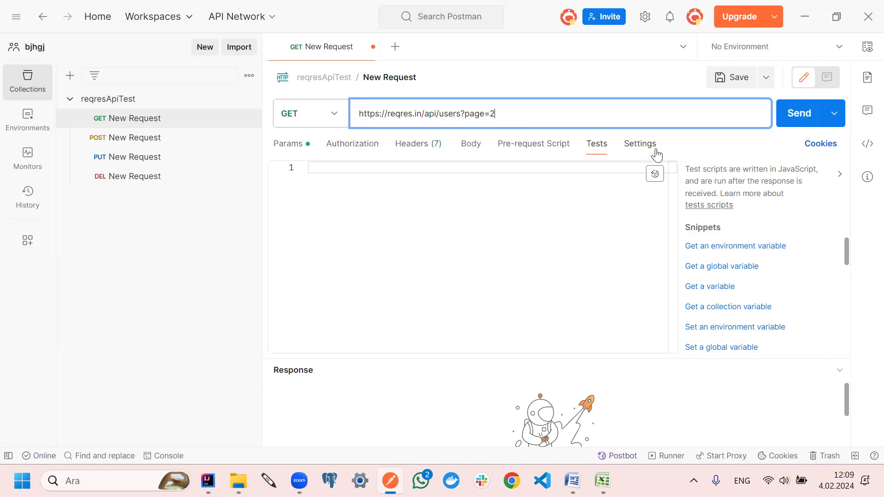
# Show the query parameters of the GET request and compare them with its URL
pyautogui.moveTo(497, 119); pyautogui.dragTo(347, 113)
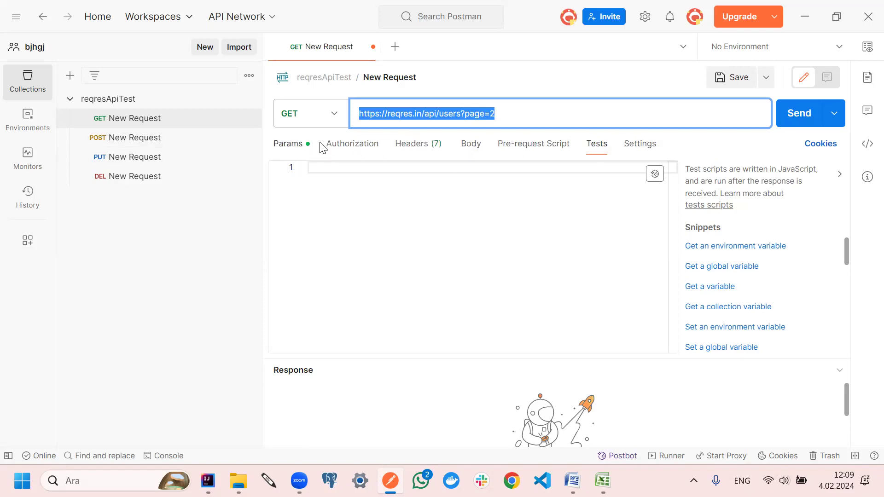
pyautogui.click(286, 146)
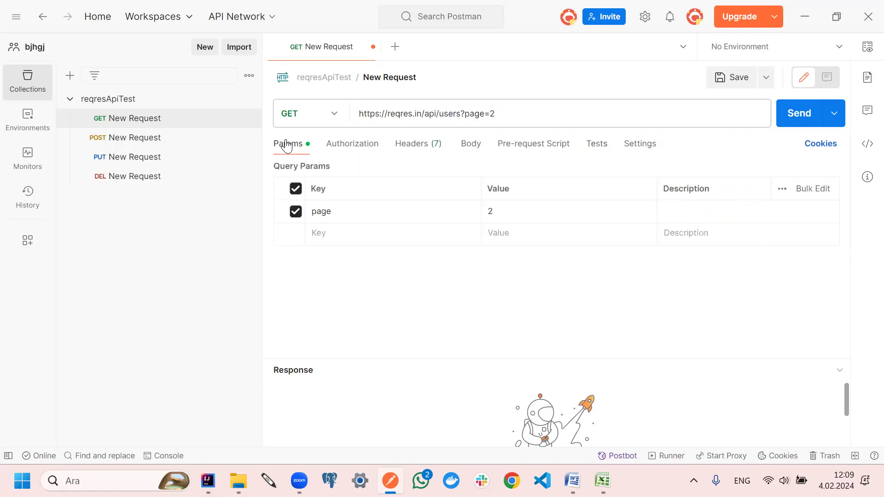
pyautogui.click(463, 114)
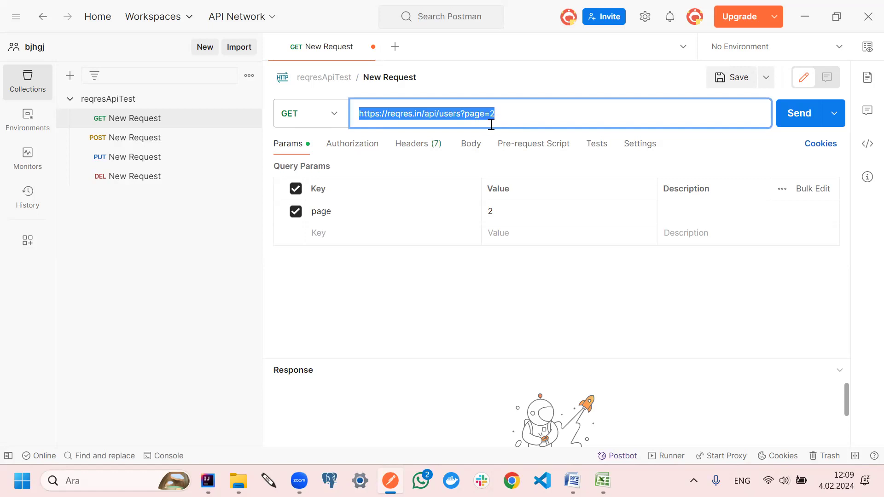
# Switch to the Word document, highlight the page=2 part of the reqres.in URL, and return to Postman
pyautogui.hotkey('alt', 'Tab')
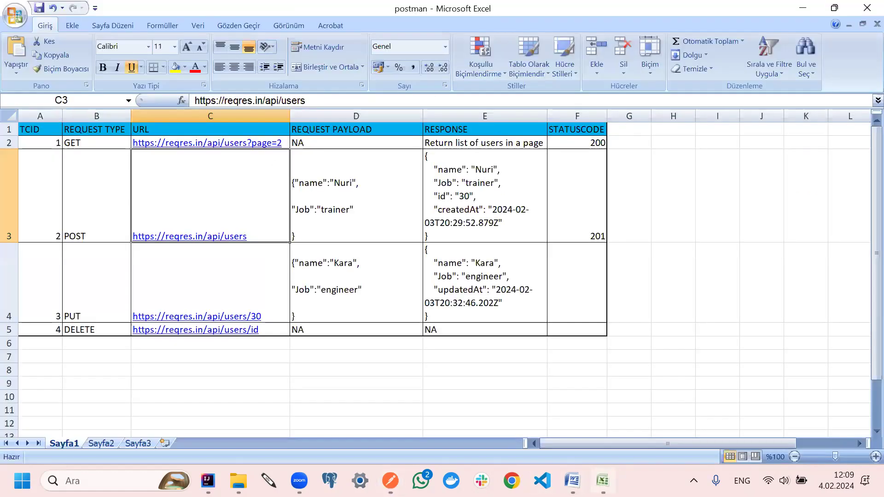
pyautogui.hotkey('alt', 'Tab')
pyautogui.hotkey('alt', 'Tab')
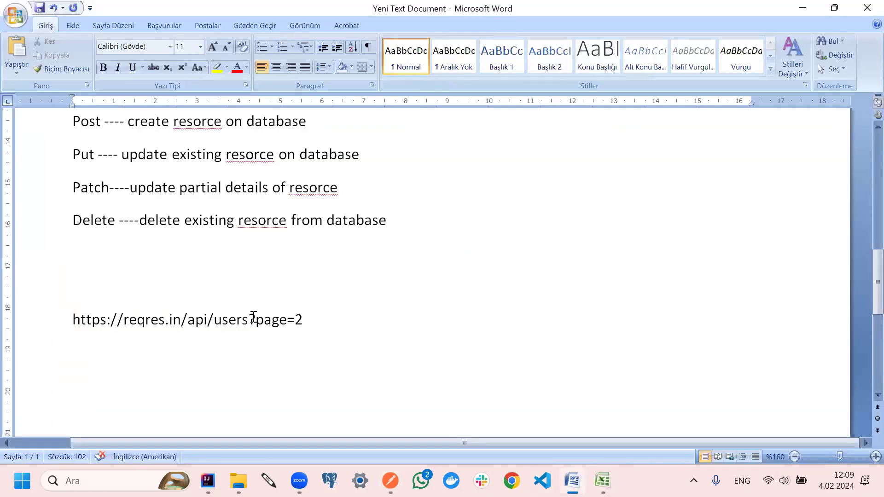
pyautogui.moveTo(266, 322); pyautogui.dragTo(312, 323)
pyautogui.hotkey('ctrl', 'c')
pyautogui.hotkey('alt', 'Tab')
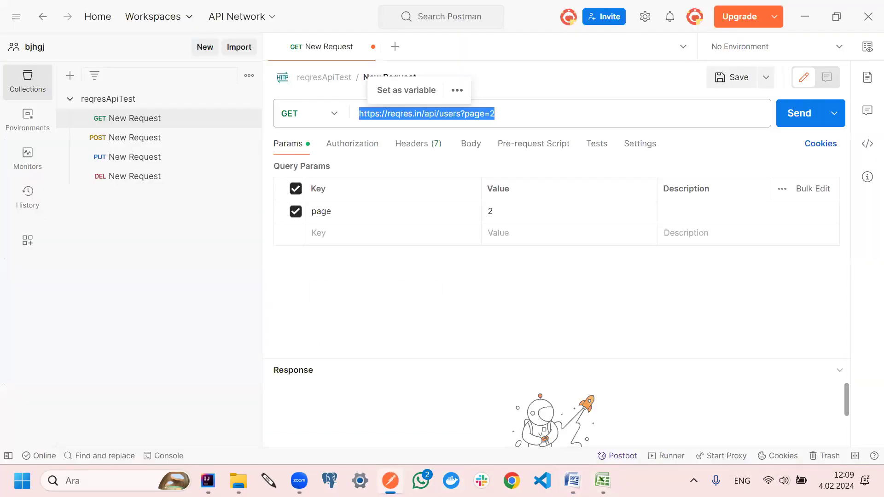
# Match the page=2 portion of the request URL against the key and value of its query parameter
pyautogui.click(291, 146)
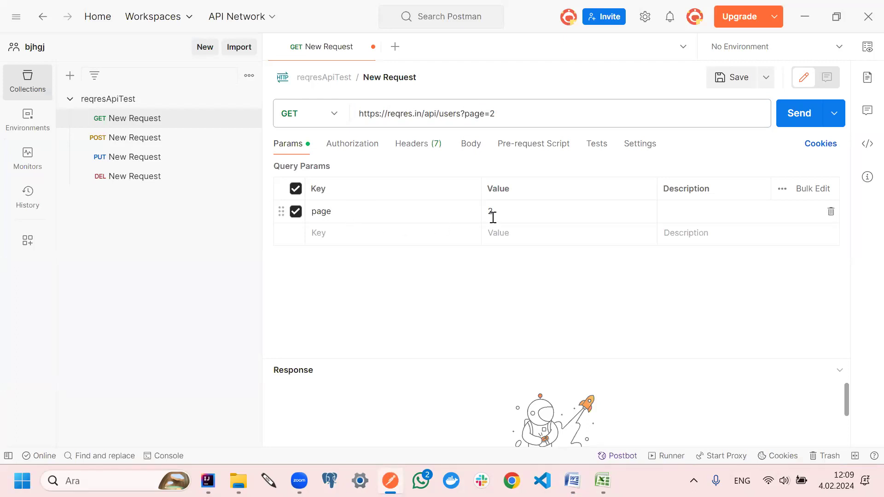
pyautogui.tripleClick(464, 113)
pyautogui.moveTo(464, 113)
pyautogui.mouseDown()
pyautogui.moveTo(500, 117)
pyautogui.moveTo(469, 118)
pyautogui.mouseUp()
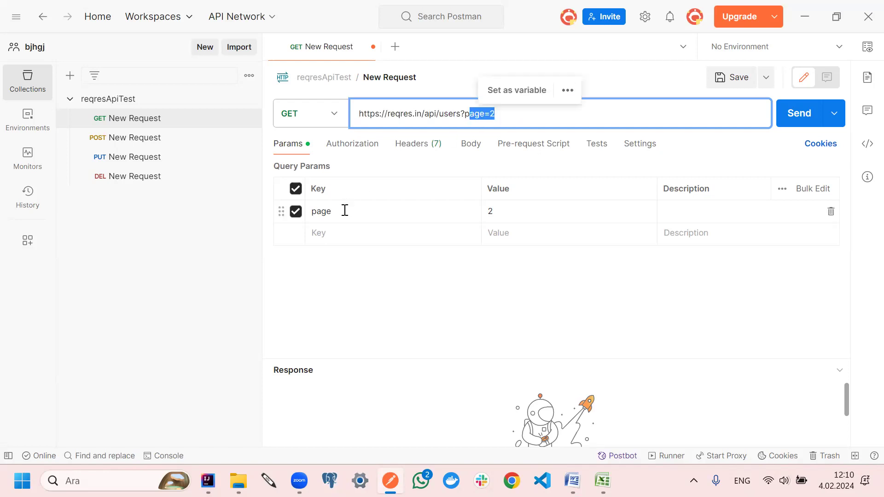
pyautogui.click(345, 210)
pyautogui.click(509, 217)
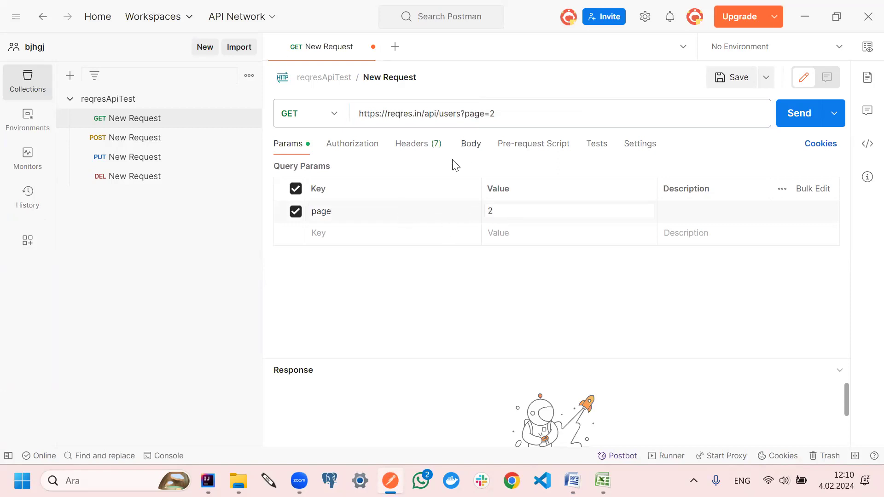
# Add a second query parameter with the key name and a person's first name as its value
pyautogui.click(299, 238)
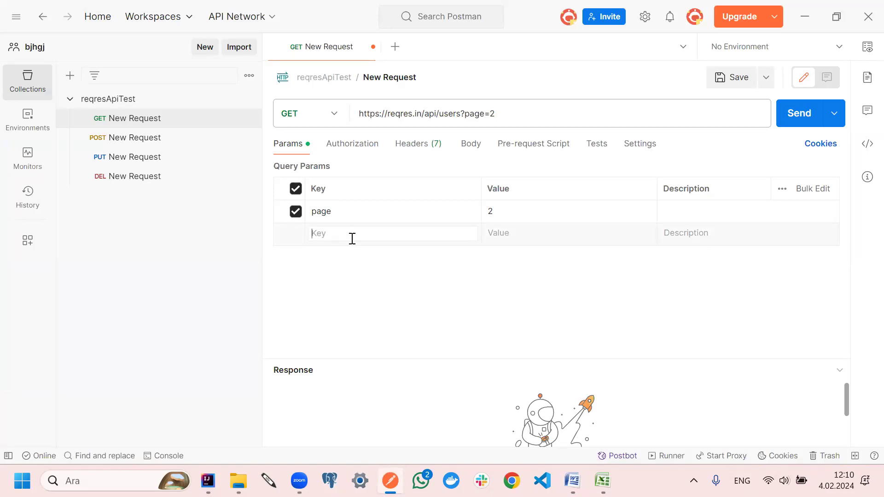
pyautogui.write('name')
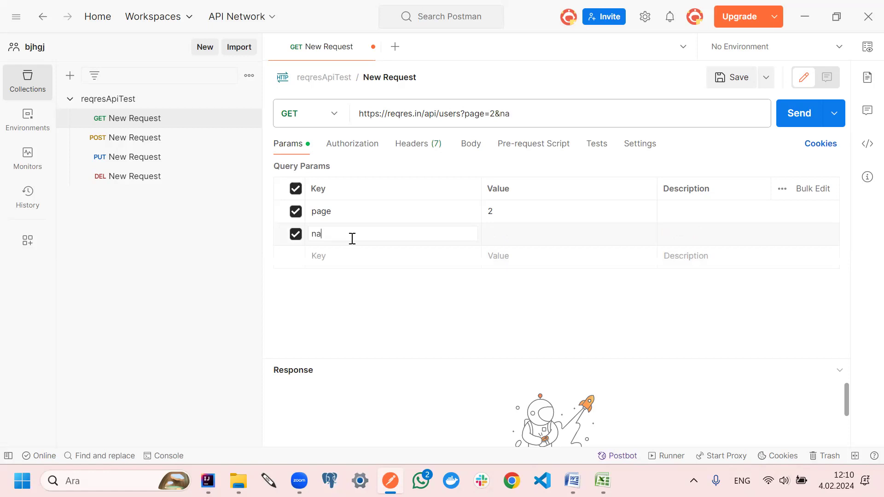
pyautogui.click(501, 230)
pyautogui.write('nuri')
pyautogui.moveTo(518, 233); pyautogui.dragTo(463, 237)
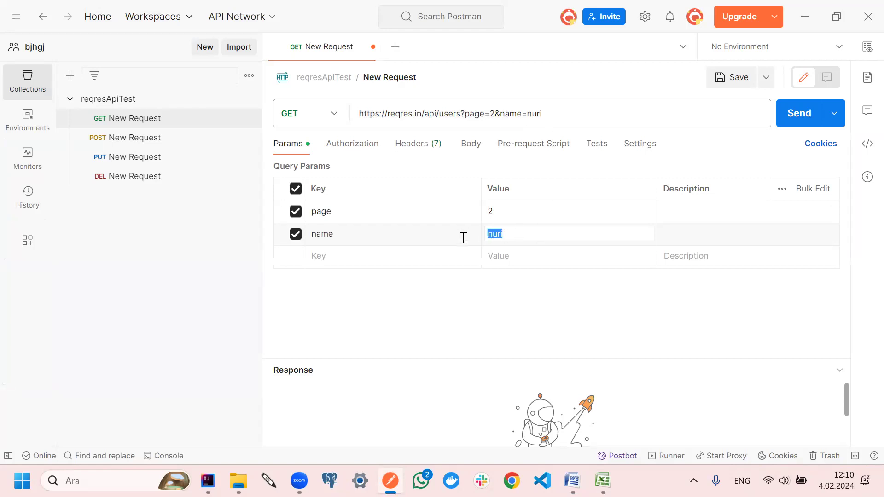
# Clear the second query parameter's value and key and exclude its row from the request
pyautogui.press('BackSpace')
pyautogui.click(350, 235)
pyautogui.press('BackSpace')
pyautogui.press('BackSpace')
pyautogui.press('BackSpace')
pyautogui.press('BackSpace')
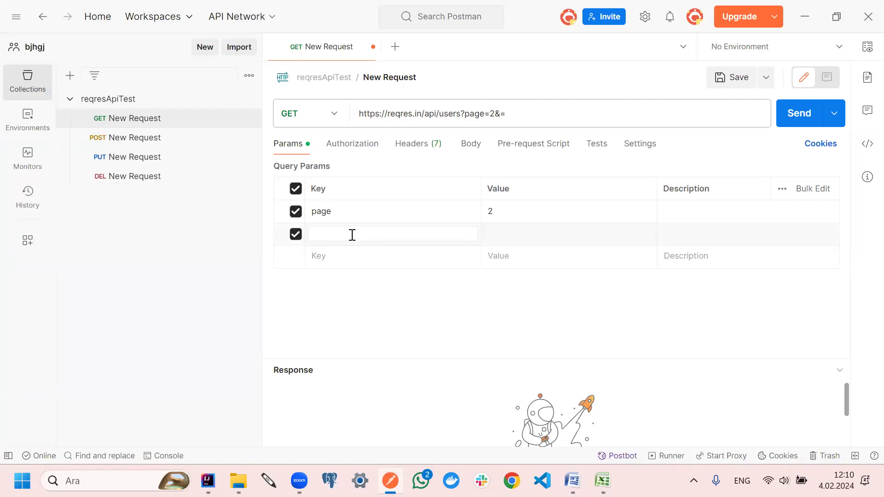
pyautogui.click(296, 235)
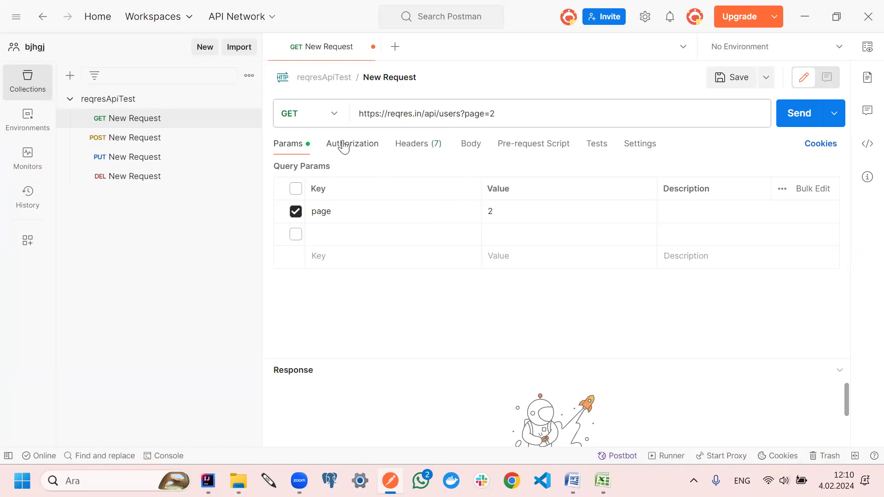
# Review the GET request's authorization settings and its automatically generated headers
pyautogui.click(532, 110)
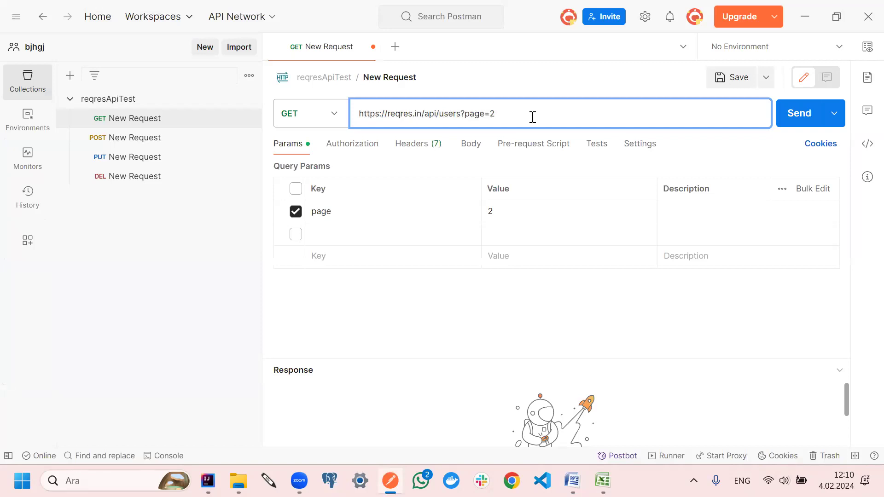
pyautogui.click(352, 152)
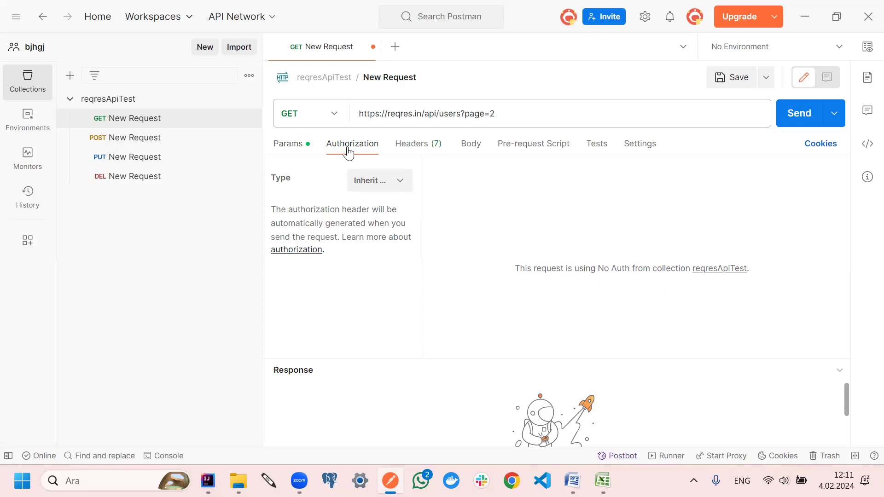
pyautogui.click(423, 151)
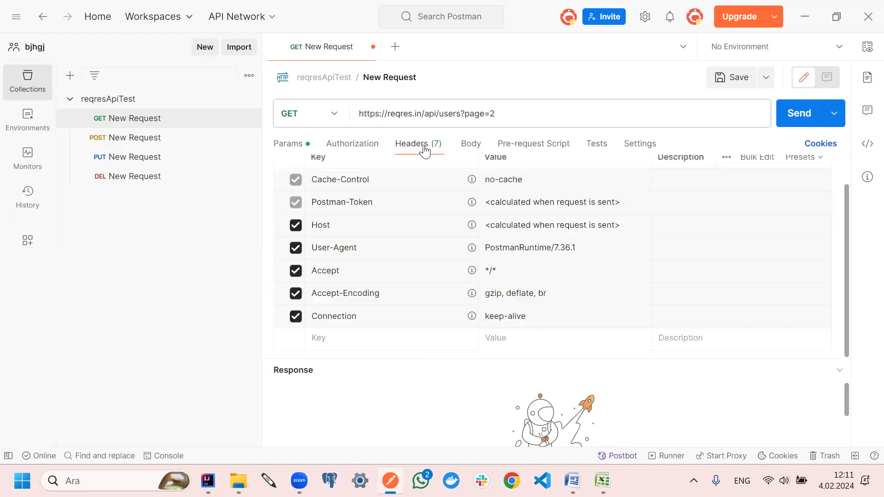
pyautogui.click(497, 115)
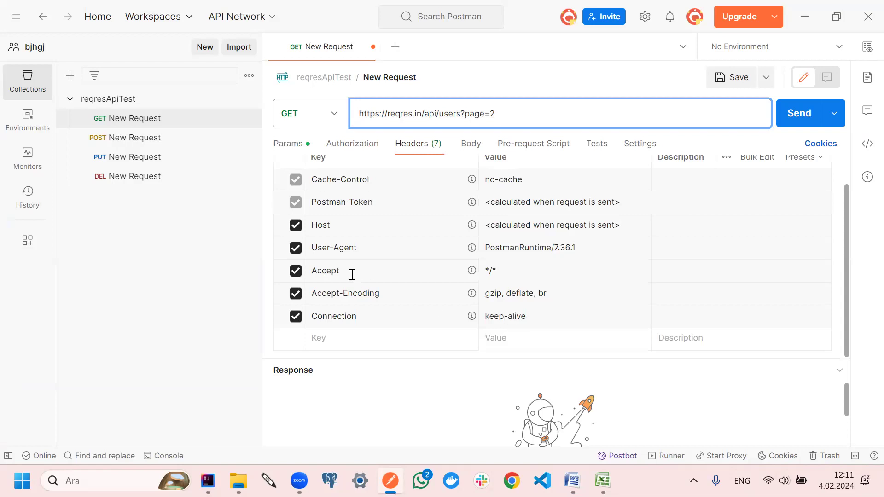
pyautogui.scroll(1, 348, 272)
pyautogui.moveTo(428, 258)
pyautogui.scroll(-1, 426, 258)
pyautogui.scroll(1, 347, 239)
pyautogui.scroll(-1, 359, 248)
# Review the GET request's Body options, Pre-request Script editor and Tests editor
pyautogui.click(469, 147)
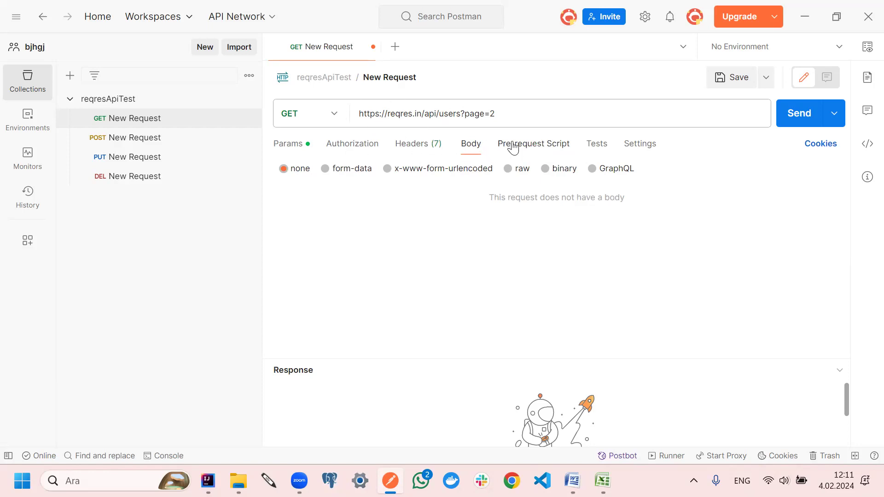
pyautogui.click(526, 150)
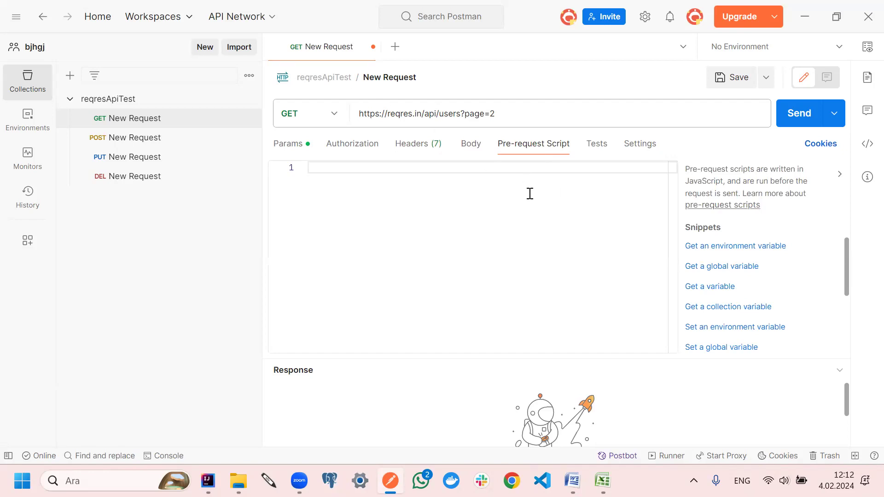
pyautogui.click(468, 154)
pyautogui.click(529, 152)
pyautogui.click(595, 152)
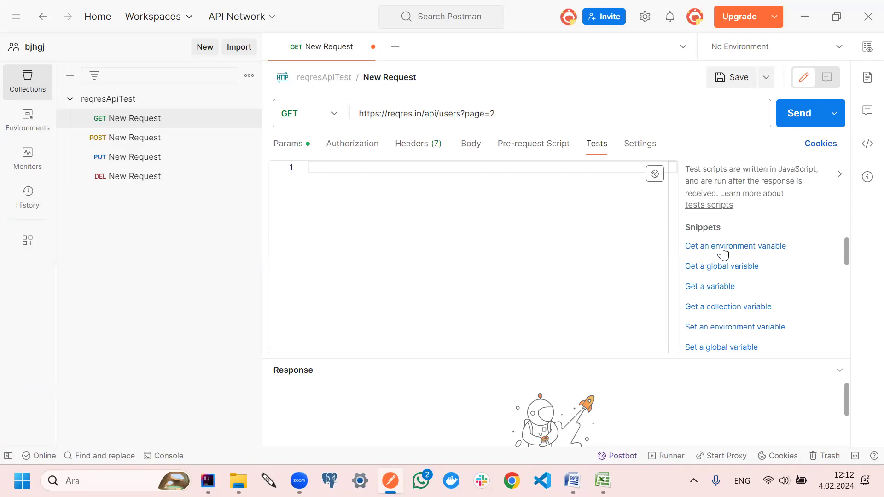
# Insert the "Status code: Code is 200" snippet into the GET request's test script and highlight the inserted code
pyautogui.scroll(-6, 723, 253)
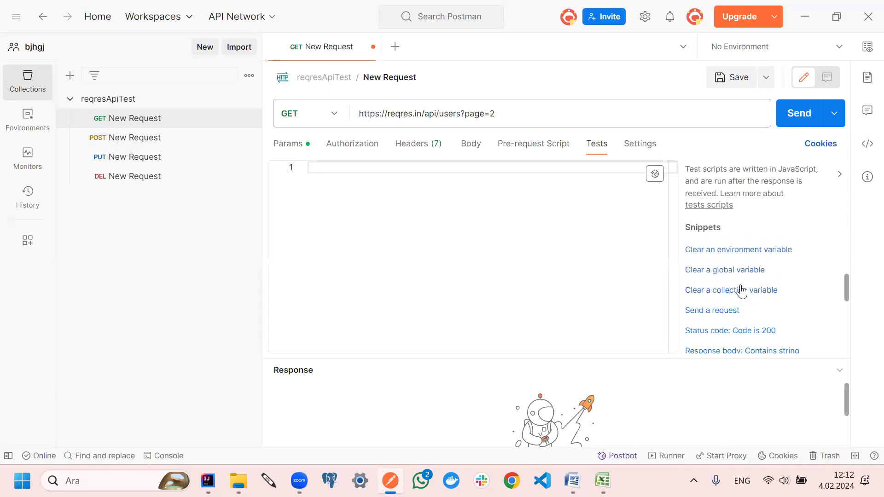
pyautogui.scroll(-2, 759, 328)
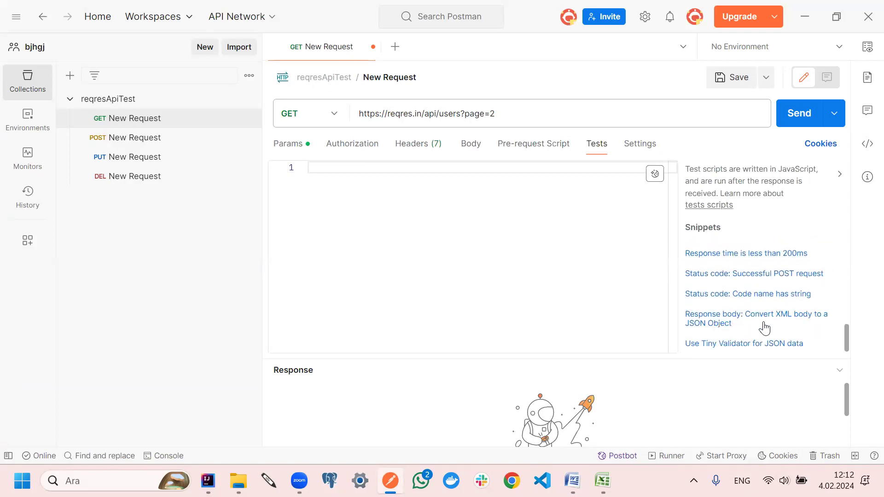
pyautogui.scroll(2, 764, 328)
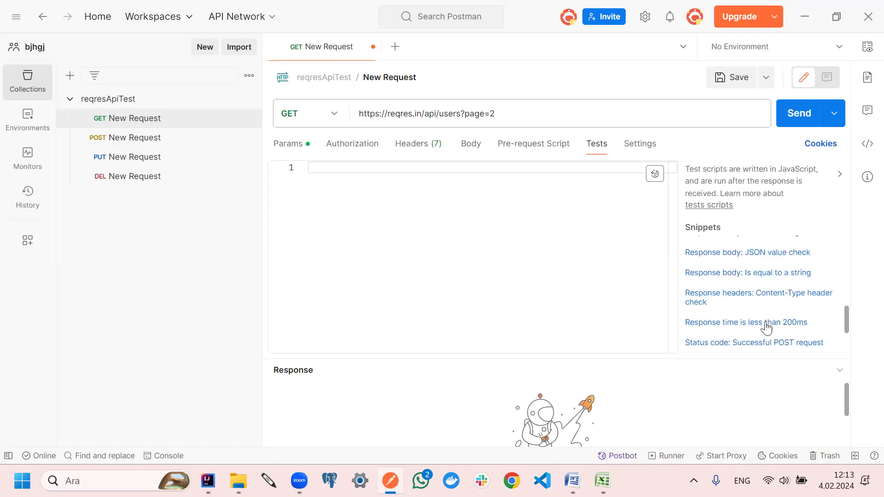
pyautogui.scroll(3, 770, 322)
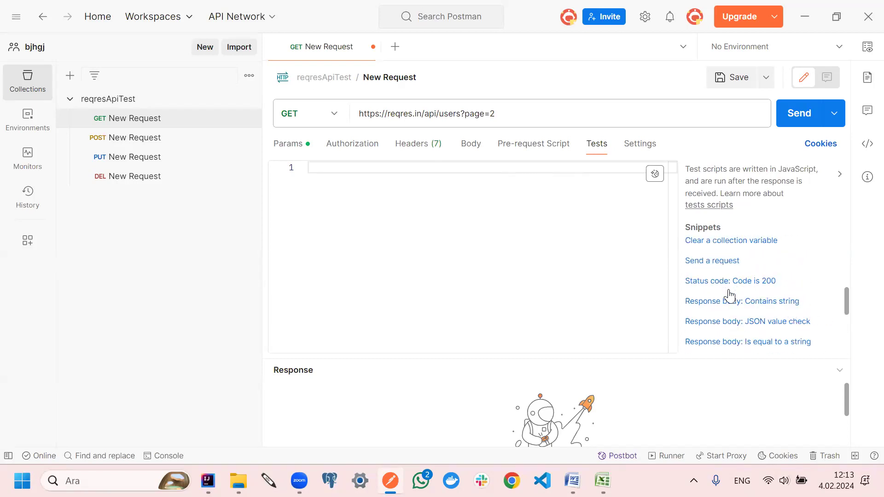
pyautogui.click(730, 282)
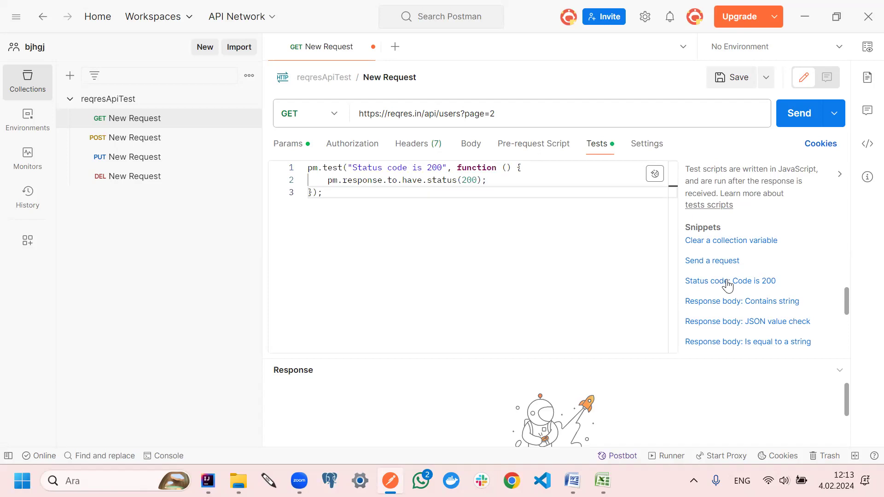
pyautogui.moveTo(336, 205); pyautogui.dragTo(259, 170)
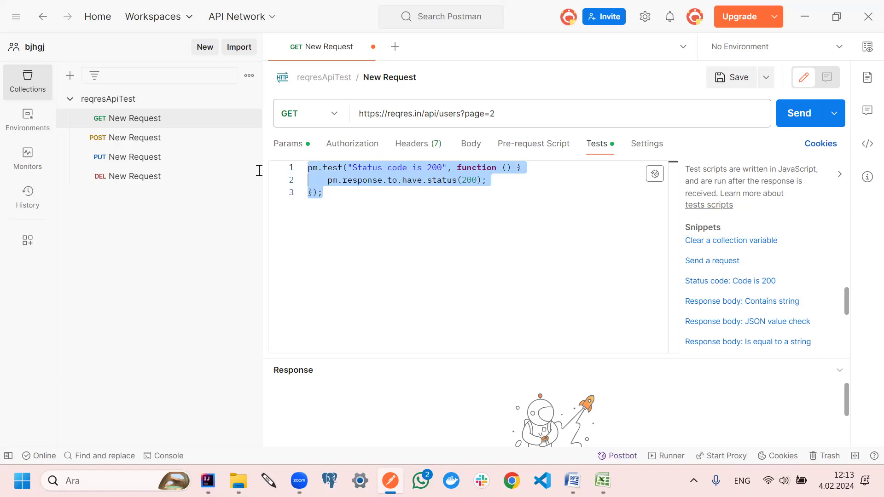
pyautogui.click(384, 224)
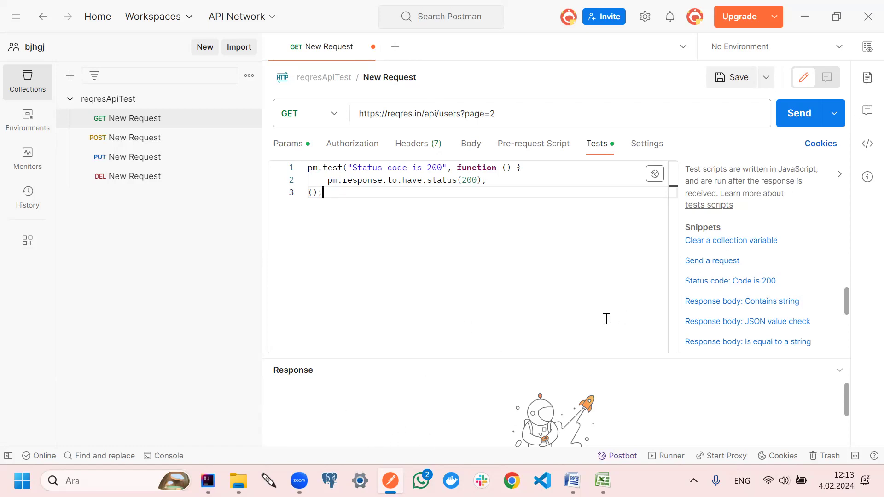
# Review the GET request's Settings options, then revisit its query parameters and Body options
pyautogui.click(635, 151)
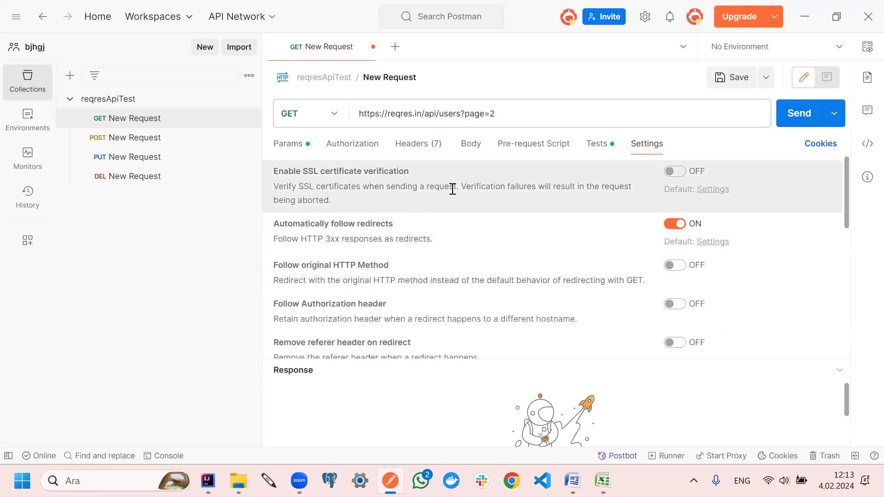
pyautogui.scroll(-8, 537, 266)
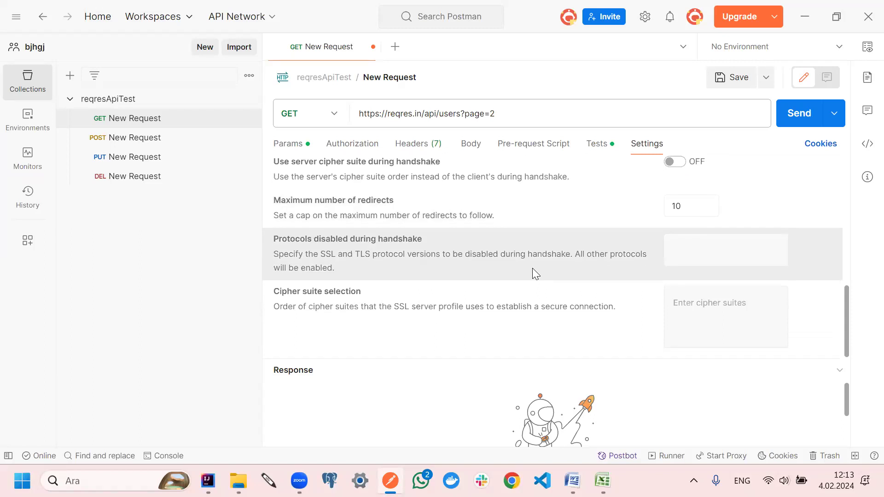
pyautogui.scroll(10, 532, 268)
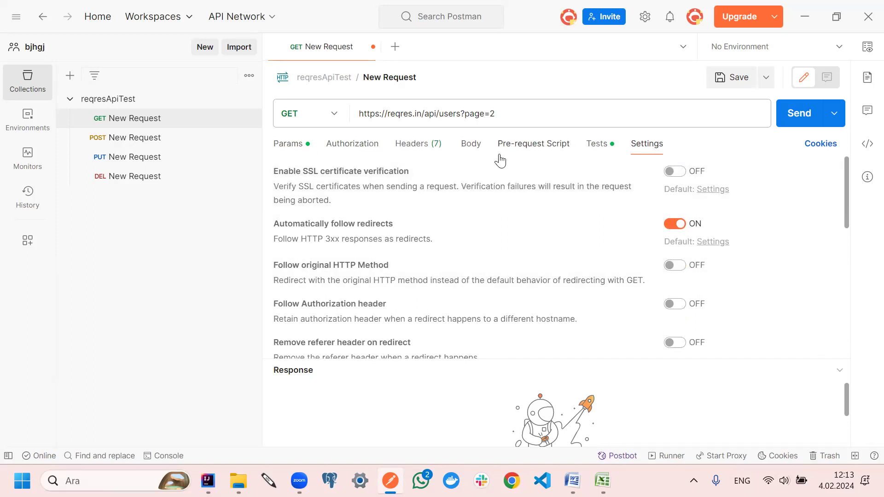
pyautogui.click(296, 146)
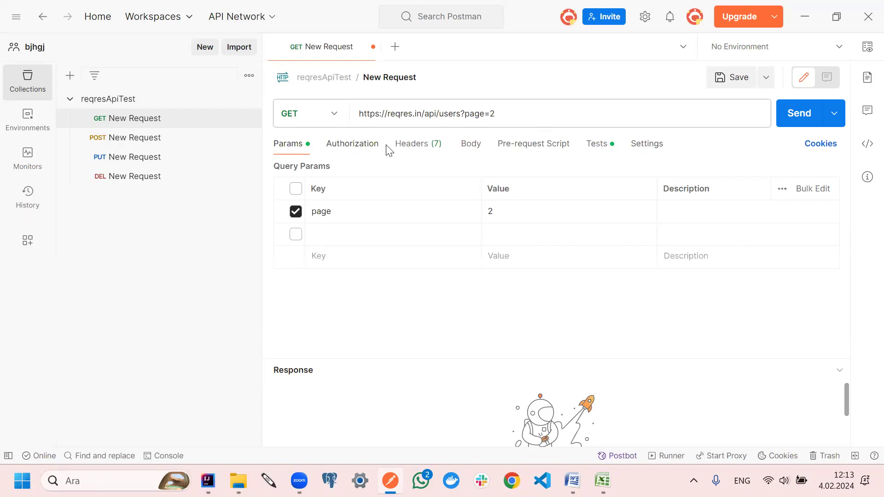
pyautogui.click(471, 146)
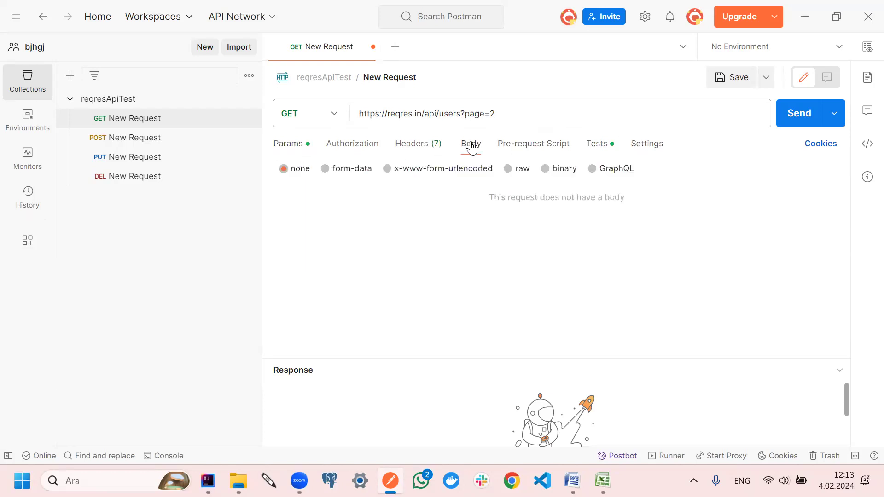
pyautogui.click(791, 113)
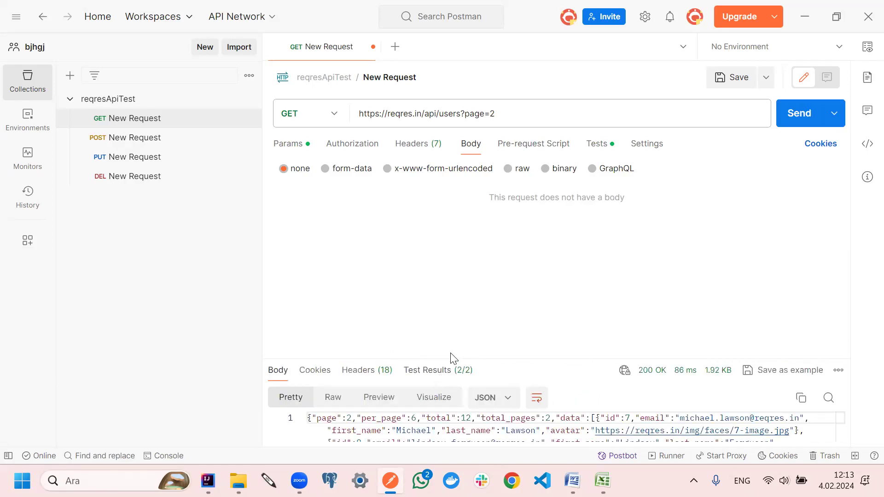
pyautogui.moveTo(453, 360); pyautogui.dragTo(414, 211)
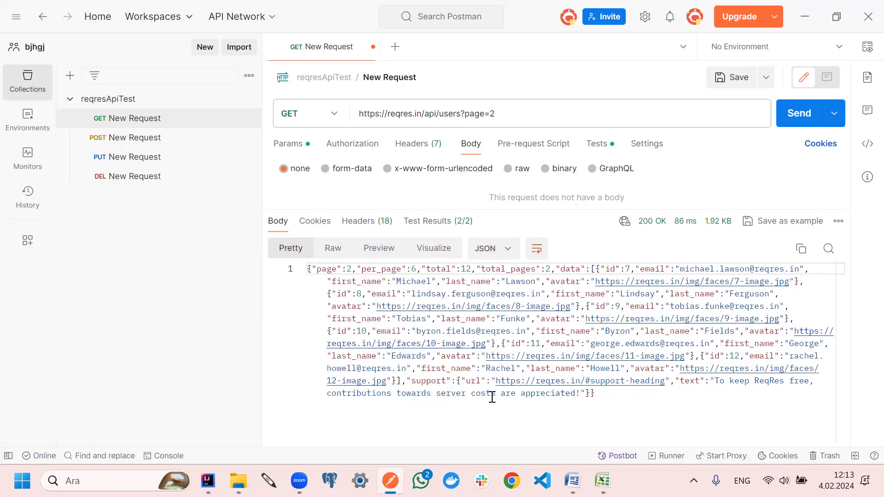
pyautogui.click(804, 121)
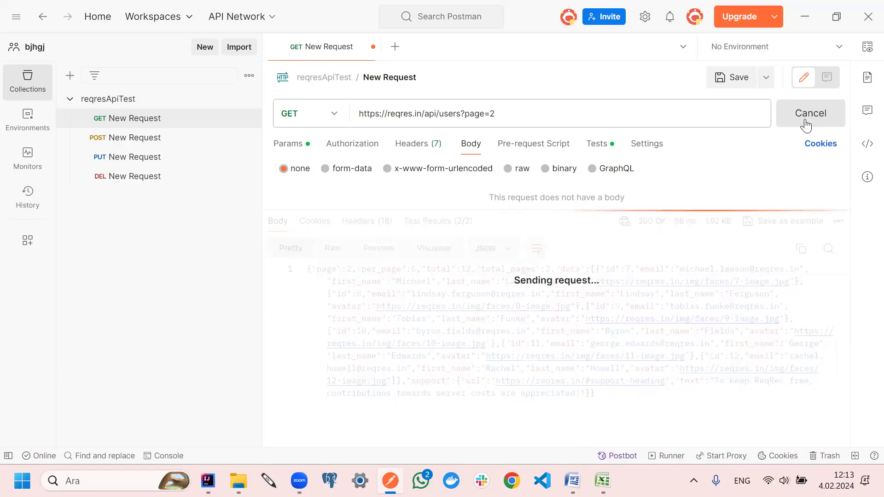
pyautogui.click(805, 124)
pyautogui.click(806, 124)
# Save the GET request and send it again several times to refresh the response
pyautogui.click(730, 87)
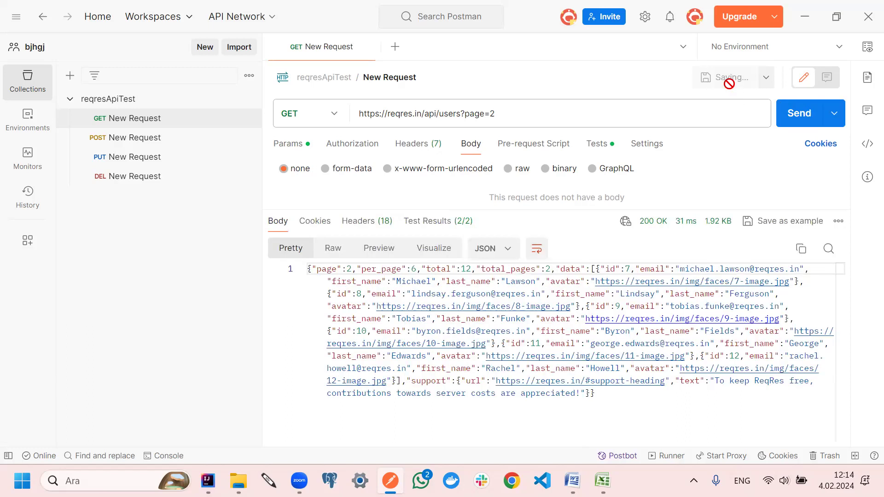
pyautogui.click(787, 116)
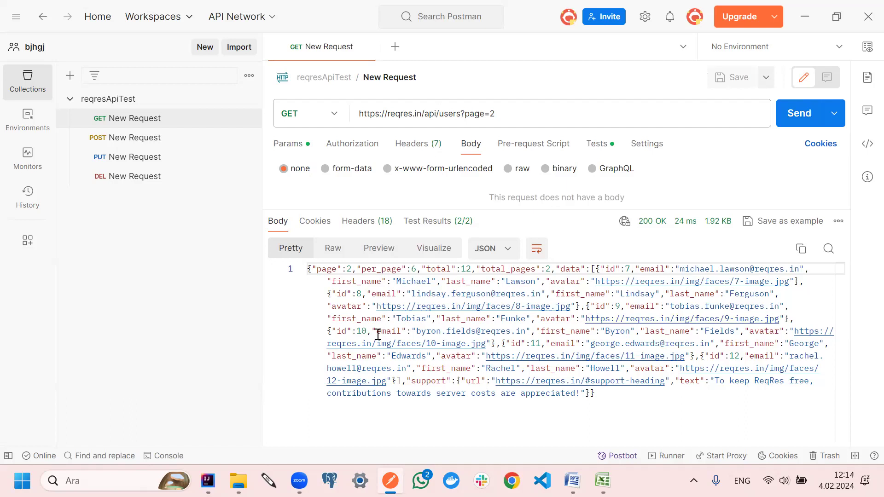
pyautogui.click(797, 112)
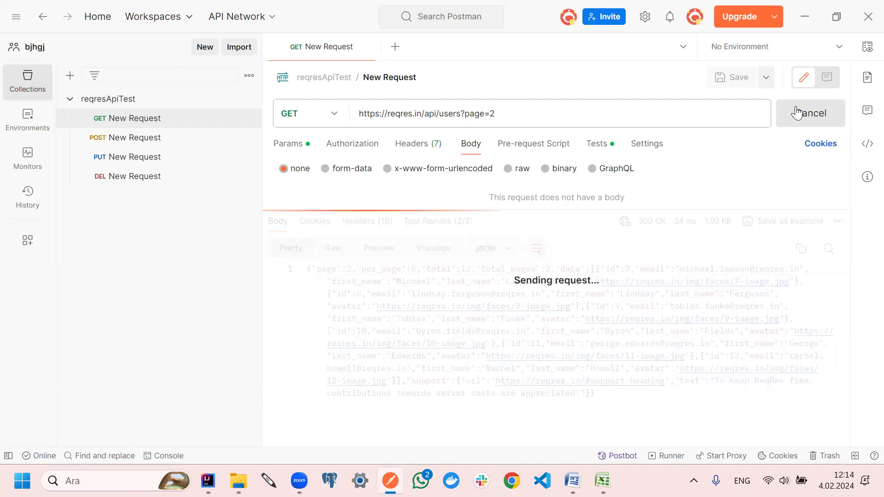
pyautogui.click(797, 112)
pyautogui.click(797, 112)
pyautogui.click(797, 113)
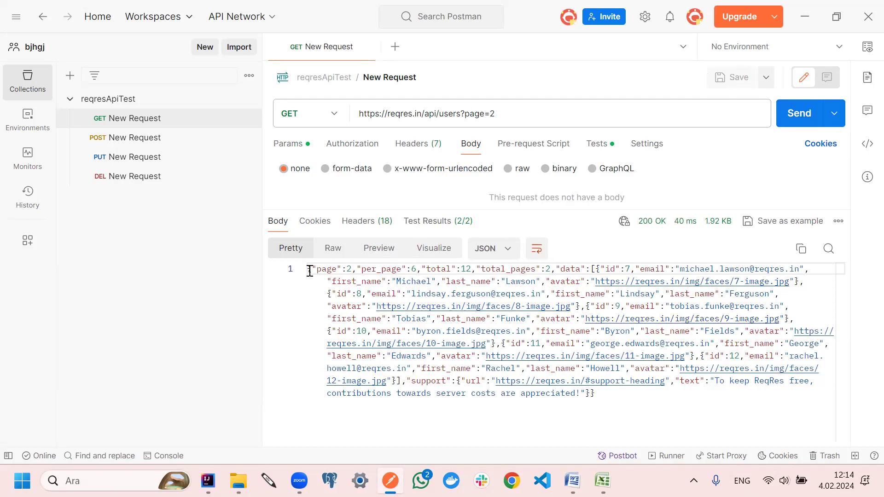
# Highlight the full response body and the page query parameter in the request URL to compare them
pyautogui.moveTo(307, 269); pyautogui.dragTo(629, 437)
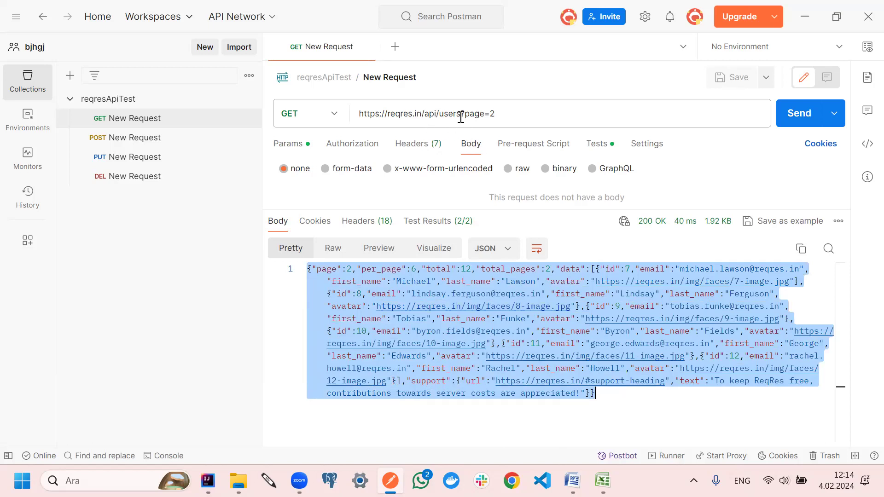
pyautogui.moveTo(510, 109); pyautogui.dragTo(466, 113)
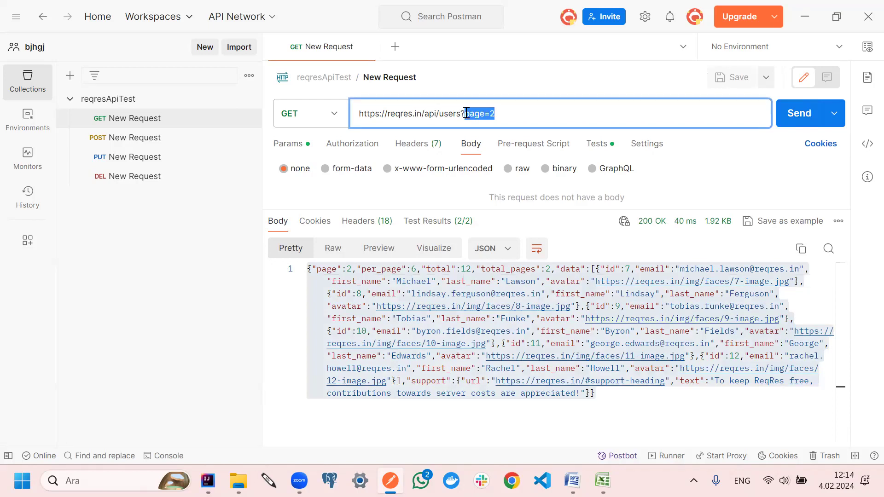
pyautogui.moveTo(466, 114); pyautogui.dragTo(437, 106)
pyautogui.moveTo(437, 106); pyautogui.dragTo(461, 125)
# Change the page parameter in the request URL to 3, then save and send the request
pyautogui.click(520, 118)
pyautogui.write('3')
pyautogui.click(736, 77)
pyautogui.click(793, 115)
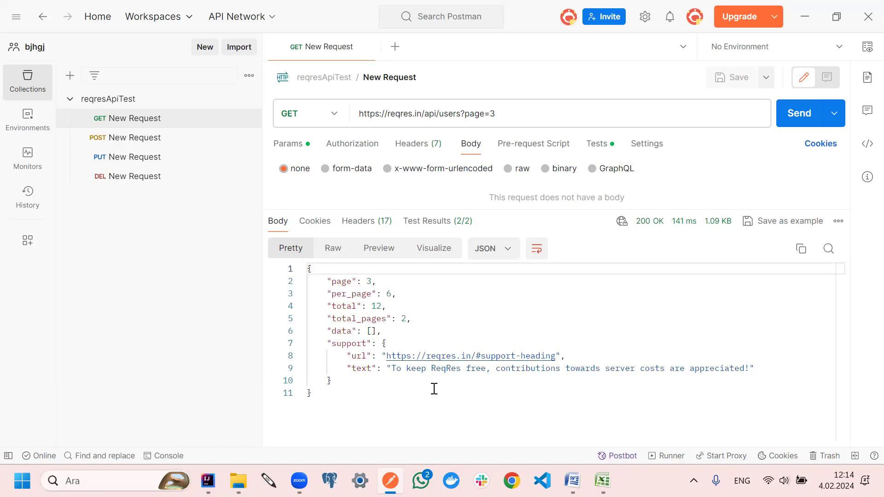
# Change the page parameter in the request URL to 4, then save and send the request
pyautogui.click(528, 112)
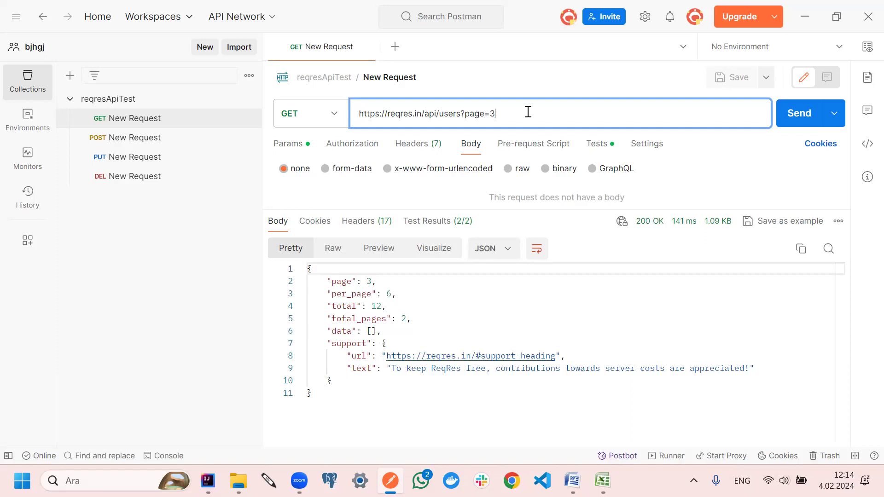
pyautogui.write('4')
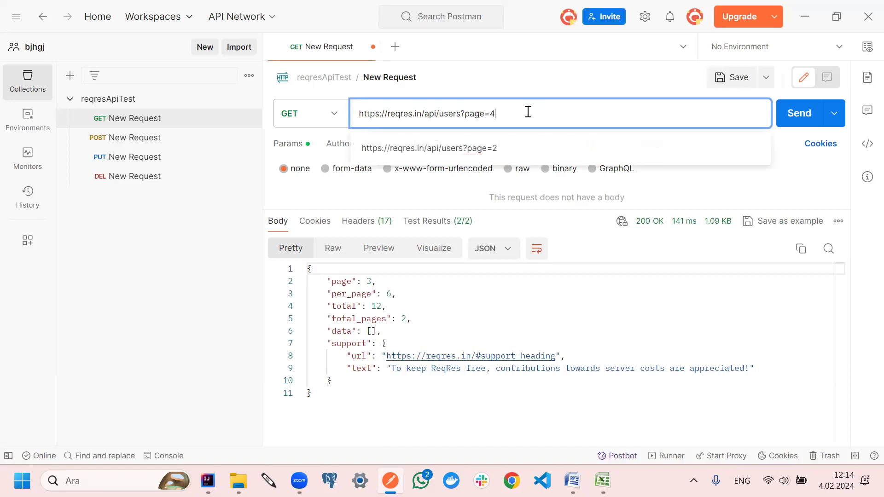
pyautogui.click(730, 82)
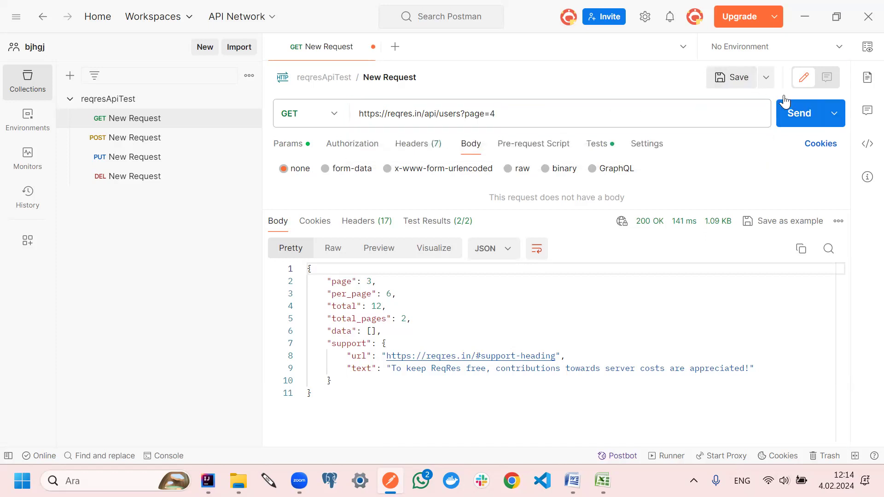
pyautogui.click(800, 114)
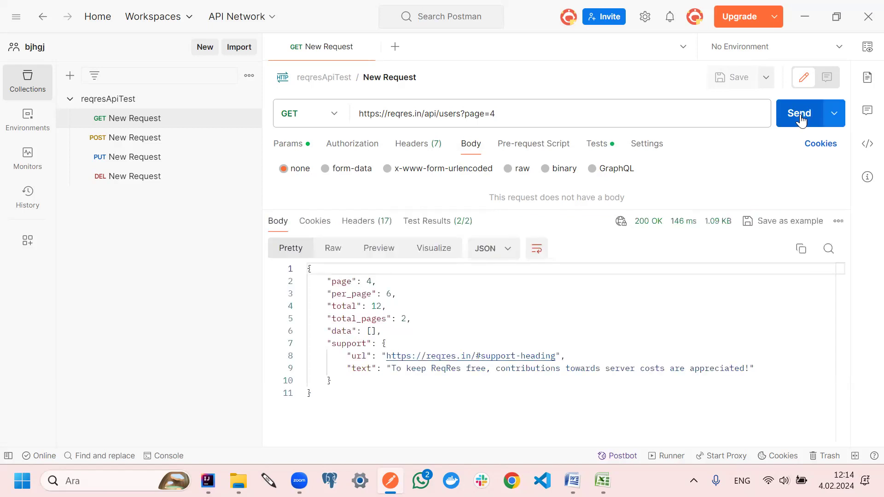
# Set the URL's page parameter back to 2, save and send the request, and look through the returned users
pyautogui.click(504, 115)
pyautogui.write('2')
pyautogui.click(737, 79)
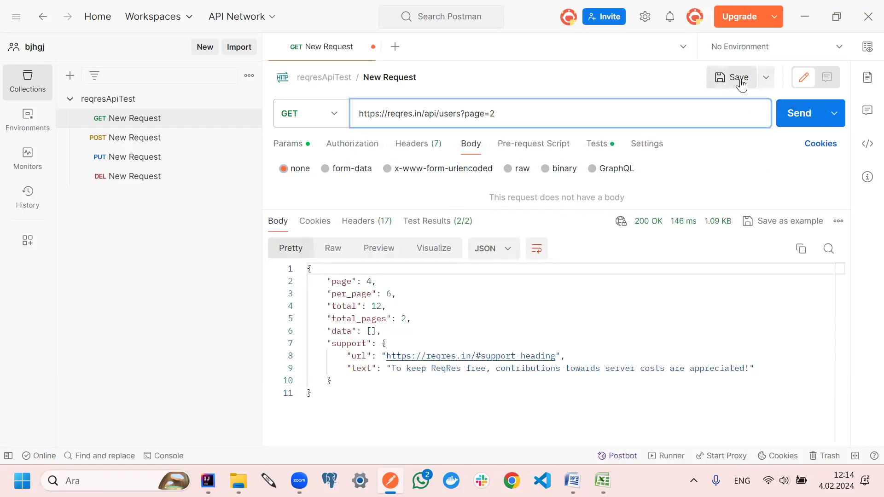
pyautogui.click(807, 122)
pyautogui.scroll(-3, 477, 367)
pyautogui.scroll(-5, 476, 367)
pyautogui.scroll(5, 491, 382)
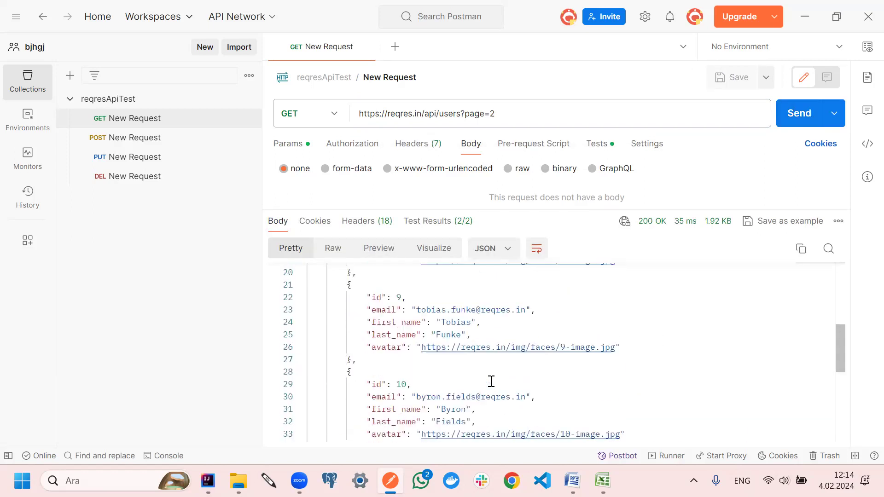
pyautogui.scroll(3, 491, 381)
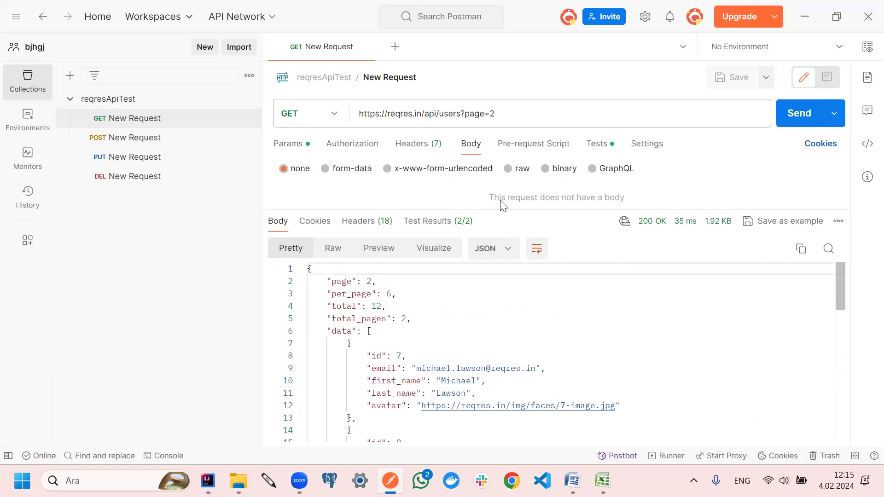
# Set the page parameter in the request URL to 1, then save and send the request
pyautogui.click(533, 113)
pyautogui.press('BackSpace')
pyautogui.write('1')
pyautogui.click(733, 79)
pyautogui.click(789, 116)
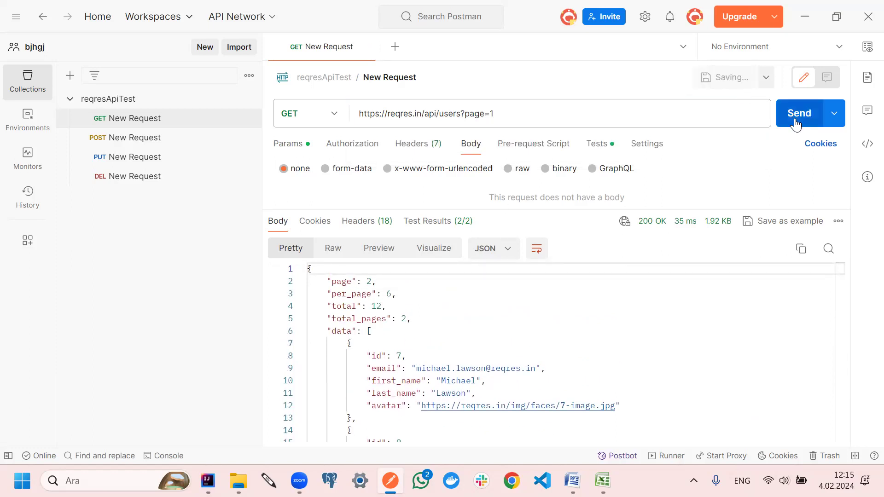
# Examine the user entries in the page 1 response and highlight its "page" field
pyautogui.scroll(-10, 414, 400)
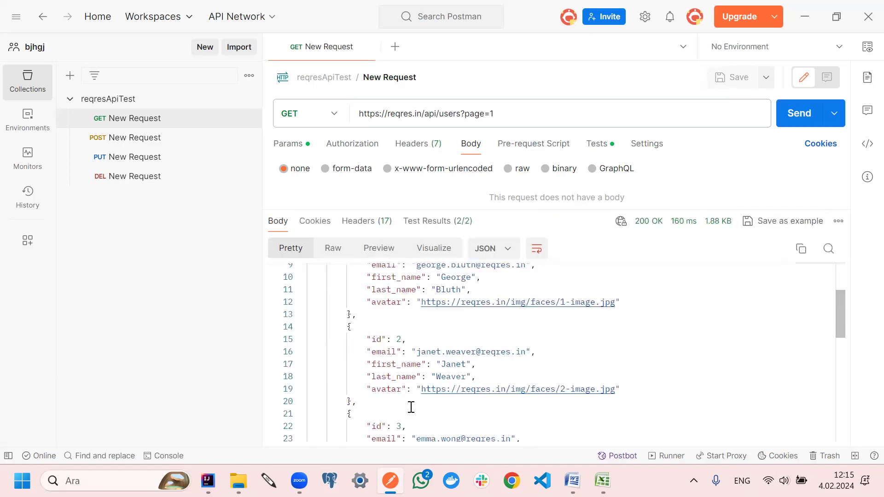
pyautogui.scroll(2, 424, 395)
pyautogui.scroll(10, 424, 395)
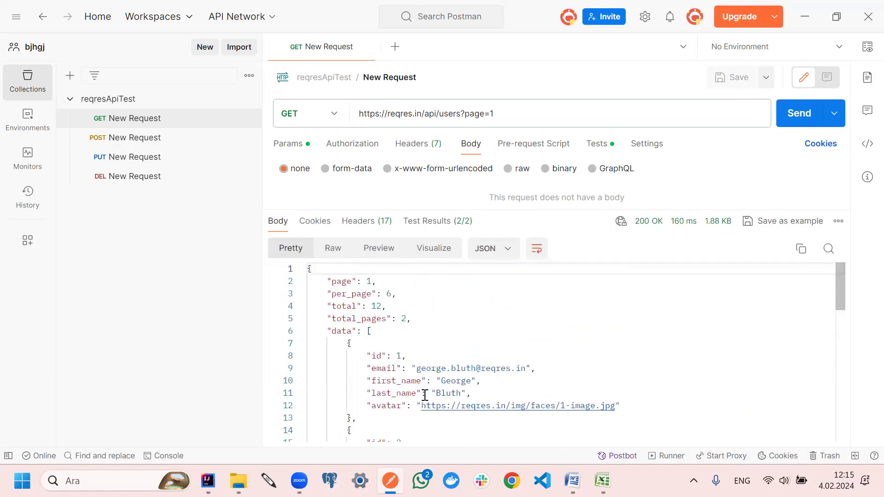
pyautogui.scroll(-4, 425, 397)
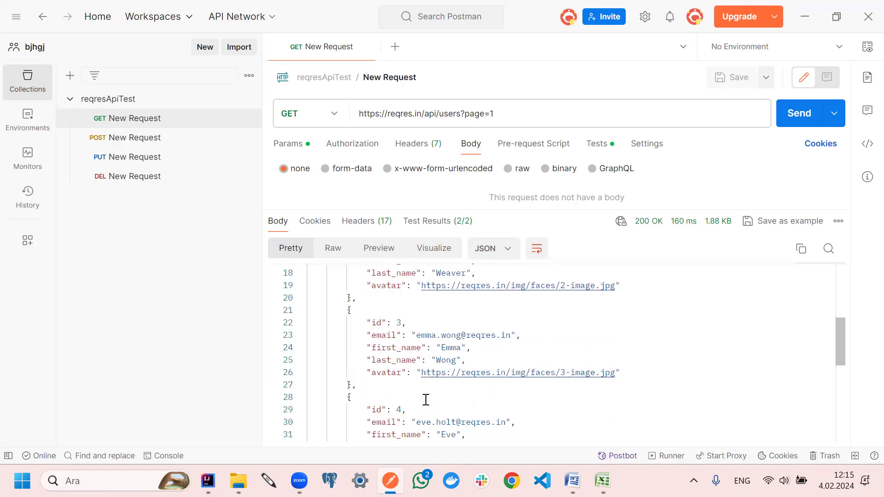
pyautogui.scroll(-2, 405, 405)
pyautogui.scroll(6, 401, 391)
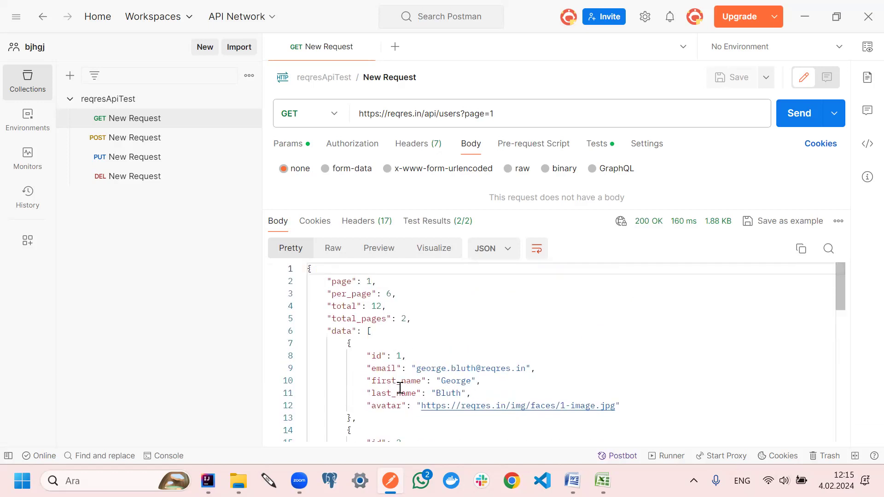
pyautogui.moveTo(388, 288); pyautogui.dragTo(311, 283)
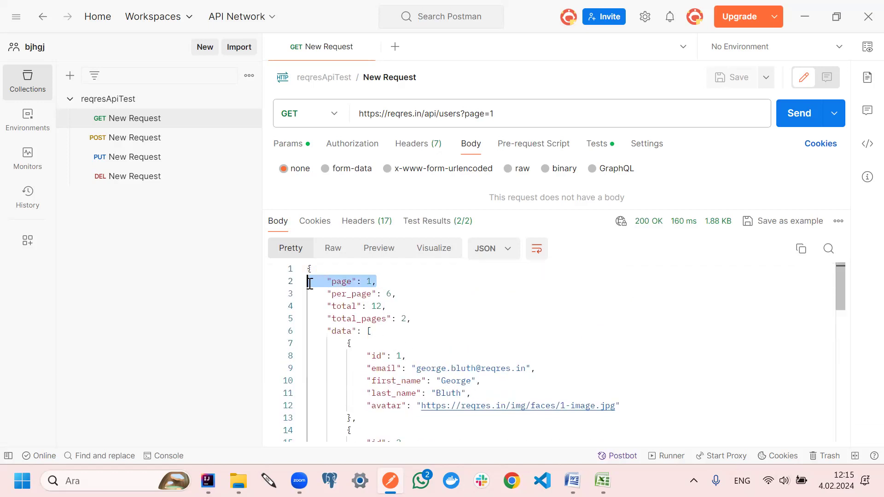
# Highlight the "per_page" field in the page 1 response and compare it with the listed user entries
pyautogui.moveTo(403, 294); pyautogui.dragTo(326, 294)
pyautogui.scroll(-10, 415, 308)
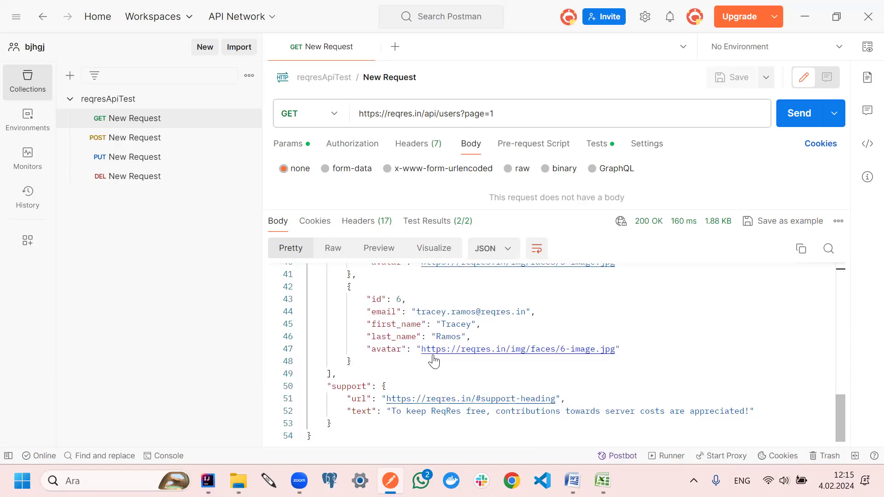
pyautogui.scroll(12, 428, 359)
pyautogui.scroll(2, 428, 358)
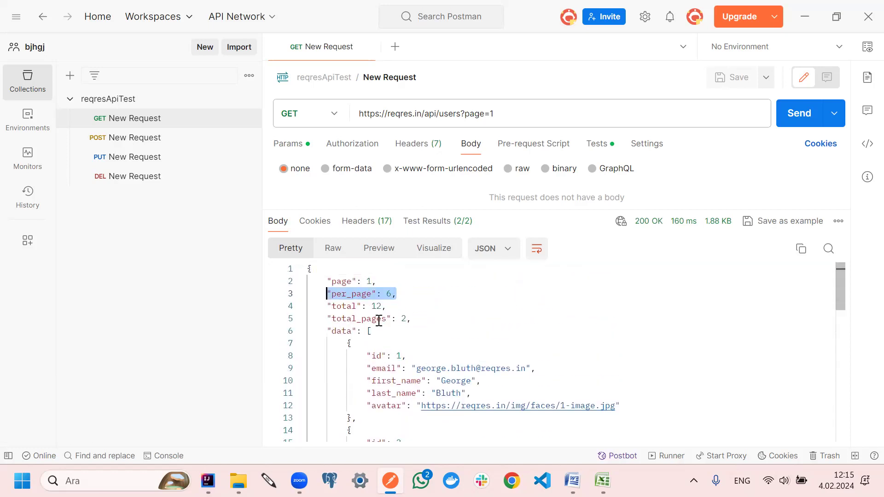
# Highlight the "total" and "total_pages" fields in the page 1 response and check them against the listed users
pyautogui.moveTo(388, 311); pyautogui.dragTo(303, 308)
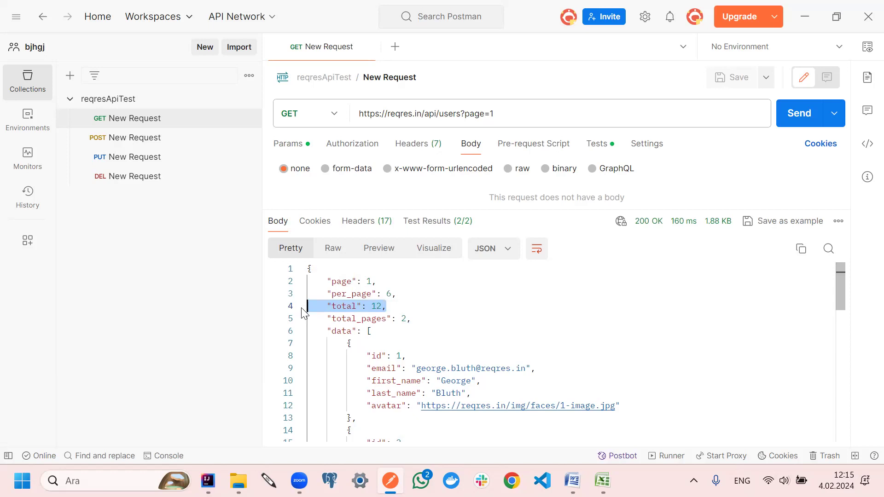
pyautogui.moveTo(423, 316); pyautogui.dragTo(318, 317)
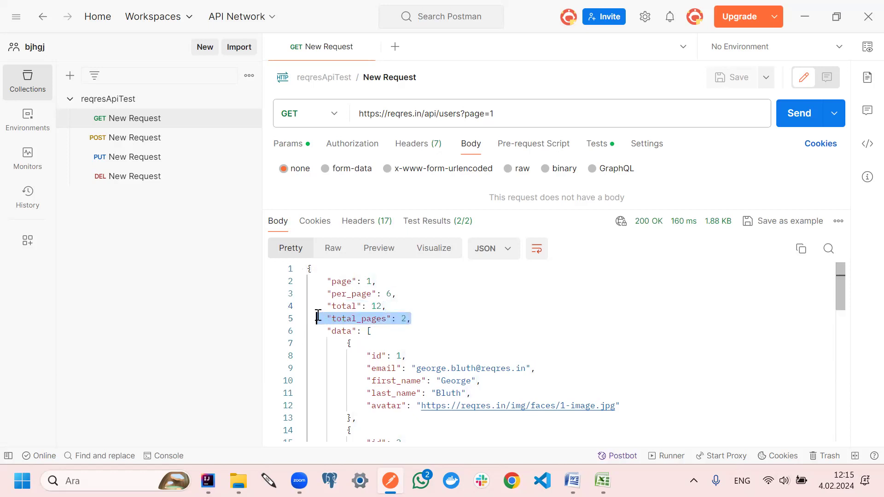
pyautogui.moveTo(366, 341); pyautogui.dragTo(341, 317)
pyautogui.click(424, 331)
pyautogui.moveTo(414, 316); pyautogui.dragTo(389, 316)
pyautogui.scroll(-3, 437, 325)
pyautogui.scroll(-8, 437, 325)
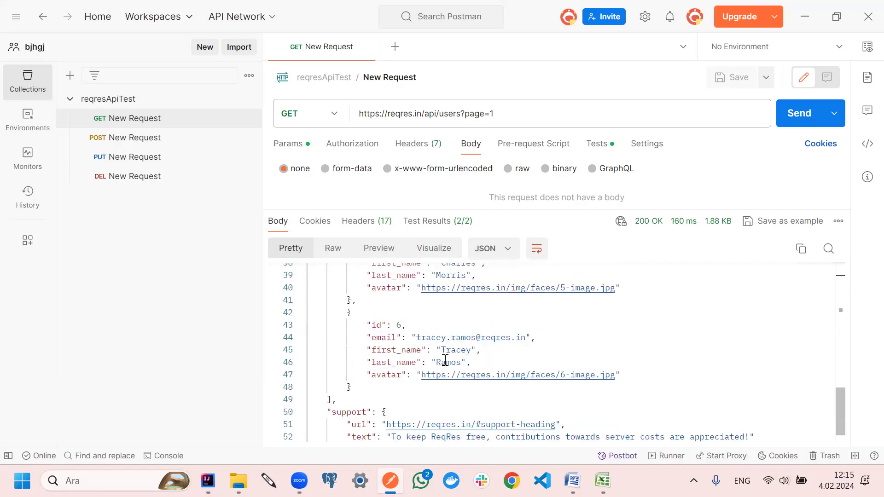
pyautogui.scroll(7, 444, 360)
pyautogui.scroll(5, 445, 361)
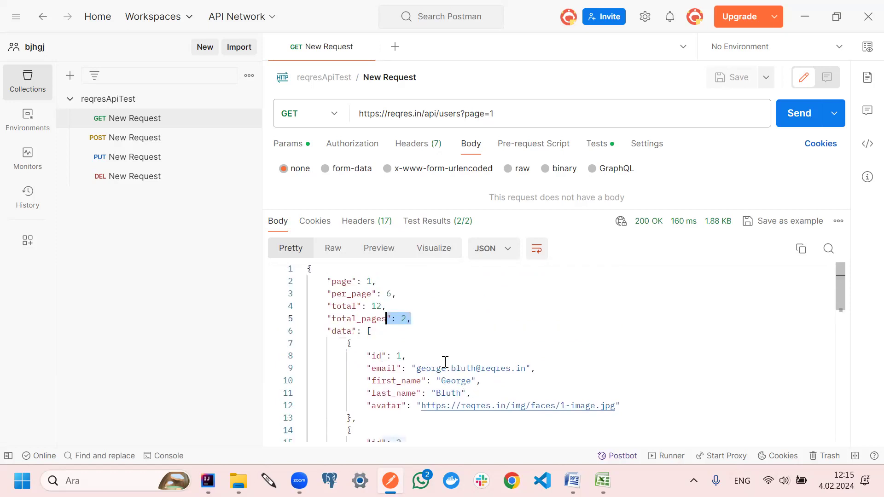
pyautogui.click(513, 111)
pyautogui.press('BackSpace')
pyautogui.press('BackSpace')
pyautogui.press('BackSpace')
pyautogui.press('BackSpace')
pyautogui.press('BackSpace')
pyautogui.press('BackSpace')
pyautogui.press('BackSpace')
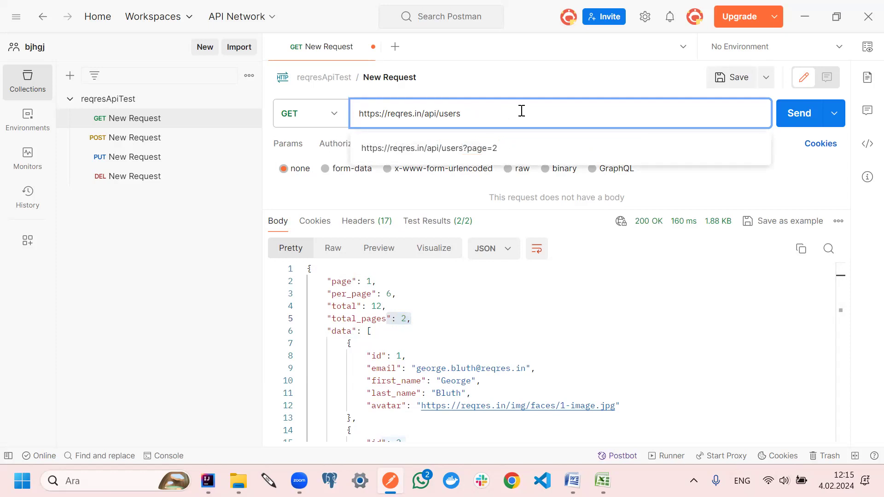
pyautogui.click(757, 86)
pyautogui.click(797, 112)
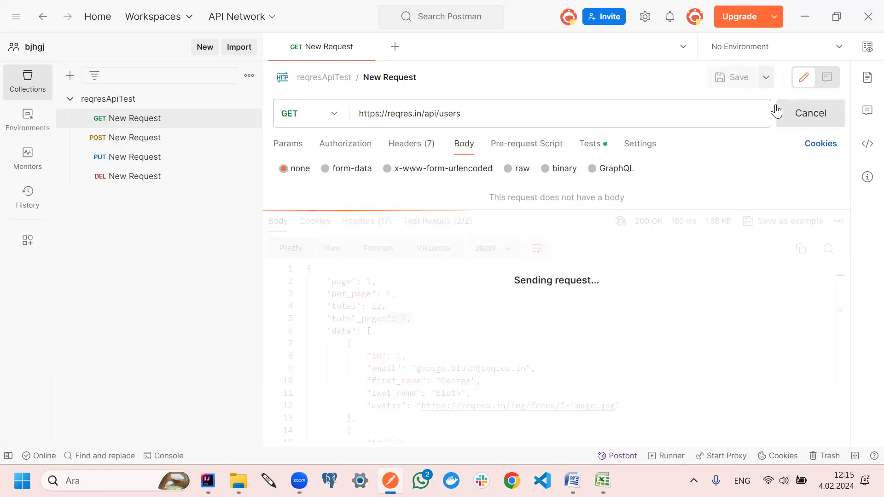
# Examine the paging fields and user entries in the response to the request without a page parameter
pyautogui.scroll(-12, 491, 359)
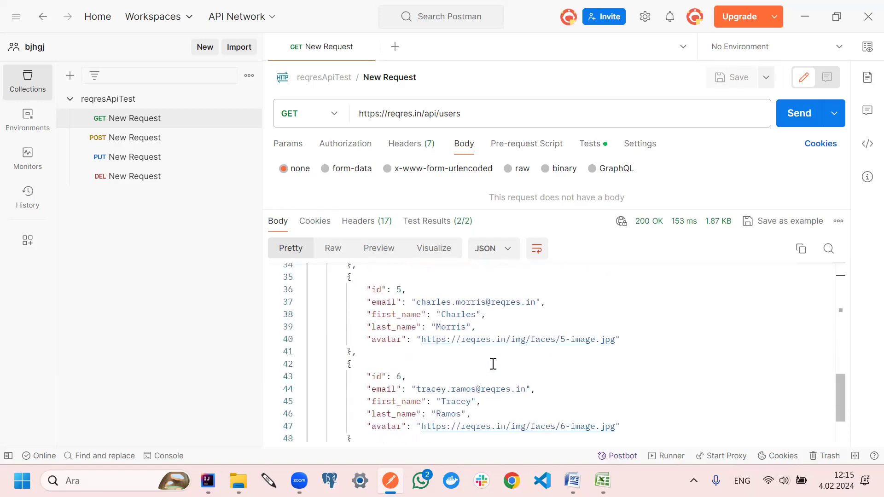
pyautogui.scroll(12, 493, 364)
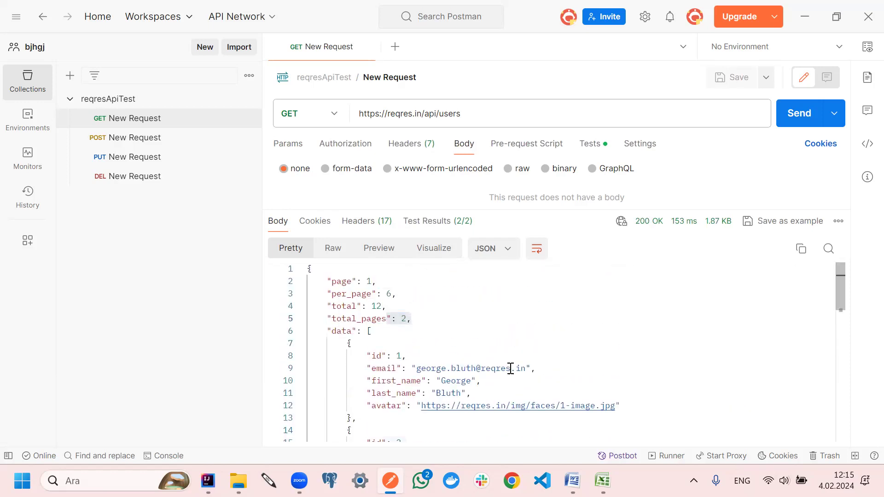
pyautogui.scroll(-2, 510, 369)
pyautogui.scroll(2, 510, 368)
pyautogui.scroll(-9, 510, 368)
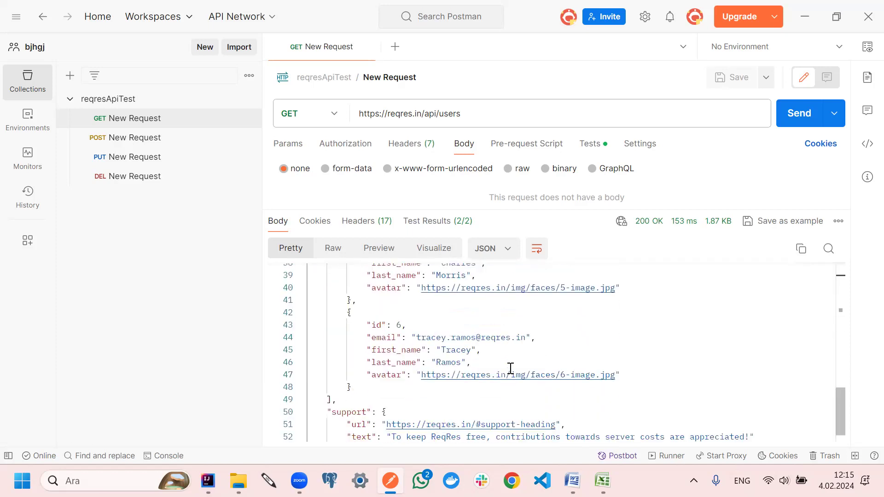
pyautogui.scroll(10, 510, 368)
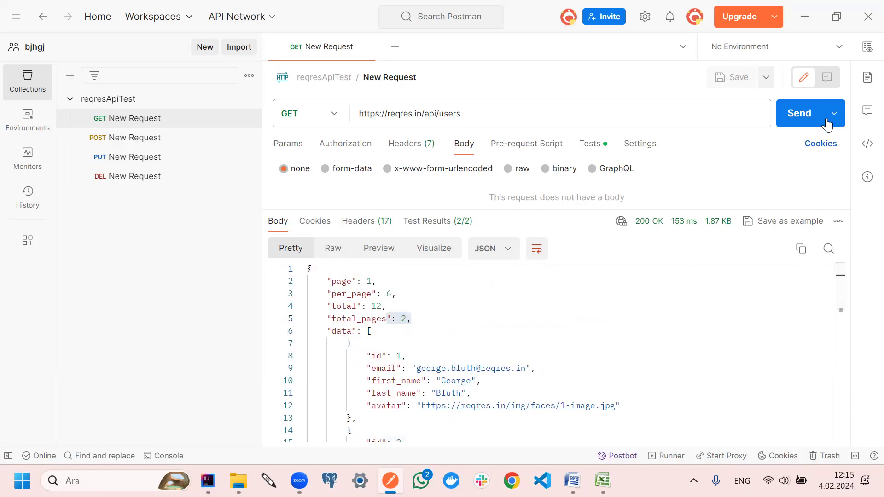
# Send the request without a page parameter again and look through the complete response body
pyautogui.click(789, 114)
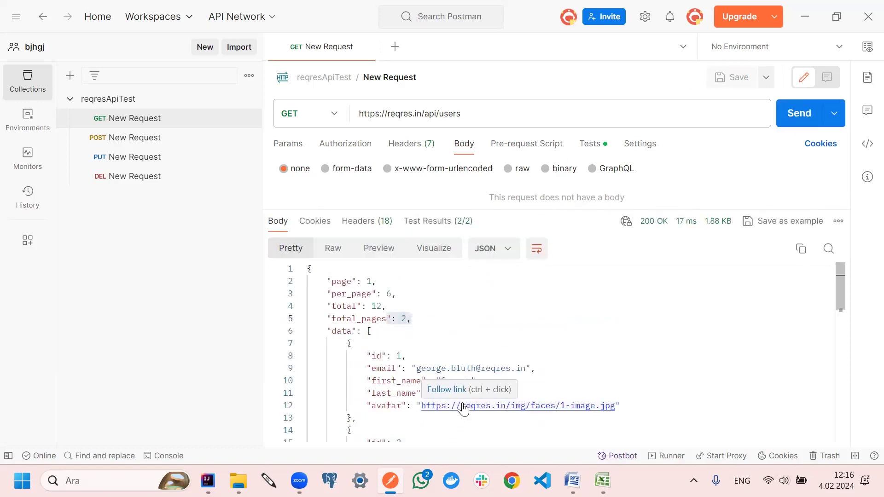
pyautogui.scroll(-10, 463, 408)
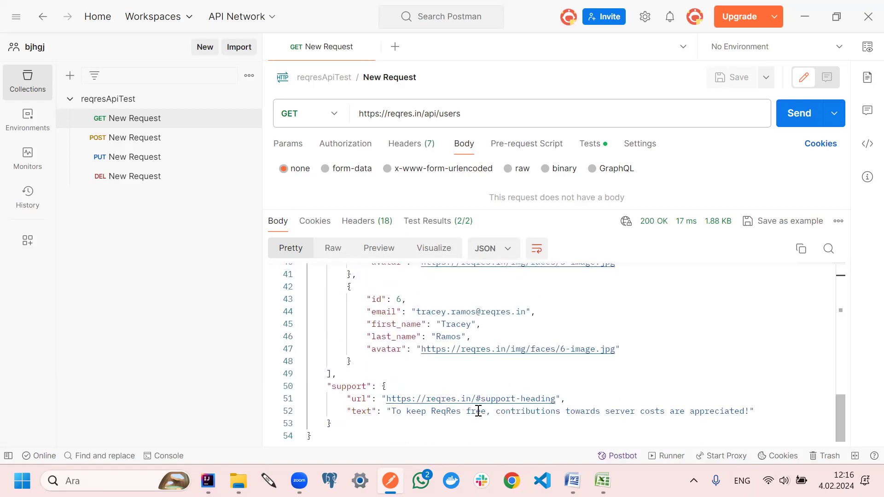
pyautogui.scroll(10, 510, 390)
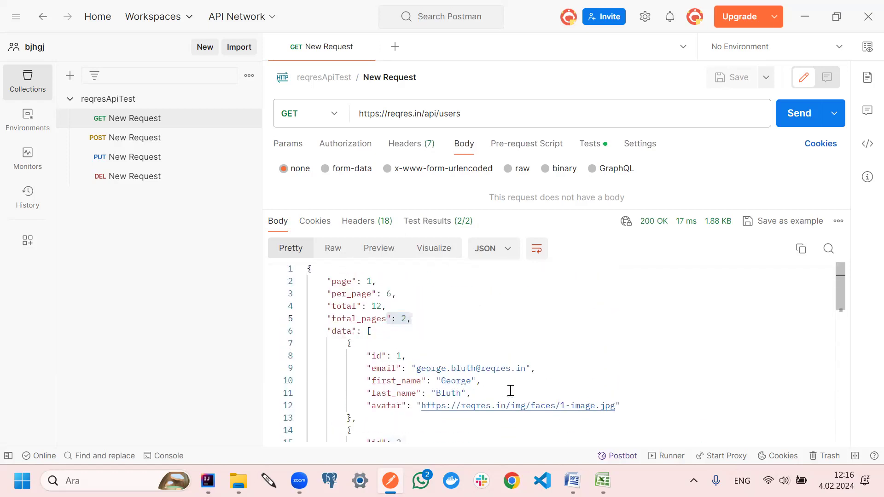
pyautogui.click(488, 113)
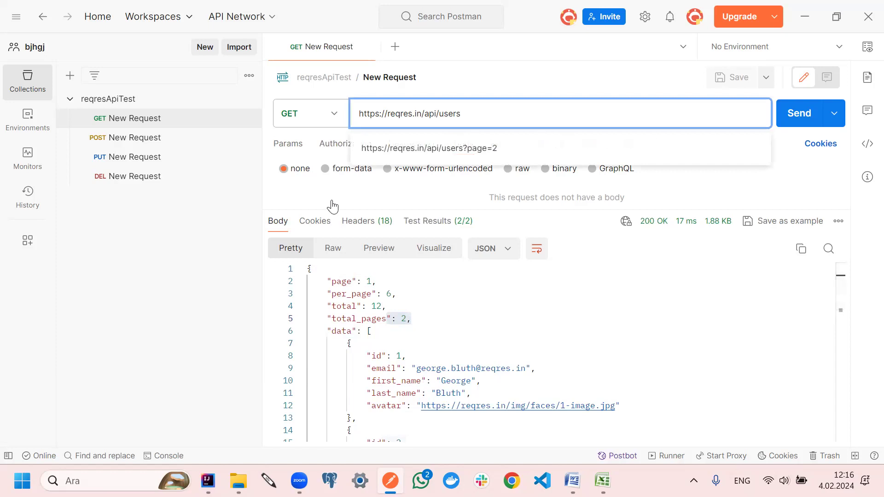
pyautogui.click(494, 148)
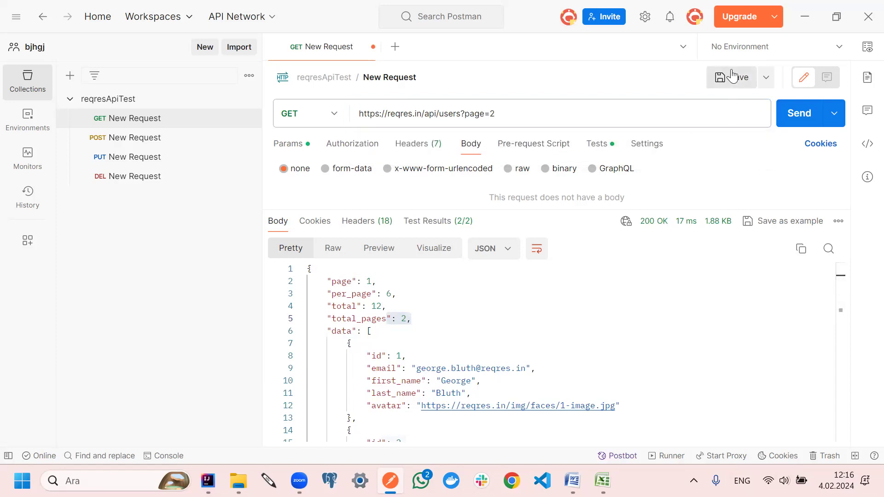
pyautogui.click(791, 116)
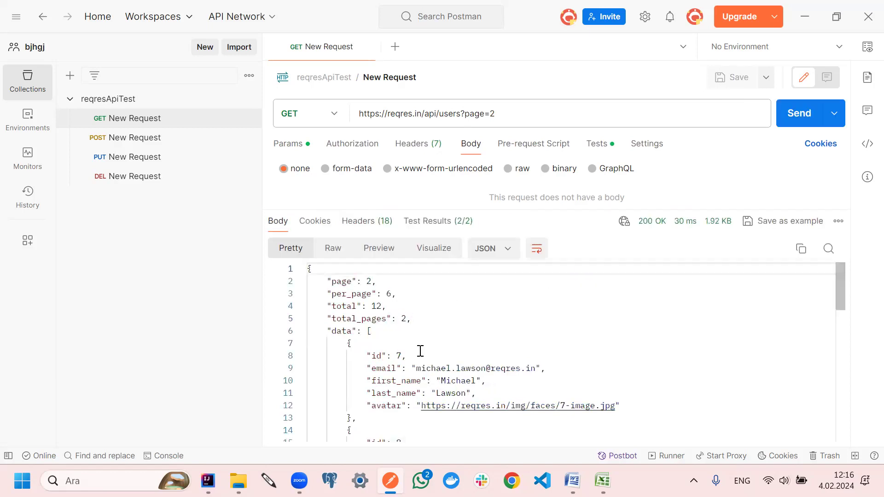
pyautogui.scroll(-3, 416, 349)
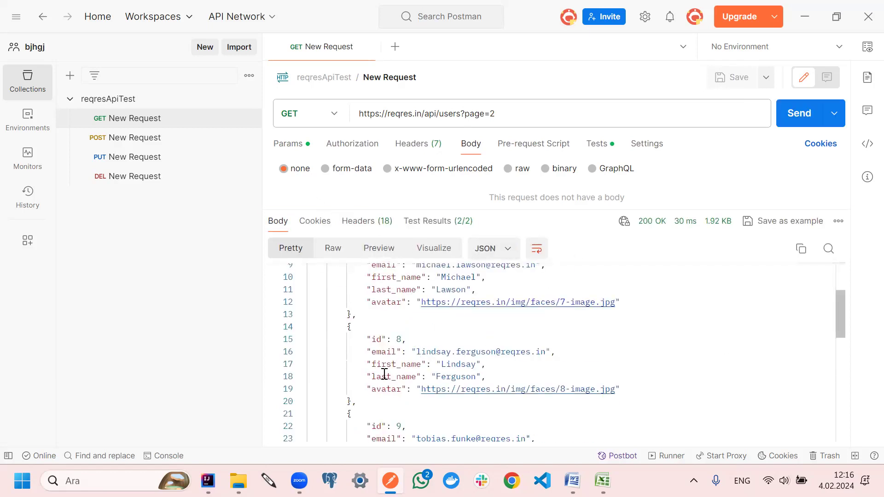
# Adjust the divider between the request and response areas to make the response area slightly shorter
pyautogui.moveTo(417, 210); pyautogui.dragTo(394, 291)
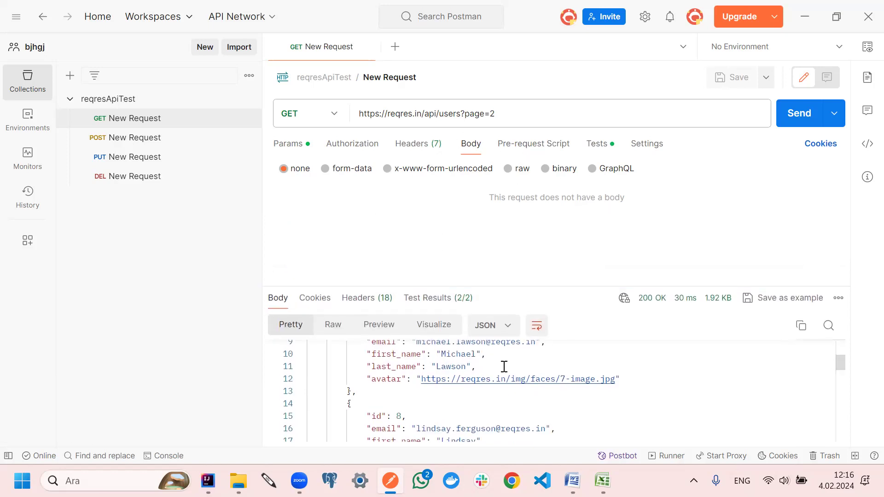
pyautogui.moveTo(512, 288); pyautogui.dragTo(487, 237)
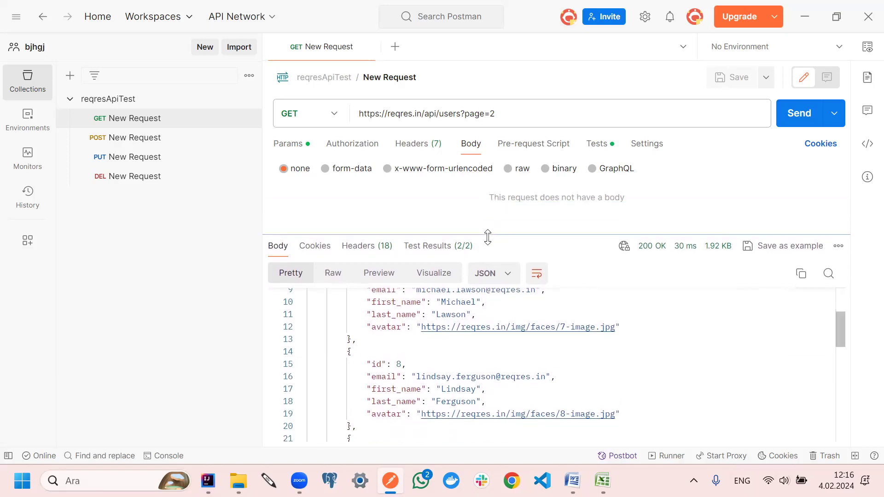
pyautogui.moveTo(650, 254)
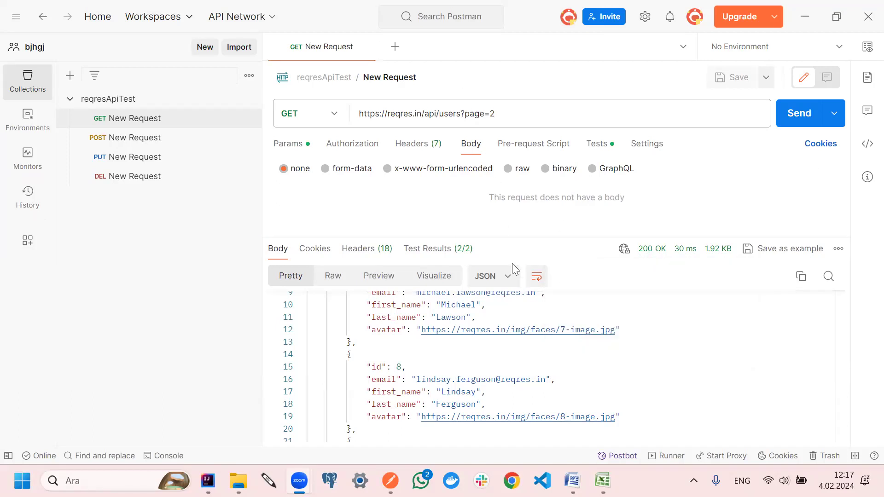
pyautogui.click(502, 271)
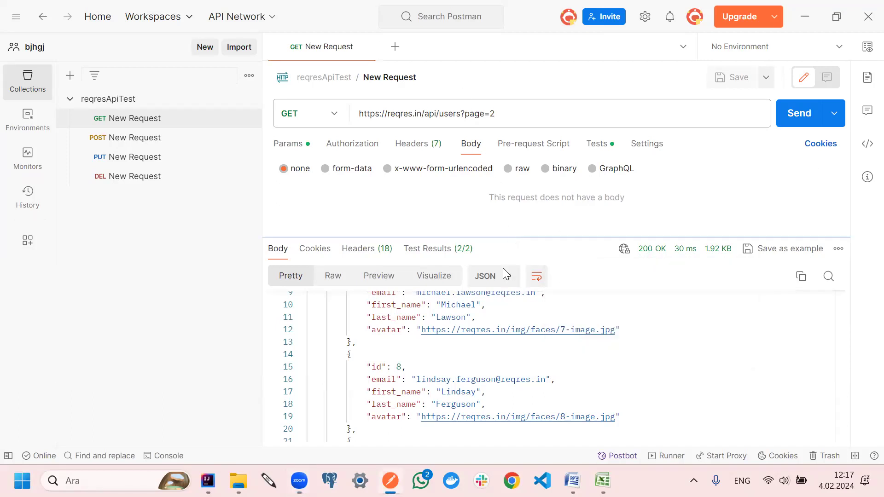
# Show the request's test script with its expected status 200 highlighted, and inspect the response's time and size details
pyautogui.click(597, 144)
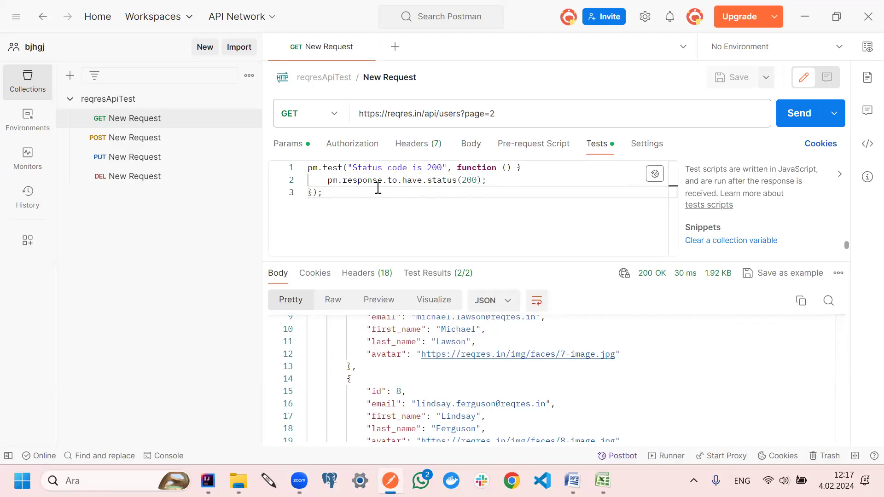
pyautogui.doubleClick(469, 180)
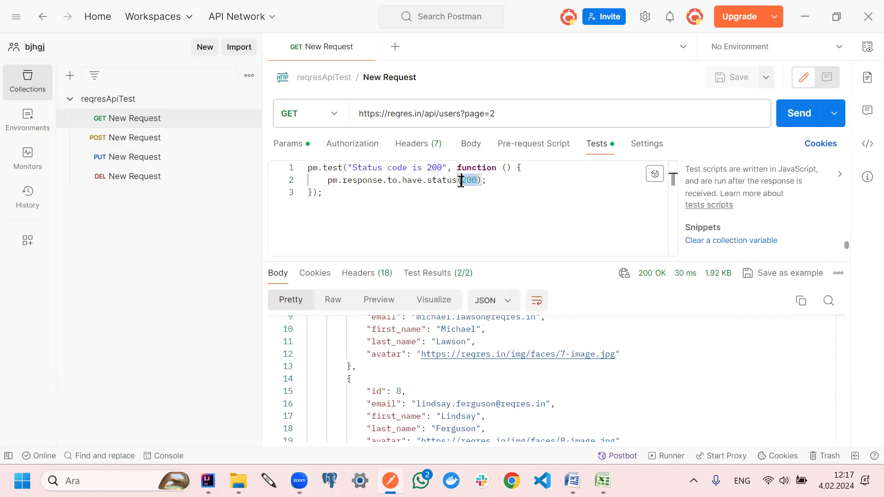
pyautogui.moveTo(497, 258); pyautogui.dragTo(511, 212)
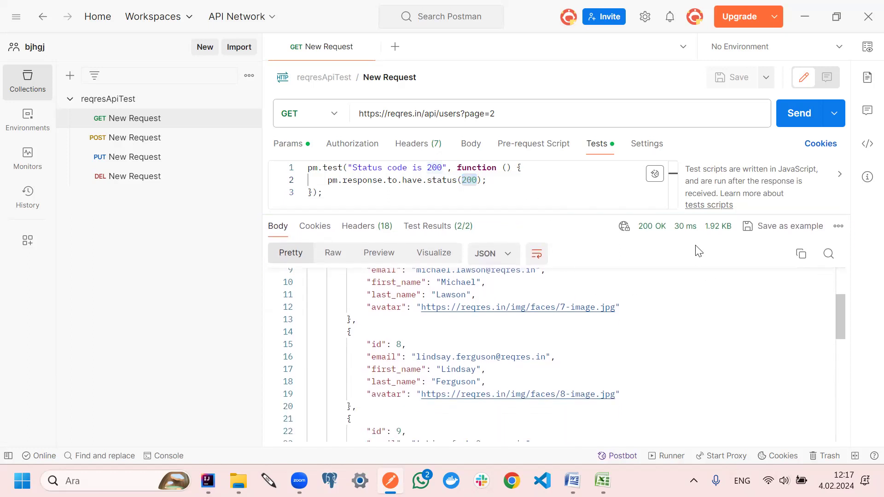
pyautogui.moveTo(689, 237)
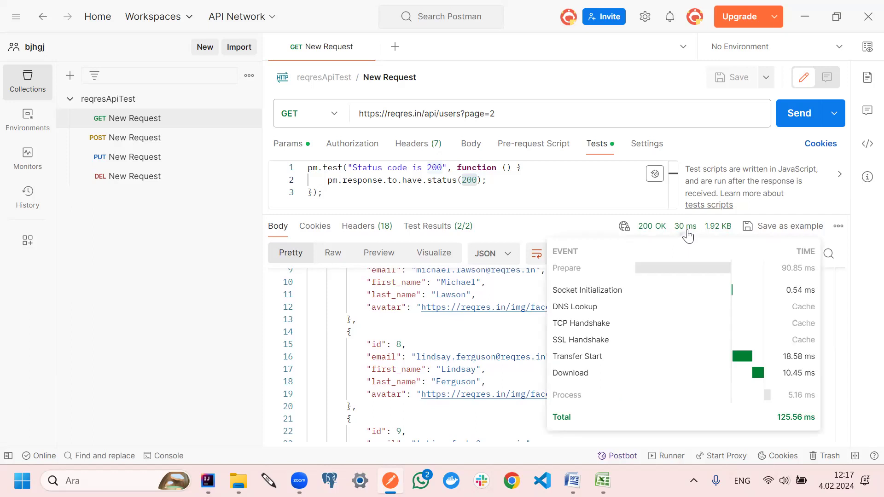
pyautogui.moveTo(721, 235)
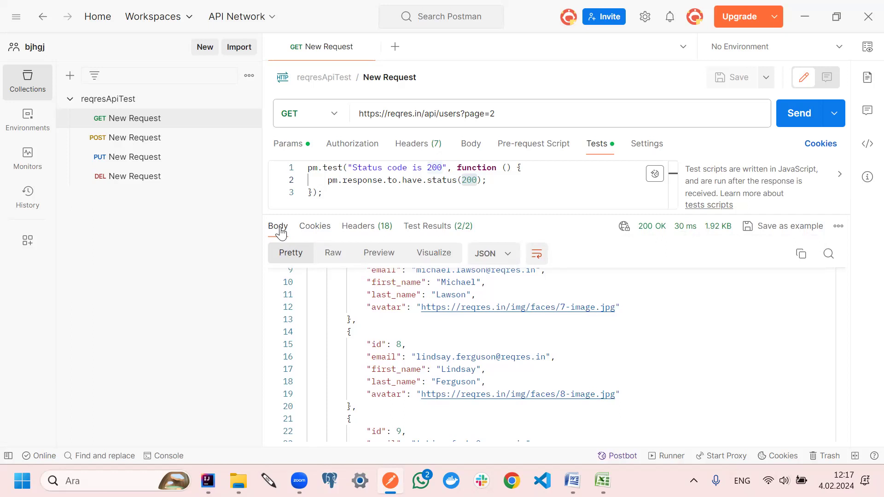
# Examine the whole page 2 response body from its paging fields to the support section, highlighting the full JSON
pyautogui.scroll(3, 493, 338)
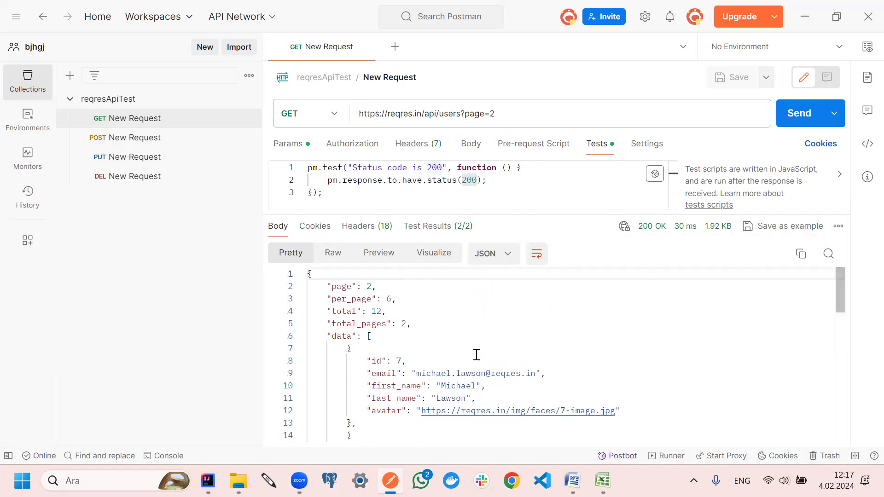
pyautogui.scroll(-15, 426, 342)
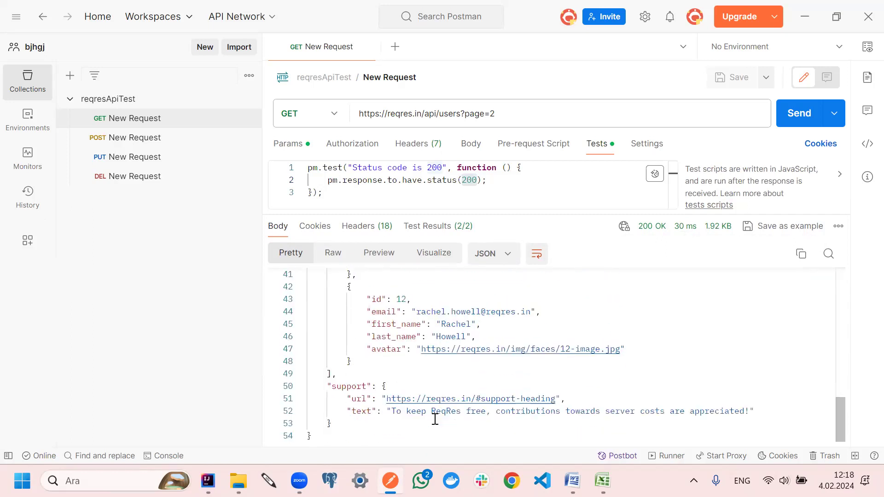
pyautogui.moveTo(267, 365); pyautogui.dragTo(270, 248)
pyautogui.scroll(-6, 442, 368)
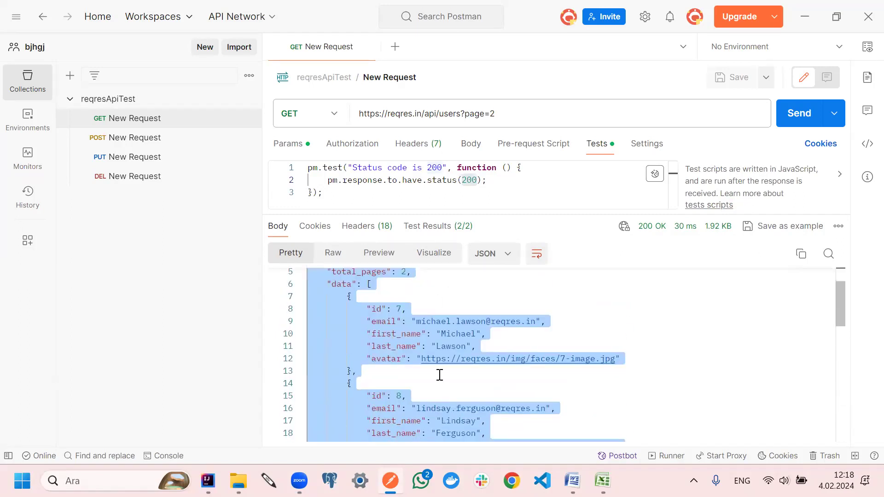
pyautogui.scroll(-8, 443, 386)
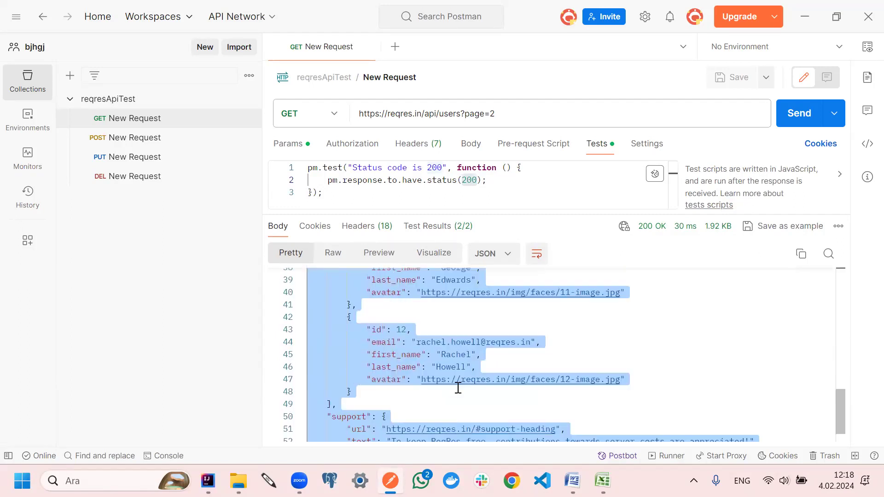
pyautogui.click(650, 321)
pyautogui.scroll(7, 530, 359)
pyautogui.scroll(7, 477, 356)
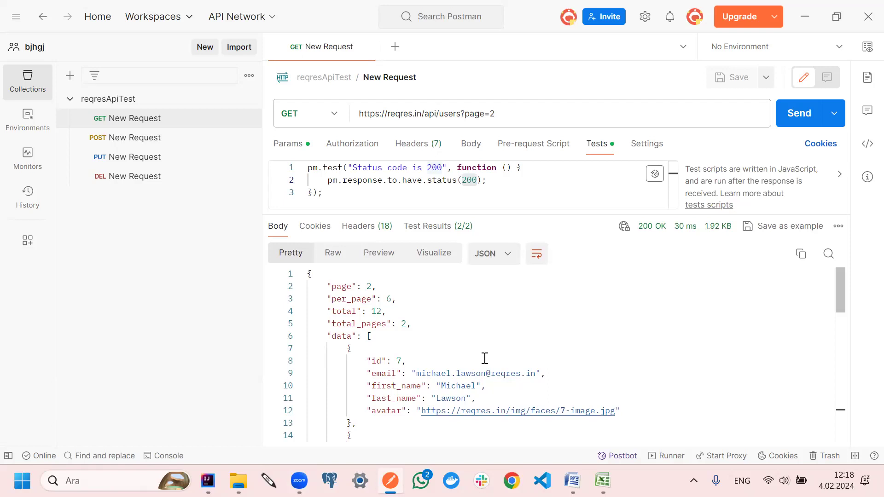
pyautogui.scroll(-10, 485, 358)
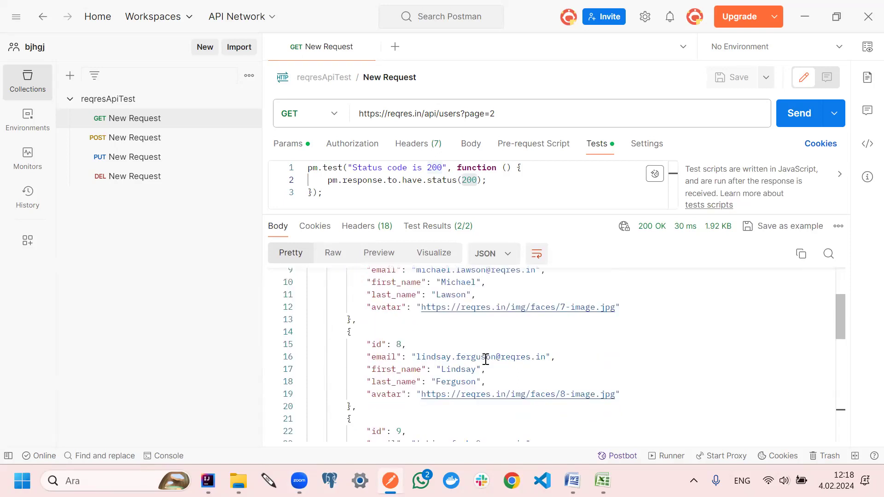
pyautogui.scroll(-4, 488, 361)
pyautogui.scroll(11, 493, 363)
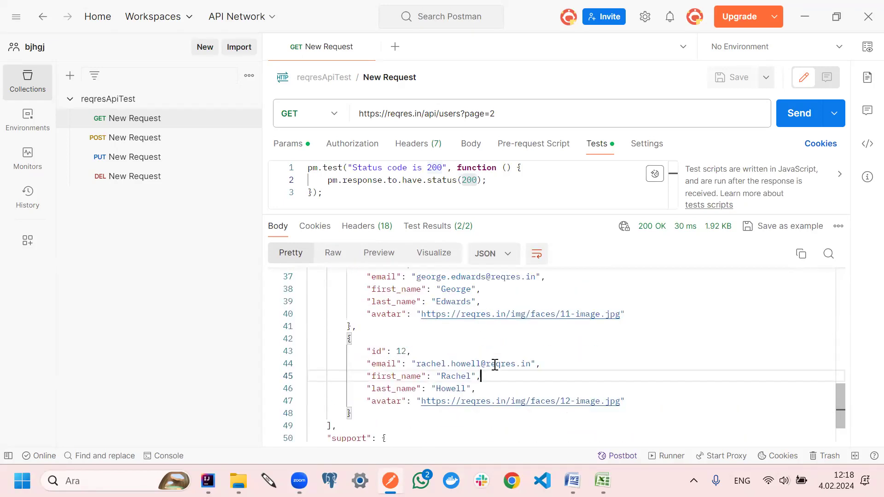
# Check the cookies of the page 2 response and read through its full list of response headers
pyautogui.scroll(3, 495, 365)
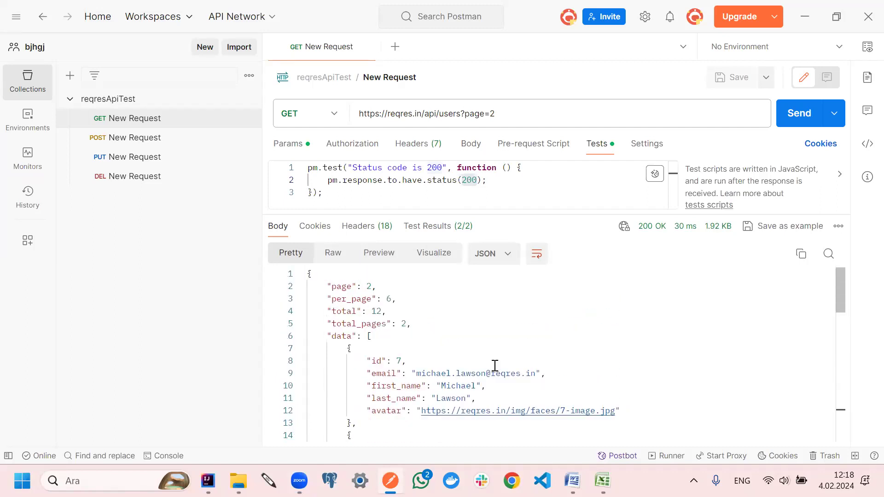
pyautogui.click(315, 227)
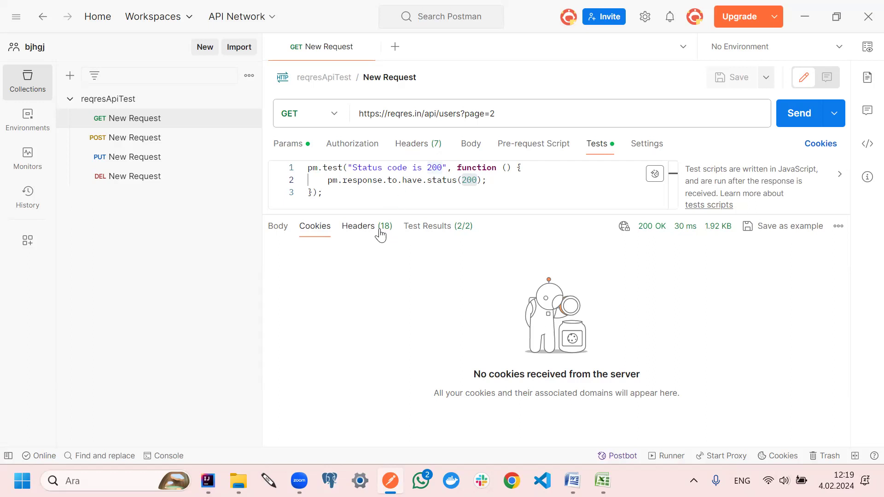
pyautogui.click(380, 235)
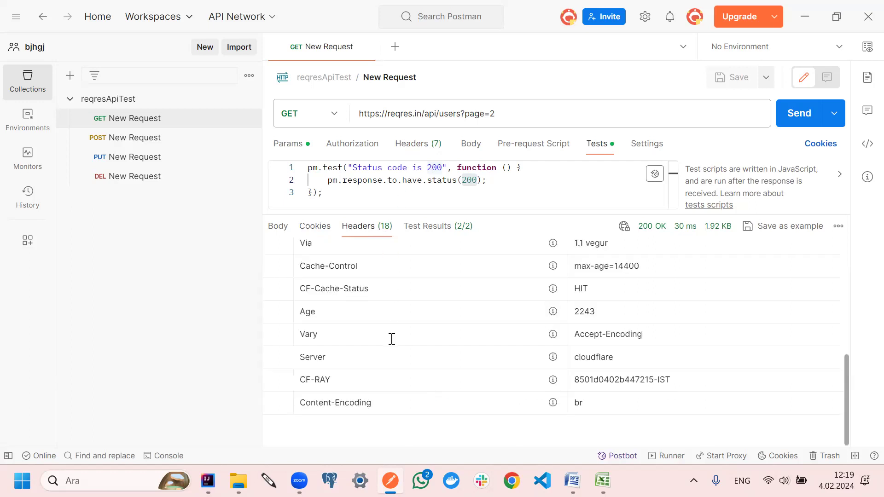
pyautogui.scroll(3, 375, 358)
pyautogui.scroll(5, 376, 360)
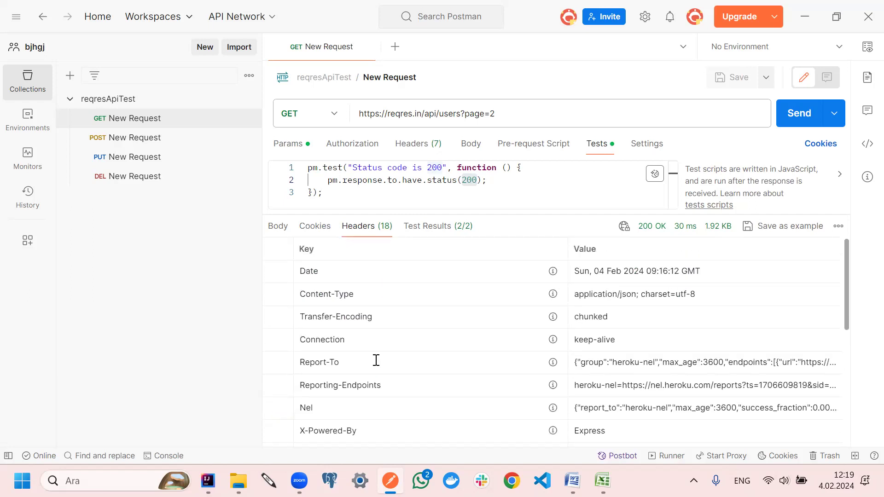
pyautogui.click(326, 340)
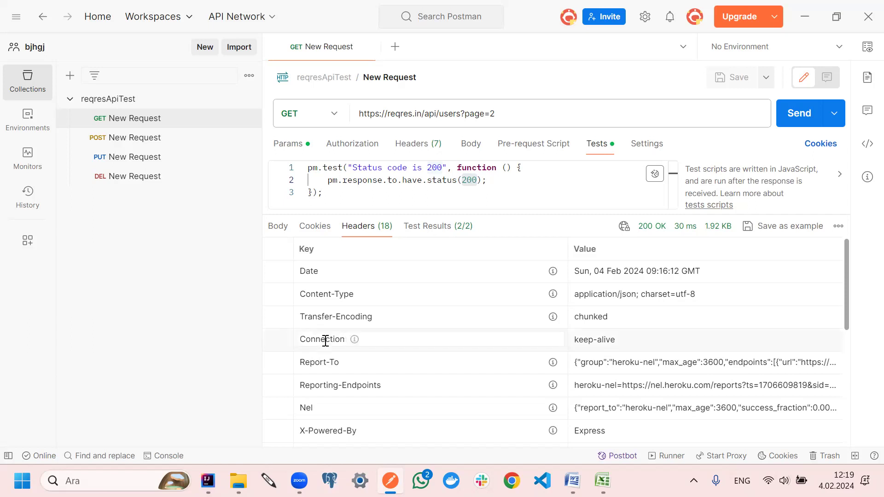
pyautogui.scroll(-3, 326, 340)
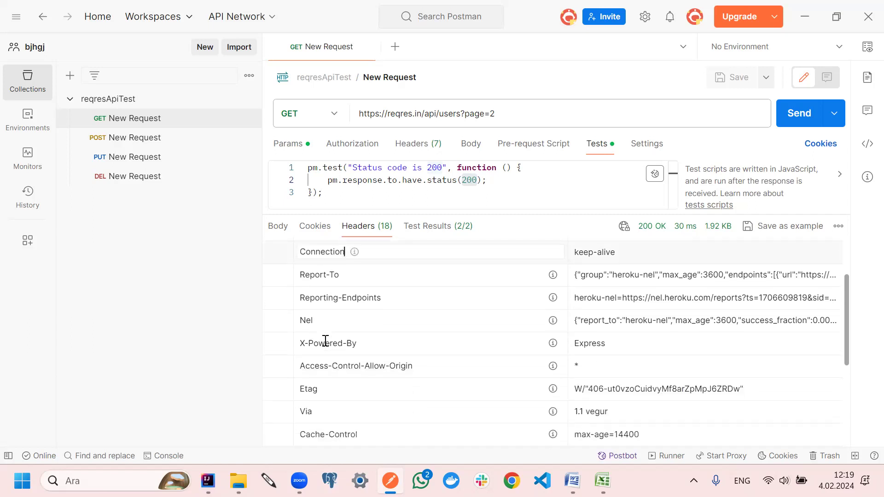
pyautogui.scroll(-3, 326, 340)
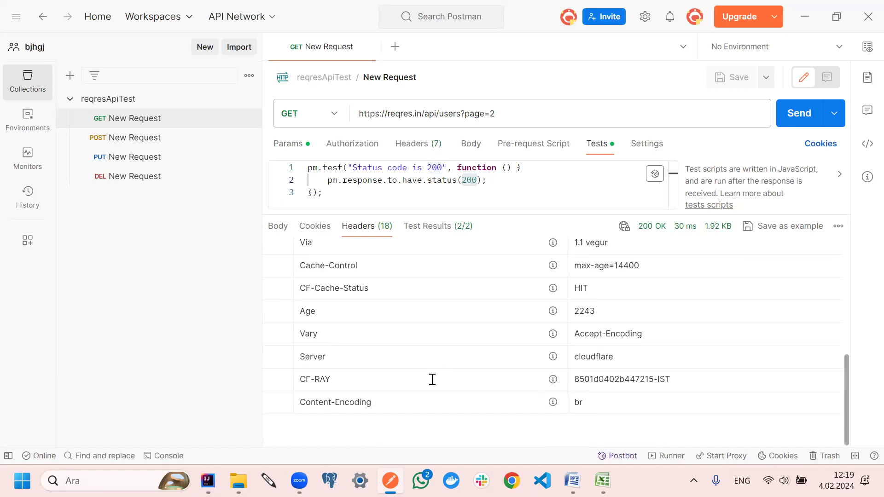
pyautogui.scroll(6, 383, 338)
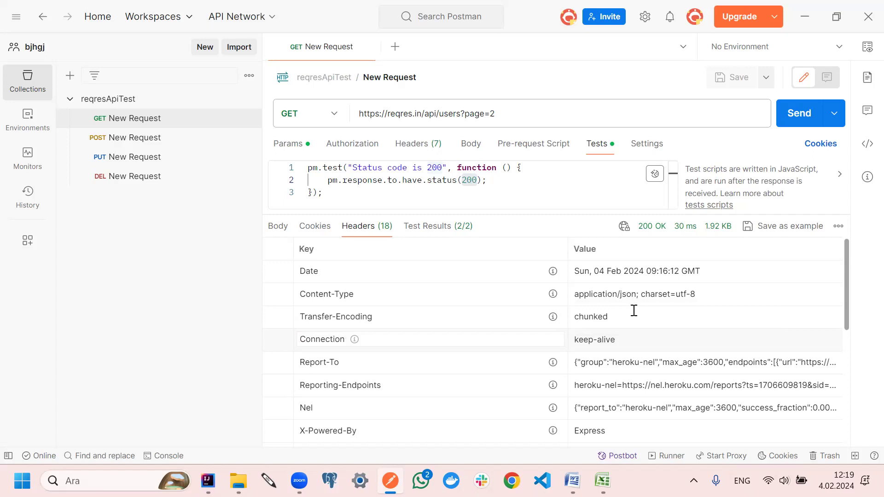
# Examine the Content-Type value and the Server header among the response headers
pyautogui.click(698, 296)
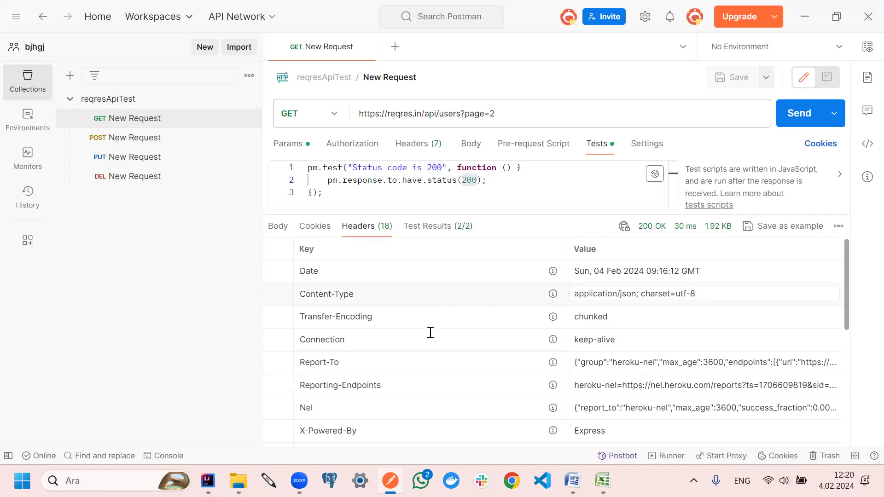
pyautogui.scroll(-3, 434, 328)
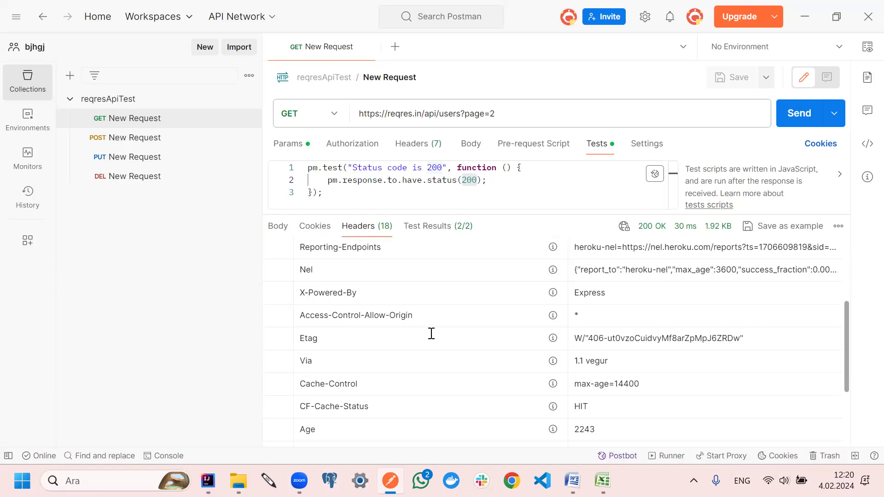
pyautogui.scroll(-2, 431, 334)
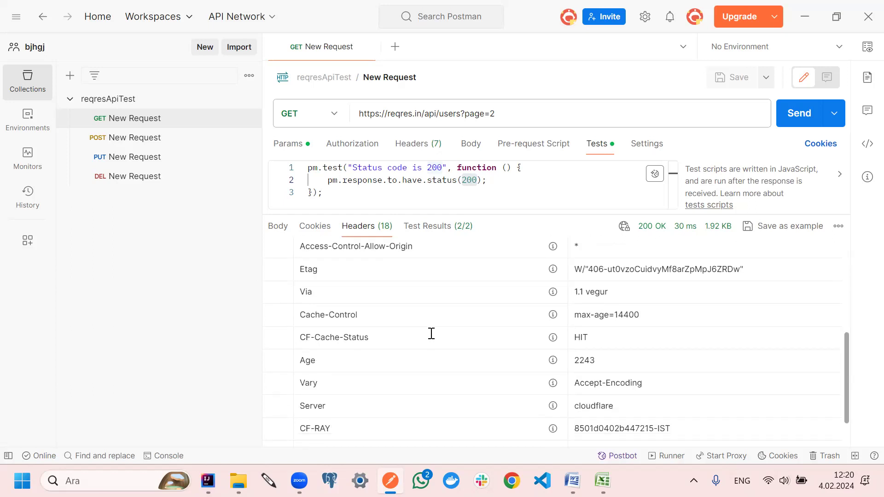
pyautogui.moveTo(602, 406); pyautogui.dragTo(376, 413)
pyautogui.scroll(-1, 371, 411)
pyautogui.scroll(5, 337, 310)
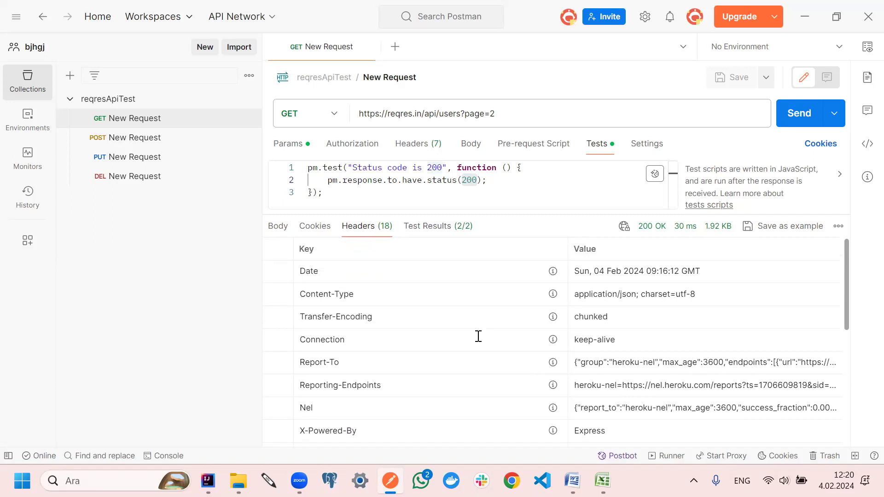
# Show the test results and compare the GET request's test script with the script set on the reqresApiTest collection
pyautogui.click(451, 229)
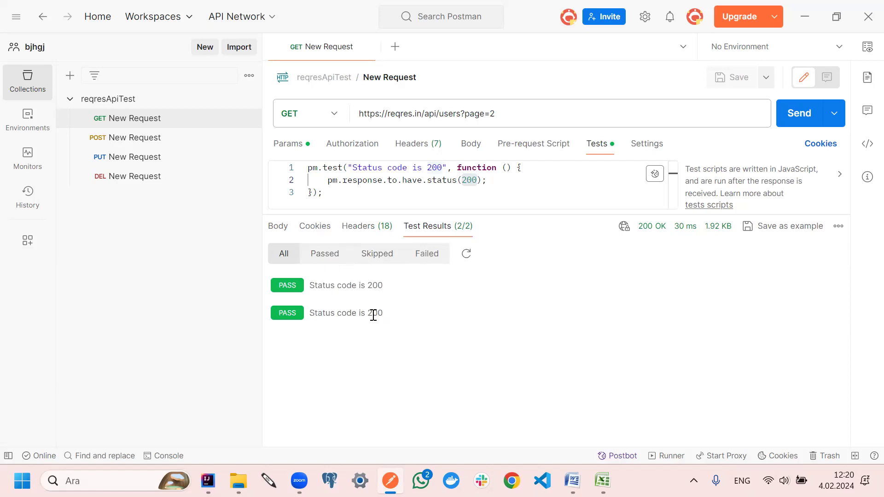
pyautogui.moveTo(474, 215); pyautogui.dragTo(474, 218)
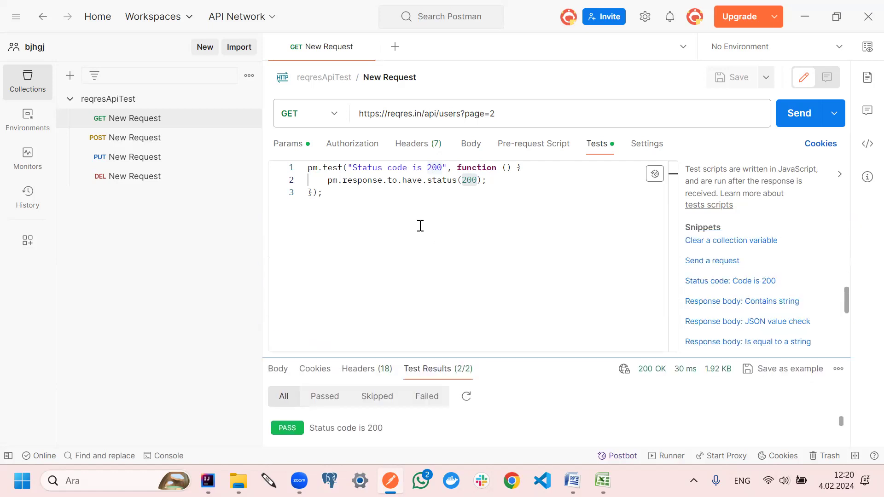
pyautogui.moveTo(419, 225); pyautogui.dragTo(231, 170)
pyautogui.click(402, 293)
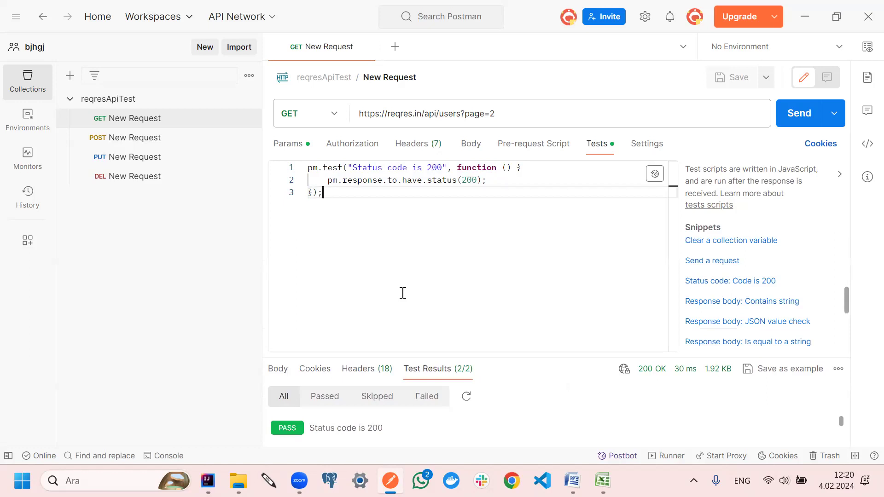
pyautogui.click(123, 98)
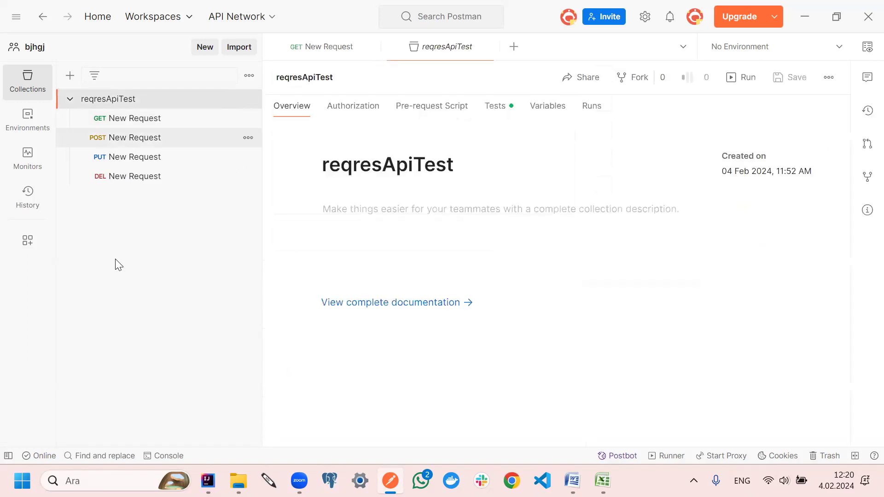
pyautogui.click(498, 111)
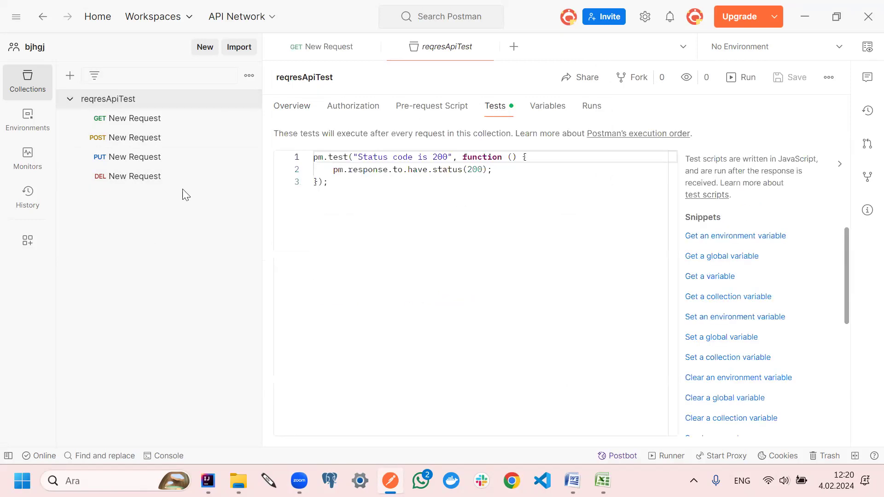
# Replace the GET request's test script with the snippet "Response time is less than 200ms"
pyautogui.click(115, 121)
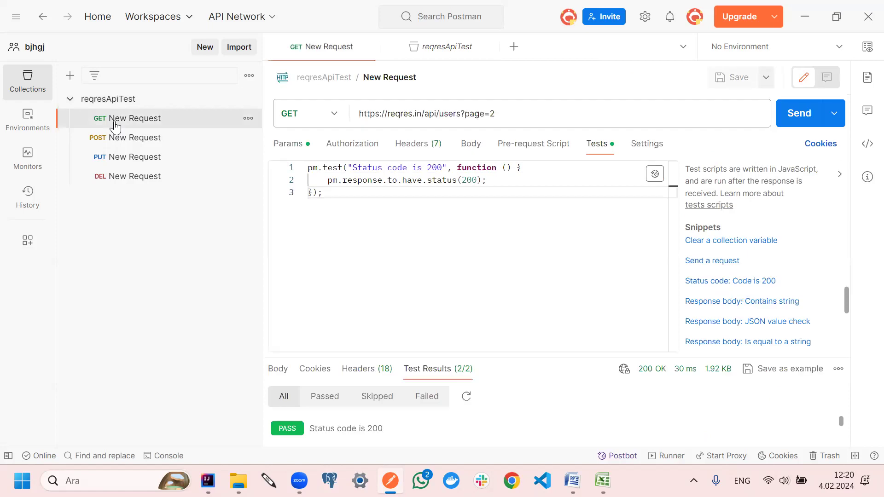
pyautogui.hotkey('ctrl', 'a')
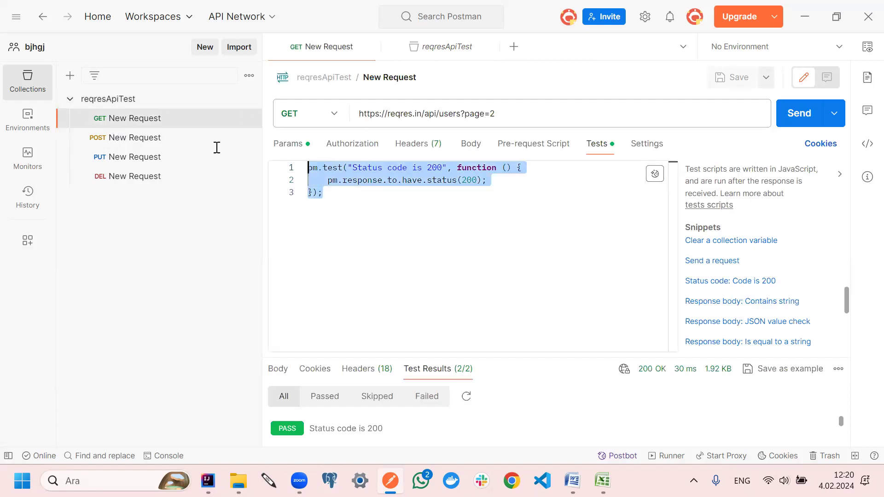
pyautogui.press('BackSpace')
pyautogui.scroll(-3, 726, 323)
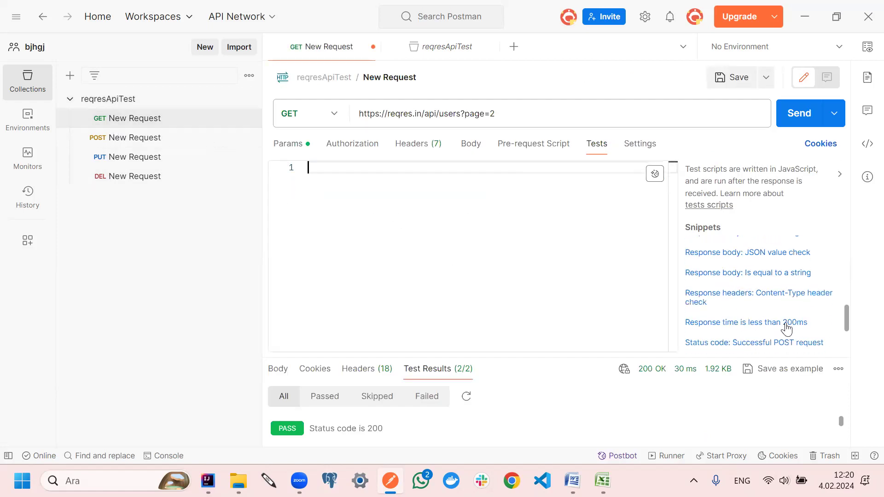
pyautogui.click(792, 322)
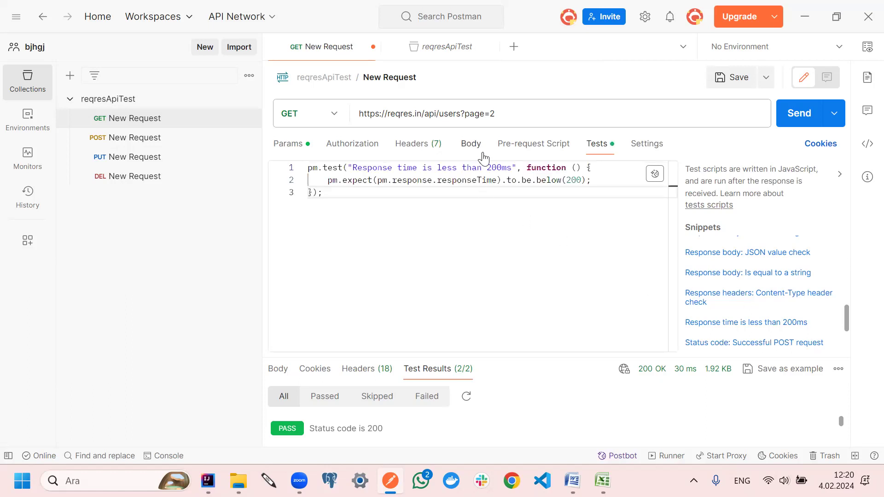
# Change the response time limit to 300 in both the test's name and its expectation
pyautogui.click(500, 166)
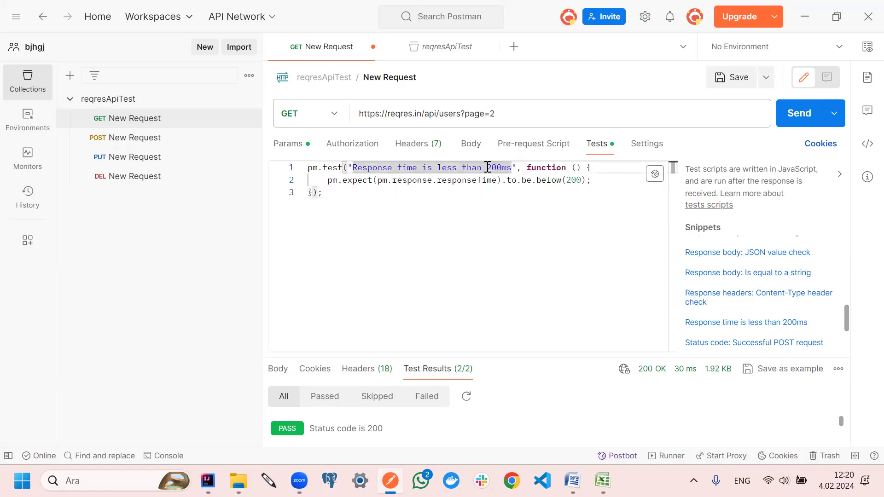
pyautogui.click(492, 172)
pyautogui.press('BackSpace')
pyautogui.write('3')
pyautogui.click(532, 209)
pyautogui.click(572, 181)
pyautogui.press('BackSpace')
pyautogui.write('3')
pyautogui.click(555, 240)
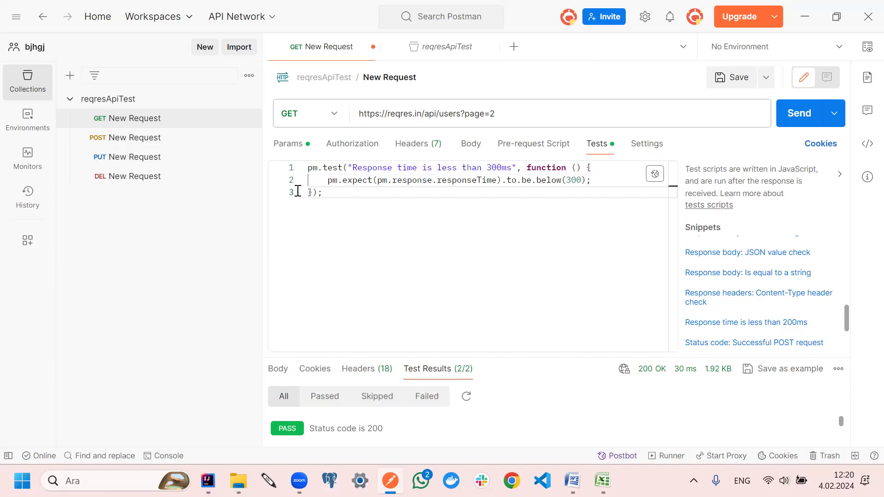
# Save and send the GET request, and review its status code and response time test results in an enlarged response area
pyautogui.click(736, 75)
pyautogui.click(797, 121)
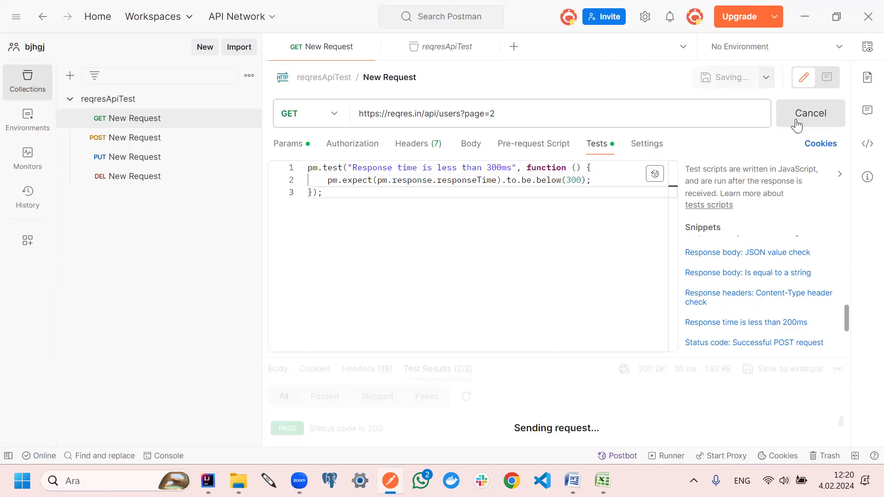
pyautogui.moveTo(504, 360); pyautogui.dragTo(483, 277)
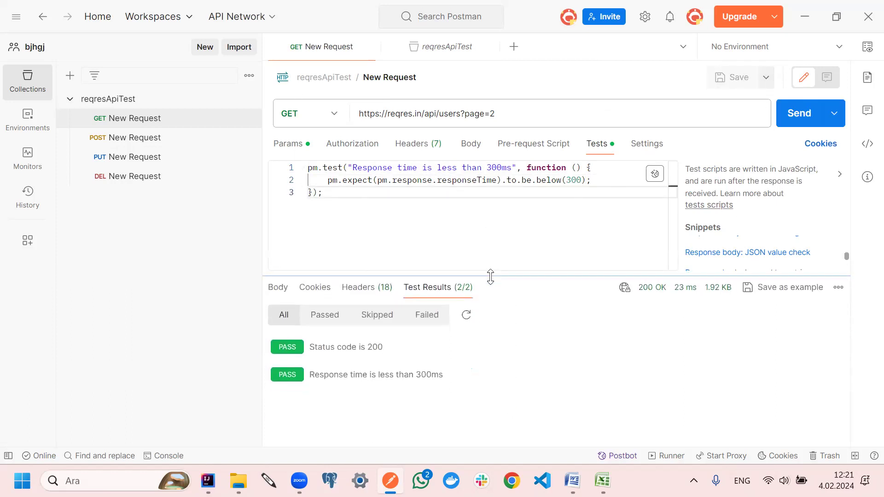
pyautogui.moveTo(394, 346); pyautogui.dragTo(286, 343)
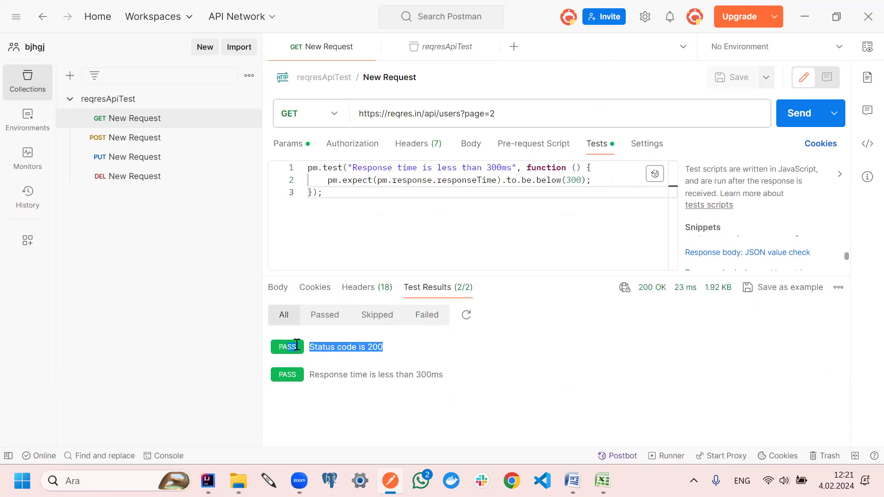
pyautogui.click(297, 345)
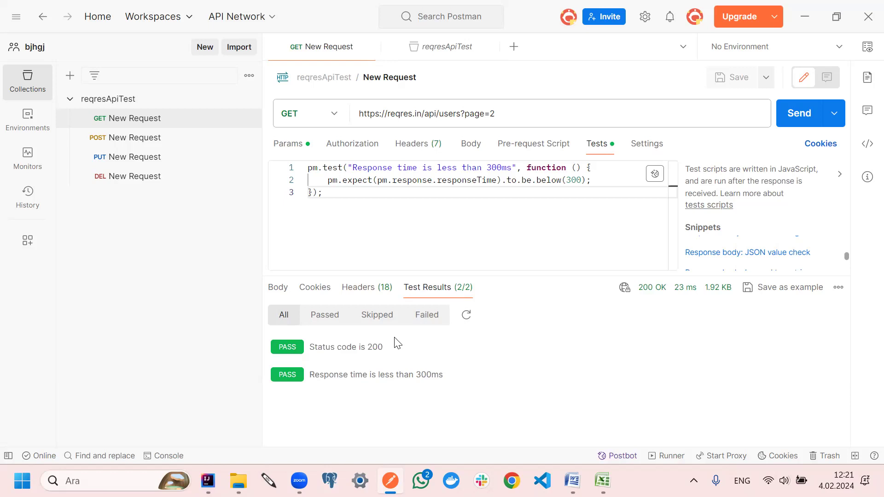
pyautogui.moveTo(458, 391); pyautogui.dragTo(315, 375)
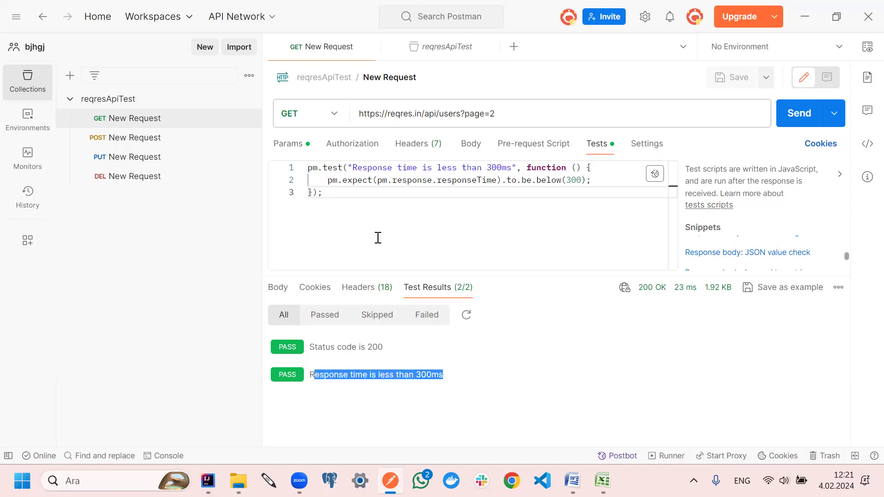
pyautogui.click(373, 416)
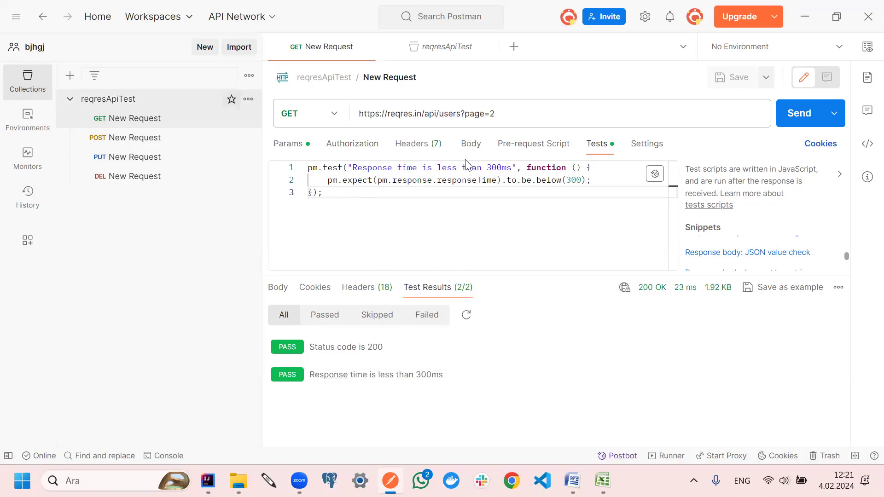
# Open the collection's POST request, and copy the POST row's URL from the postman workbook in Excel
pyautogui.click(117, 138)
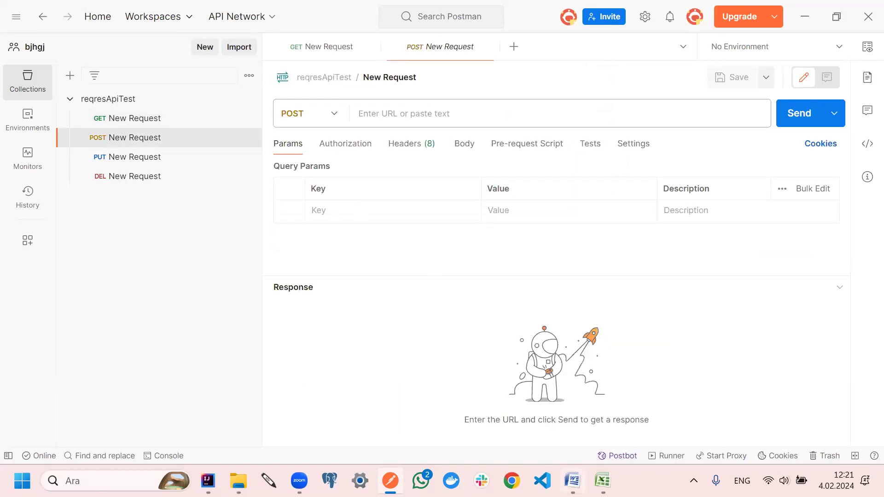
pyautogui.click(602, 480)
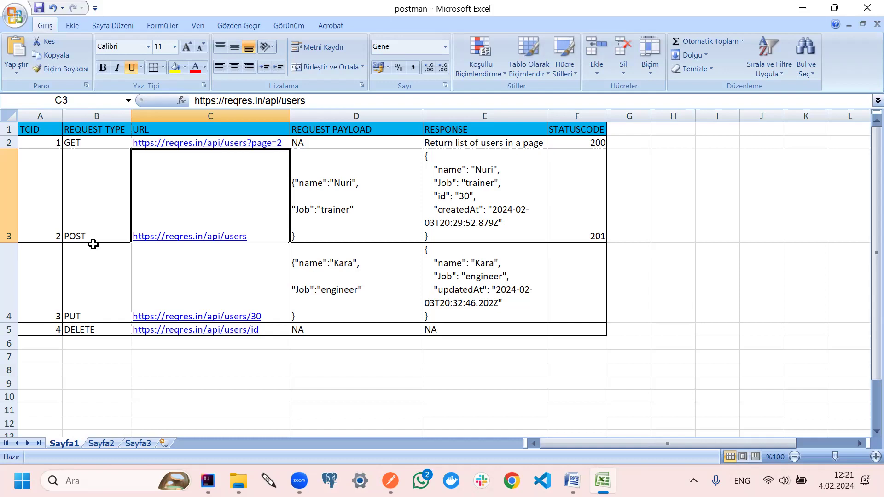
pyautogui.doubleClick(265, 236)
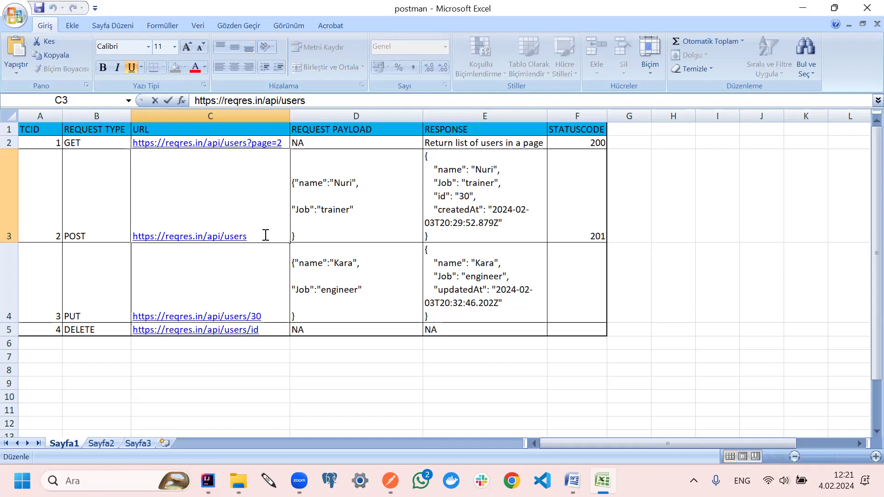
pyautogui.moveTo(265, 235); pyautogui.dragTo(135, 234)
pyautogui.press('Left')
pyautogui.moveTo(256, 235); pyautogui.dragTo(127, 236)
pyautogui.rightClick(151, 236)
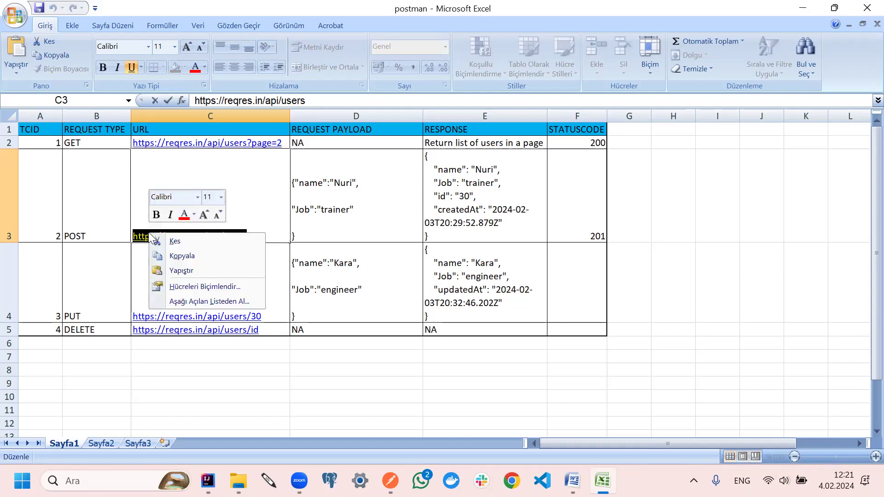
pyautogui.click(181, 255)
pyautogui.click(390, 480)
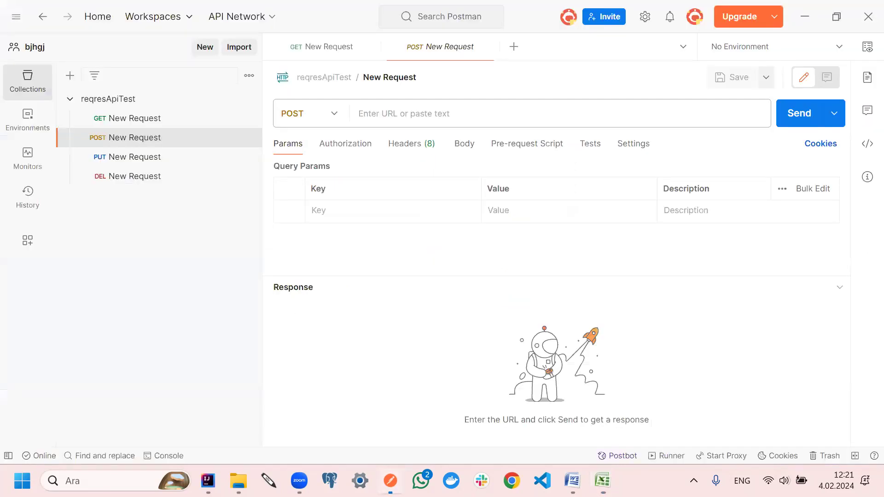
pyautogui.click(377, 110)
pyautogui.hotkey('ctrl', 'v')
pyautogui.click(410, 310)
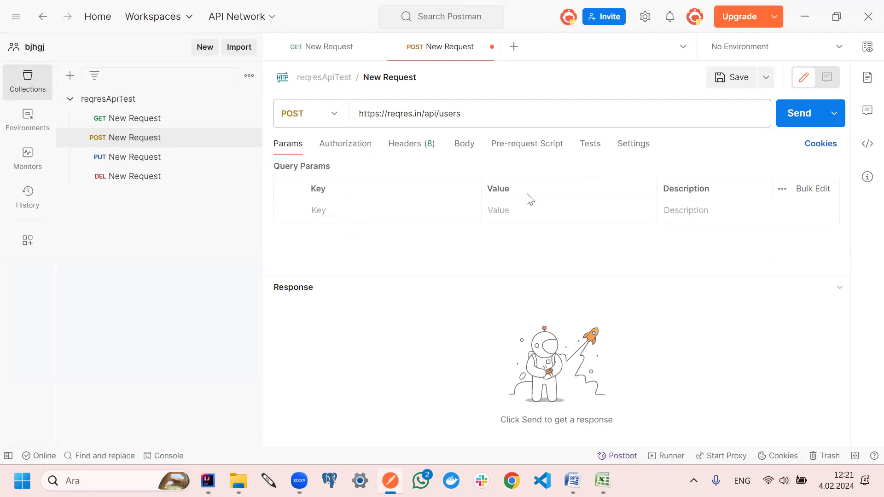
# Save the POST request, switch to the postman workbook in Excel, and copy the POST row's request payload
pyautogui.click(733, 77)
pyautogui.hotkey('alt', 'Tab')
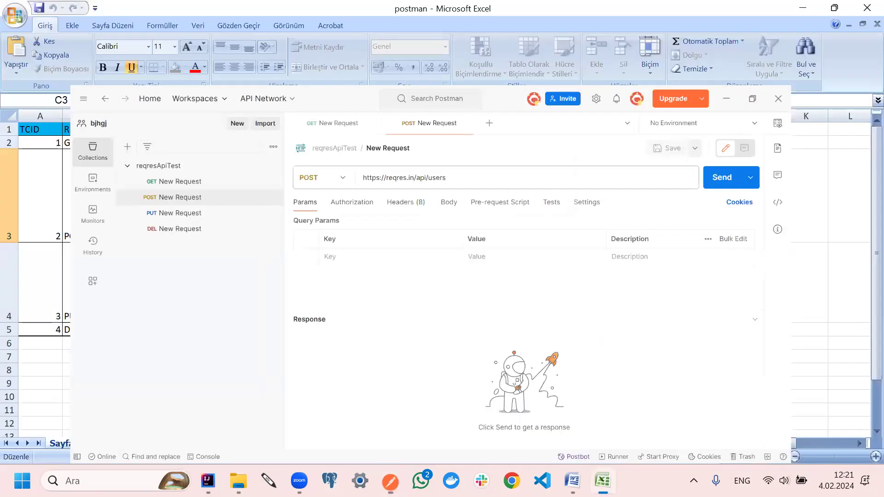
pyautogui.moveTo(322, 233); pyautogui.dragTo(265, 168)
pyautogui.doubleClick(296, 233)
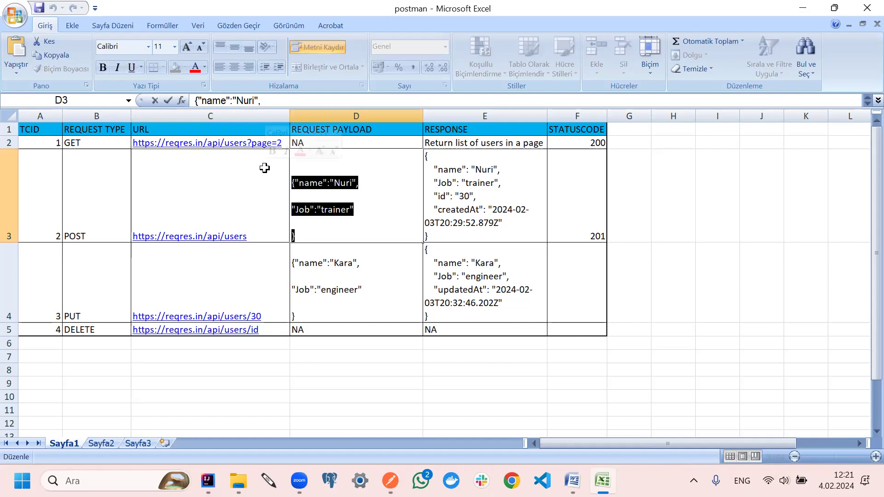
pyautogui.hotkey('ctrl', 'c')
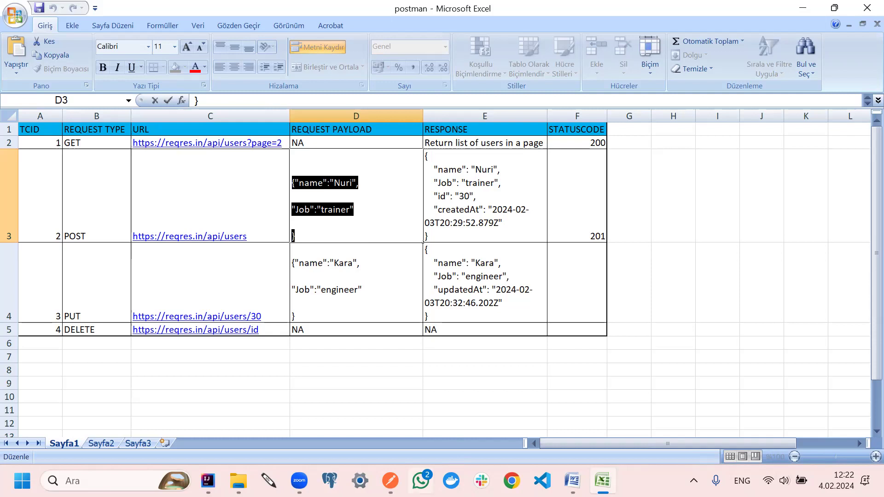
# Switch back to Postman and fill the POST request's body with the copied payload as raw JSON, checking it against the workbook
pyautogui.click(399, 475)
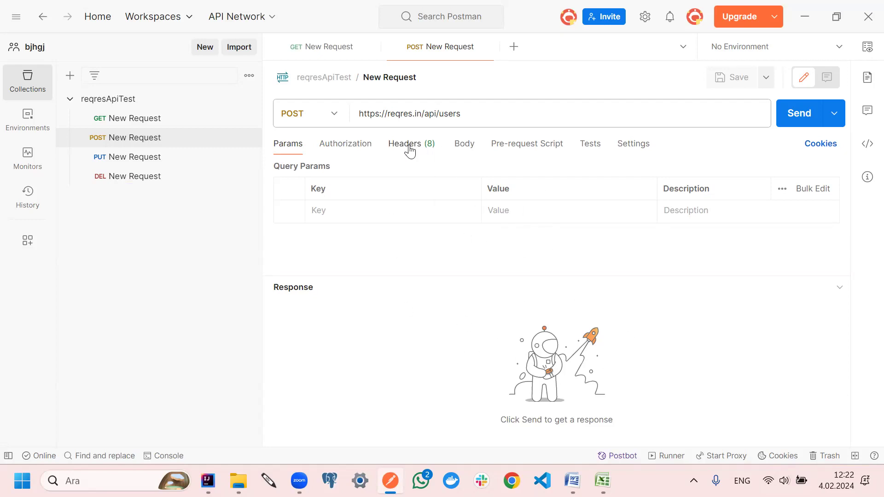
pyautogui.click(462, 148)
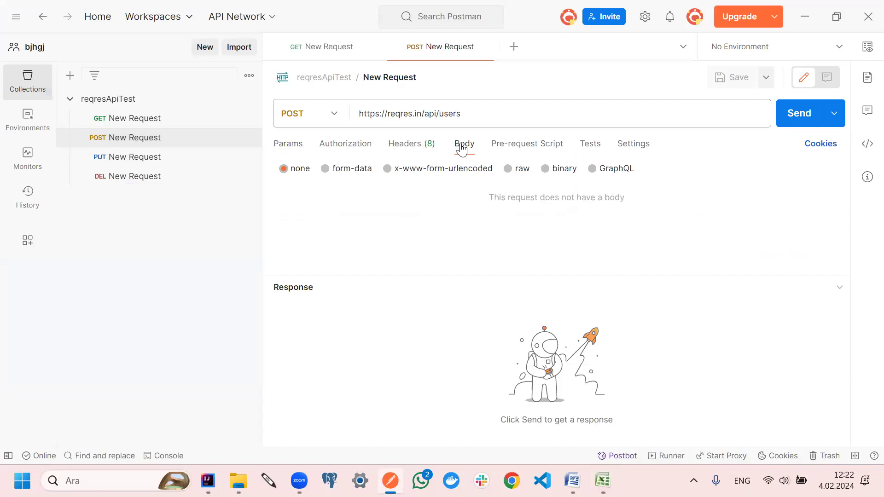
pyautogui.click(518, 171)
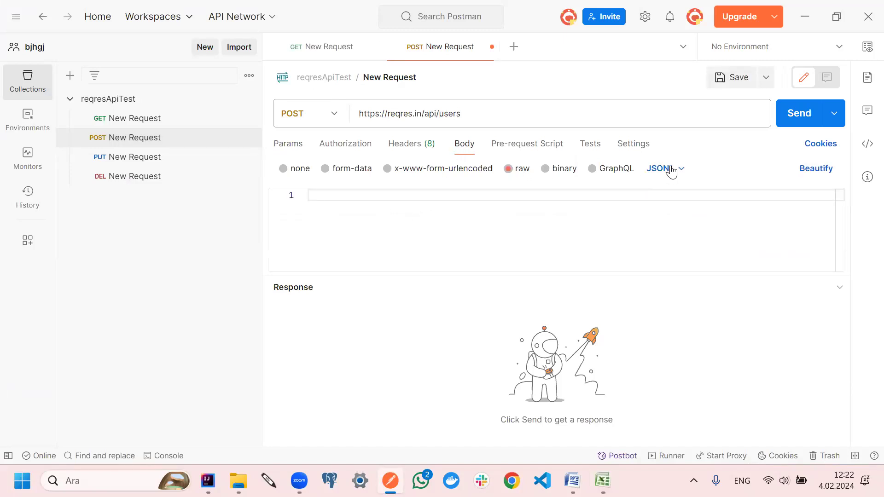
pyautogui.click(315, 195)
pyautogui.hotkey('ctrl', 'v')
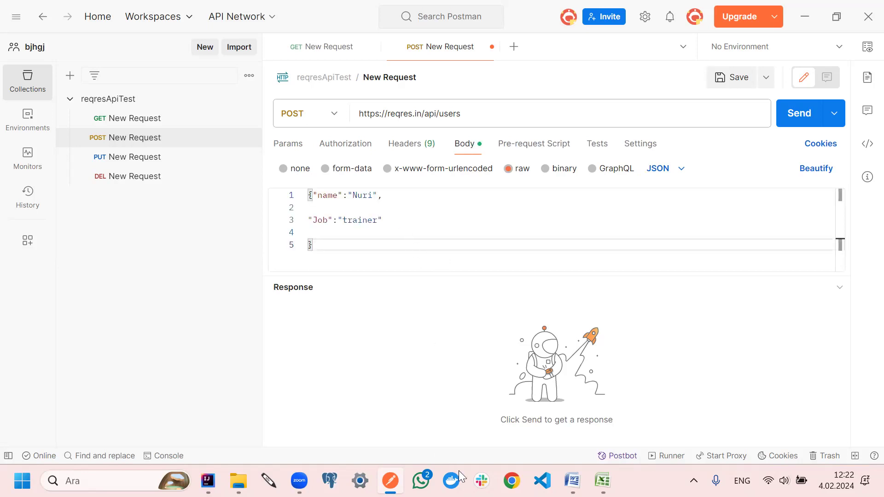
pyautogui.click(602, 480)
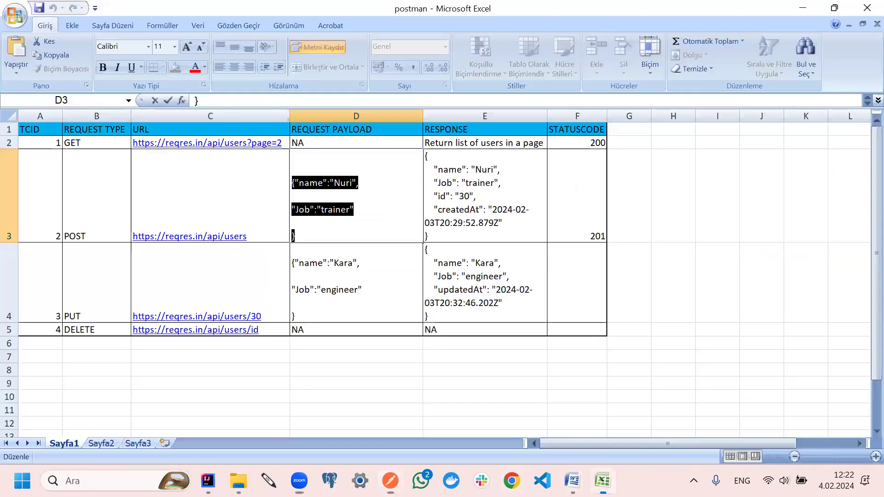
pyautogui.click(602, 480)
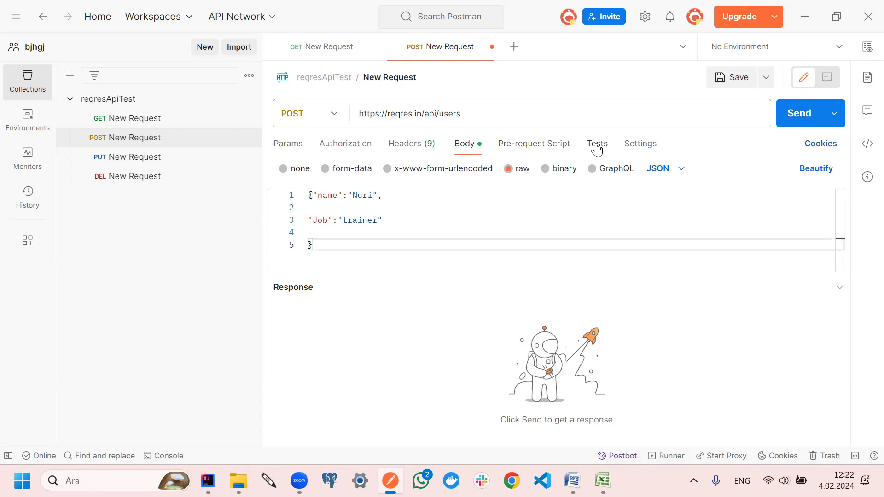
# Add the "Response time is less than 200ms" snippet to the POST request's tests, enlarging the script area
pyautogui.click(597, 145)
pyautogui.moveTo(620, 276); pyautogui.dragTo(758, 375)
pyautogui.scroll(-3, 781, 353)
pyautogui.scroll(-2, 781, 352)
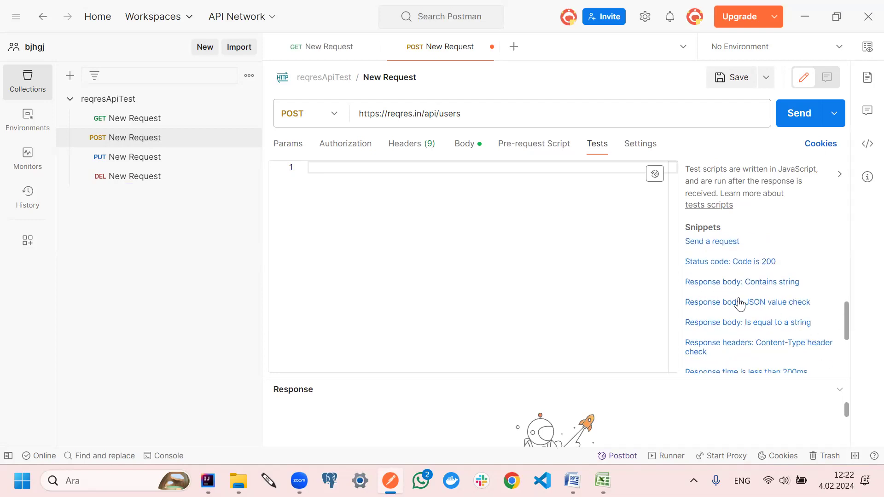
pyautogui.scroll(-2, 742, 304)
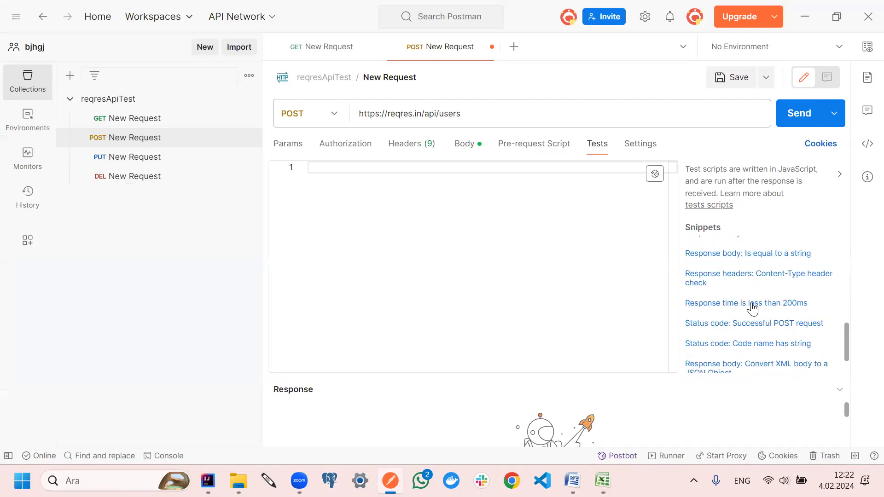
pyautogui.click(753, 303)
# Change the POST test's response time limit to 300 in both its name and its expectation, and save the request
pyautogui.click(493, 167)
pyautogui.press('BackSpace')
pyautogui.write('300ms", function () {')
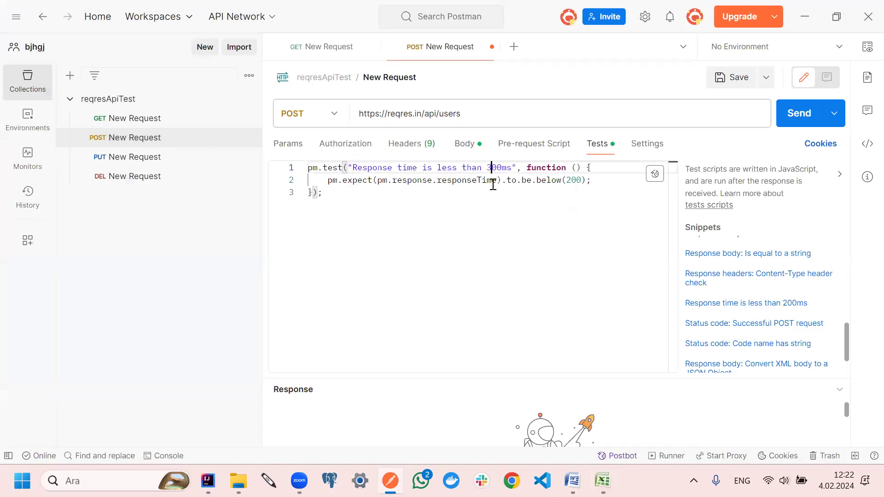
pyautogui.click(571, 180)
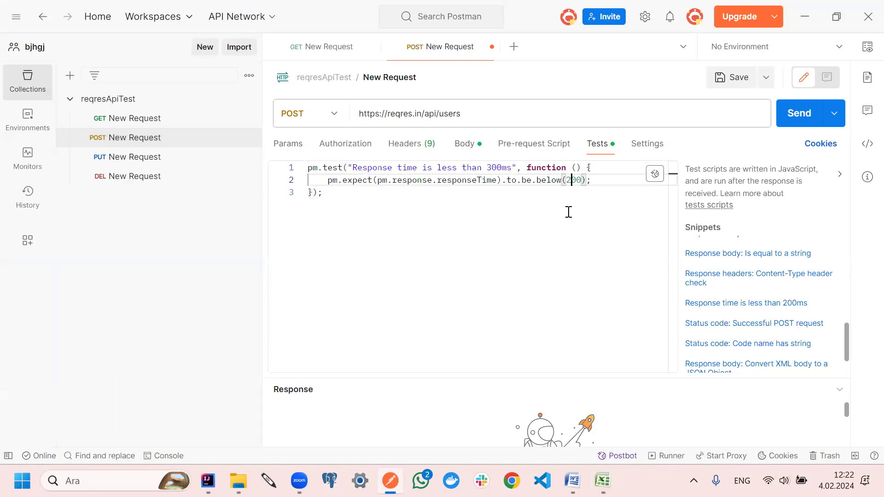
pyautogui.press('BackSpace')
pyautogui.write('3')
pyautogui.click(724, 78)
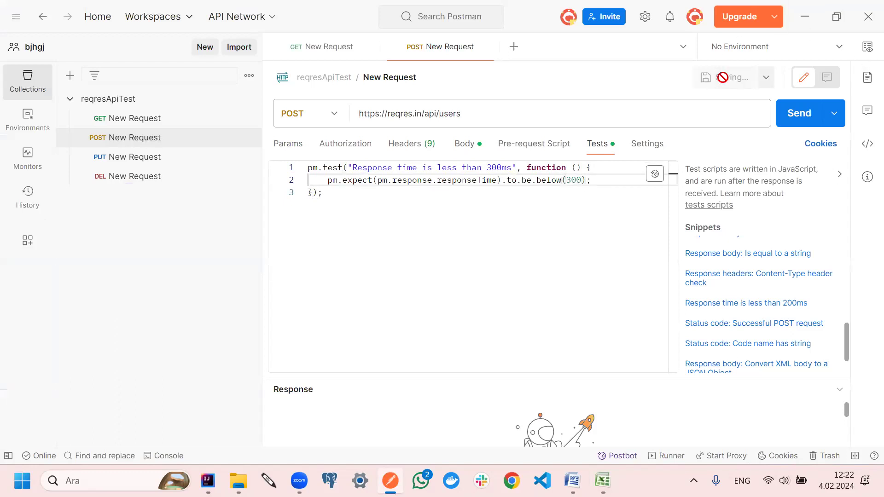
# Check the POST body's raw format options, keeping JSON, then send the request and enlarge the response area
pyautogui.click(464, 144)
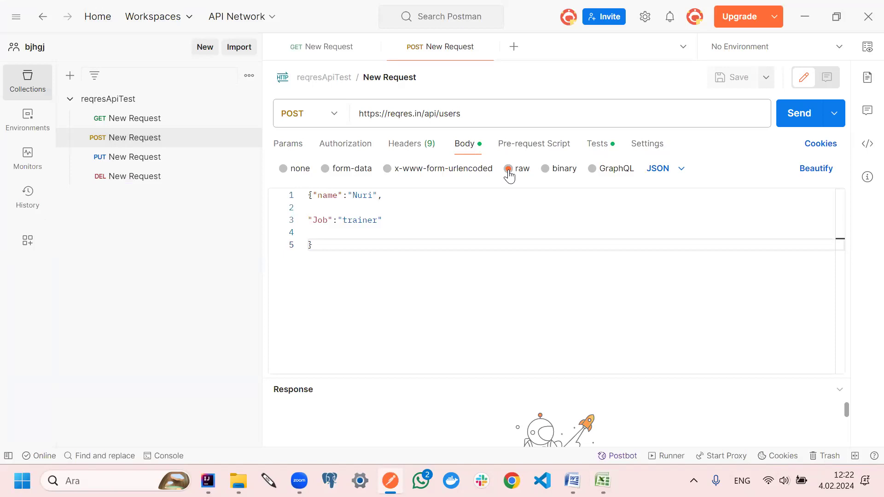
pyautogui.click(674, 175)
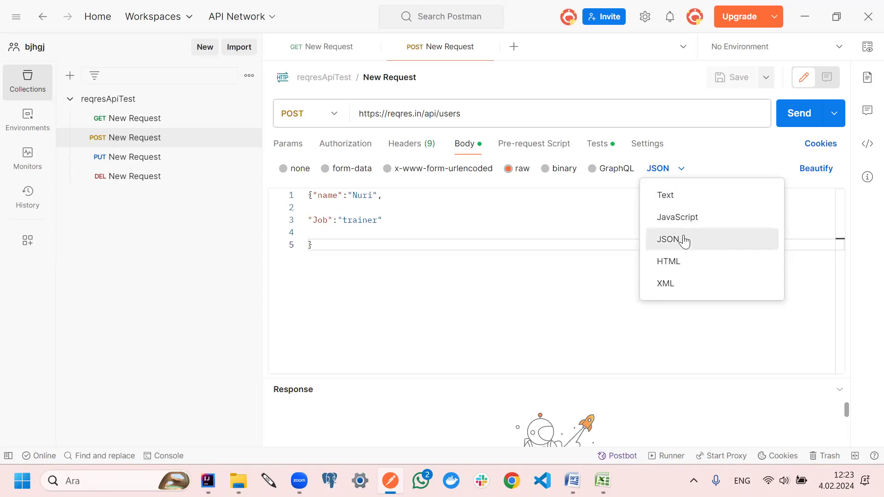
pyautogui.click(387, 316)
pyautogui.click(800, 115)
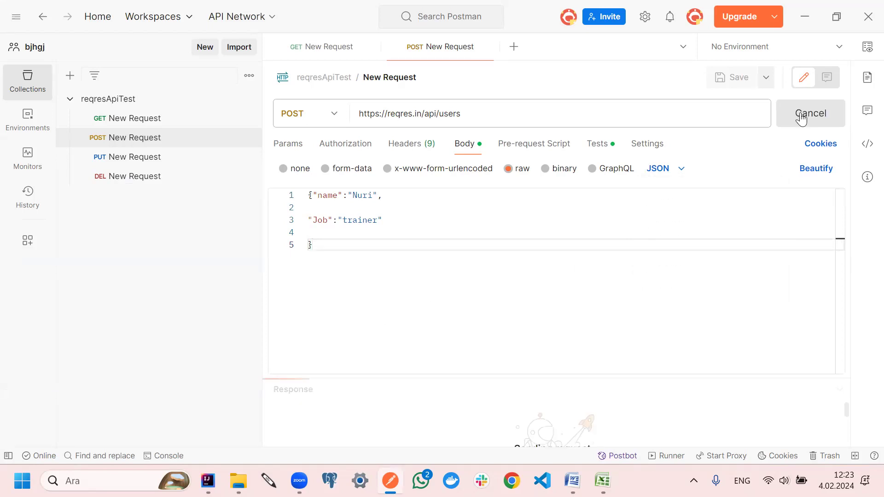
pyautogui.moveTo(519, 371); pyautogui.dragTo(499, 198)
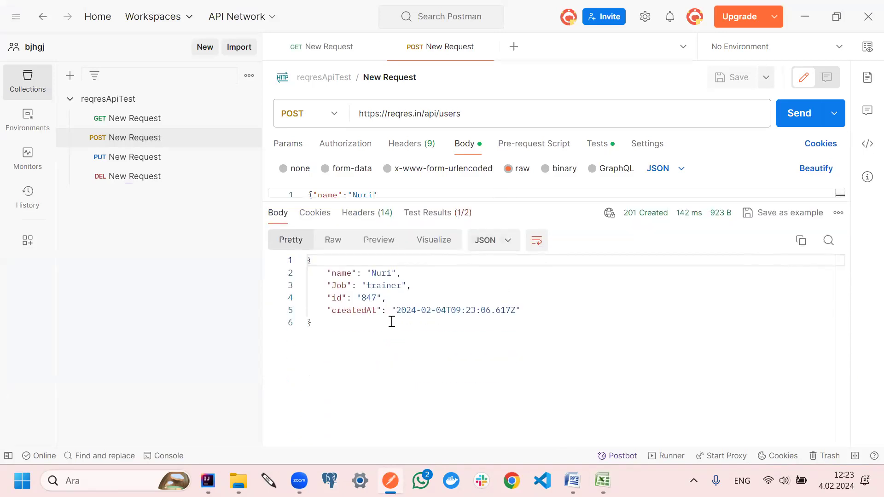
# Compare the POST request's payload with the response's name, Job, id and createdAt fields, and check the response's status code
pyautogui.moveTo(430, 204); pyautogui.dragTo(438, 259)
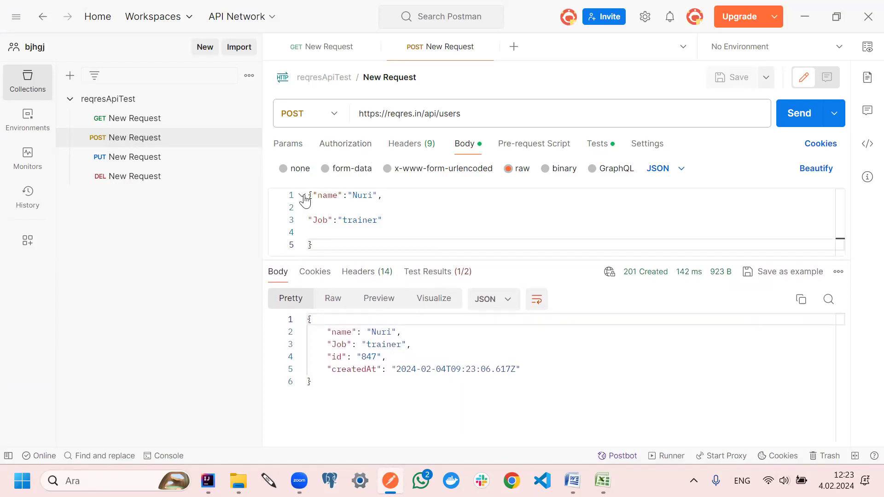
pyautogui.moveTo(310, 195); pyautogui.dragTo(365, 249)
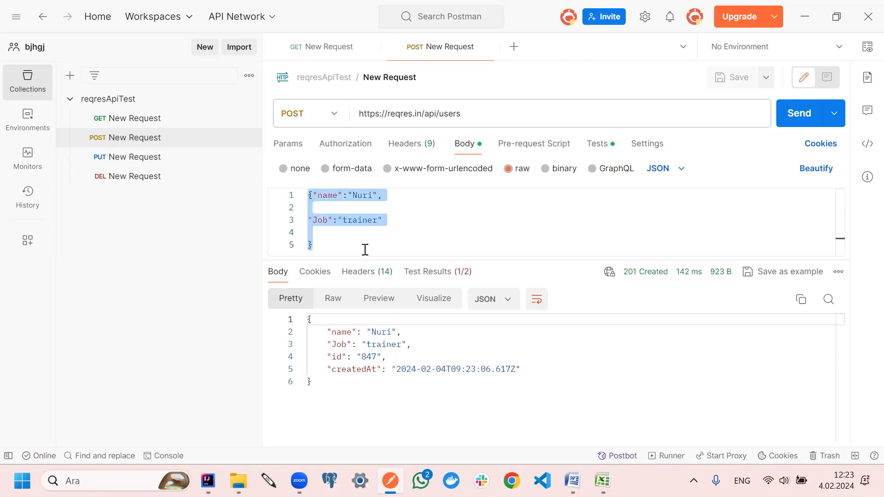
pyautogui.moveTo(334, 331); pyautogui.dragTo(322, 357)
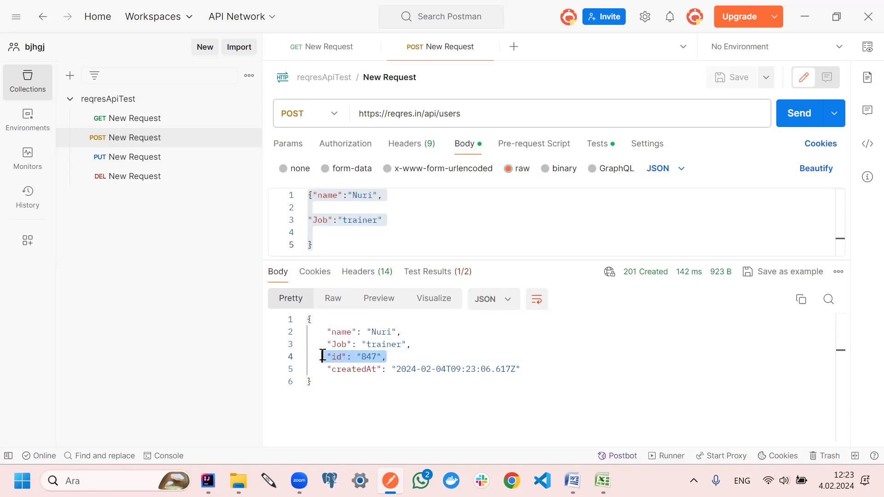
pyautogui.moveTo(559, 367); pyautogui.dragTo(314, 356)
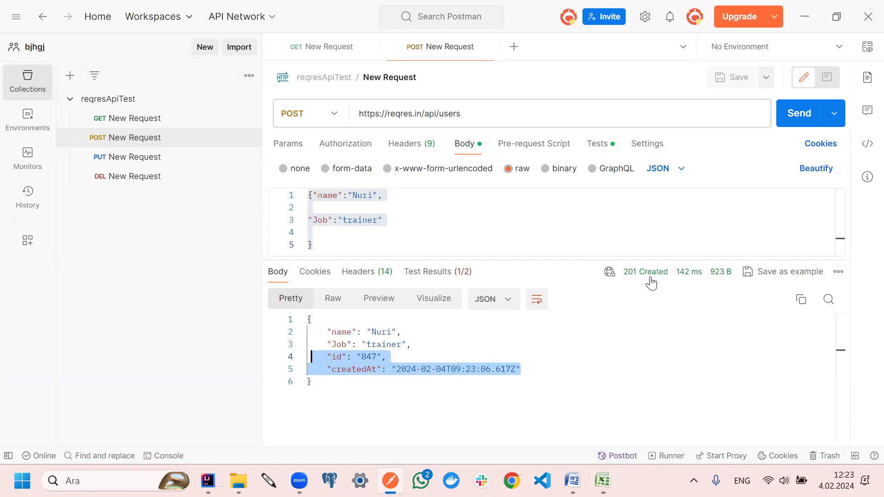
pyautogui.moveTo(650, 281)
# Examine the status code test defined on the reqresApiTest collection, and return to the POST request
pyautogui.click(149, 98)
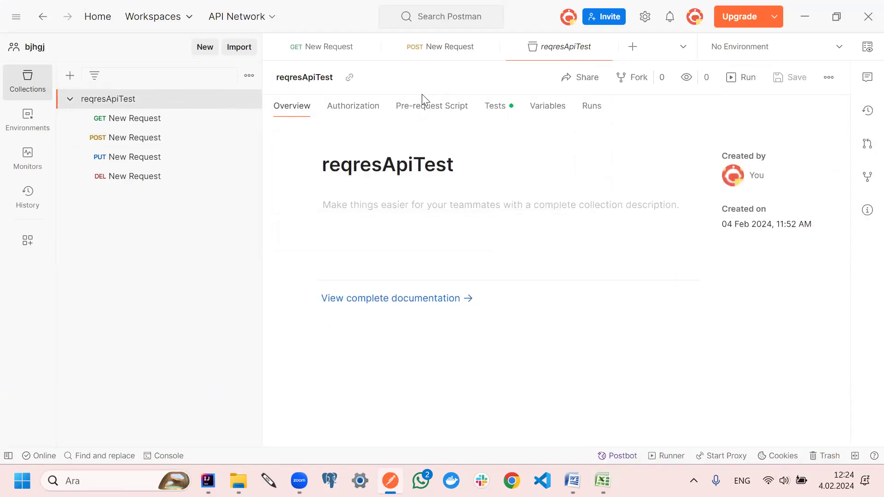
pyautogui.click(506, 112)
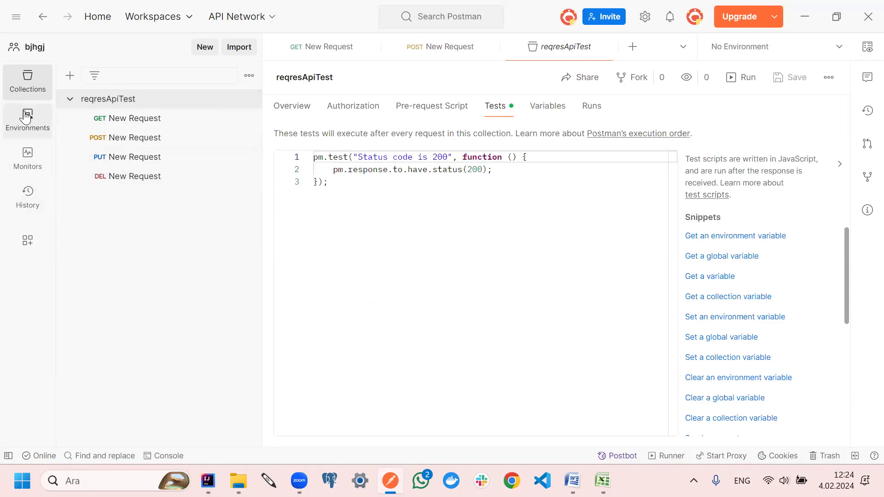
pyautogui.click(141, 136)
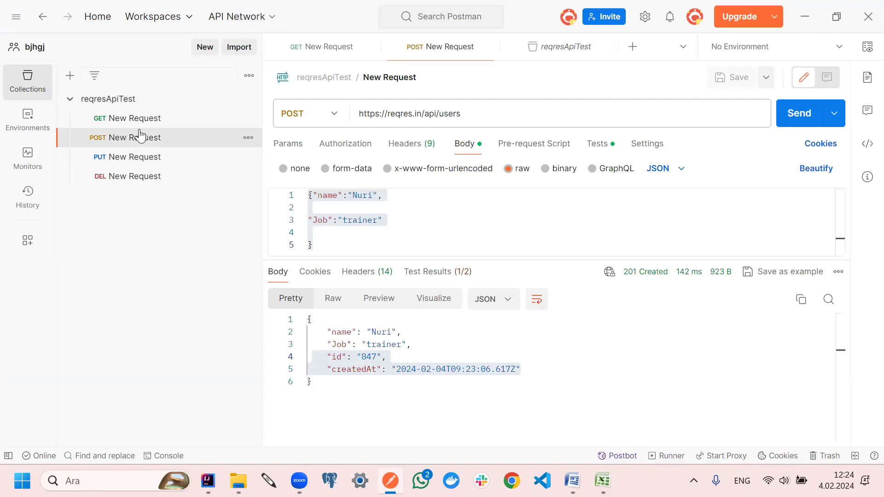
# Review the POST response's body, cookies, headers and test results, and compare the status code assertion with the request's own test script
pyautogui.moveTo(314, 386); pyautogui.dragTo(289, 319)
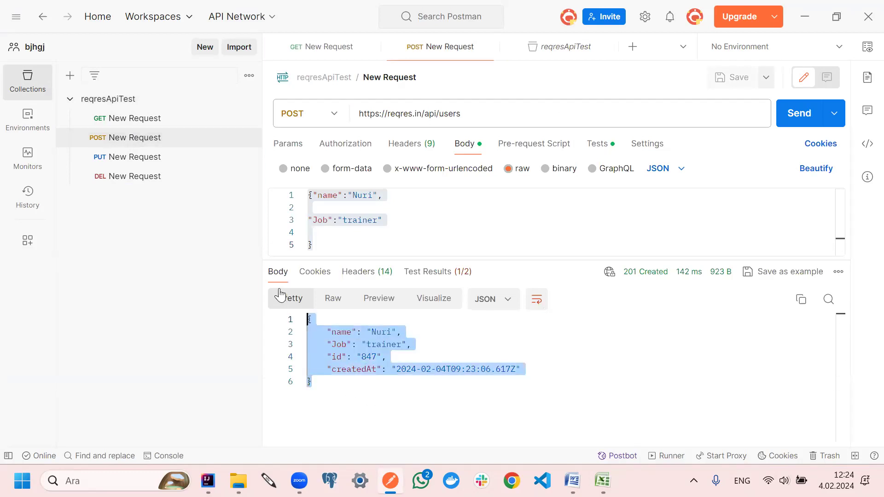
pyautogui.click(312, 273)
pyautogui.click(363, 278)
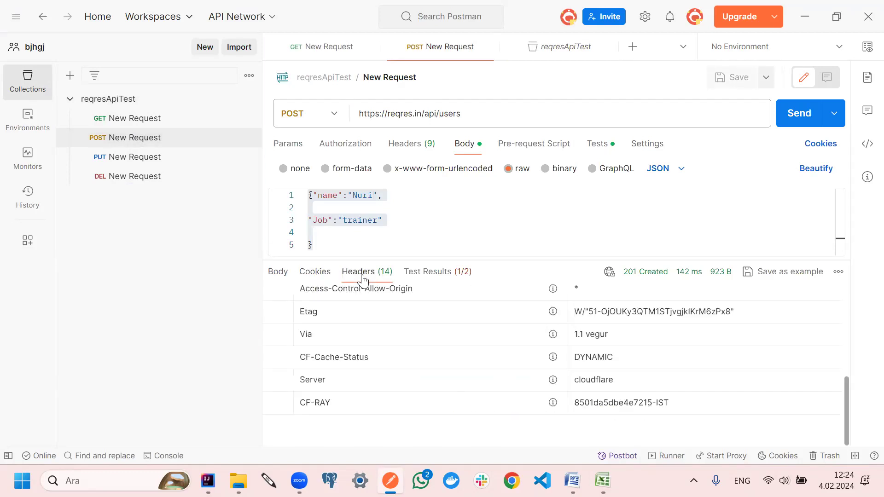
pyautogui.click(438, 276)
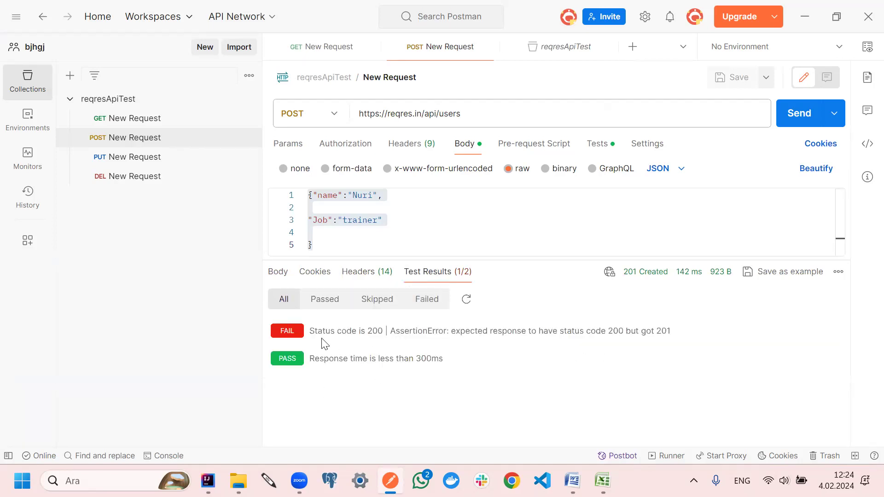
pyautogui.moveTo(309, 331); pyautogui.dragTo(557, 324)
pyautogui.click(628, 350)
pyautogui.click(602, 144)
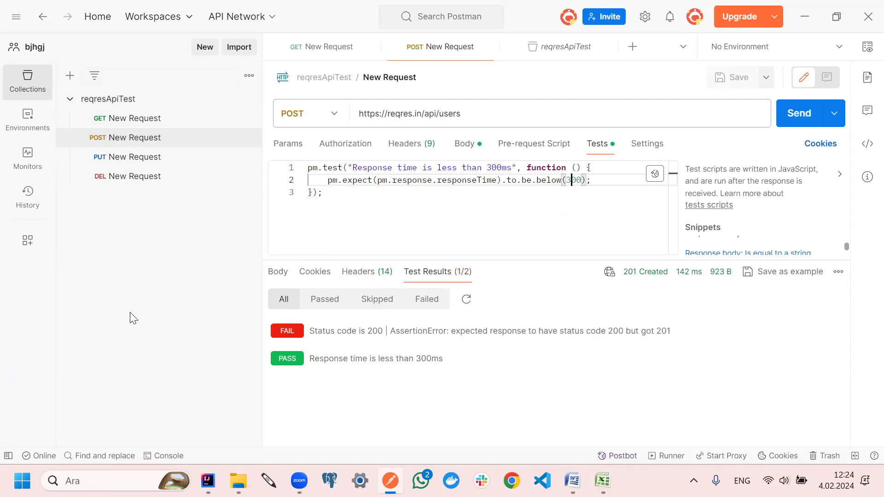
pyautogui.click(557, 216)
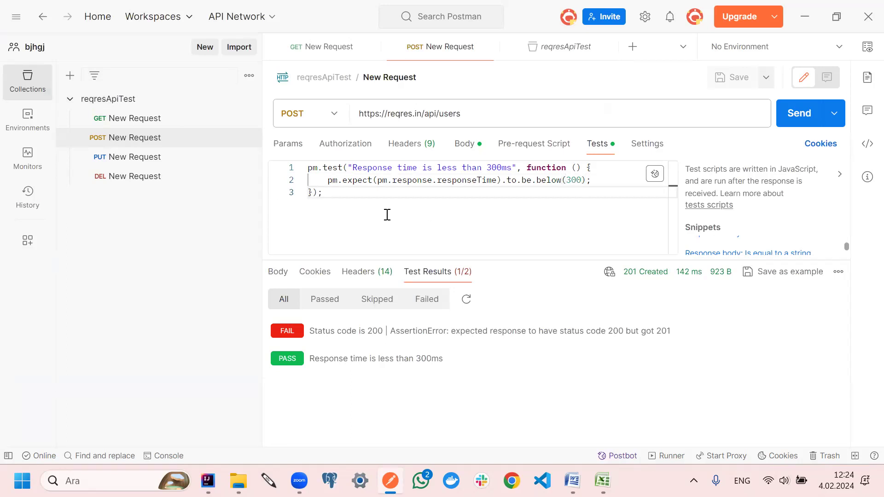
pyautogui.click(134, 158)
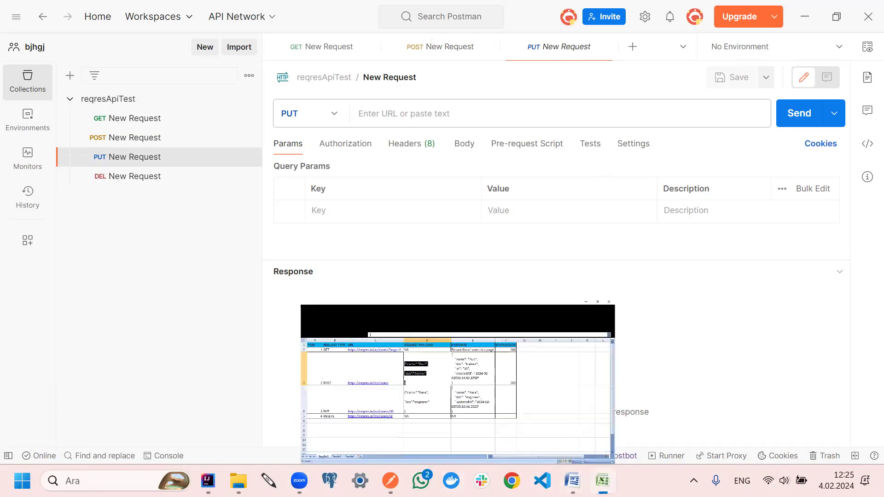
pyautogui.click(415, 392)
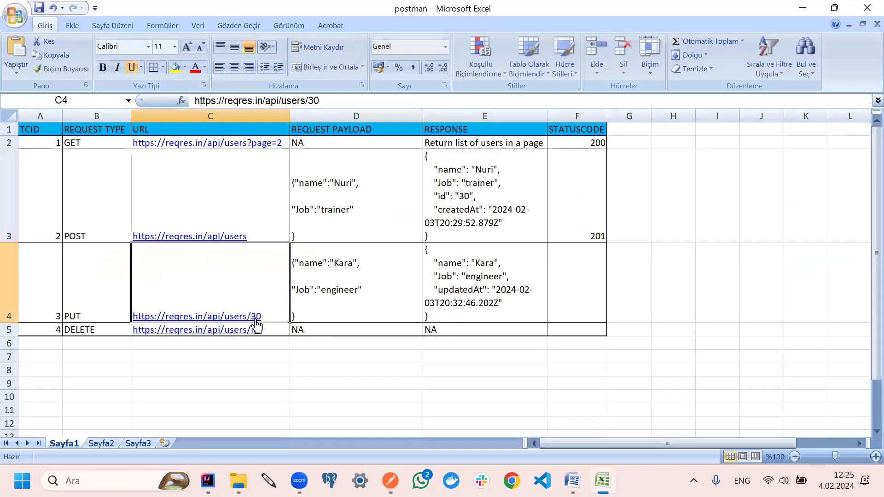
pyautogui.doubleClick(271, 318)
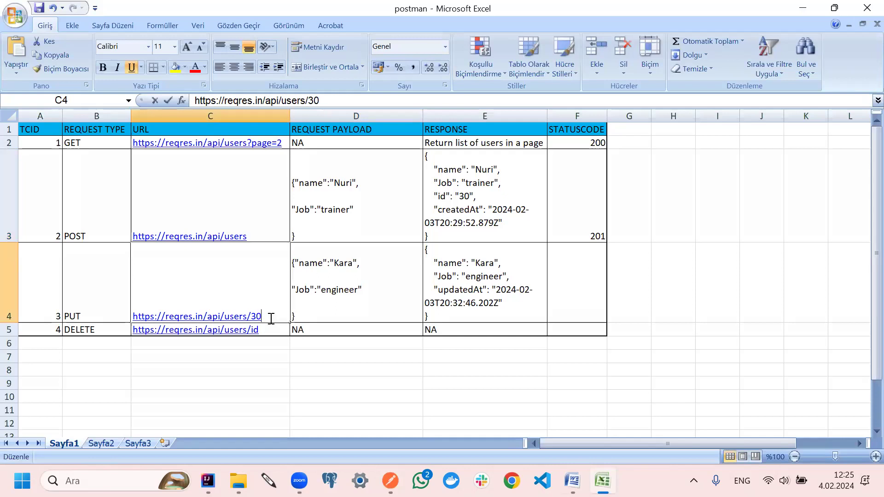
pyautogui.press('BackSpace')
pyautogui.press('BackSpace')
pyautogui.write('id')
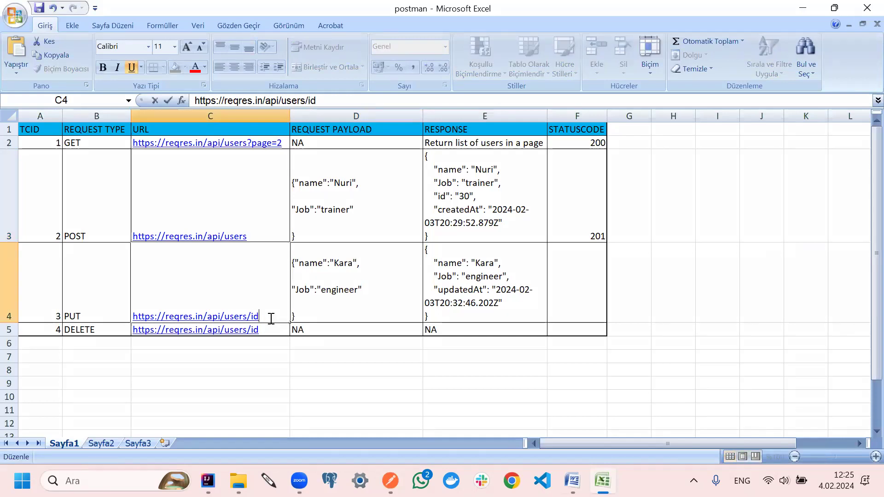
pyautogui.click(39, 7)
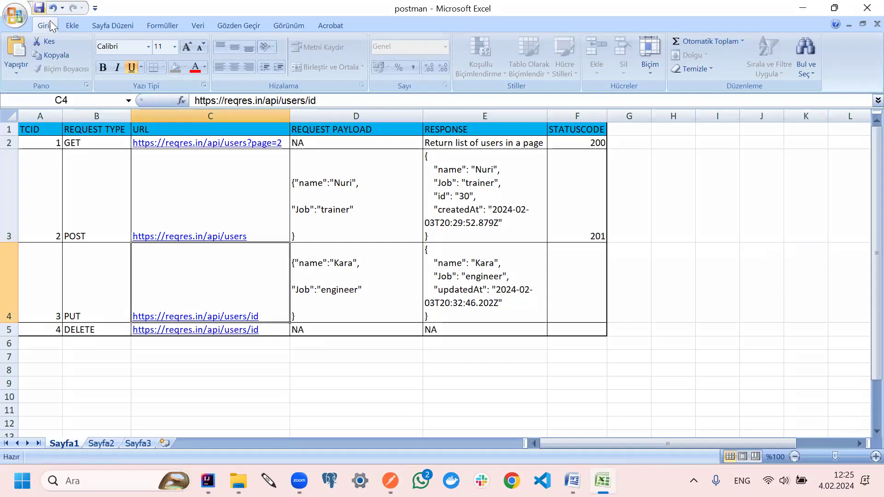
pyautogui.doubleClick(273, 315)
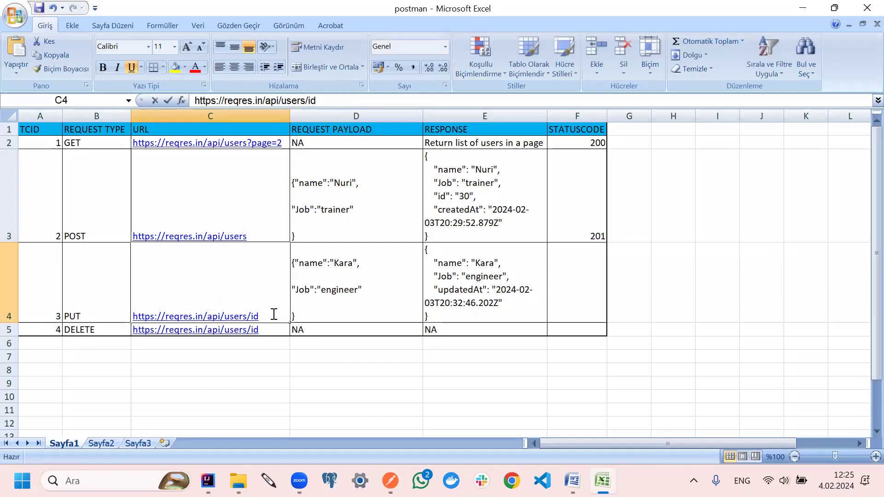
pyautogui.moveTo(273, 314); pyautogui.dragTo(131, 314)
pyautogui.hotkey('ctrl', 'c')
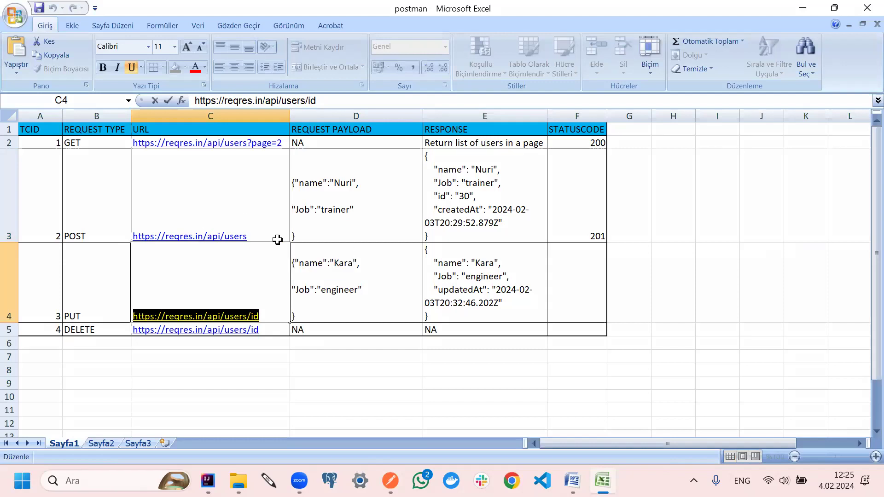
pyautogui.hotkey('alt', 'Tab')
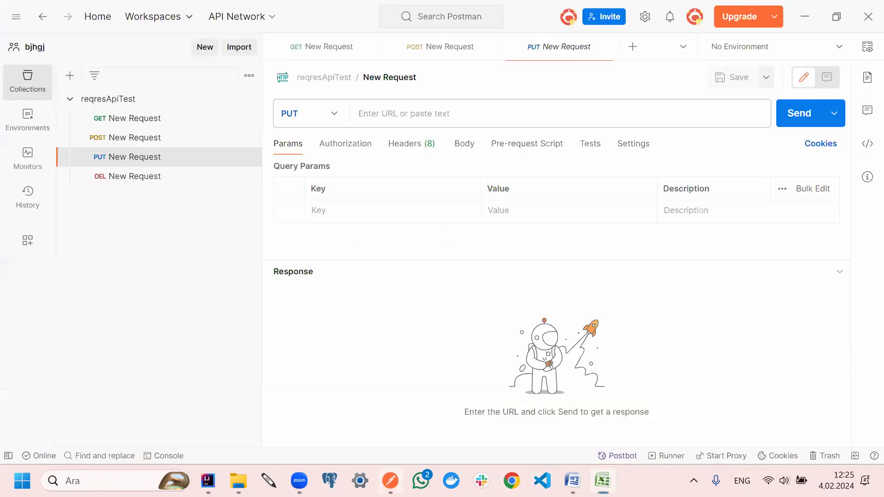
# Review the POST request's payload and response body, and highlight the id value in the response
pyautogui.click(442, 50)
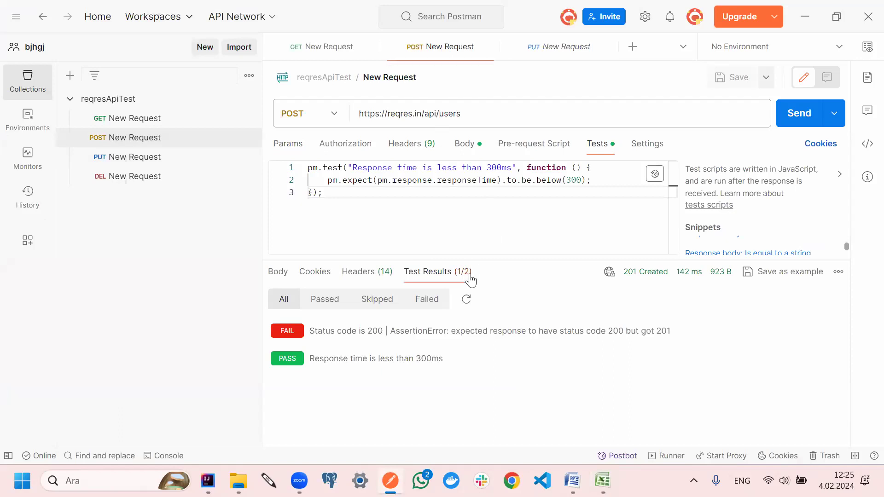
pyautogui.click(460, 145)
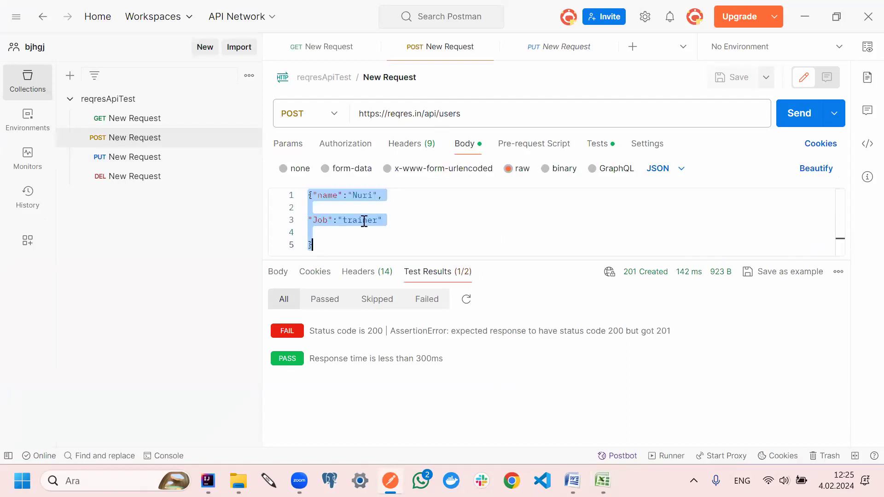
pyautogui.click(343, 245)
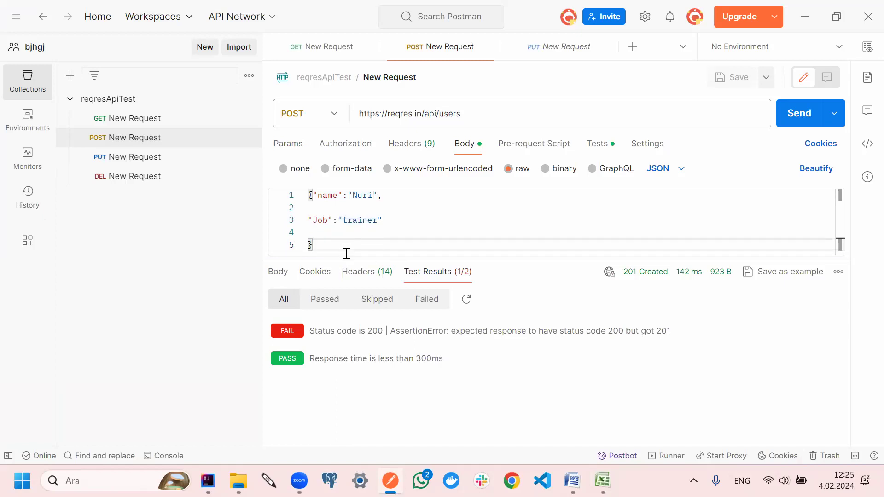
pyautogui.click(282, 273)
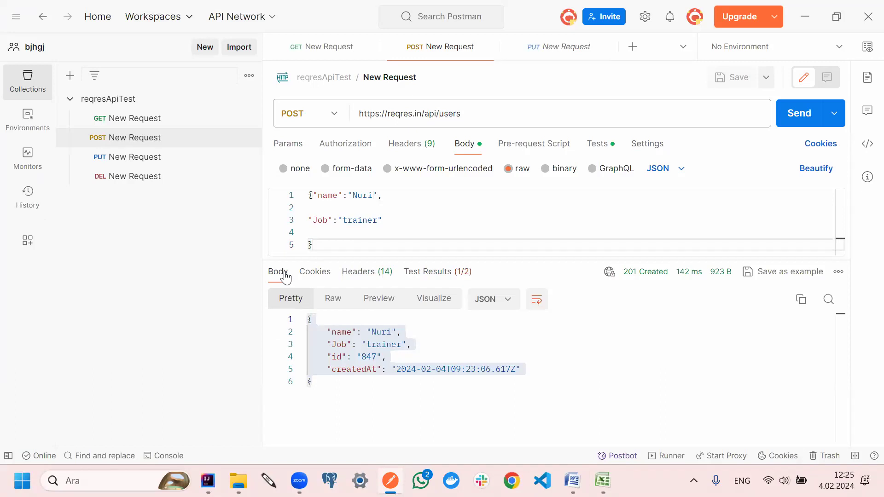
pyautogui.click(428, 390)
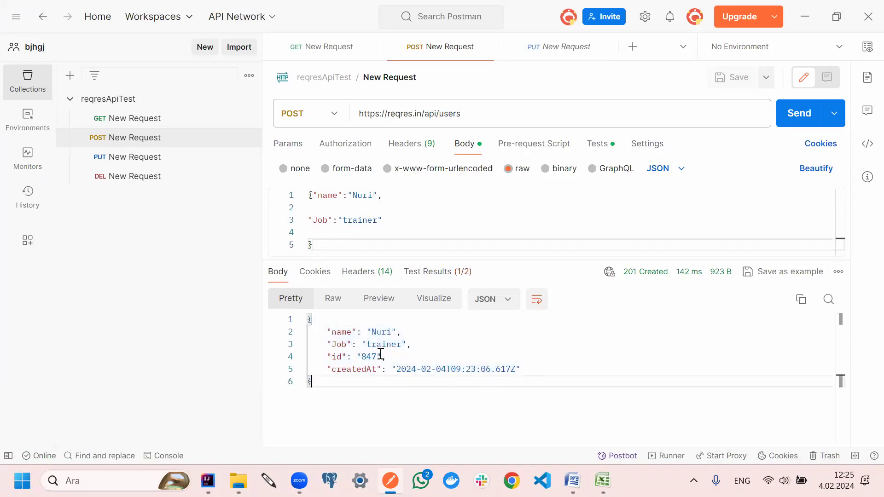
pyautogui.moveTo(376, 357); pyautogui.dragTo(364, 357)
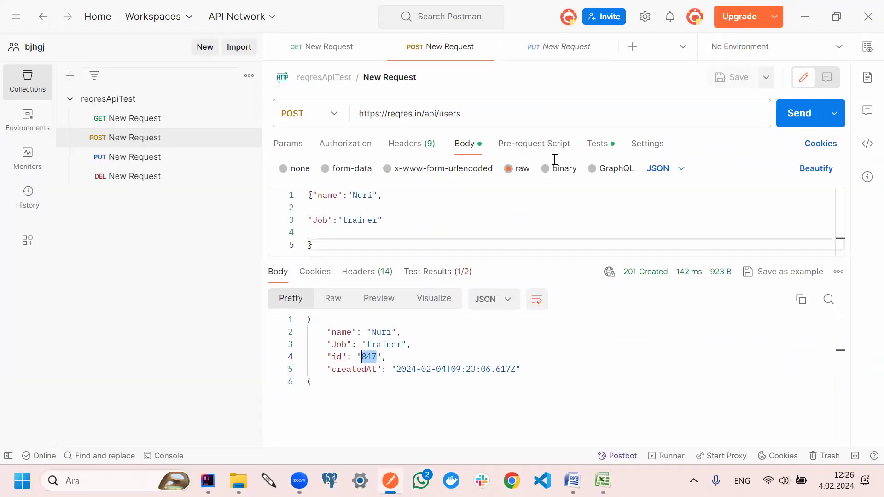
pyautogui.click(573, 50)
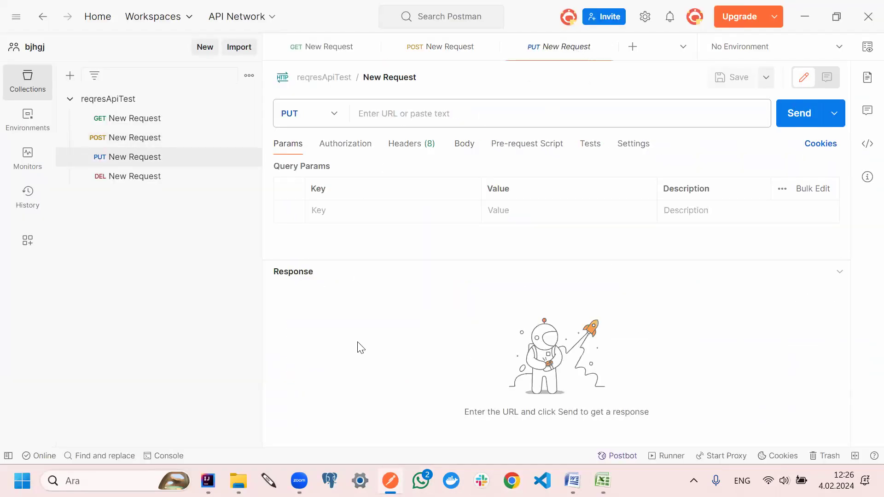
pyautogui.hotkey('alt', 'Tab')
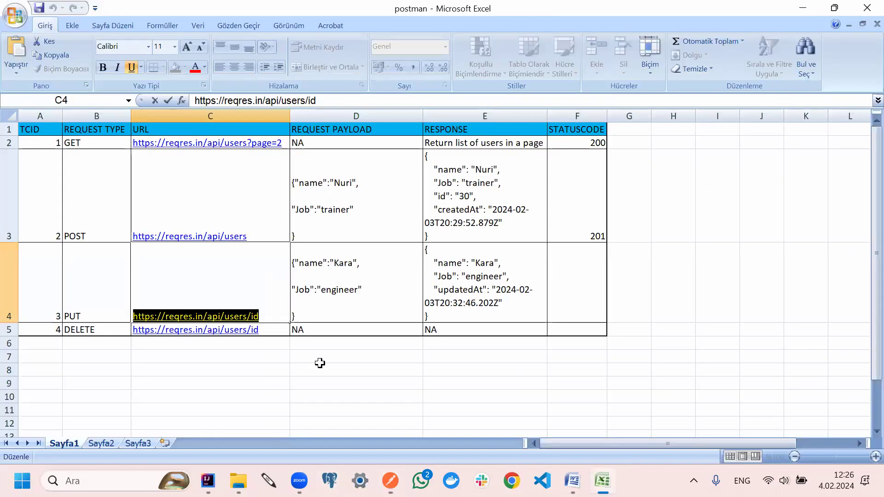
pyautogui.rightClick(251, 314)
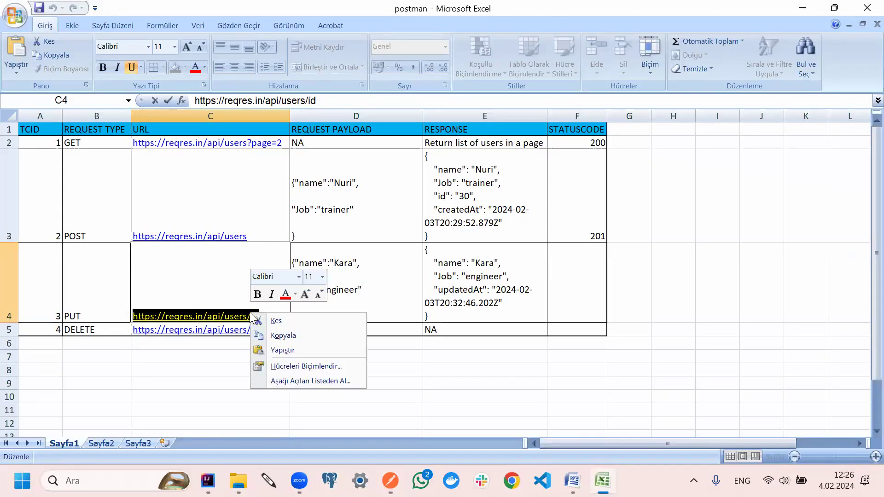
pyautogui.click(278, 338)
pyautogui.click(391, 481)
pyautogui.click(391, 112)
pyautogui.hotkey('ctrl', 'v')
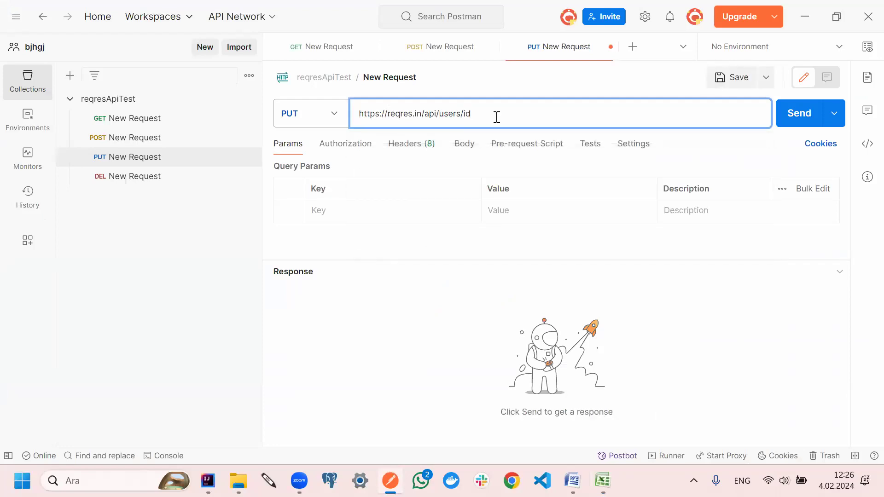
# Check the id in the POST response and replace the id placeholder in the PUT request's URL with 847
pyautogui.click(437, 48)
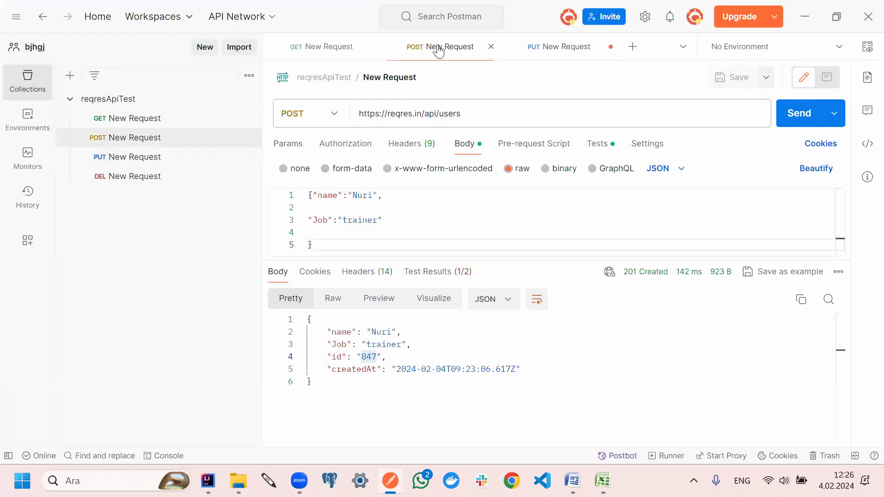
pyautogui.click(538, 59)
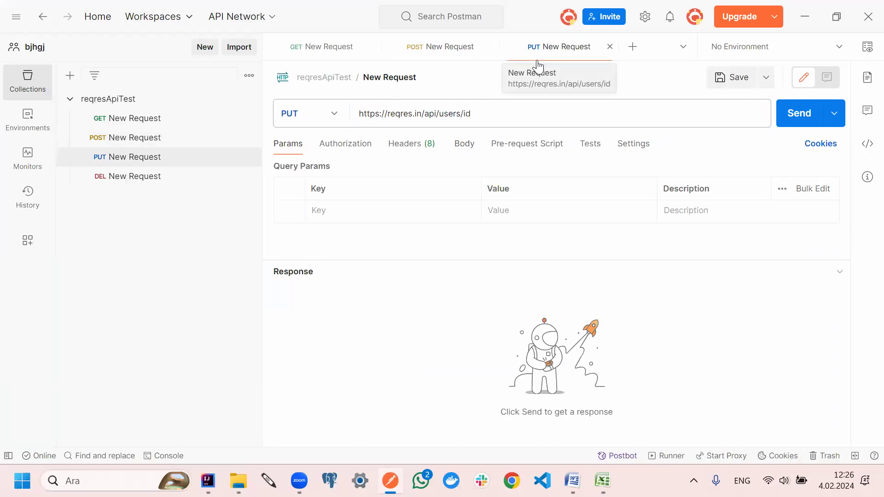
pyautogui.click(495, 117)
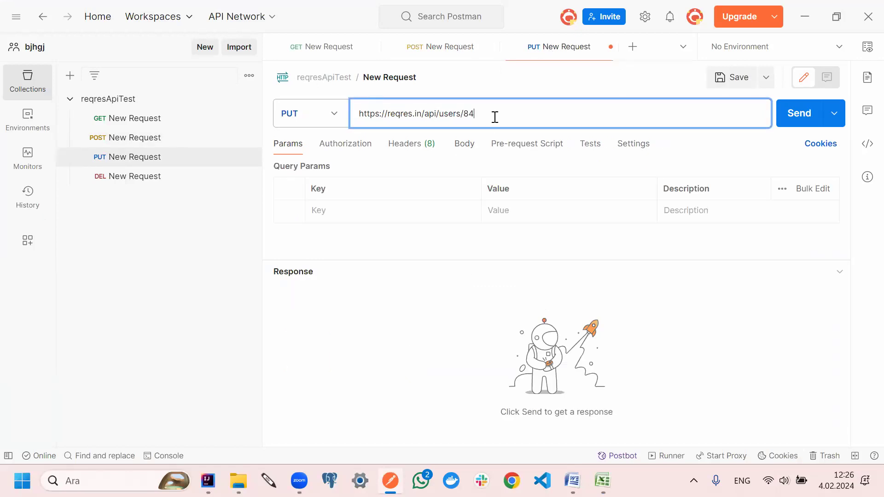
# Set the PUT request's body to raw JSON and copy the PUT row's request payload from the Excel workbook
pyautogui.click(468, 150)
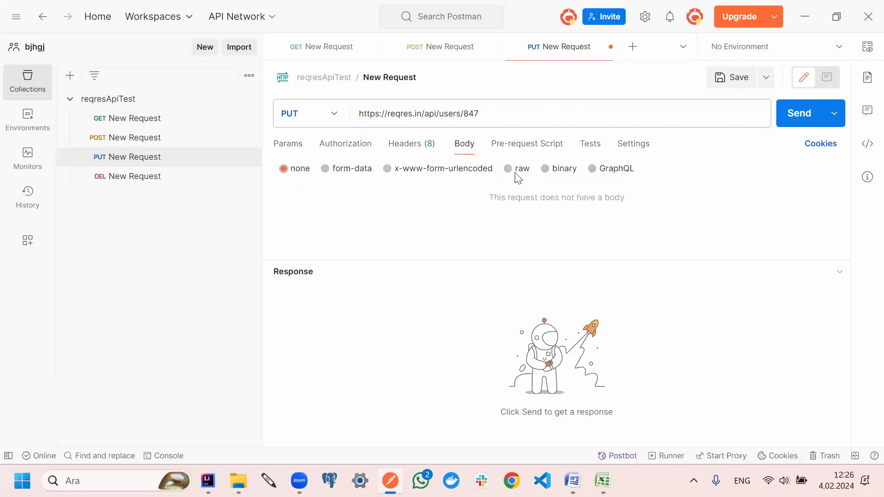
pyautogui.click(509, 171)
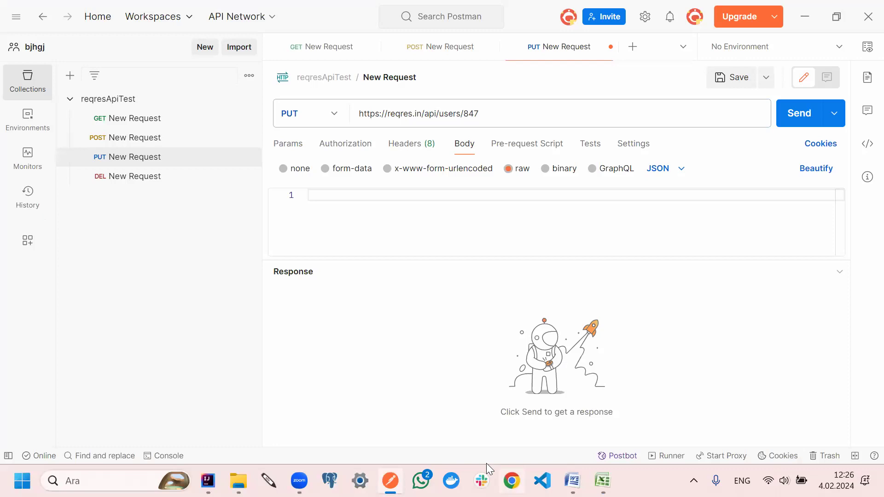
pyautogui.moveTo(572, 481)
pyautogui.click(602, 480)
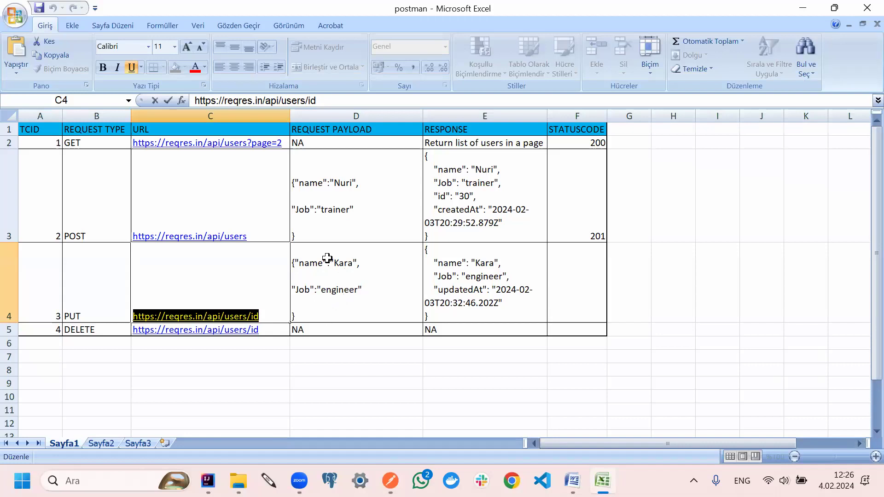
pyautogui.click(335, 310)
pyautogui.doubleClick(328, 317)
pyautogui.moveTo(327, 317); pyautogui.dragTo(278, 263)
pyautogui.hotkey('ctrl', 'c')
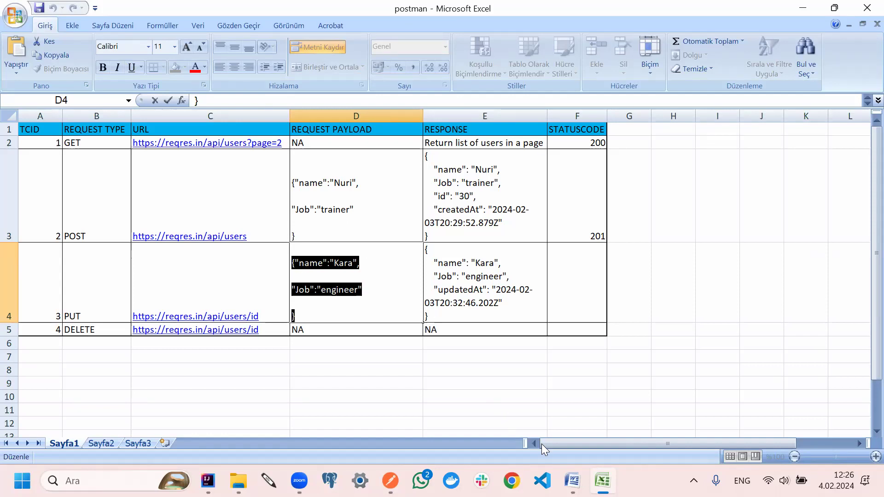
# Paste the copied name and Job payload into the PUT request's body in Postman, then save and send the request
pyautogui.hotkey('alt', 'Tab')
pyautogui.hotkey('ctrl', 'v')
pyautogui.click(384, 208)
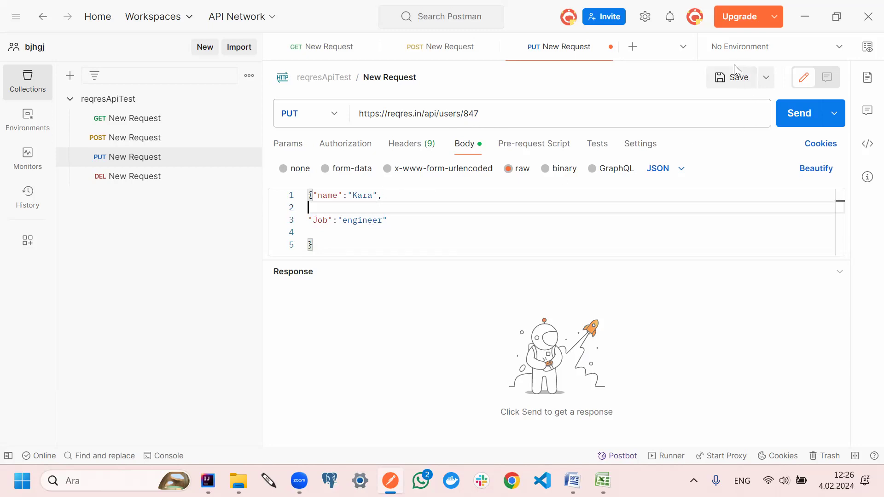
pyautogui.click(736, 77)
pyautogui.click(787, 117)
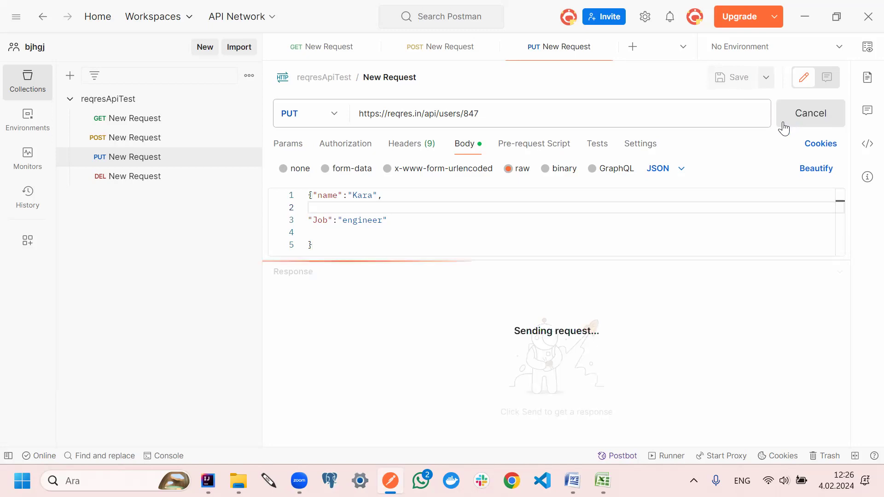
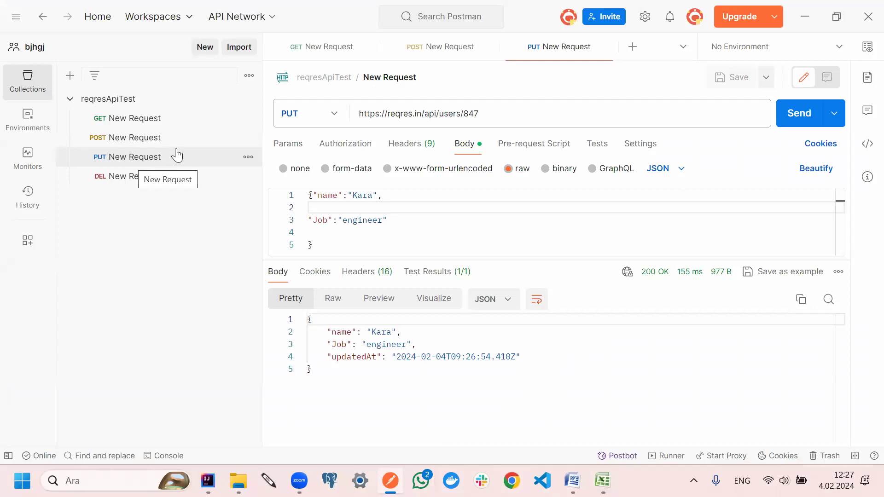
# Add a new request to the reqresApiTest collection and set its method to PATCH
pyautogui.click(248, 100)
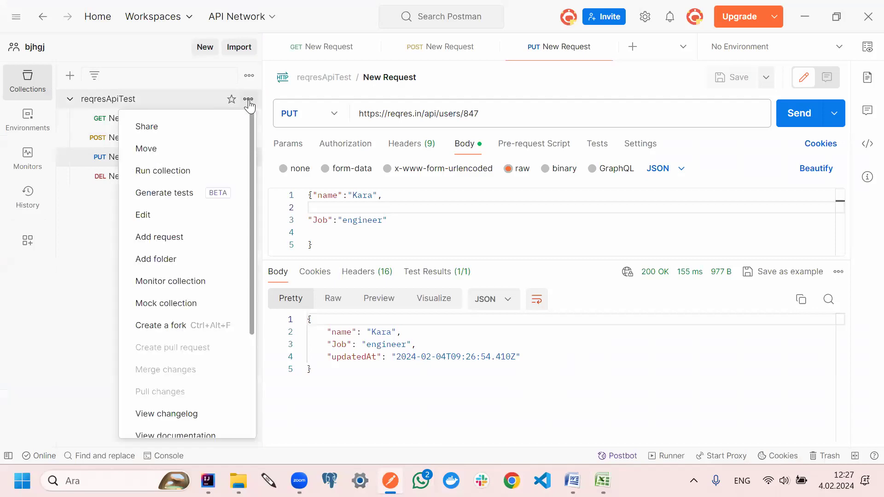
pyautogui.click(206, 237)
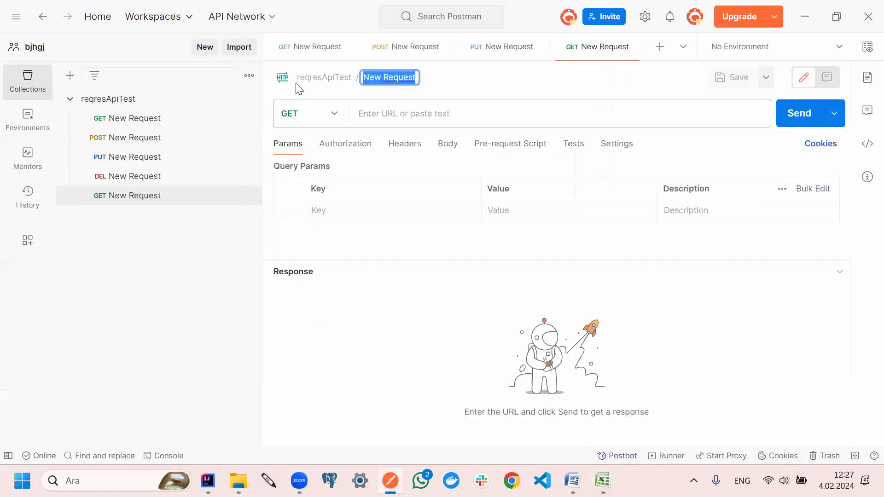
pyautogui.click(332, 114)
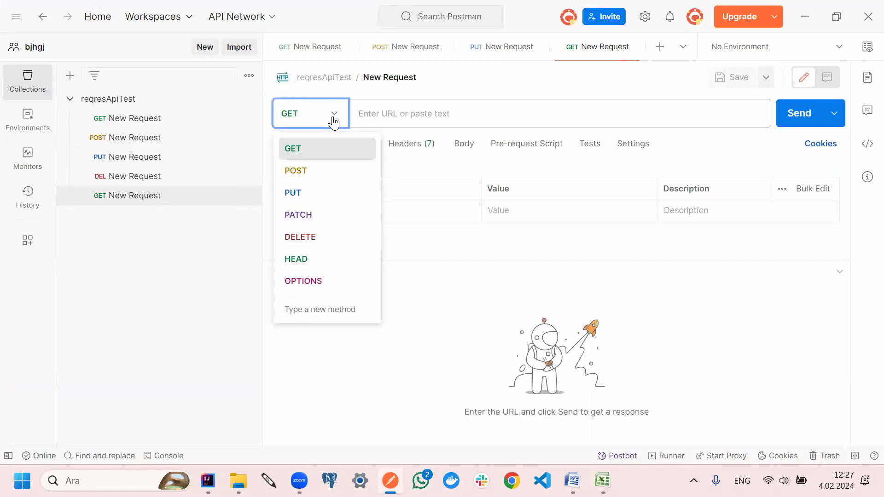
pyautogui.click(321, 215)
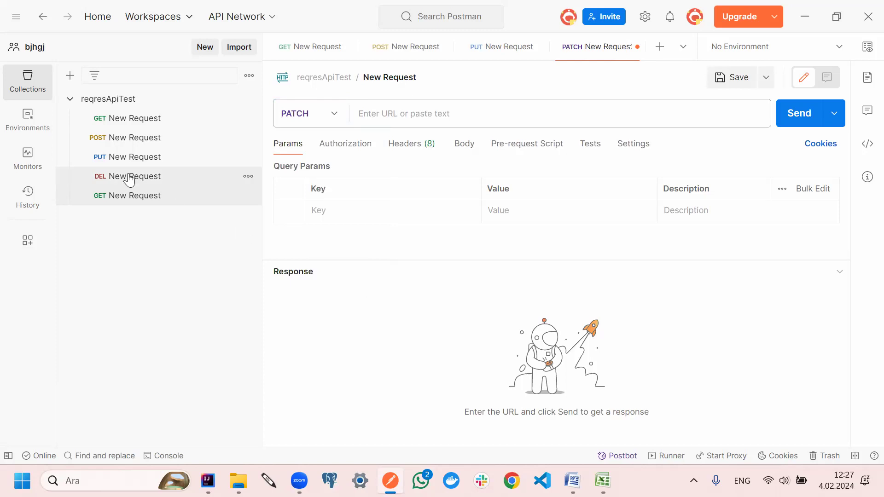
pyautogui.click(138, 162)
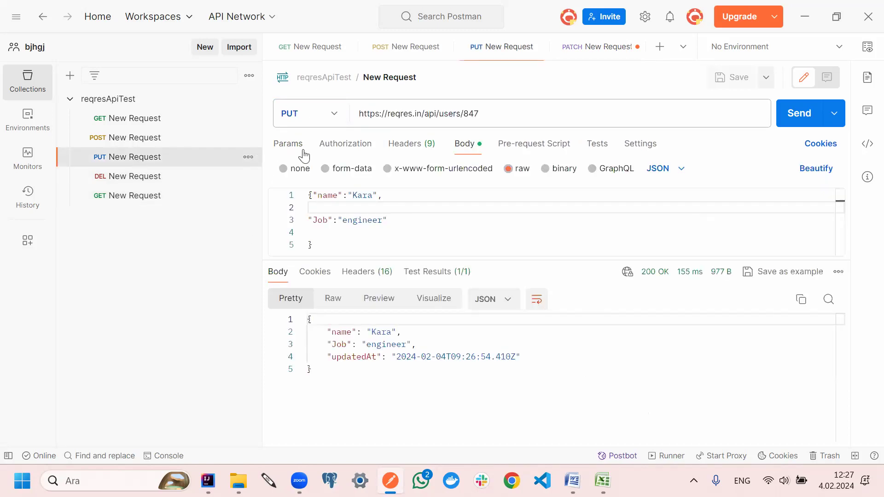
pyautogui.tripleClick(492, 118)
pyautogui.hotkey('ctrl', 'c')
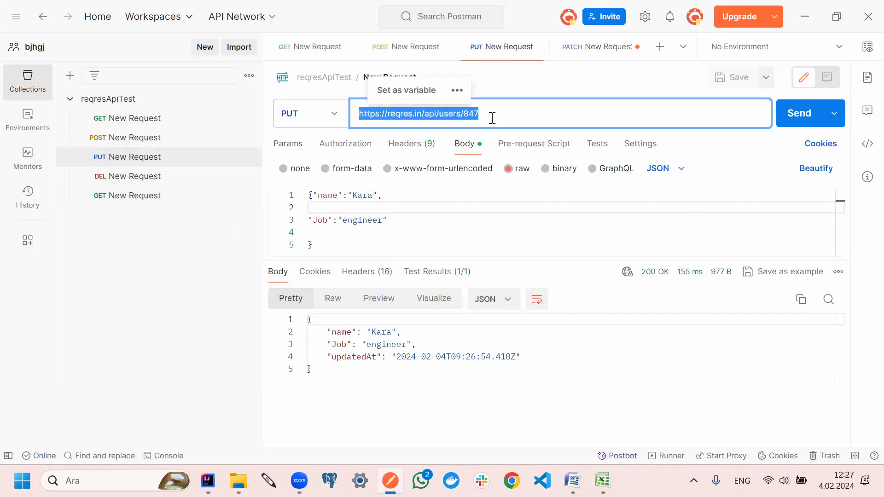
pyautogui.click(584, 55)
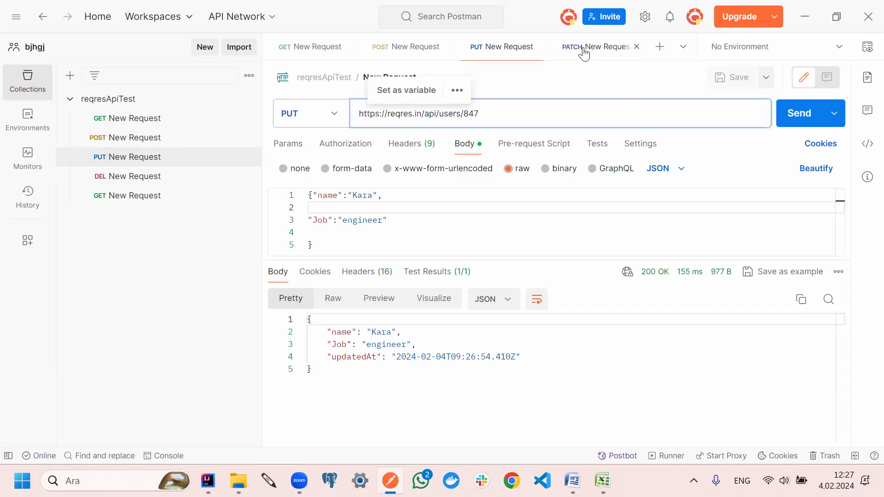
pyautogui.click(382, 113)
pyautogui.hotkey('ctrl', 'v')
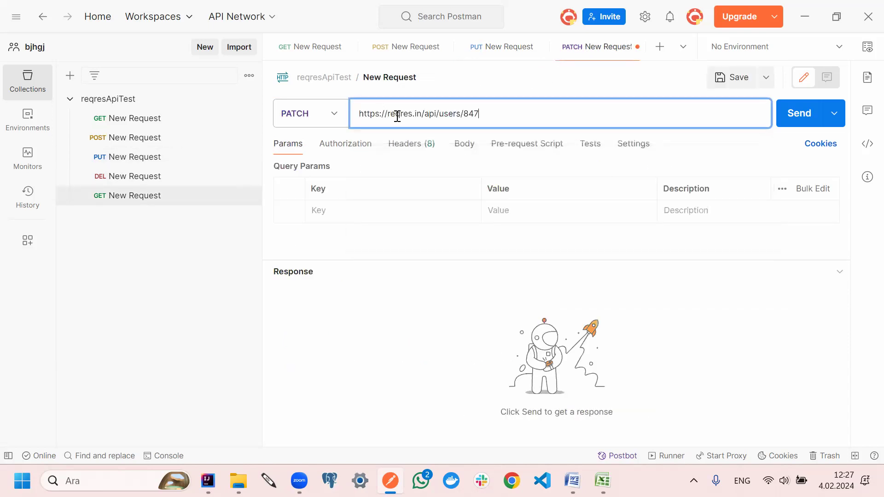
pyautogui.click(436, 183)
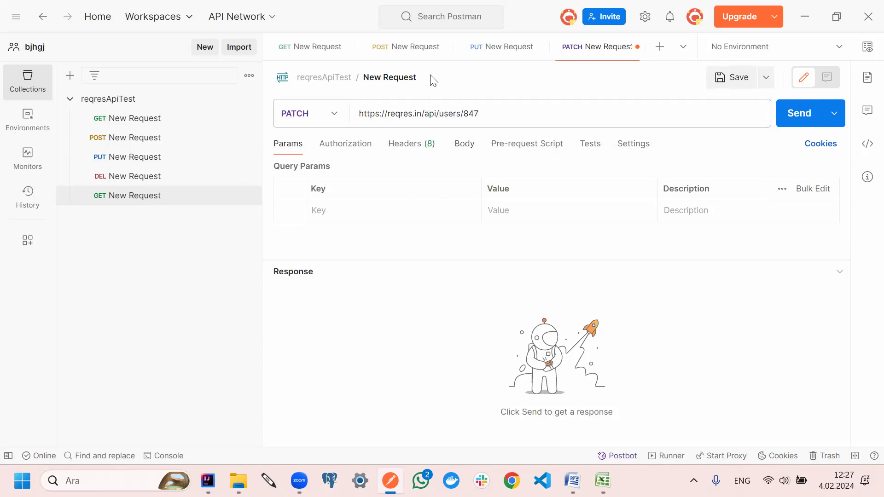
# Copy the PUT request's JSON body into the PATCH request as a raw JSON body
pyautogui.click(501, 48)
pyautogui.moveTo(352, 244); pyautogui.dragTo(299, 186)
pyautogui.hotkey('ctrl', 'c')
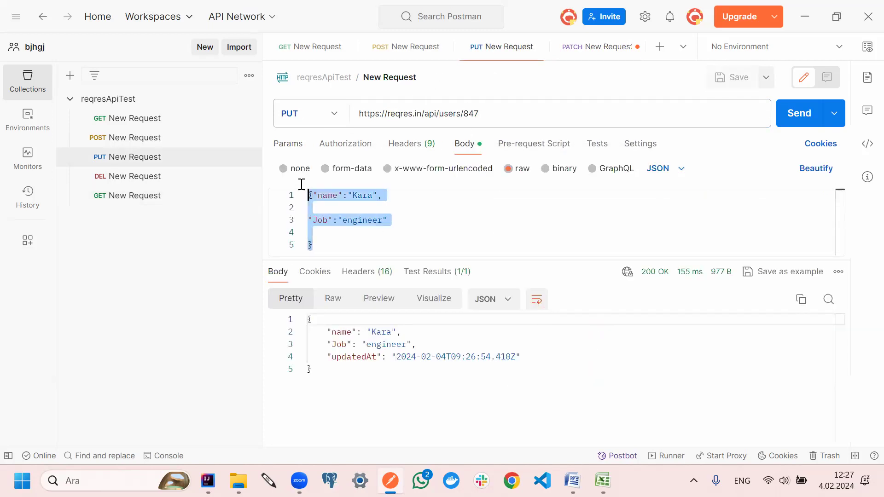
pyautogui.click(596, 52)
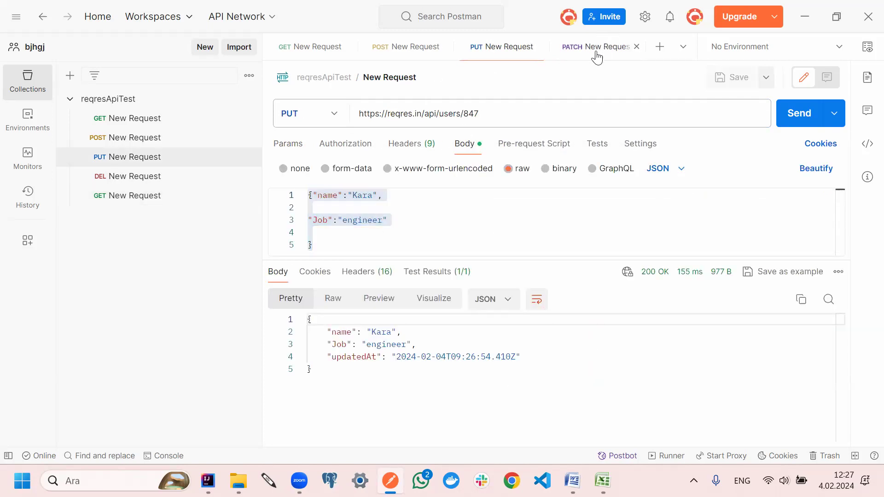
pyautogui.click(461, 145)
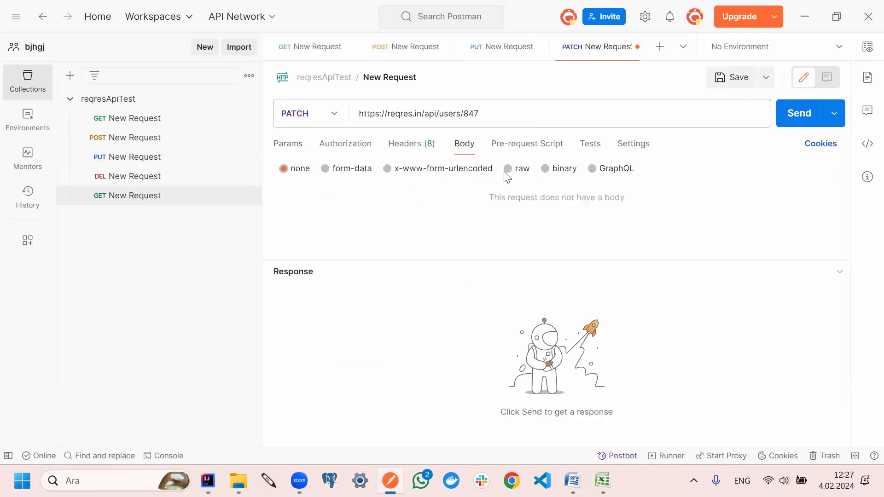
pyautogui.click(508, 169)
pyautogui.click(328, 194)
pyautogui.hotkey('ctrl', 'v')
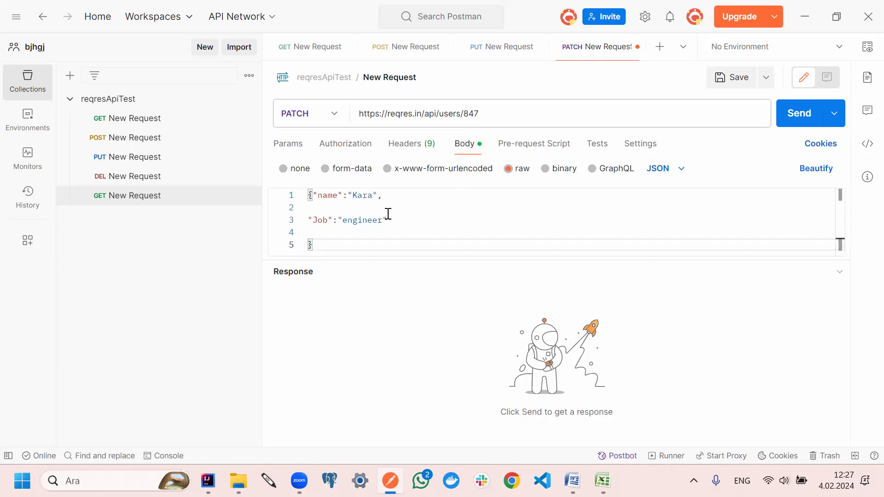
# Prefix the surname with the first name in the PATCH body's name value and delete the "Job":"engineer" line
pyautogui.doubleClick(354, 196)
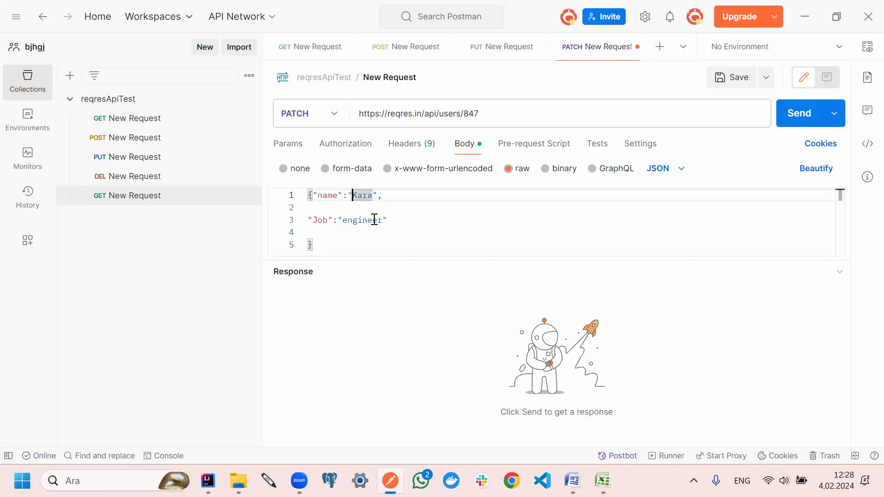
pyautogui.write('n')
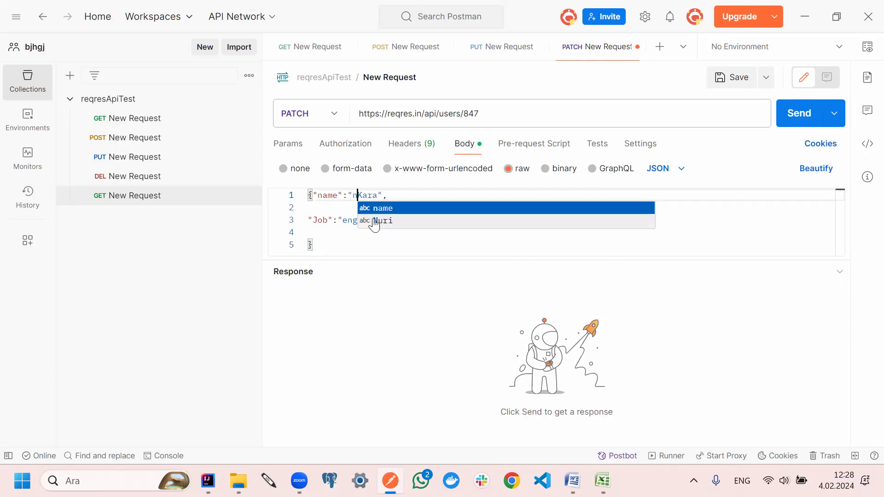
pyautogui.press('BackSpace')
pyautogui.write('Nuri')
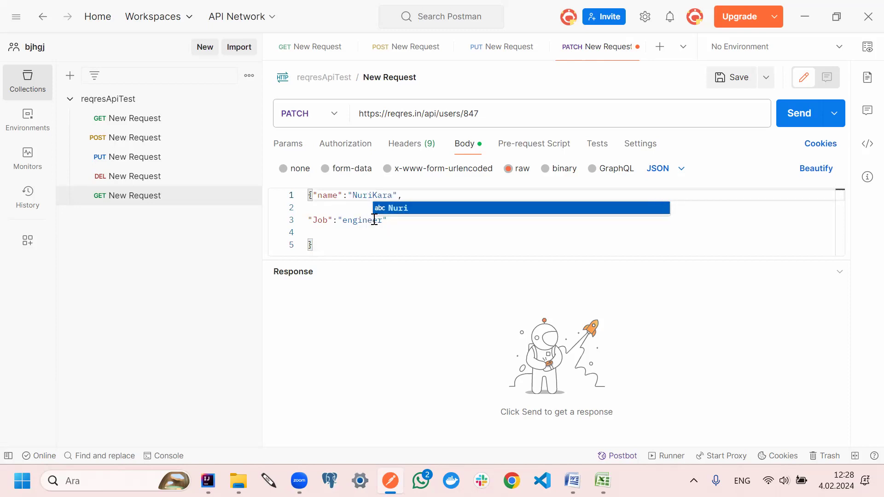
pyautogui.click(395, 237)
pyautogui.moveTo(400, 219); pyautogui.dragTo(301, 216)
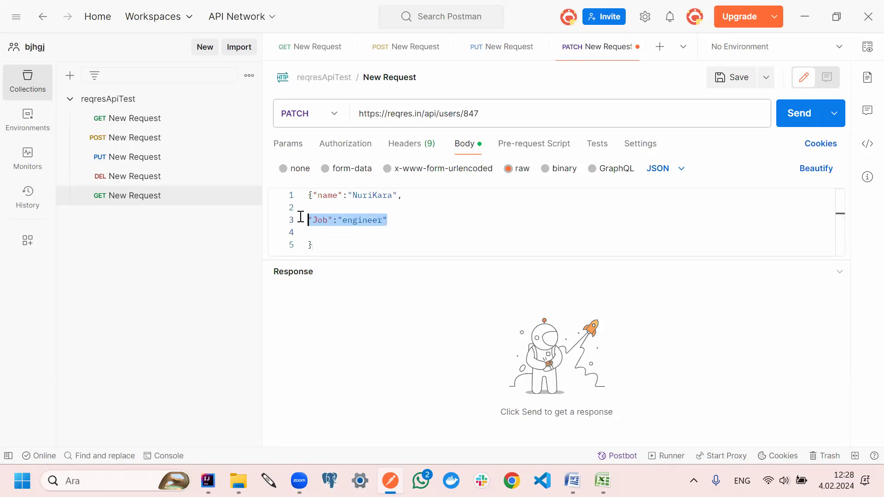
pyautogui.press('BackSpace')
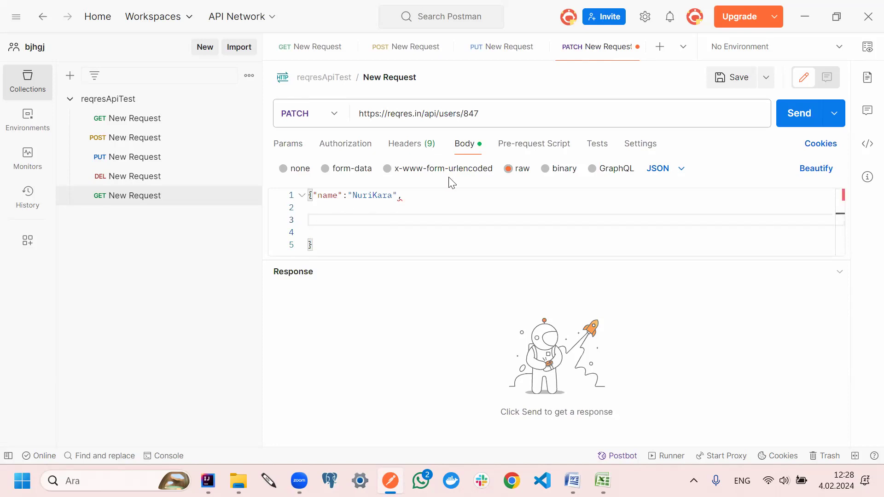
# Save and send the PATCH request, and look through its response body
pyautogui.click(716, 83)
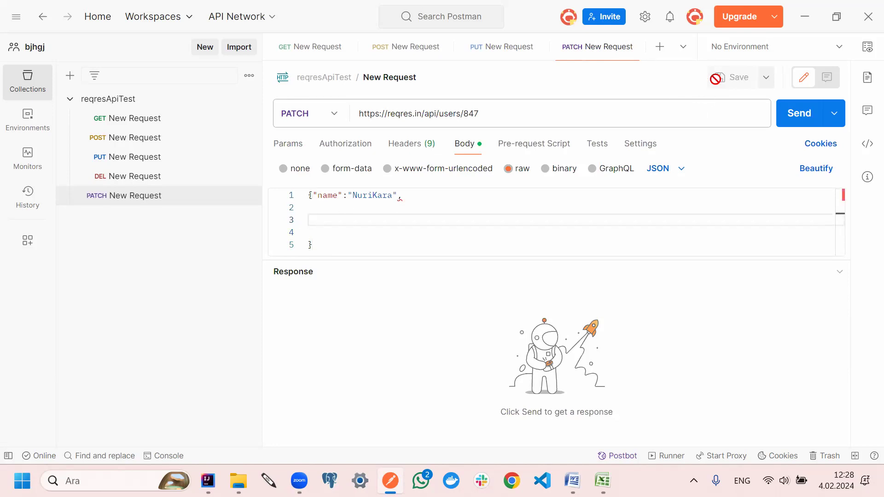
pyautogui.click(792, 119)
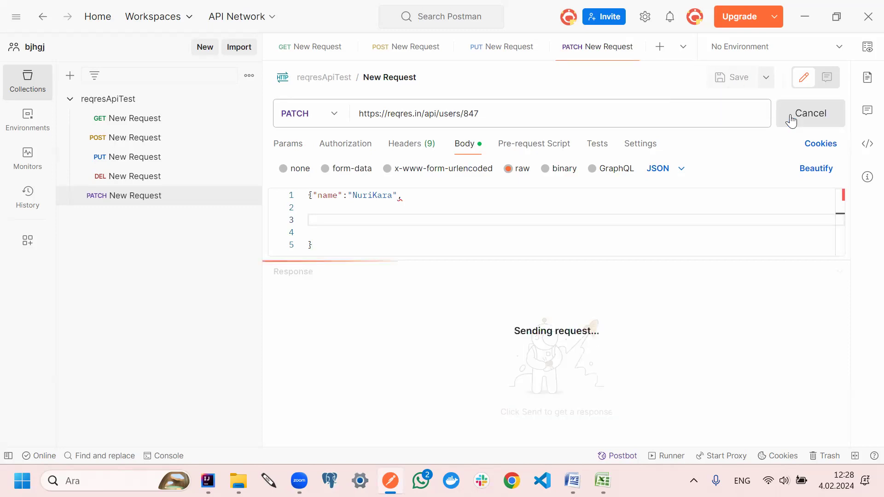
pyautogui.scroll(-1, 436, 422)
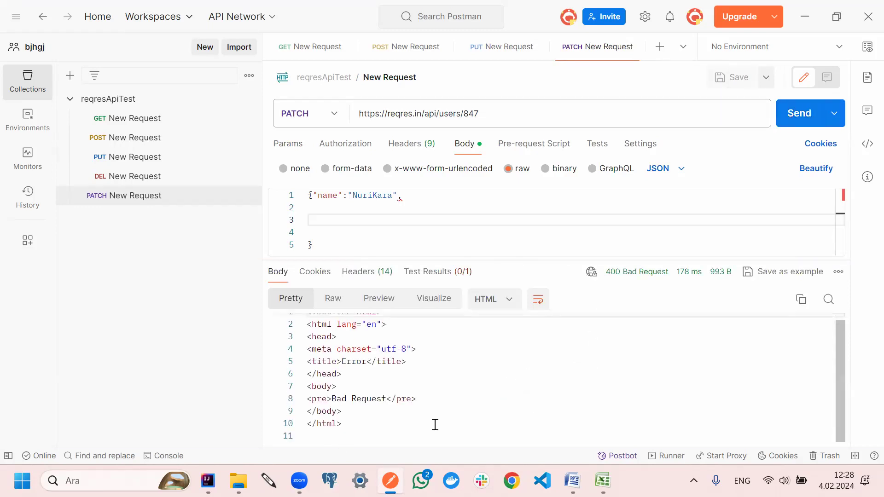
pyautogui.scroll(1, 437, 401)
# Remove the trailing comma after the name value in the PATCH body, save and resend the request, and highlight the returned name
pyautogui.click(432, 198)
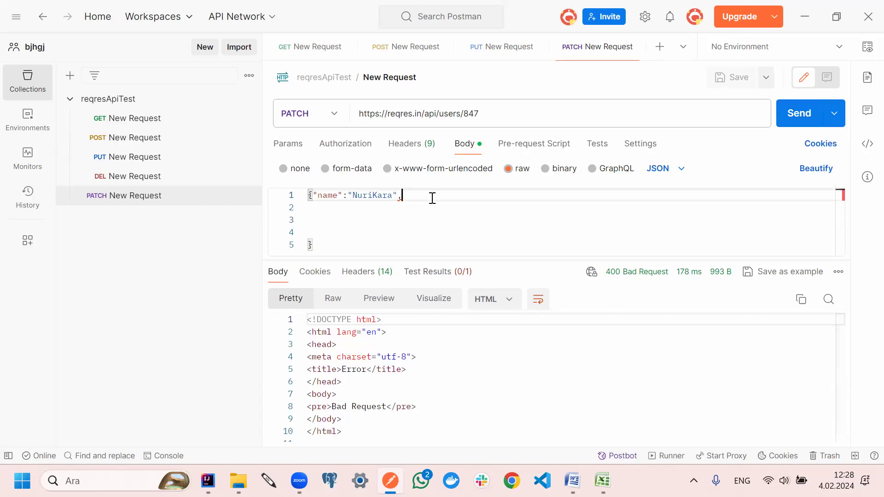
pyautogui.press('BackSpace')
pyautogui.click(727, 79)
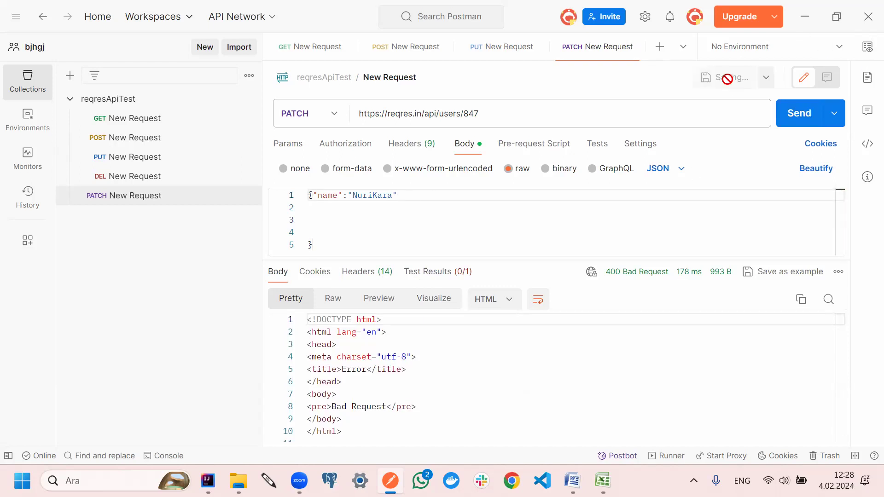
pyautogui.click(799, 116)
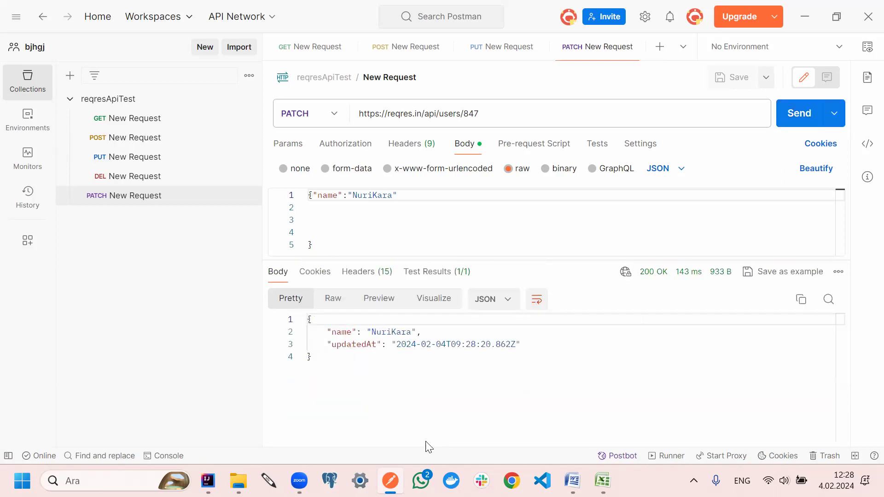
pyautogui.doubleClick(405, 331)
pyautogui.moveTo(375, 330); pyautogui.dragTo(377, 331)
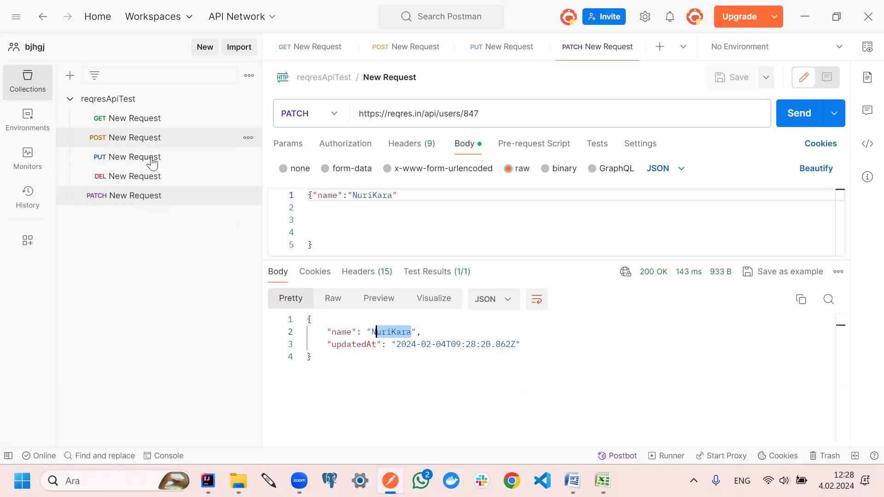
pyautogui.click(145, 177)
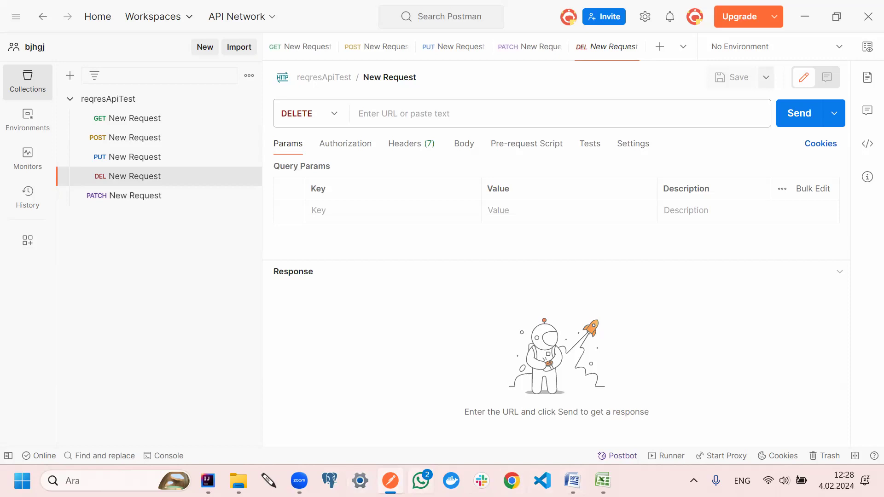
pyautogui.click(602, 481)
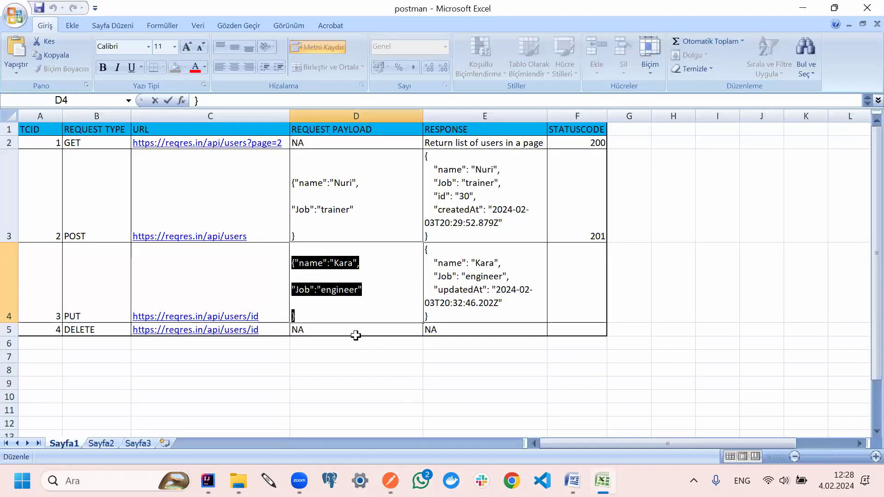
pyautogui.doubleClick(269, 330)
pyautogui.moveTo(270, 329); pyautogui.dragTo(114, 333)
pyautogui.hotkey('ctrl', 'c')
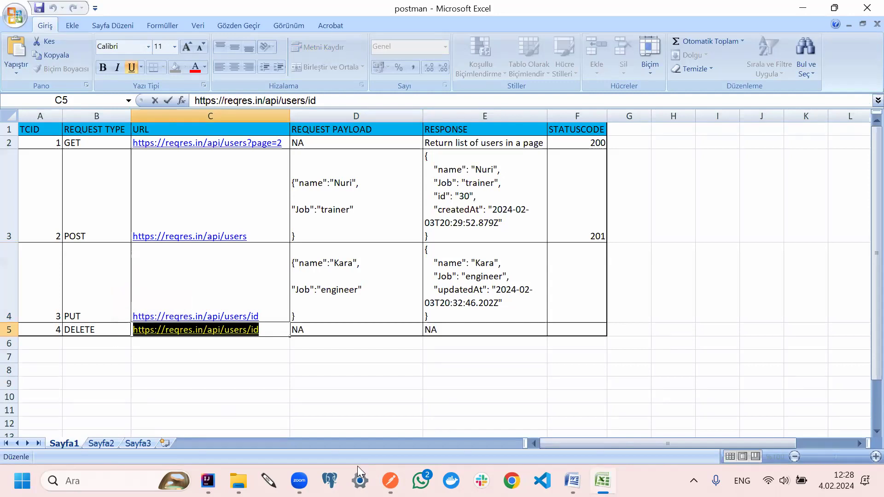
pyautogui.click(391, 481)
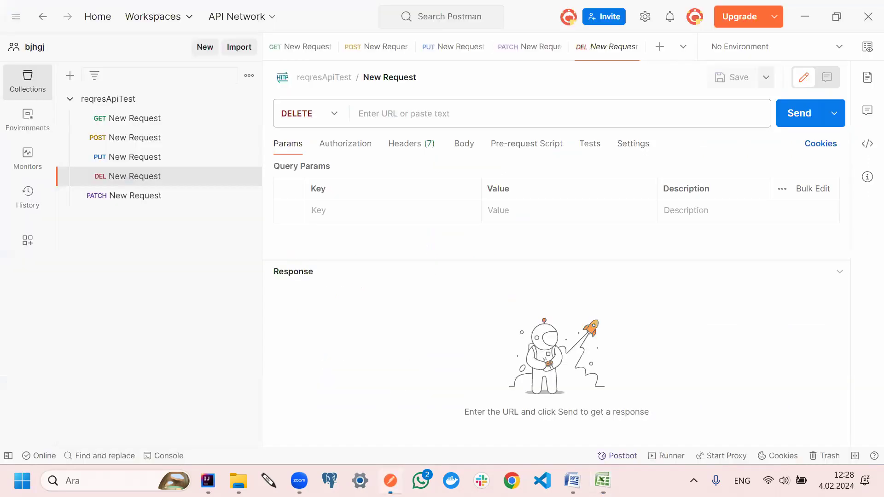
pyautogui.click(407, 111)
pyautogui.hotkey('ctrl', 'v')
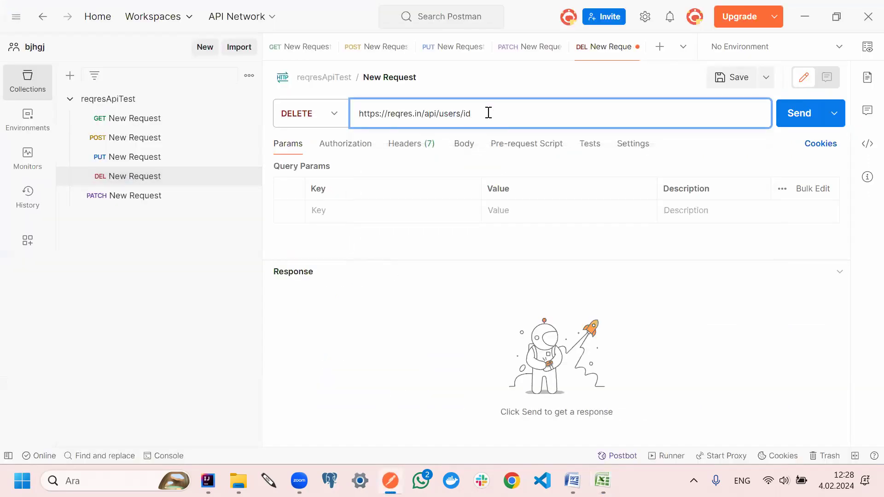
pyautogui.press('BackSpace')
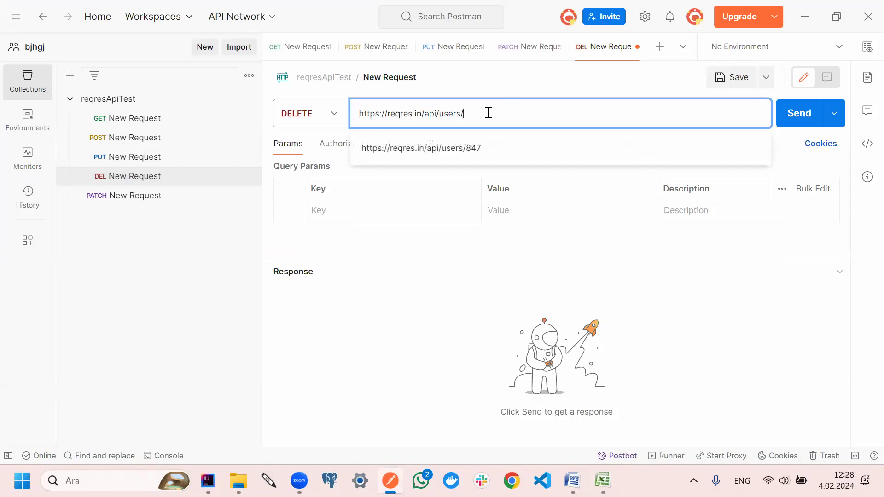
pyautogui.click(457, 149)
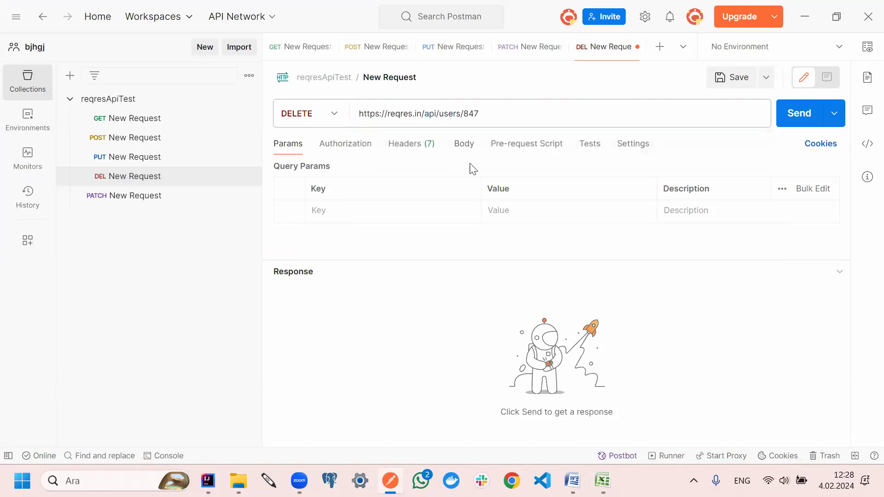
pyautogui.click(497, 117)
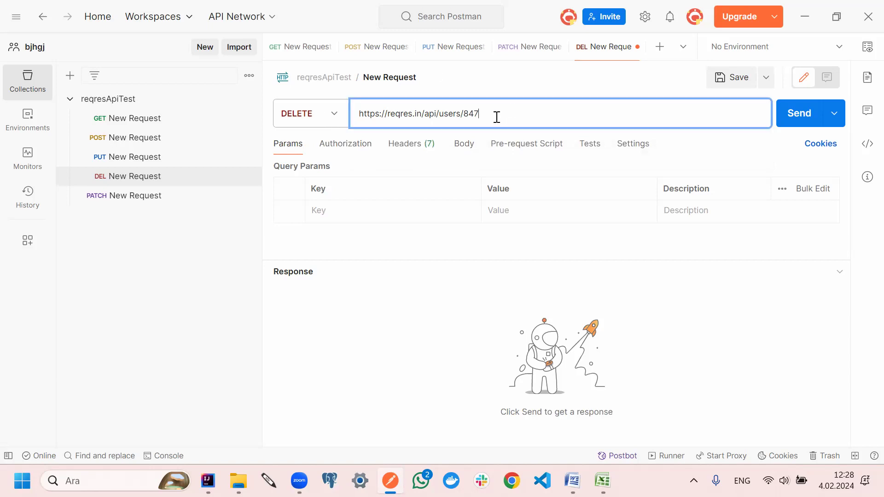
pyautogui.moveTo(497, 117); pyautogui.dragTo(466, 114)
# Save and send the DELETE request without a body, read the response status explanation, and send the request again
pyautogui.click(461, 154)
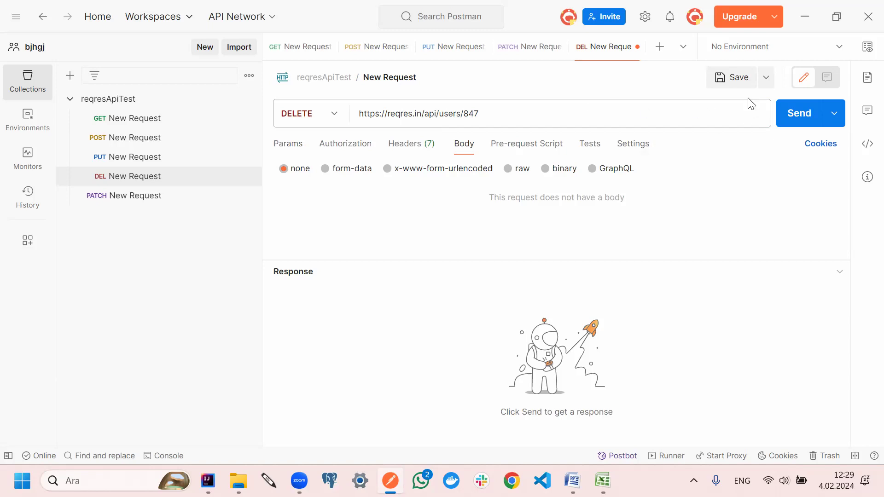
pyautogui.click(736, 76)
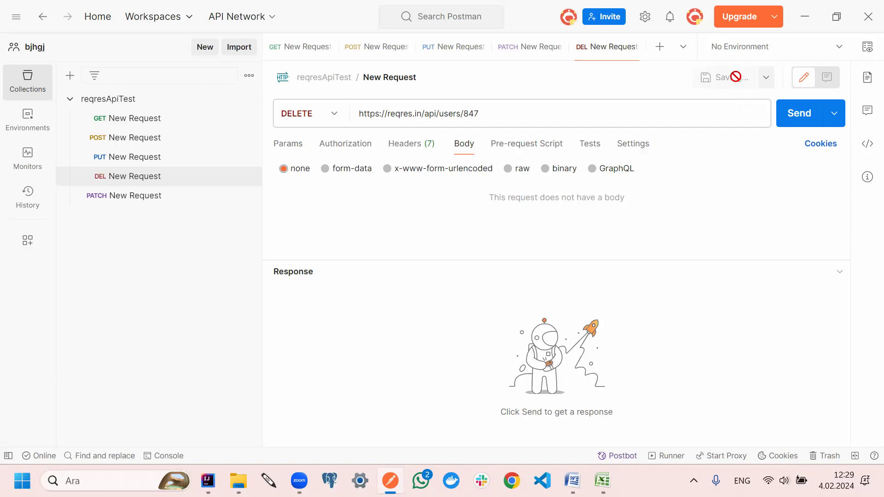
pyautogui.click(796, 118)
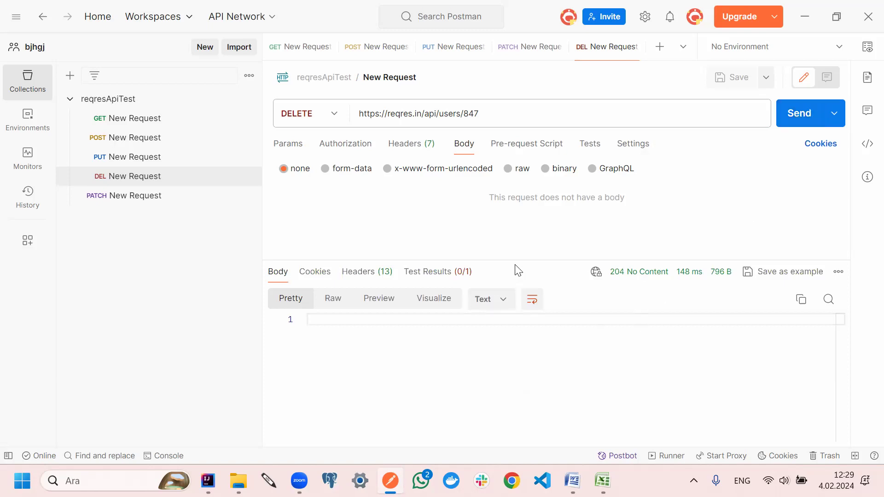
pyautogui.moveTo(510, 258); pyautogui.dragTo(491, 269)
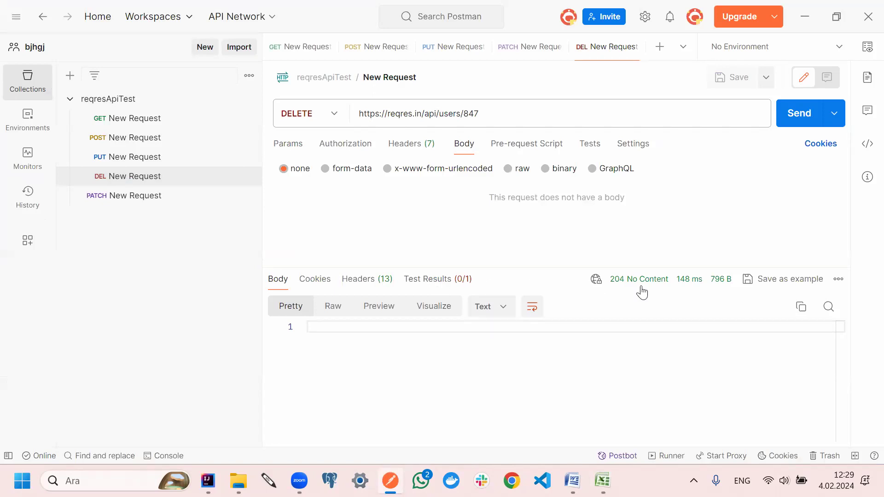
pyautogui.moveTo(642, 292)
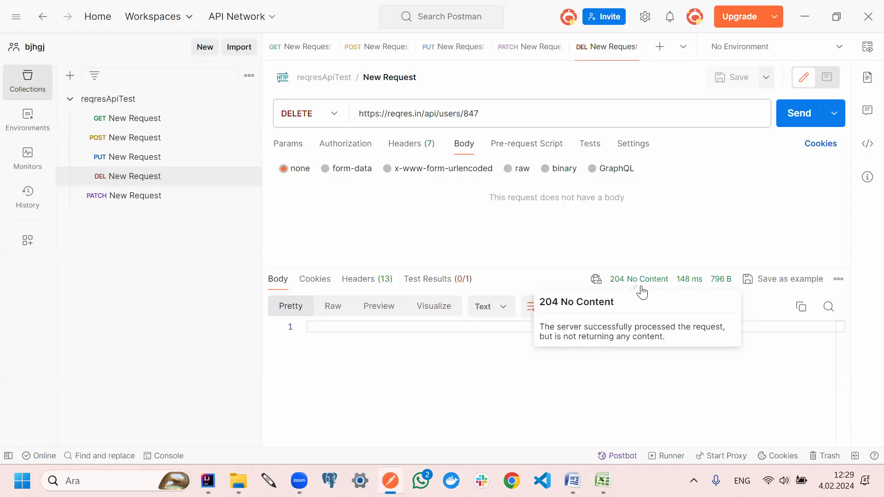
pyautogui.click(800, 112)
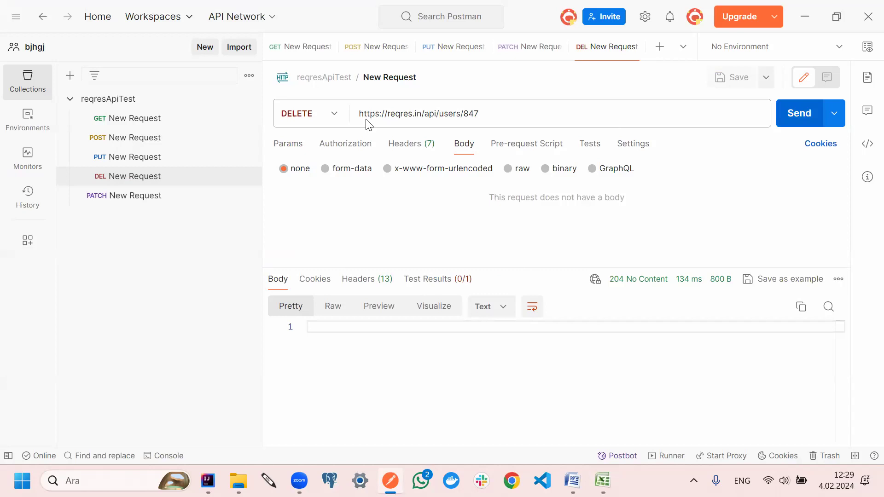
# Open the POST request after viewing the GET request, and resend it to create a new user
pyautogui.click(129, 120)
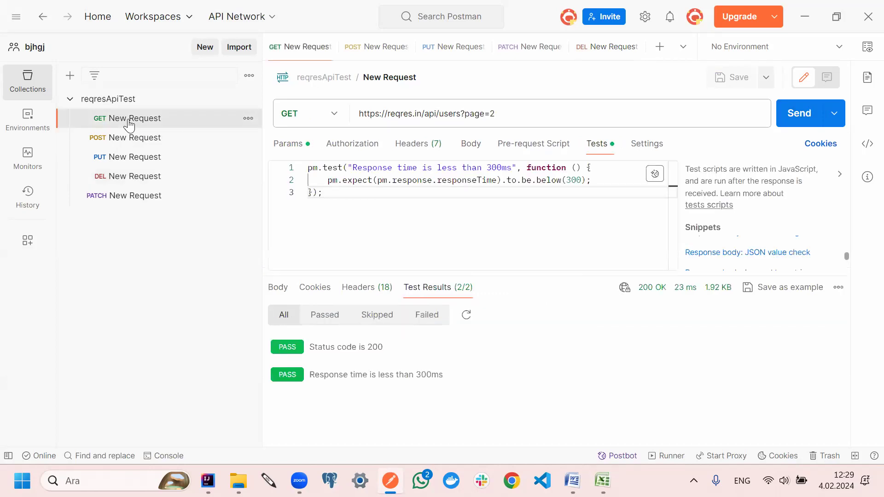
pyautogui.click(131, 141)
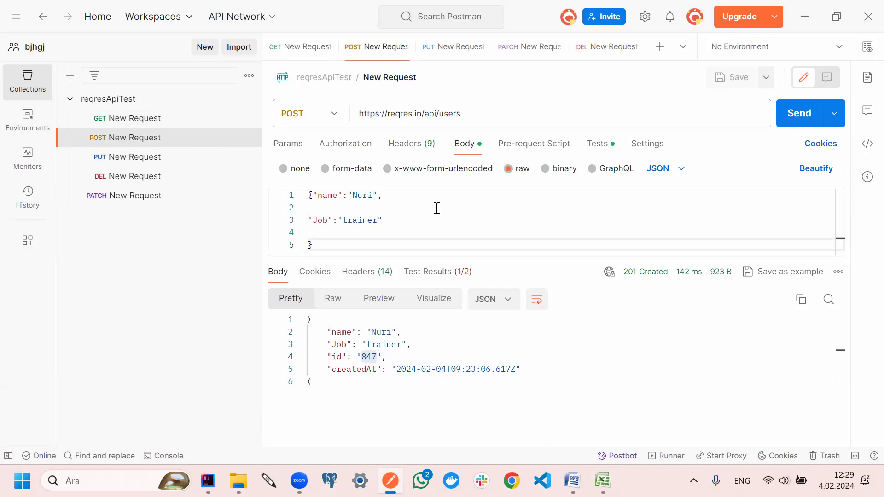
pyautogui.click(791, 112)
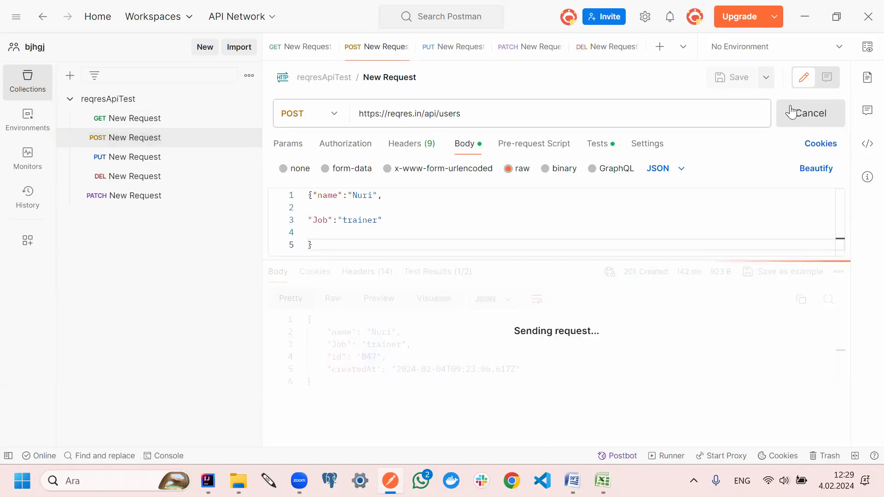
pyautogui.click(115, 196)
pyautogui.click(500, 112)
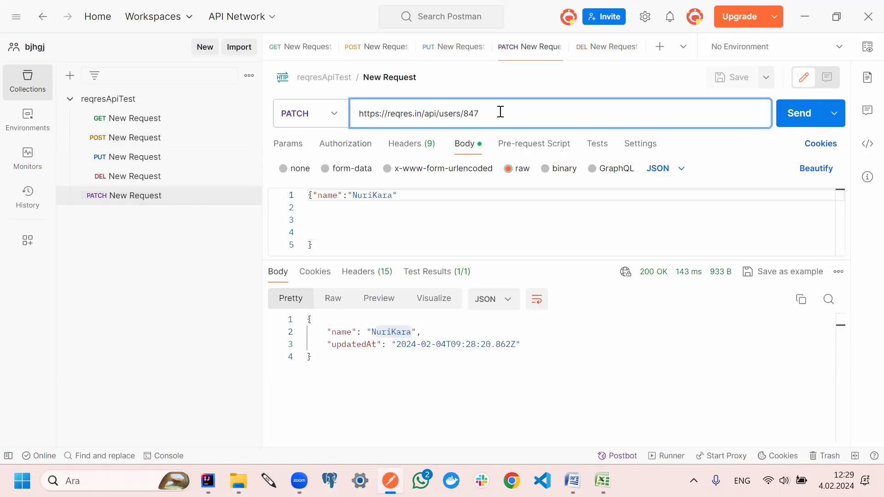
pyautogui.press('BackSpace')
pyautogui.press('BackSpace')
pyautogui.write('91')
pyautogui.click(735, 77)
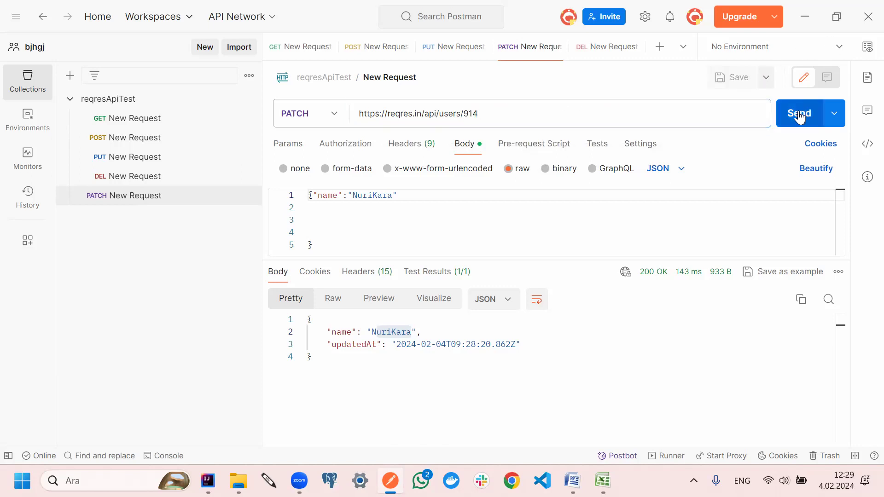
# Send the PATCH request for user 914, and resend the POST request to create another user
pyautogui.click(799, 115)
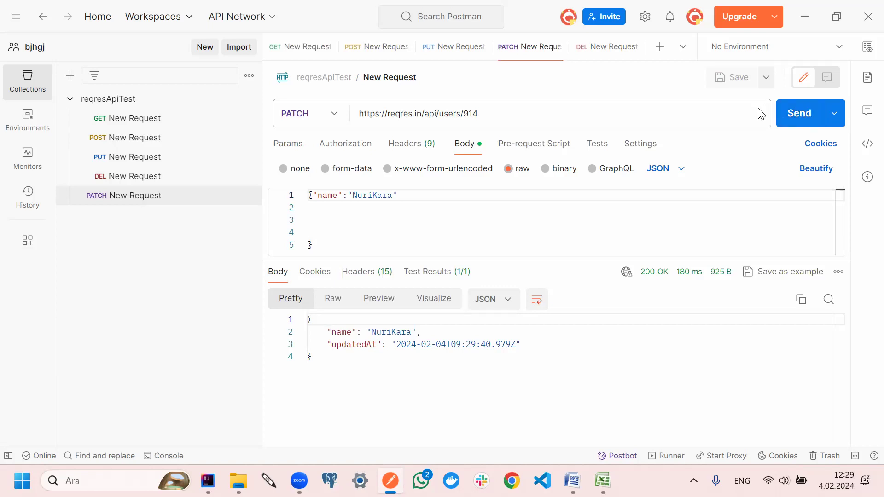
pyautogui.click(138, 138)
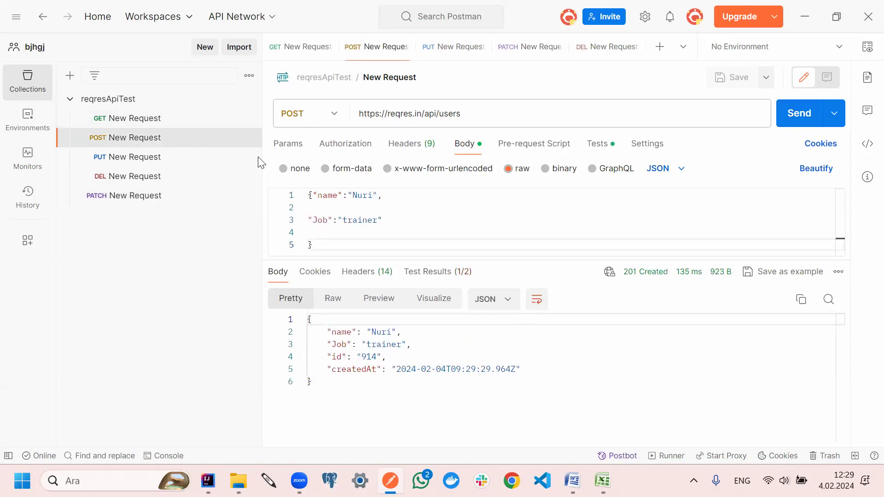
pyautogui.click(800, 113)
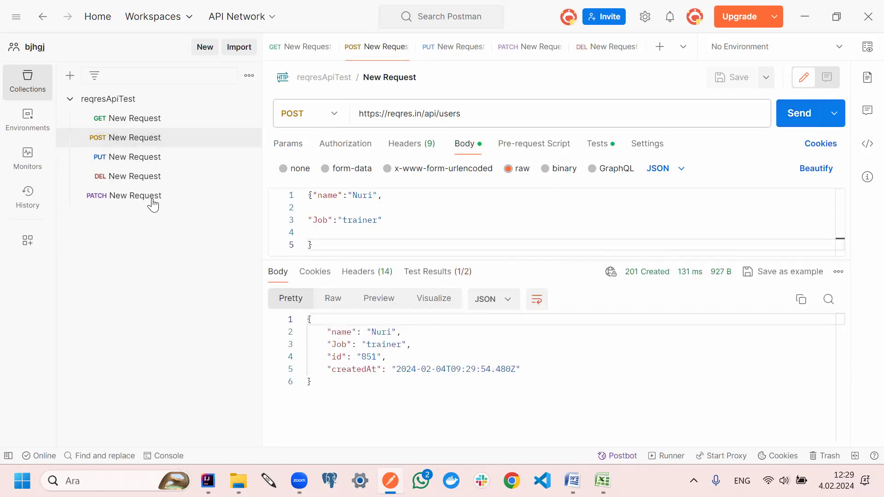
pyautogui.click(129, 180)
pyautogui.doubleClick(500, 111)
pyautogui.click(500, 111)
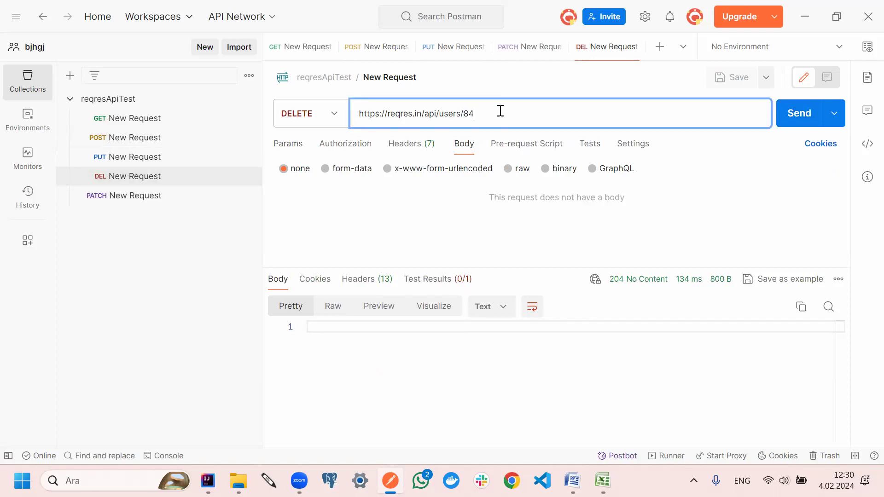
pyautogui.press('BackSpace')
pyautogui.write('51')
pyautogui.click(732, 78)
pyautogui.click(799, 115)
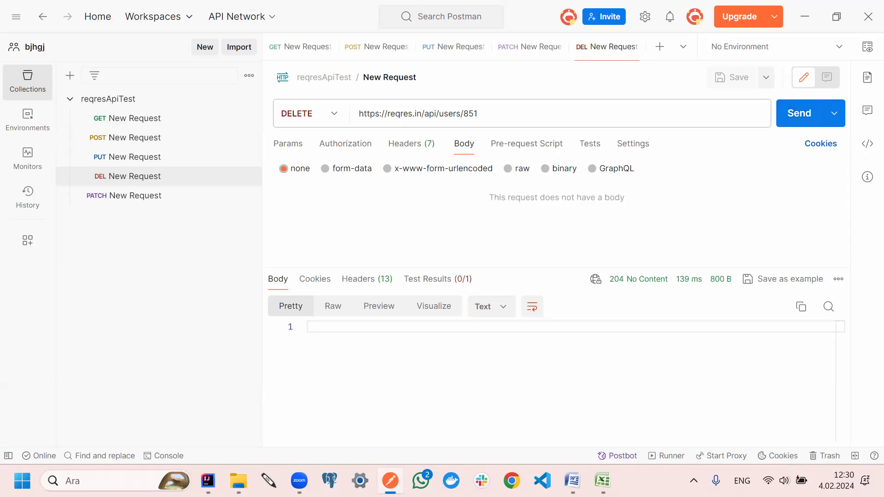
# Switch to the postman workbook in Excel and enter 204 as the status code of the DELETE test case
pyautogui.hotkey('alt', 'Tab')
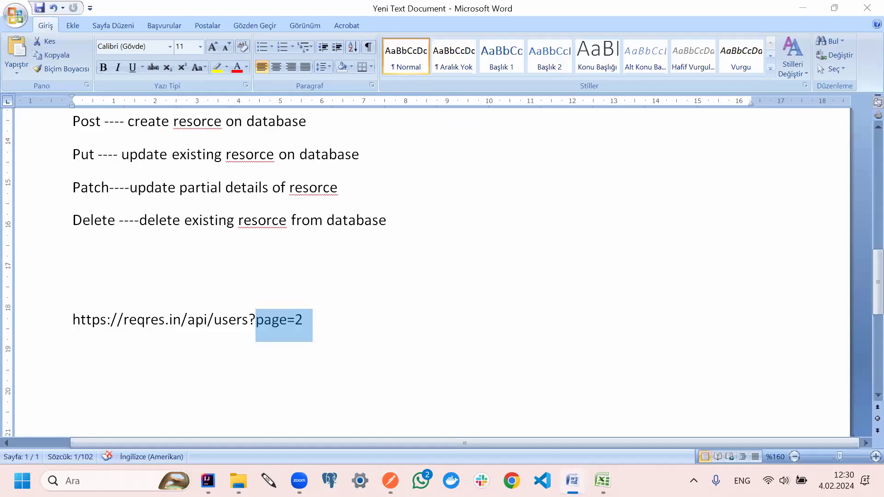
pyautogui.hotkey('alt', 'Tab')
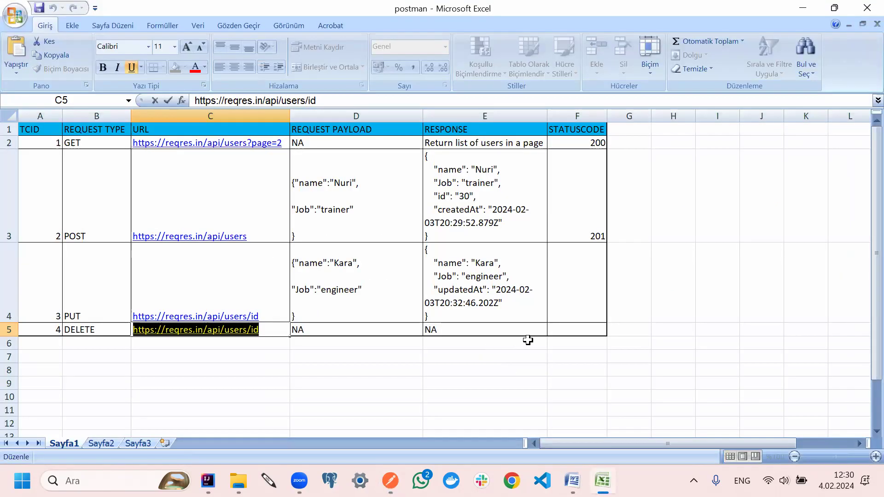
pyautogui.click(568, 330)
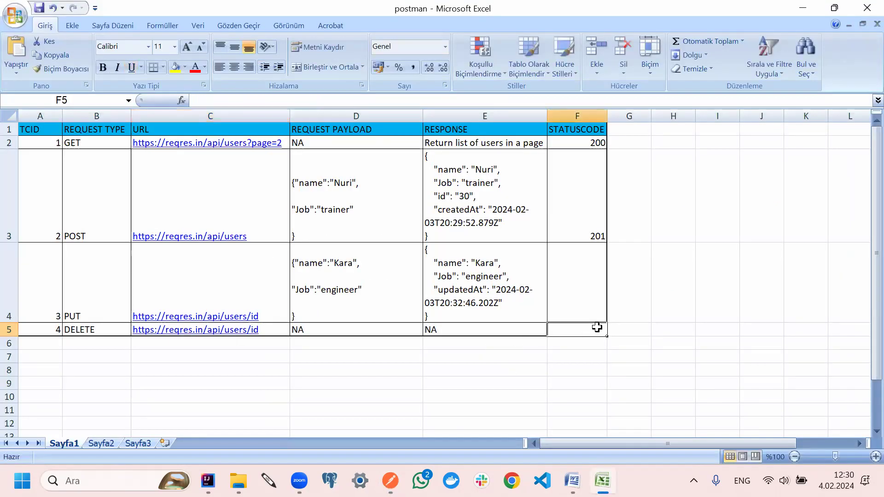
pyautogui.write('204')
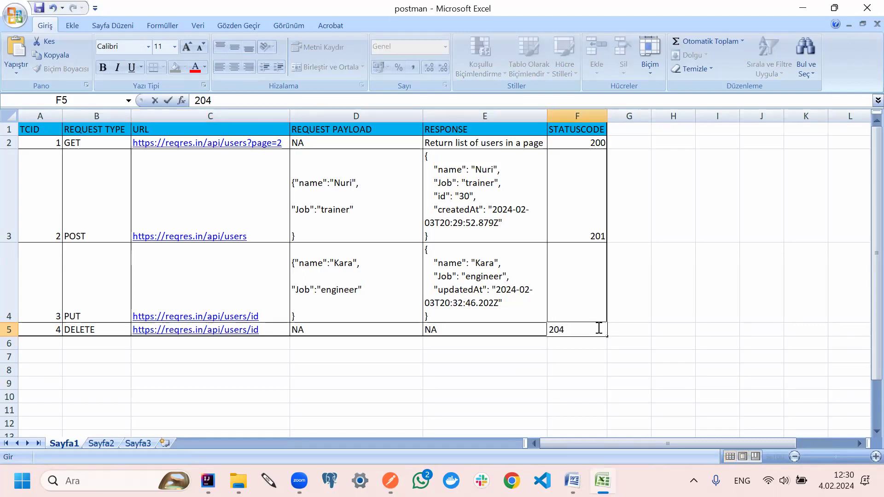
pyautogui.click(604, 395)
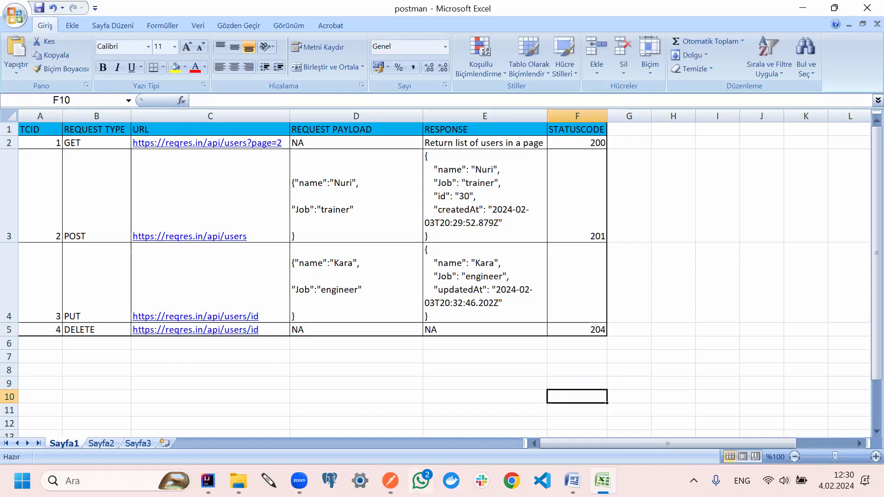
# Switch back to Postman and view the GET and POST requests in the reqresApiTest collection
pyautogui.click(390, 480)
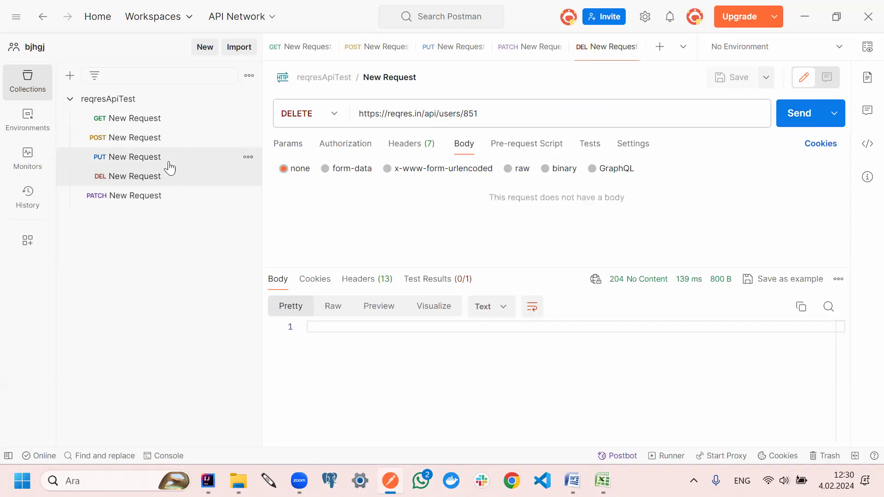
pyautogui.click(131, 125)
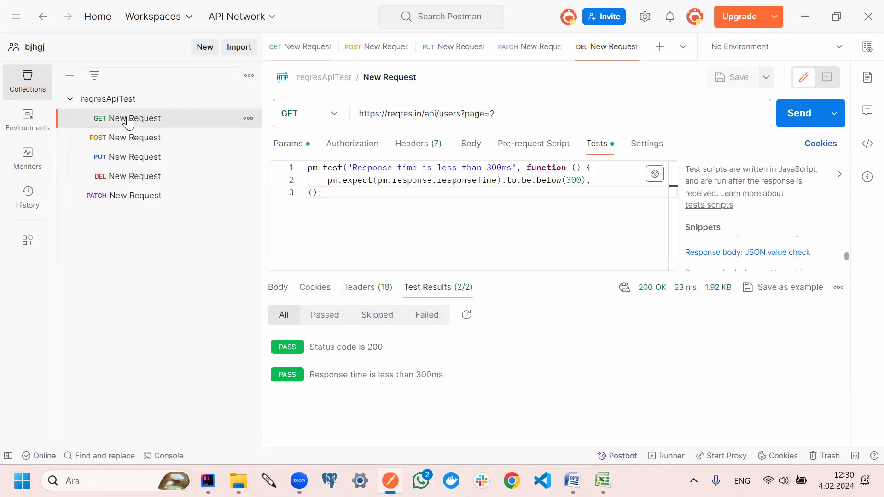
pyautogui.click(133, 141)
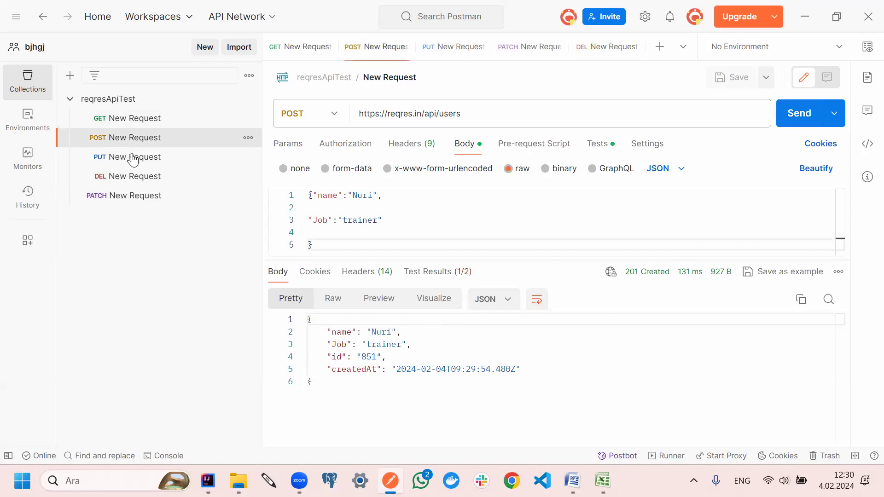
pyautogui.click(133, 158)
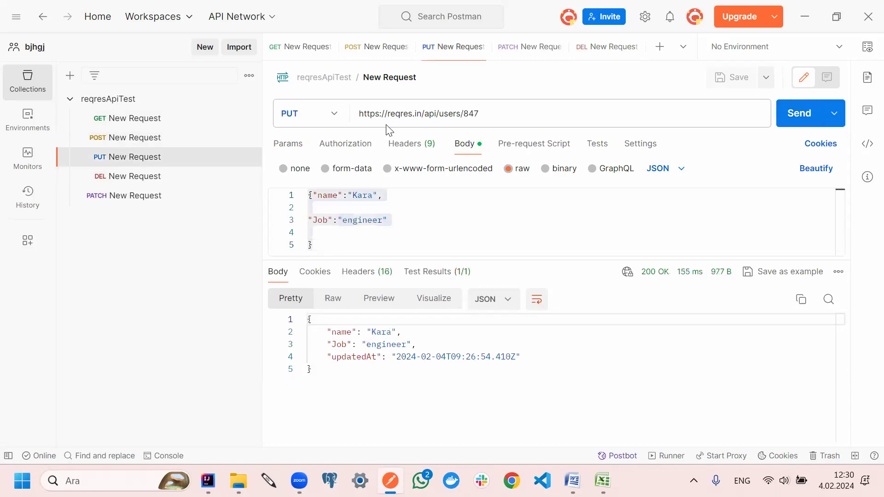
pyautogui.tripleClick(501, 115)
pyautogui.click(508, 114)
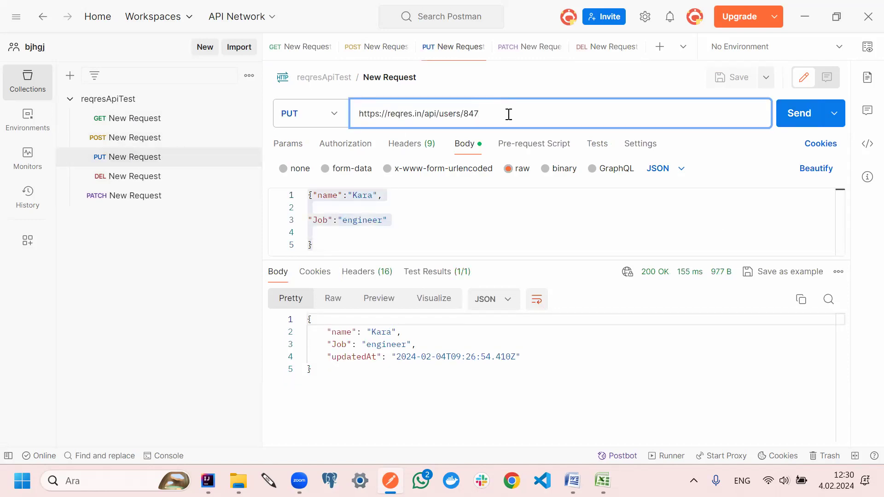
pyautogui.press('BackSpace')
pyautogui.click(717, 85)
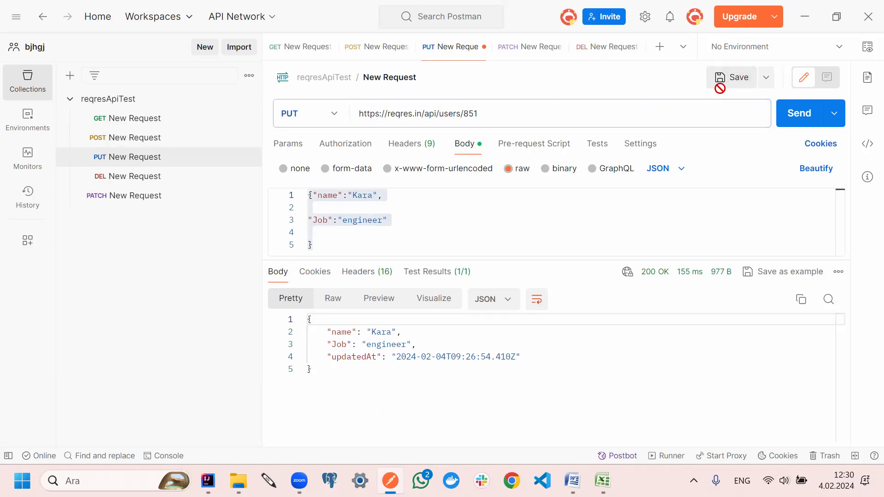
pyautogui.click(799, 121)
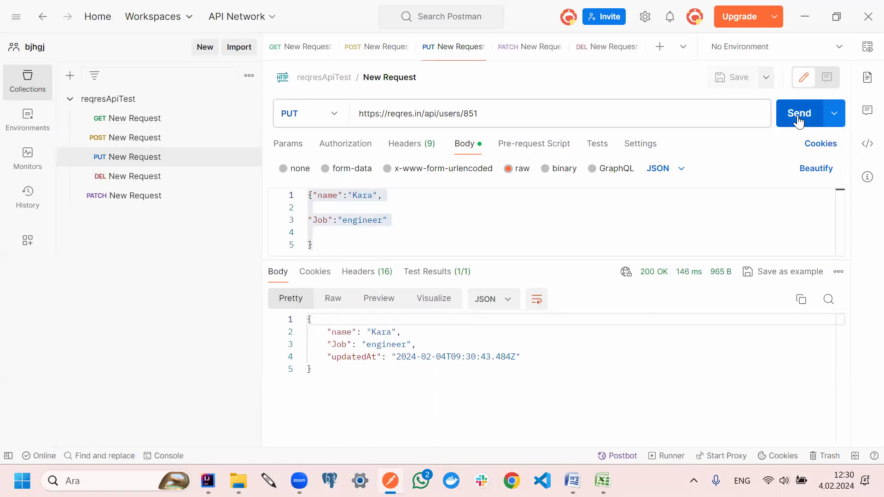
pyautogui.click(798, 121)
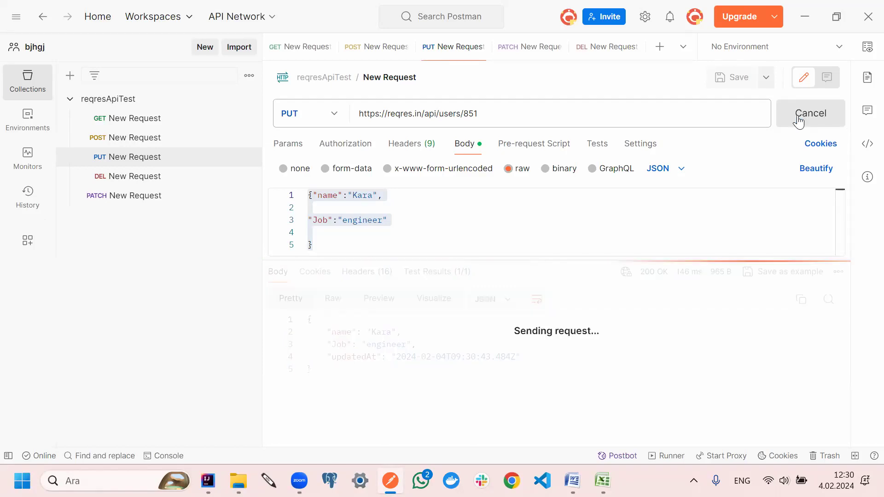
# Resend the DELETE request for user 851, and examine its response status explanation and test results
pyautogui.click(133, 176)
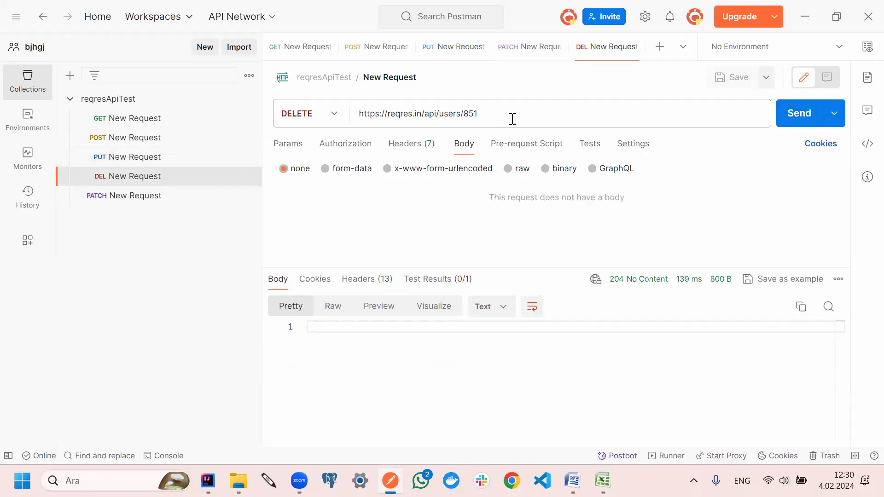
pyautogui.click(793, 125)
pyautogui.moveTo(612, 283)
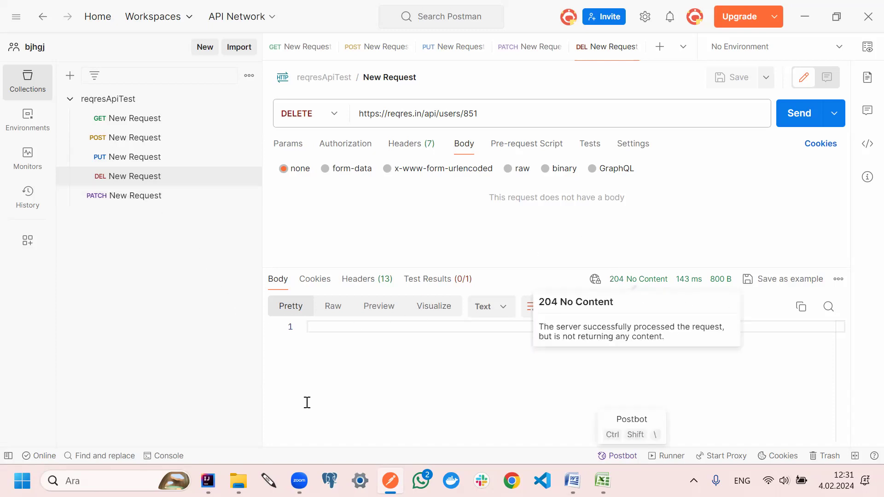
pyautogui.click(440, 285)
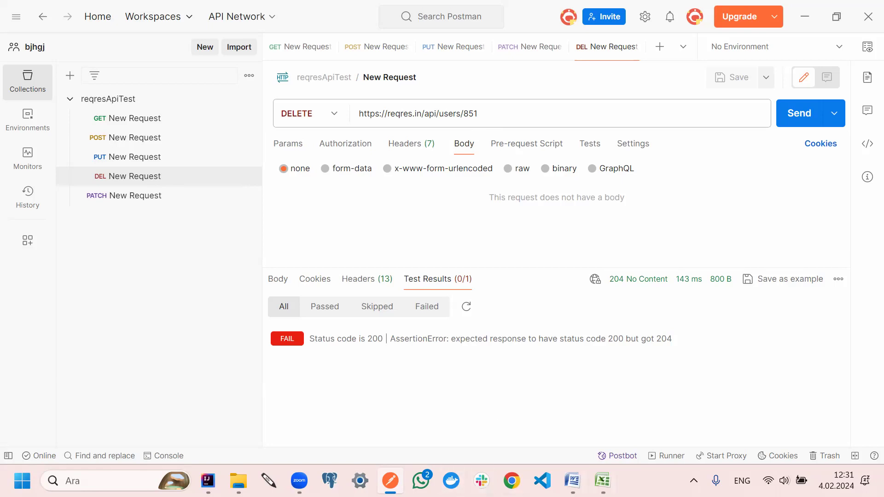
# Check the test case table in Excel, and review the DELETE, PUT, GET and PATCH requests in Postman
pyautogui.click(602, 481)
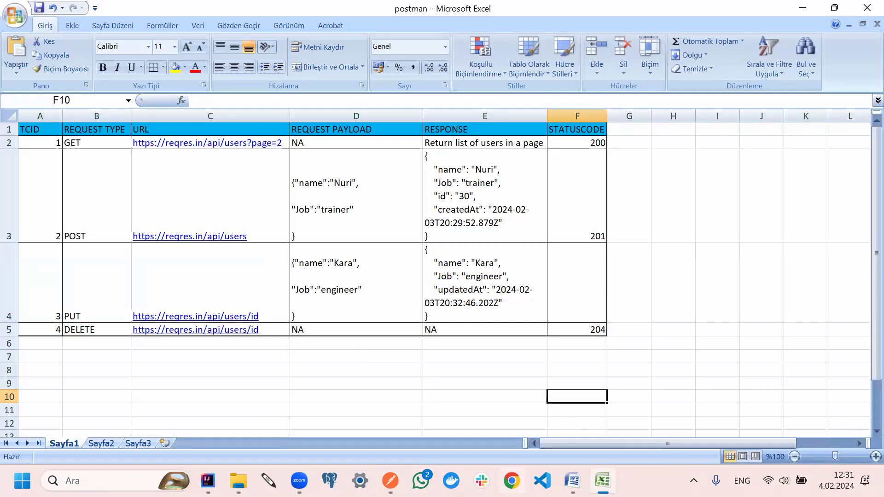
pyautogui.click(390, 480)
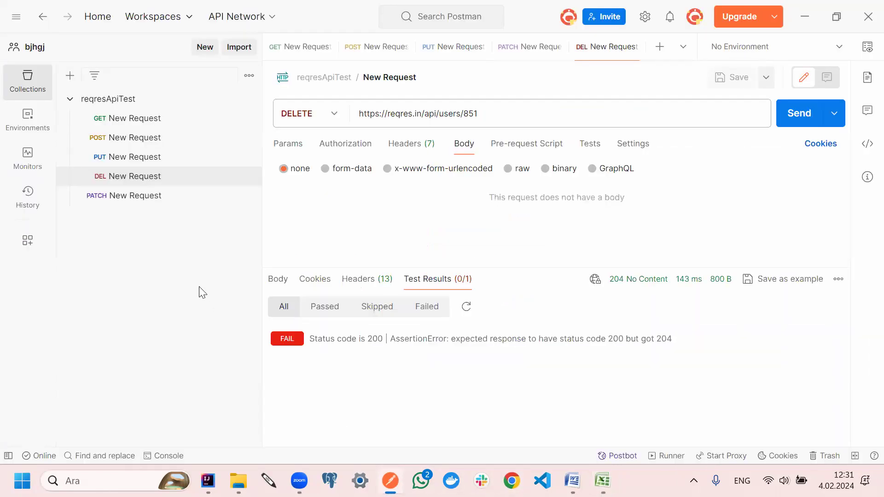
pyautogui.click(133, 206)
pyautogui.click(124, 178)
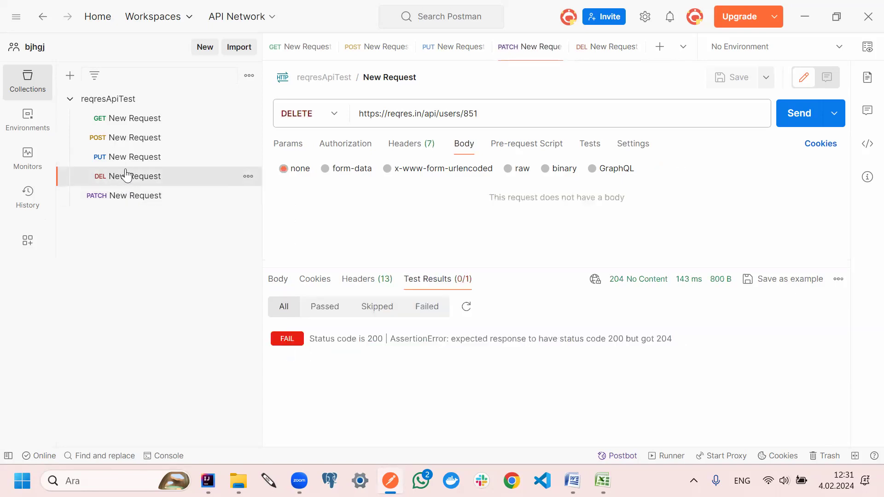
pyautogui.click(126, 159)
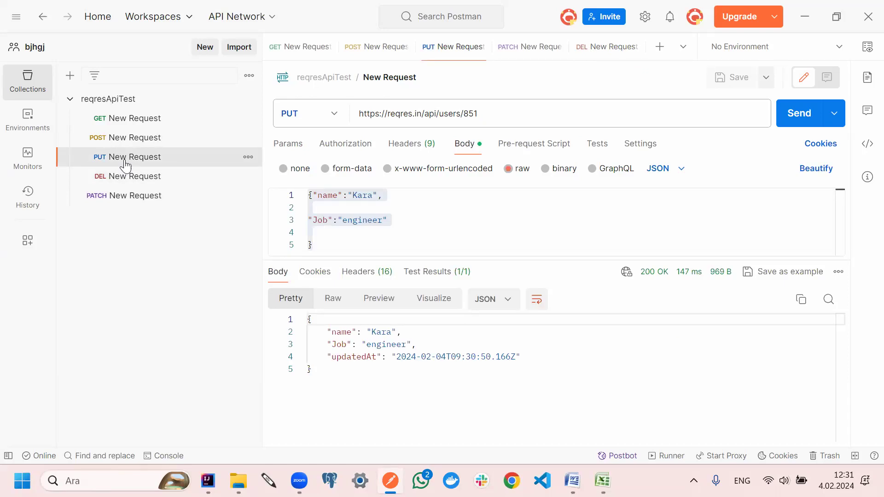
pyautogui.click(133, 120)
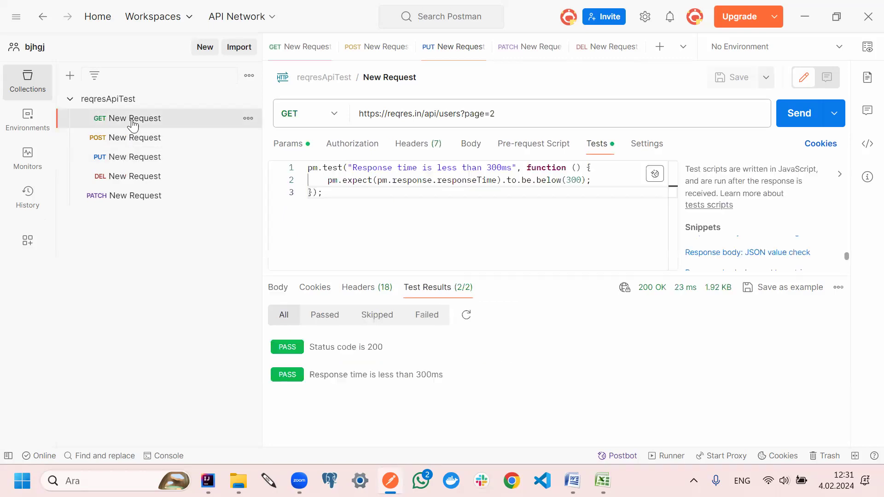
pyautogui.click(132, 198)
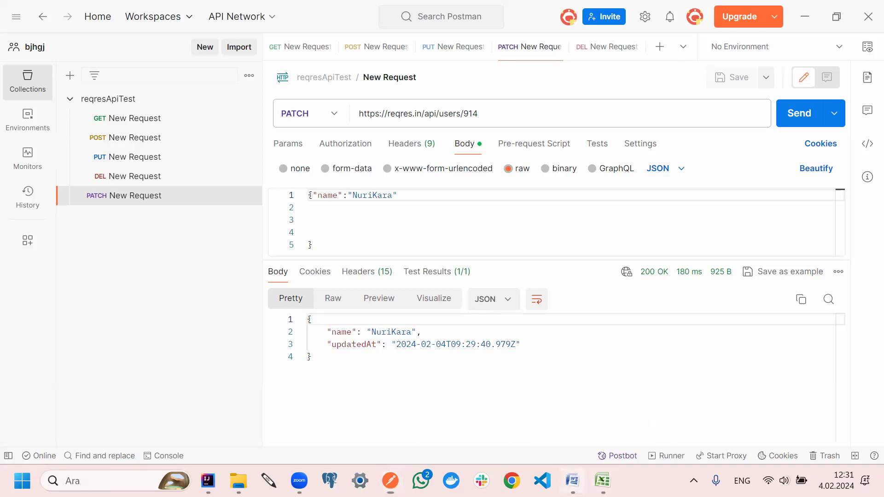
# Switch to the Word notes and highlight the introductory lines on Postman API testing and the Desktop and Web versions
pyautogui.click(573, 480)
pyautogui.click(532, 380)
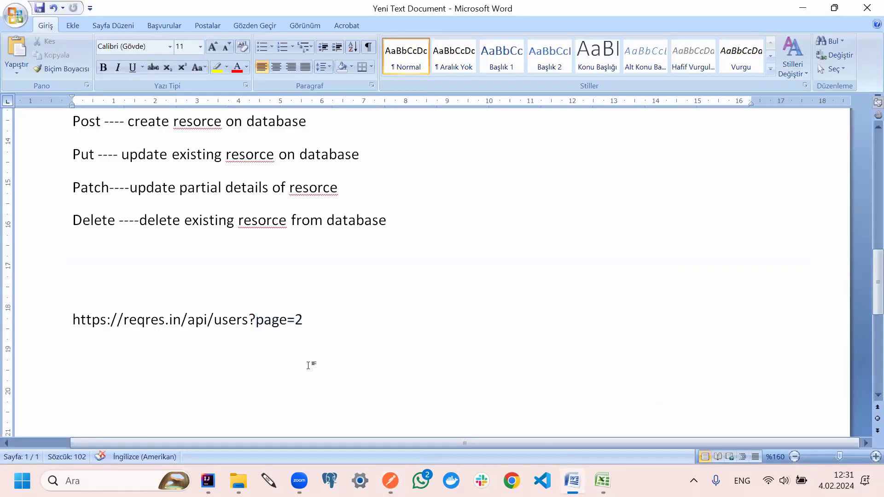
pyautogui.scroll(12, 374, 339)
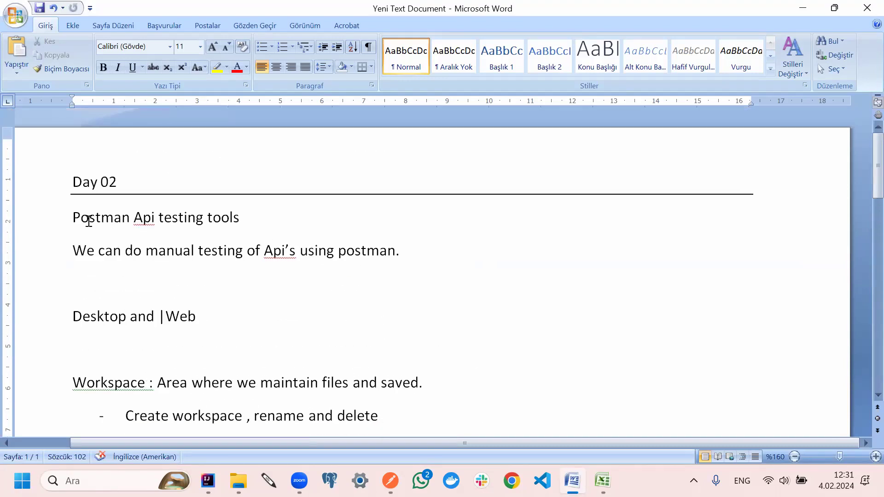
pyautogui.moveTo(72, 217); pyautogui.dragTo(358, 262)
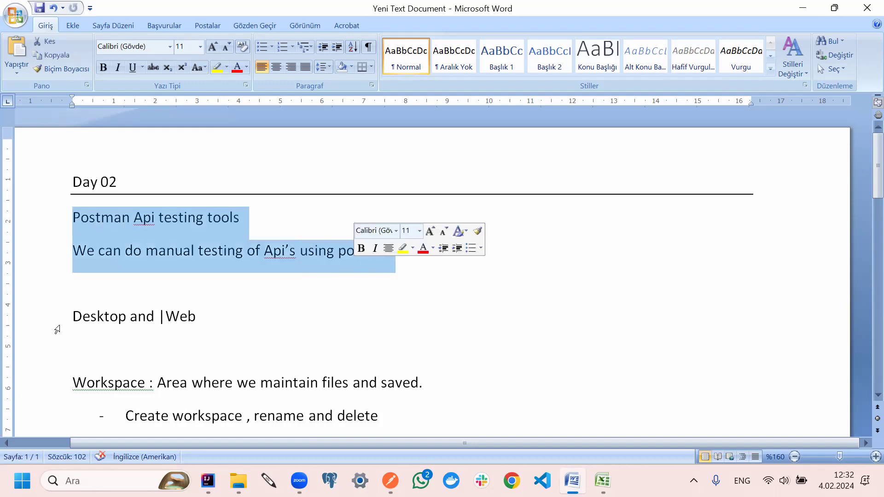
pyautogui.moveTo(73, 316); pyautogui.dragTo(233, 323)
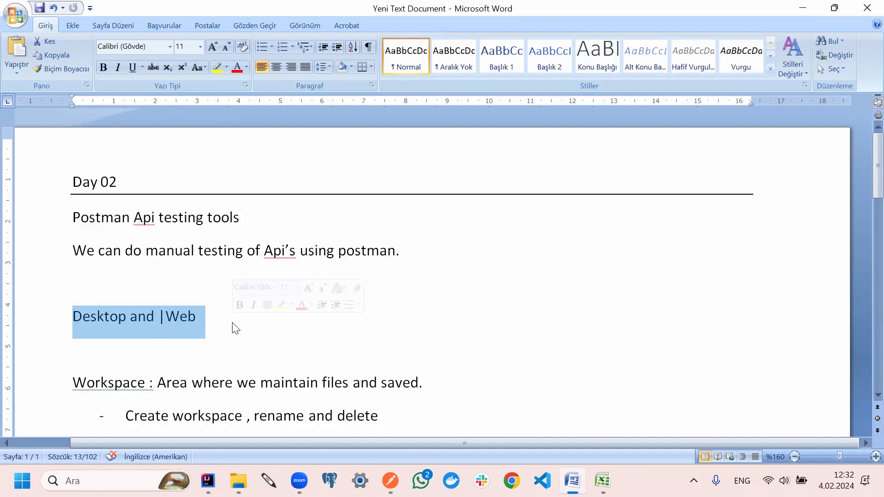
# Review the definitions of Workspace and Collections in the notes, highlighting each term
pyautogui.scroll(-3, 234, 323)
pyautogui.moveTo(74, 276); pyautogui.dragTo(149, 279)
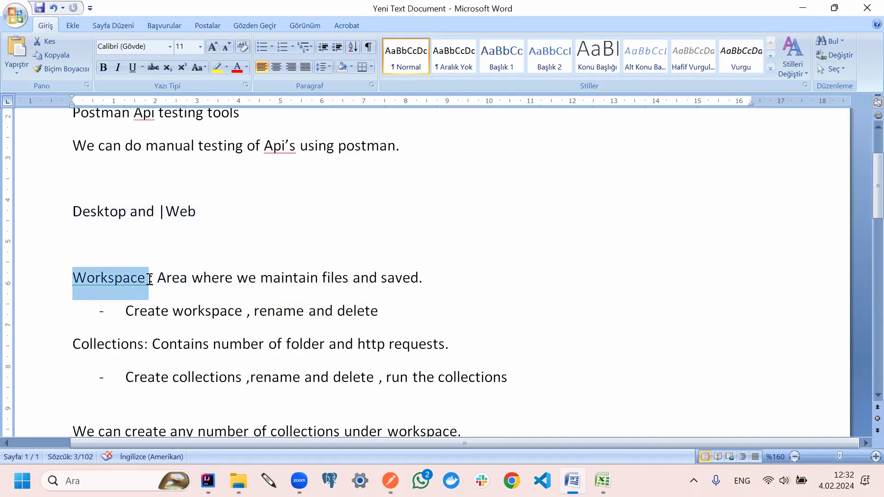
pyautogui.scroll(-3, 43, 272)
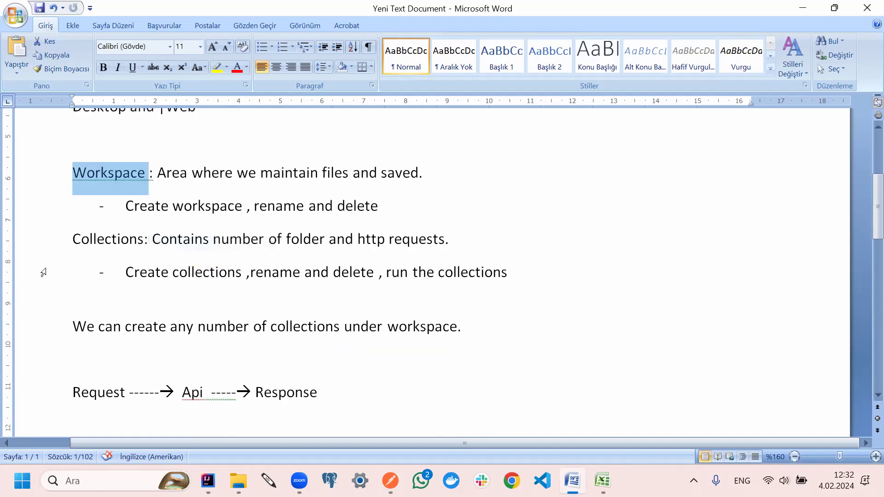
pyautogui.moveTo(74, 239); pyautogui.dragTo(149, 243)
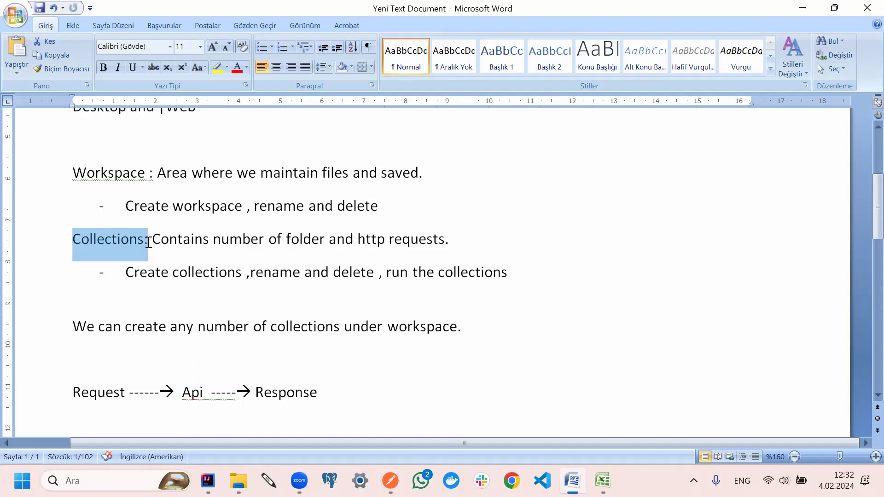
# Highlight and review the Get, Post, Put, Patch and Delete descriptions in the notes
pyautogui.scroll(-3, 87, 305)
pyautogui.click(69, 281)
pyautogui.moveTo(65, 340); pyautogui.dragTo(395, 385)
pyautogui.scroll(-3, 371, 363)
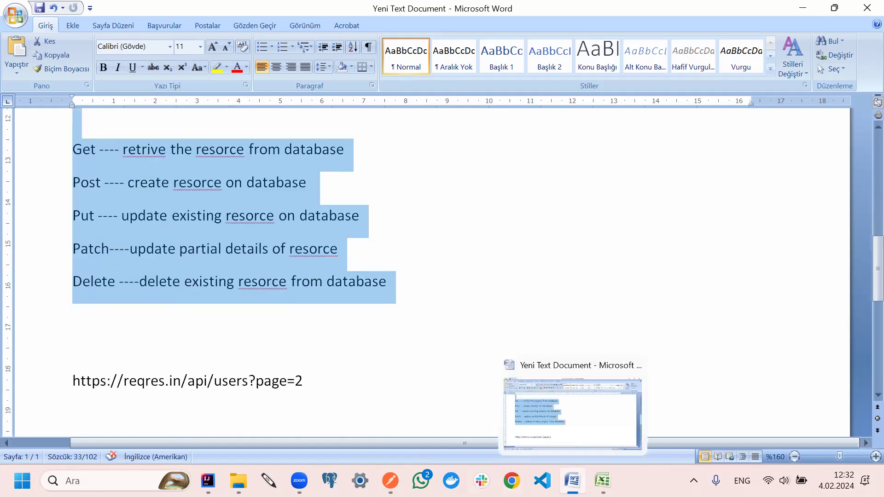
# Switch to Postman and run the reqresApiTest collection manually with all its requests included and one iteration
pyautogui.click(390, 481)
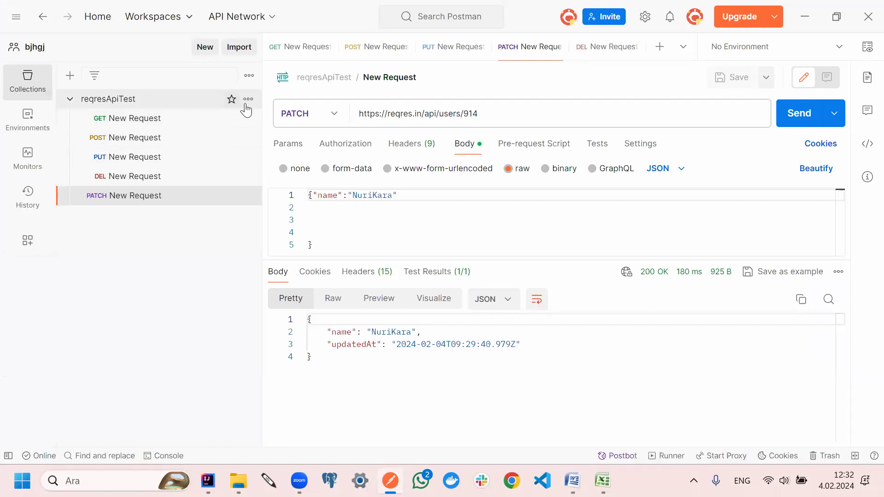
pyautogui.click(248, 100)
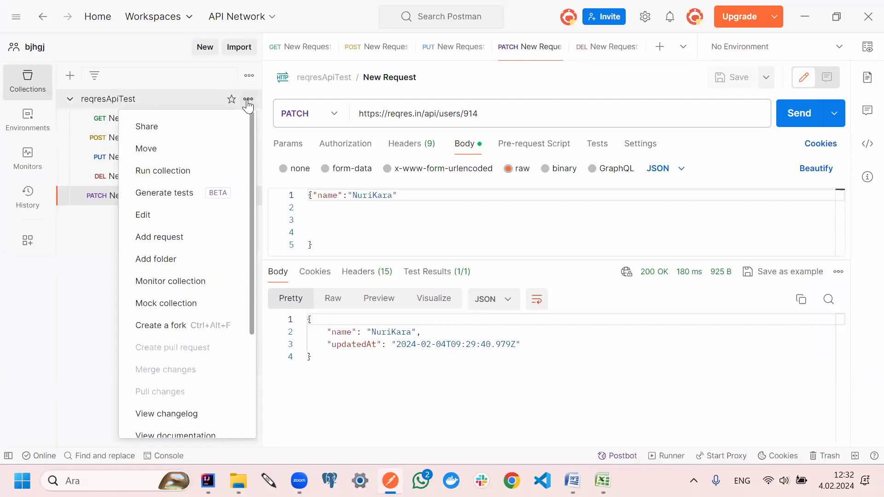
pyautogui.click(190, 170)
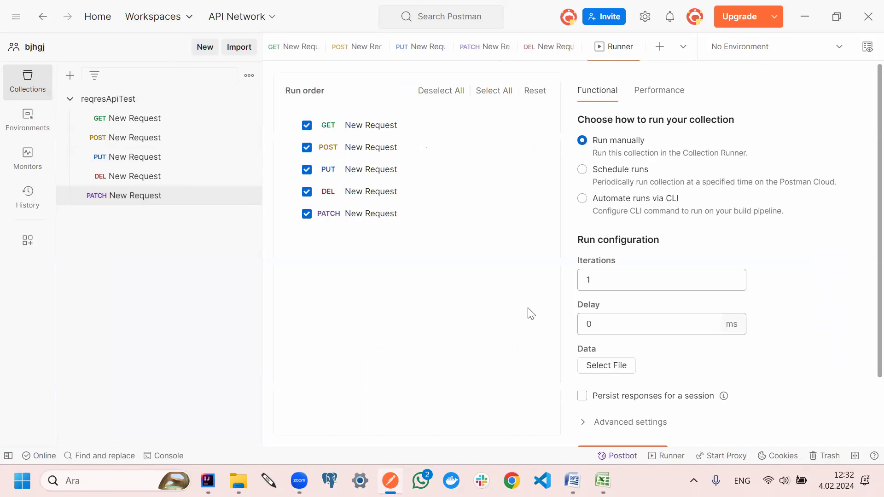
pyautogui.scroll(-2, 672, 401)
pyautogui.click(597, 382)
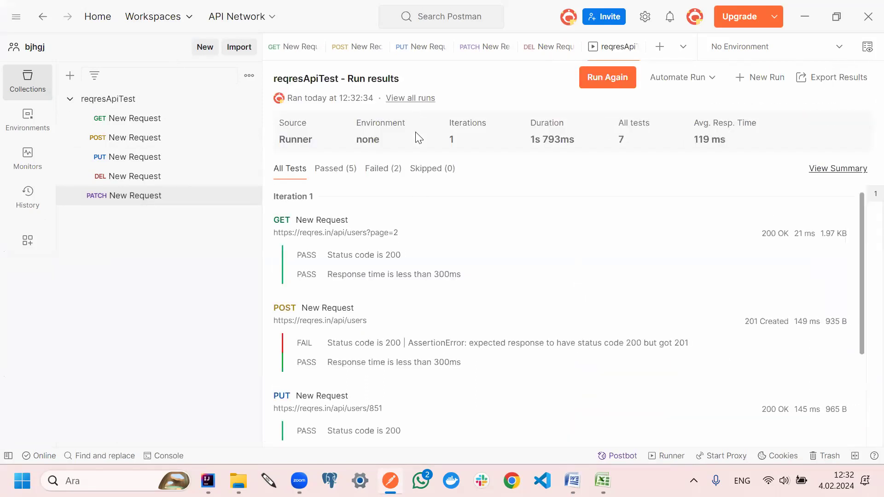
# Review the reqresApiTest run results, examining the test outcomes for the GET, POST, PUT, DELETE and PATCH requests
pyautogui.scroll(-2, 420, 283)
pyautogui.scroll(2, 420, 288)
pyautogui.scroll(-4, 469, 297)
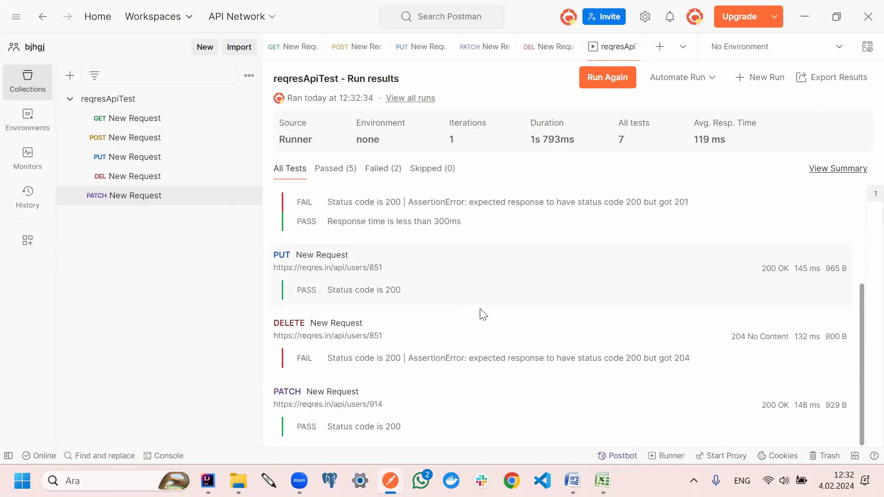
pyautogui.scroll(4, 430, 390)
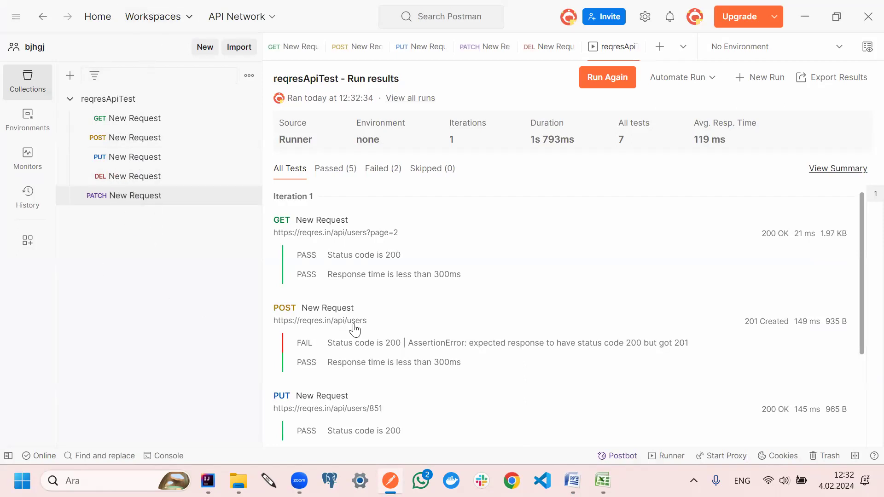
pyautogui.scroll(-3, 400, 304)
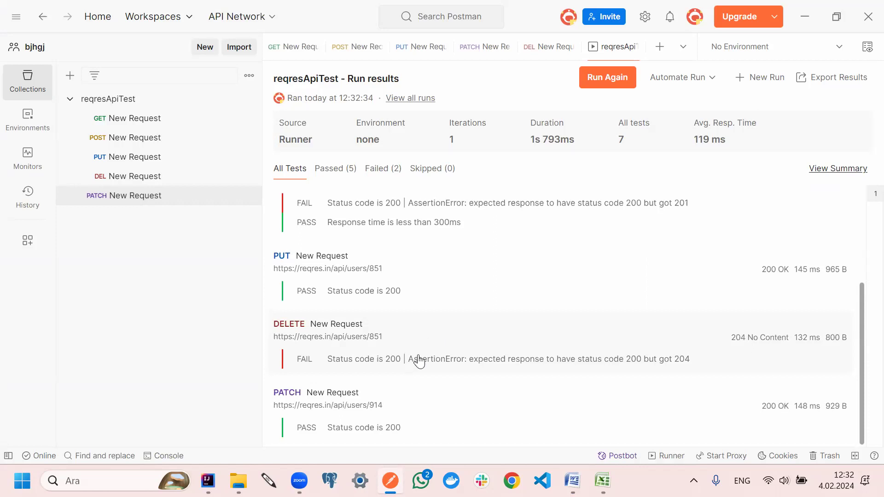
pyautogui.scroll(3, 418, 359)
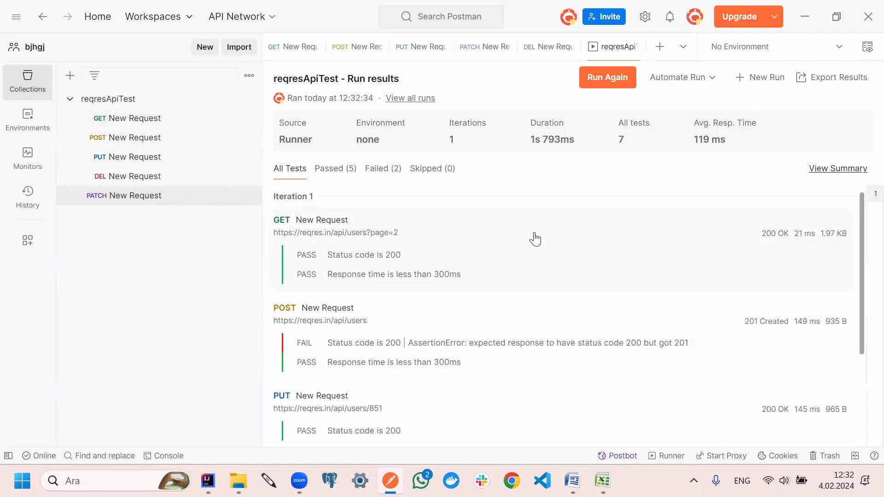